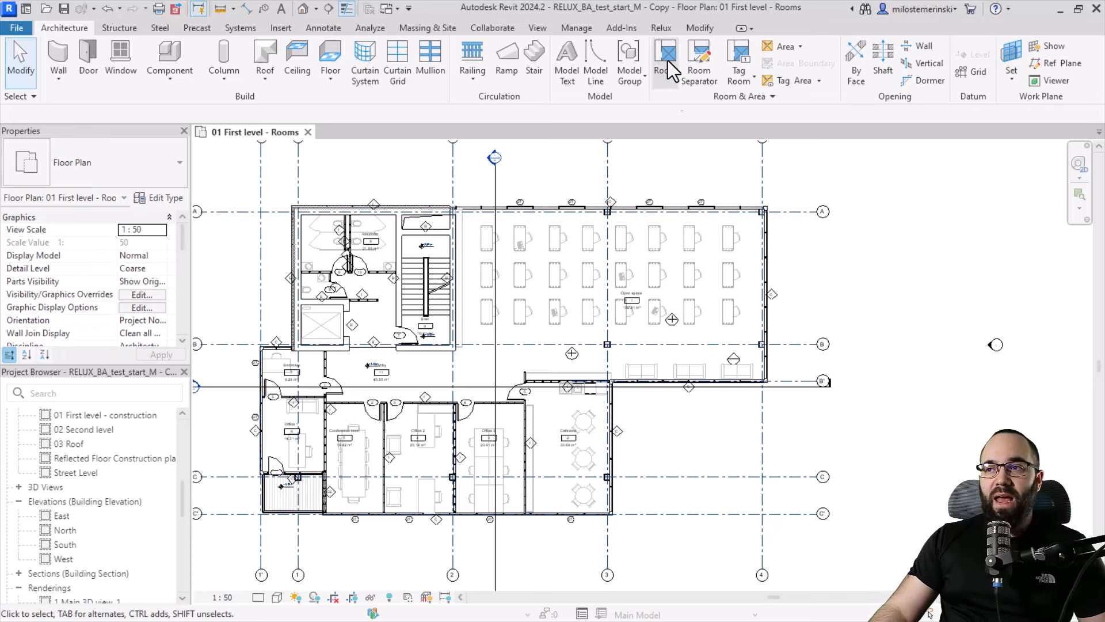
# - Select the Open space room in the 01 First level - Rooms plan and open the Relux usage profiles for it
pyautogui.click(661, 28)
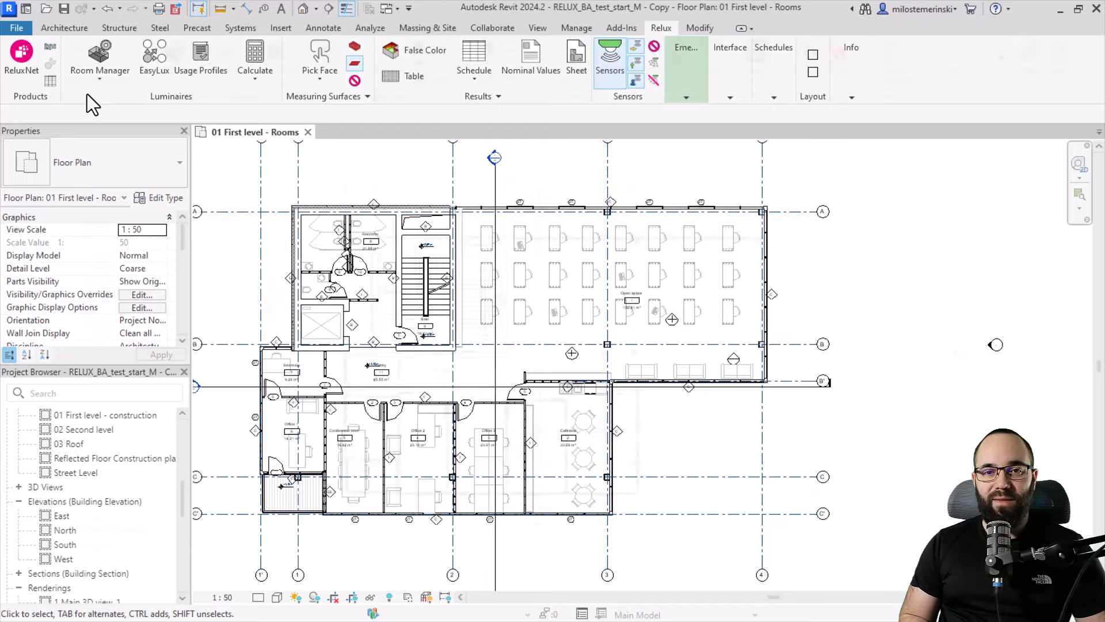
pyautogui.click(258, 293)
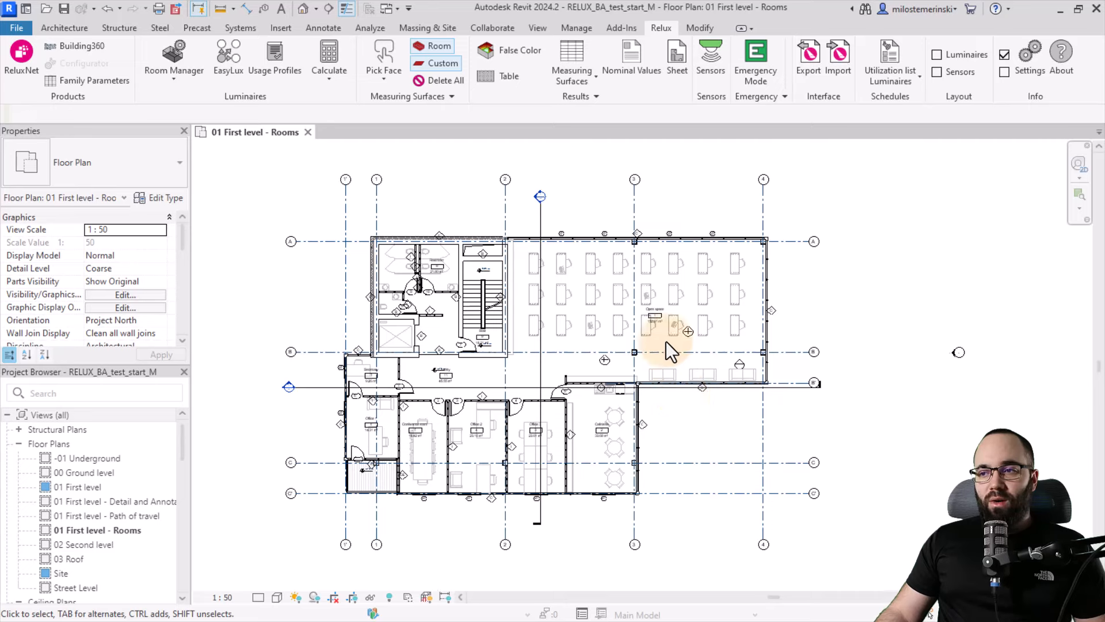
pyautogui.scroll(3, 665, 341)
pyautogui.scroll(3, 664, 340)
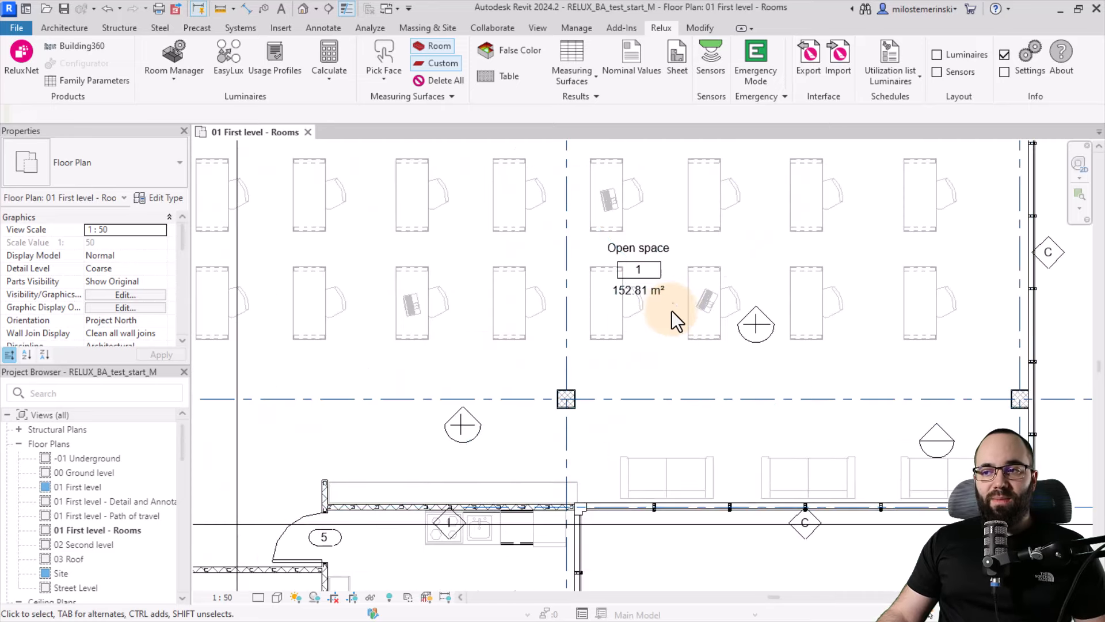
pyautogui.click(672, 310)
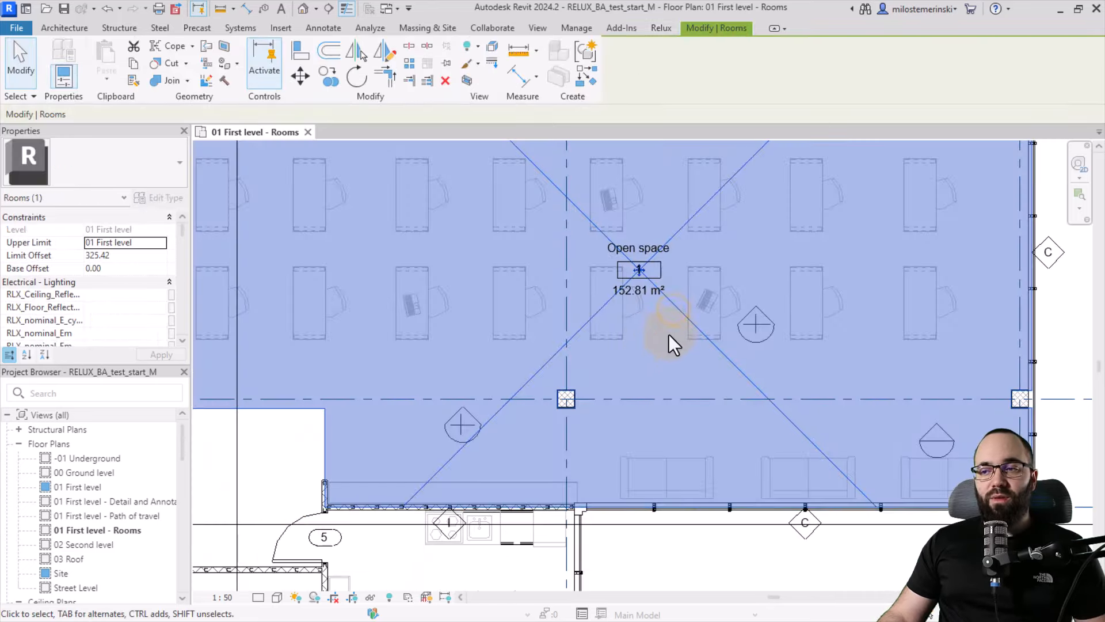
pyautogui.scroll(-3, 661, 367)
pyautogui.scroll(-1, 661, 364)
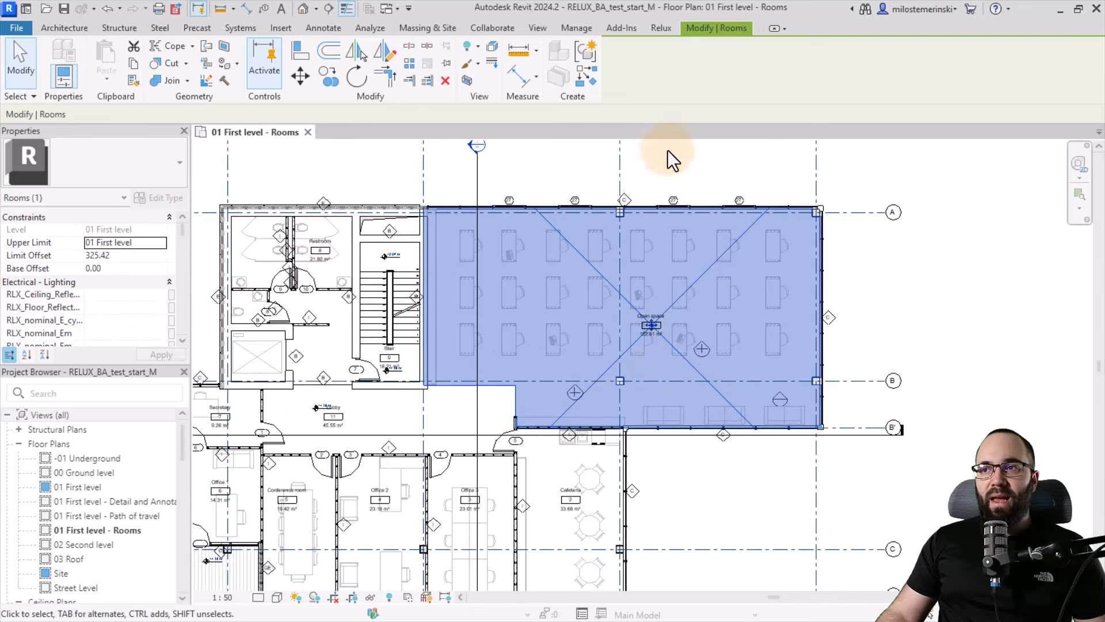
pyautogui.click(660, 29)
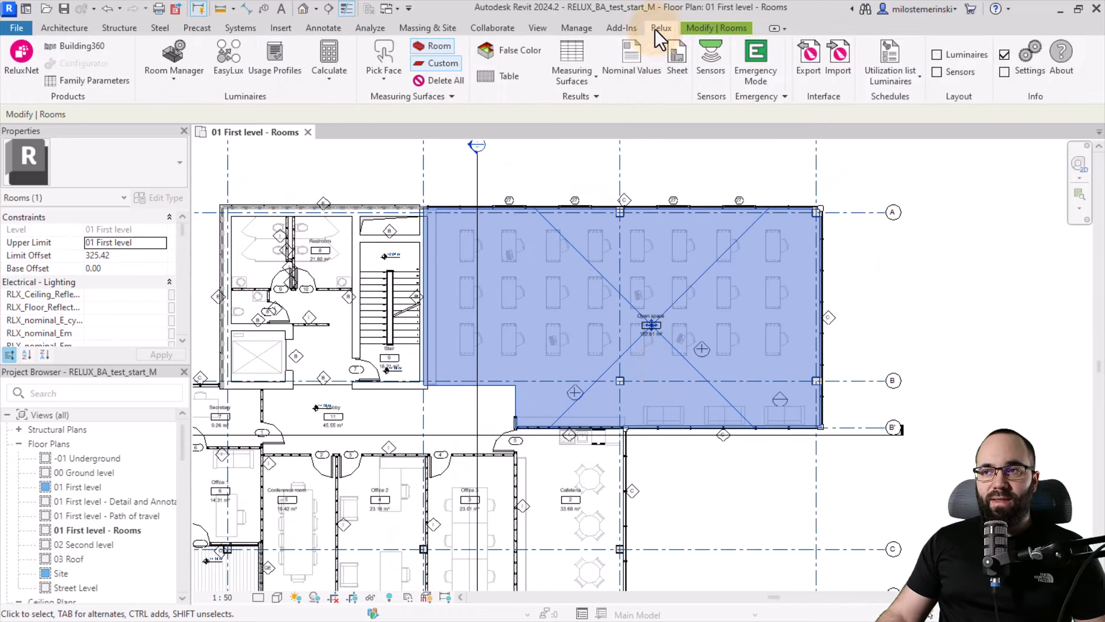
pyautogui.click(277, 73)
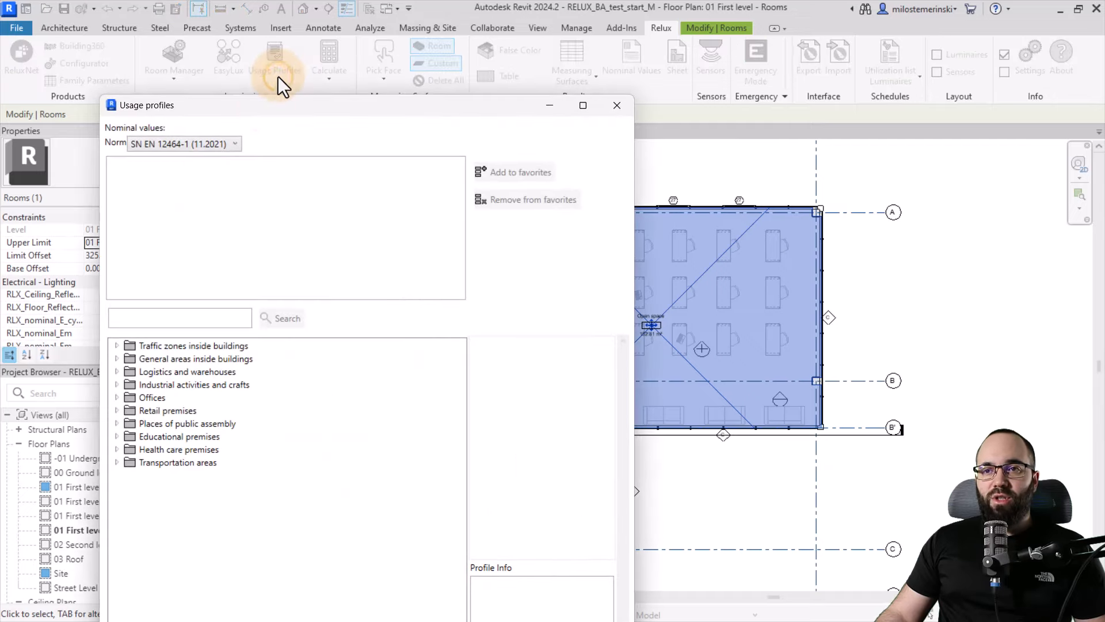
pyautogui.moveTo(238, 44)
pyautogui.mouseDown()
pyautogui.moveTo(238, 35)
pyautogui.moveTo(235, 96)
pyautogui.moveTo(232, 38)
pyautogui.mouseUp()
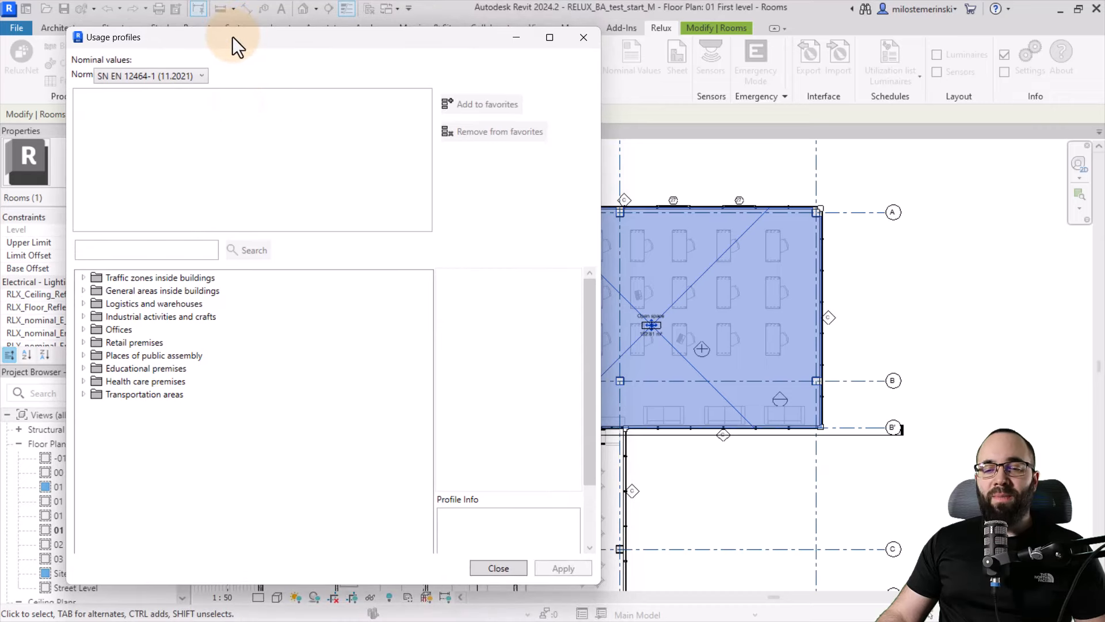
# - Assign the office usage profile 34.2 Writing, typing, reading, data processing to the Open space room at 500 lx
pyautogui.click(84, 332)
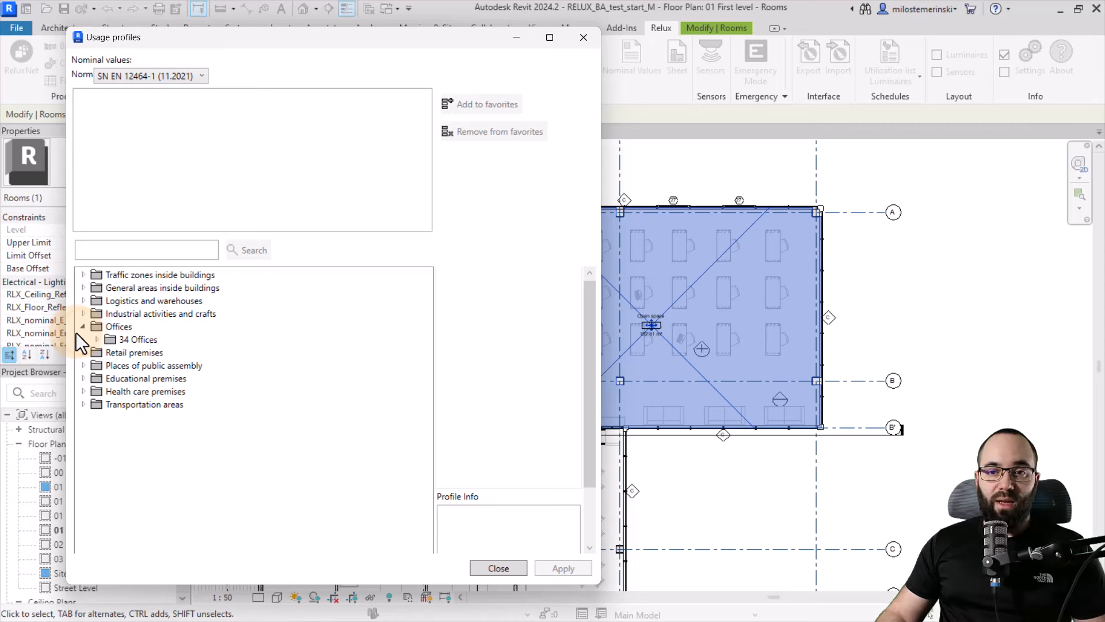
pyautogui.click(98, 339)
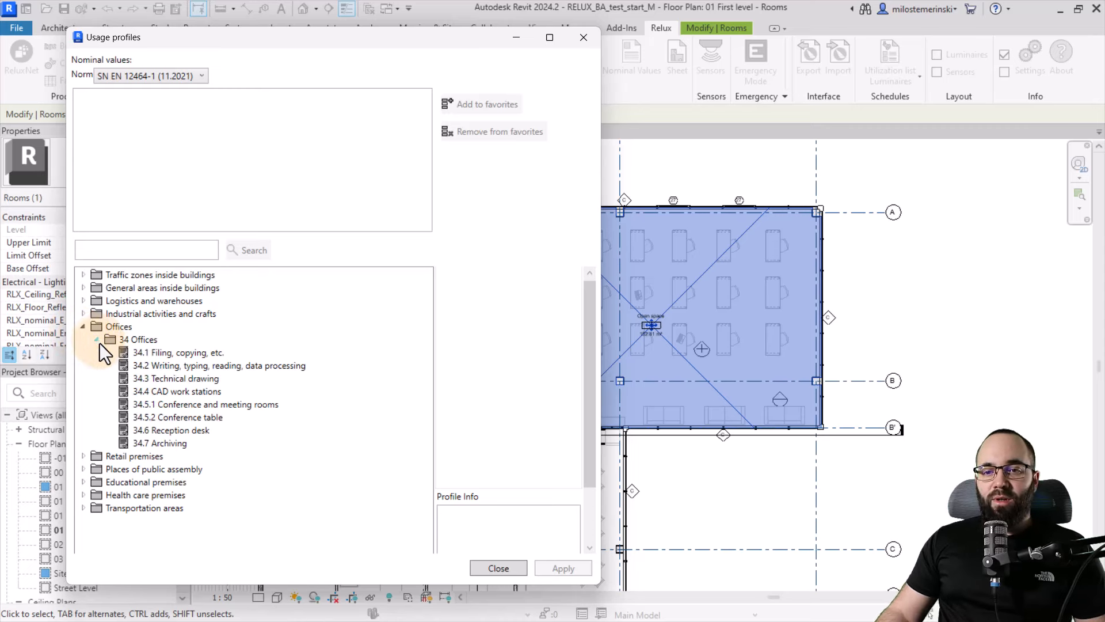
pyautogui.click(181, 369)
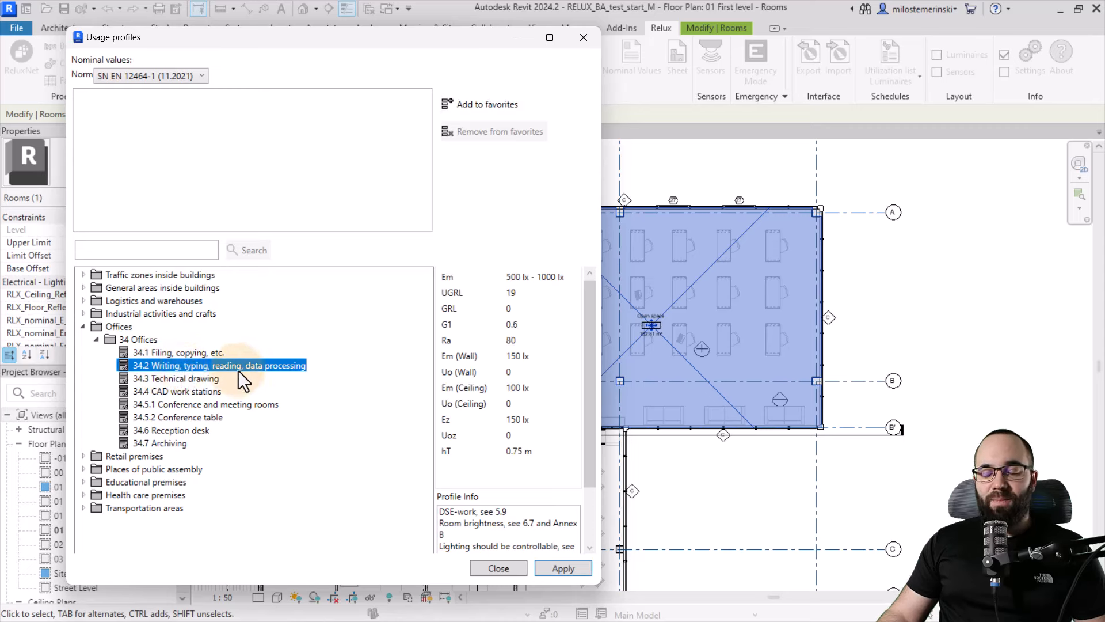
pyautogui.click(551, 568)
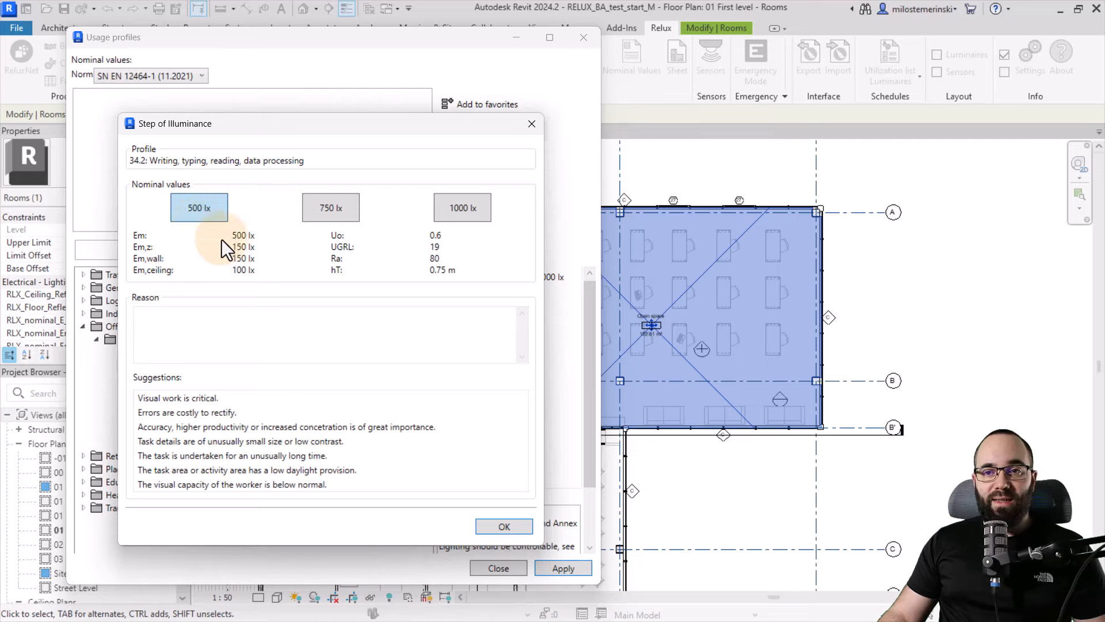
pyautogui.click(303, 312)
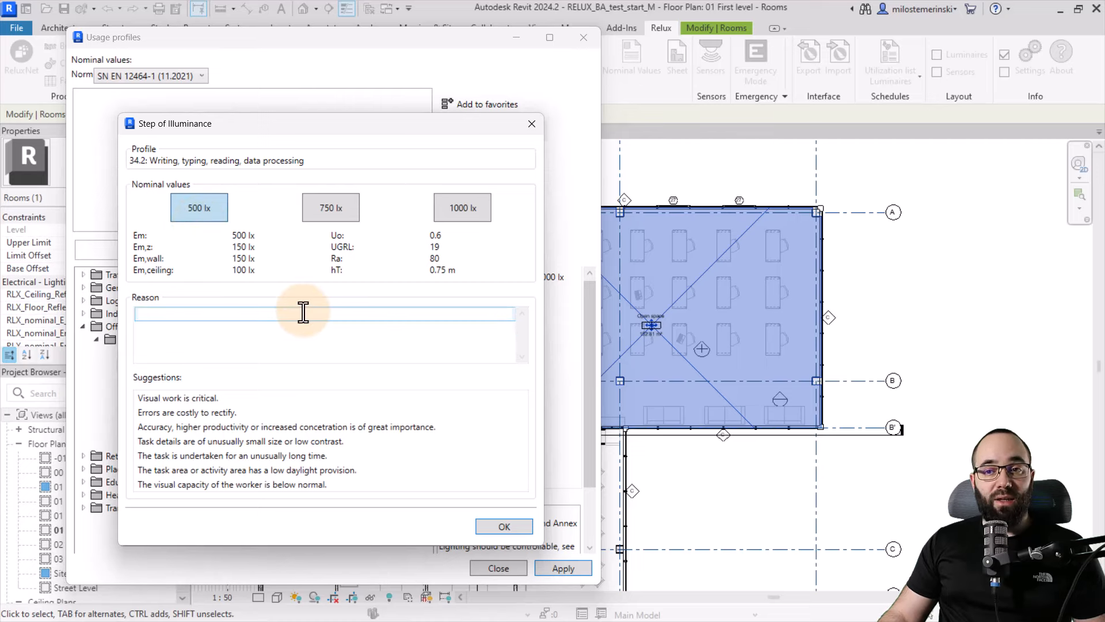
pyautogui.click(503, 526)
pyautogui.click(653, 399)
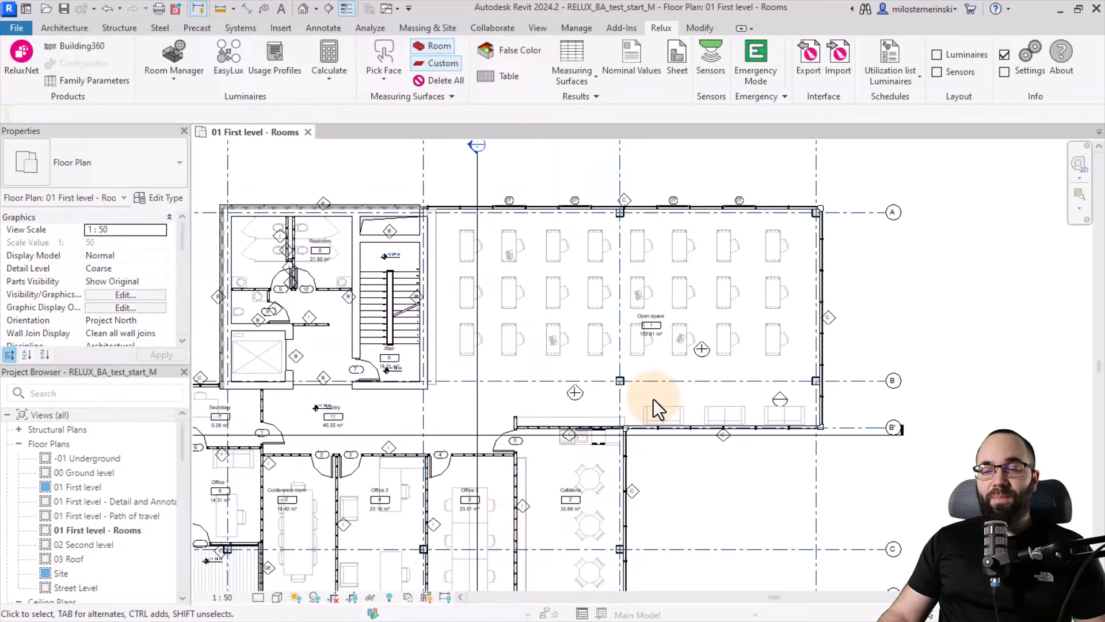
# - Open the Room Manager and filter the room list by "off", keeping the 01 First level group expanded
pyautogui.scroll(-1, 642, 287)
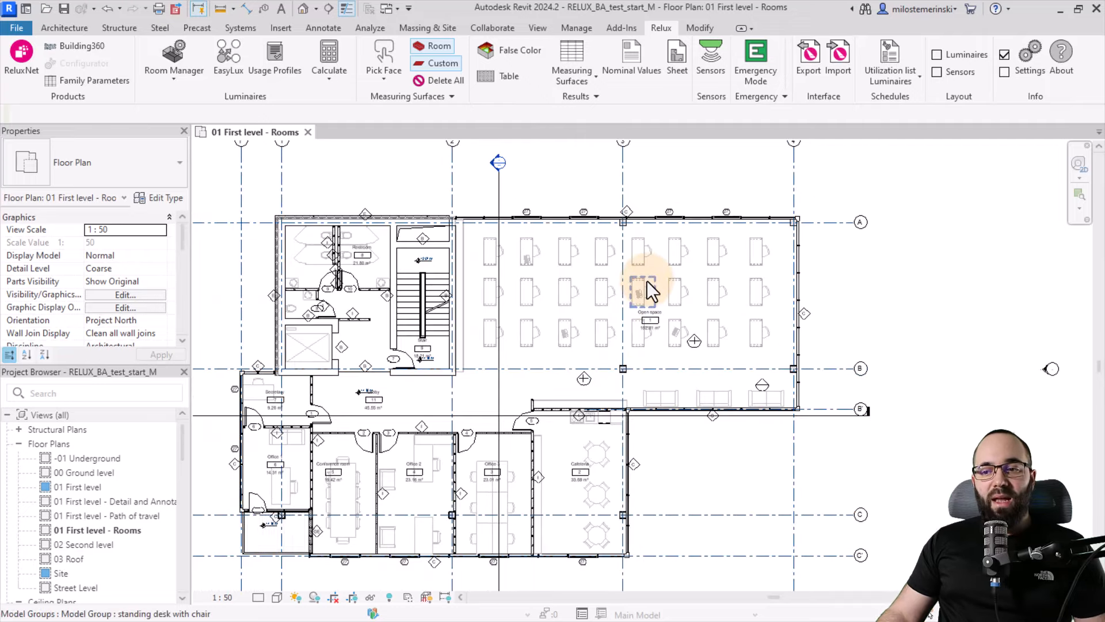
pyautogui.scroll(2, 373, 550)
pyautogui.scroll(1, 374, 551)
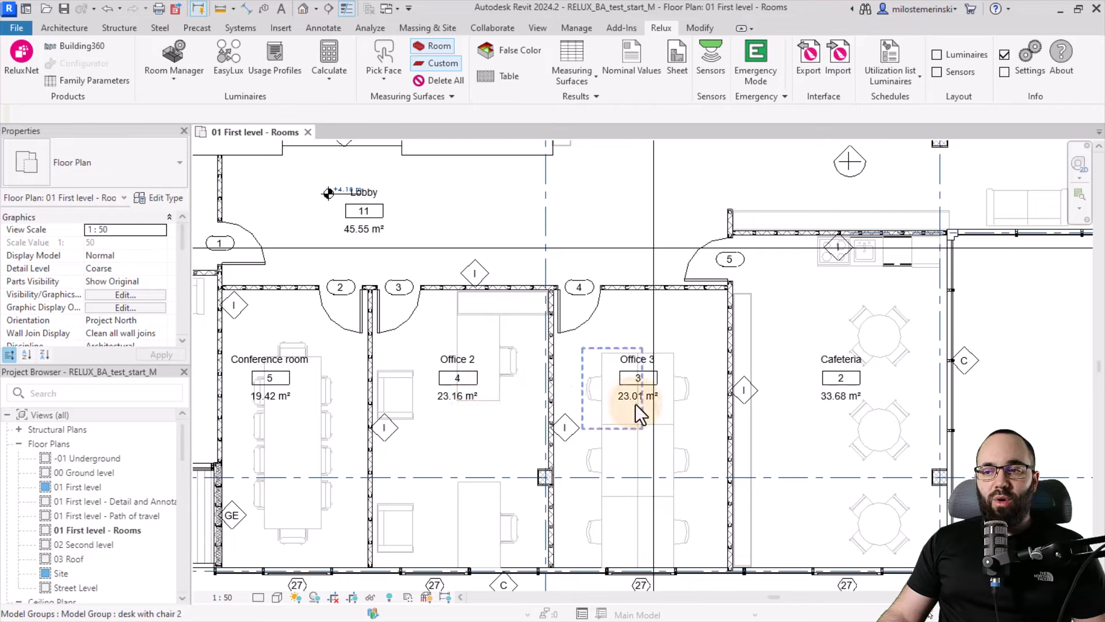
pyautogui.scroll(-1, 461, 423)
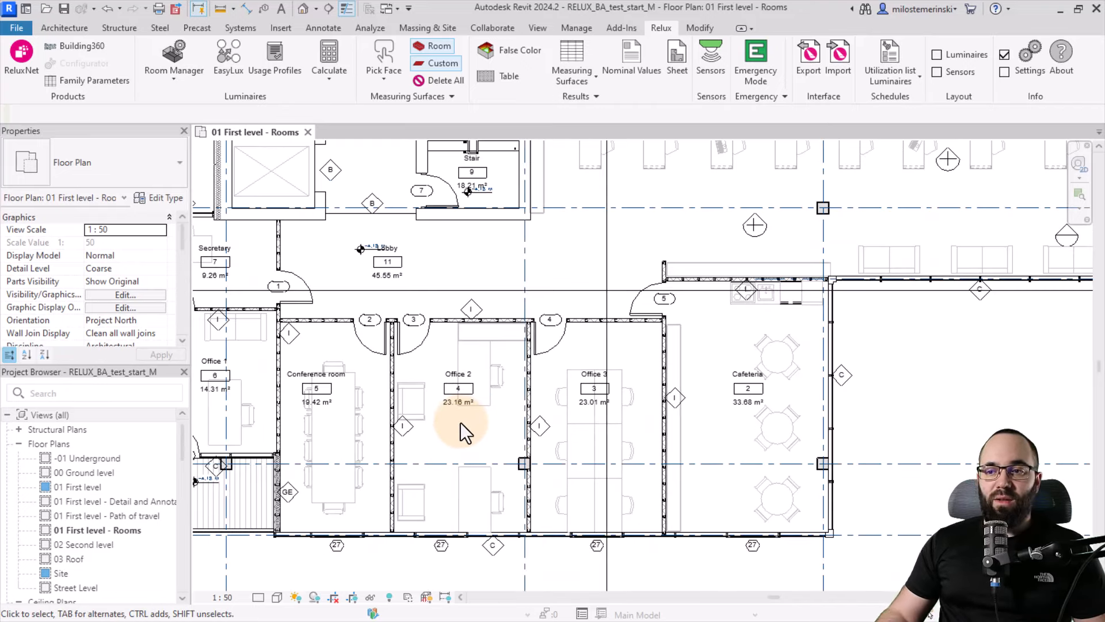
pyautogui.scroll(-2, 482, 423)
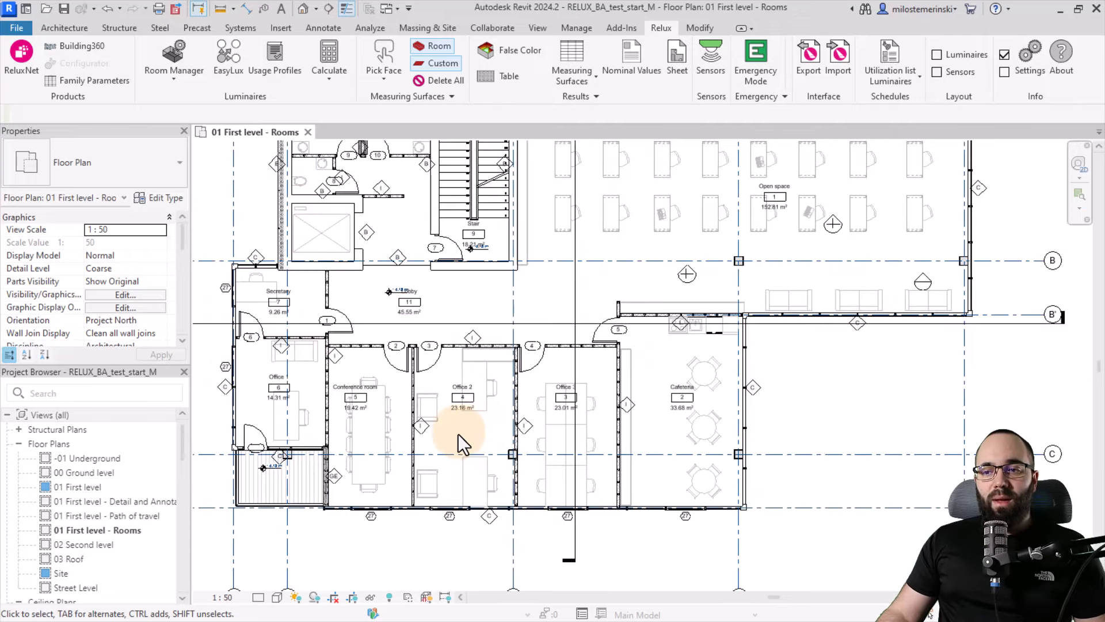
pyautogui.moveTo(458, 433); pyautogui.dragTo(482, 443, button='middle')
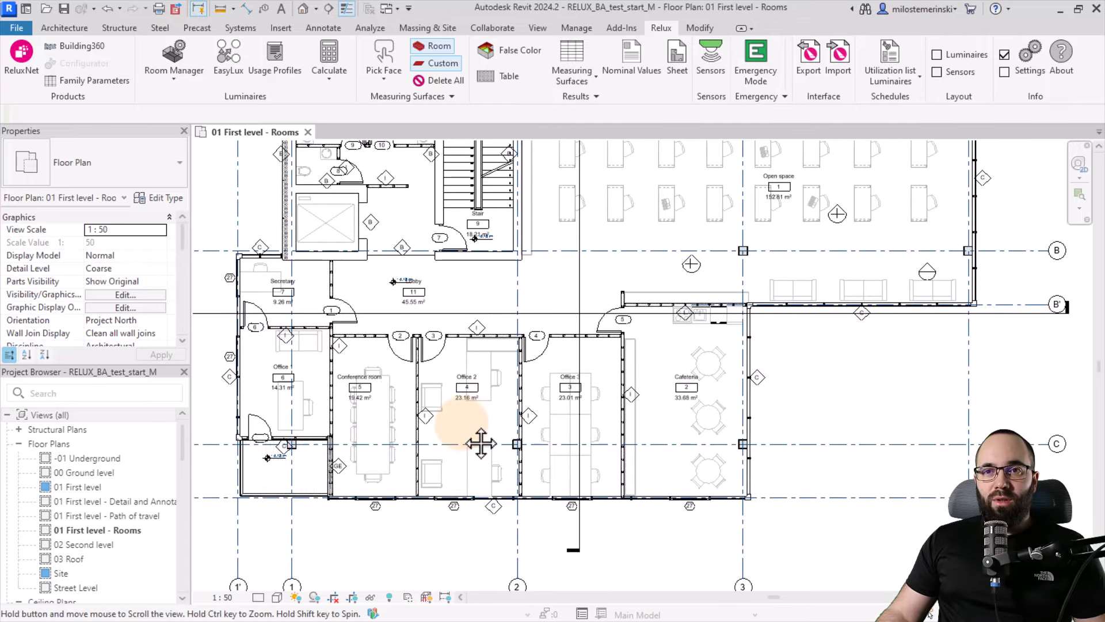
pyautogui.click(168, 58)
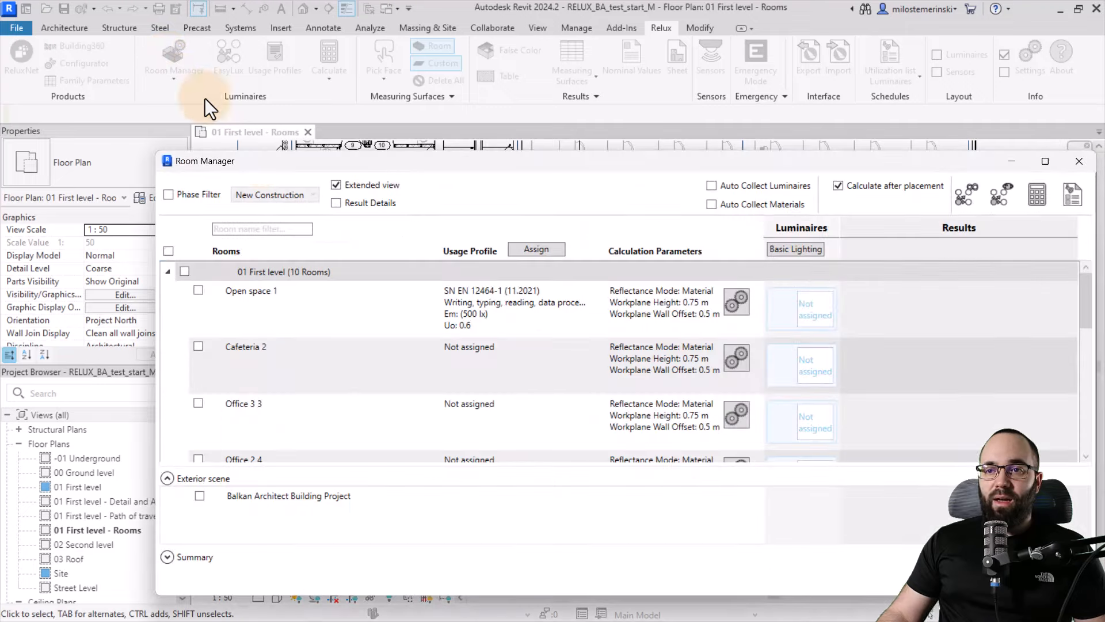
pyautogui.moveTo(268, 165); pyautogui.dragTo(169, 64)
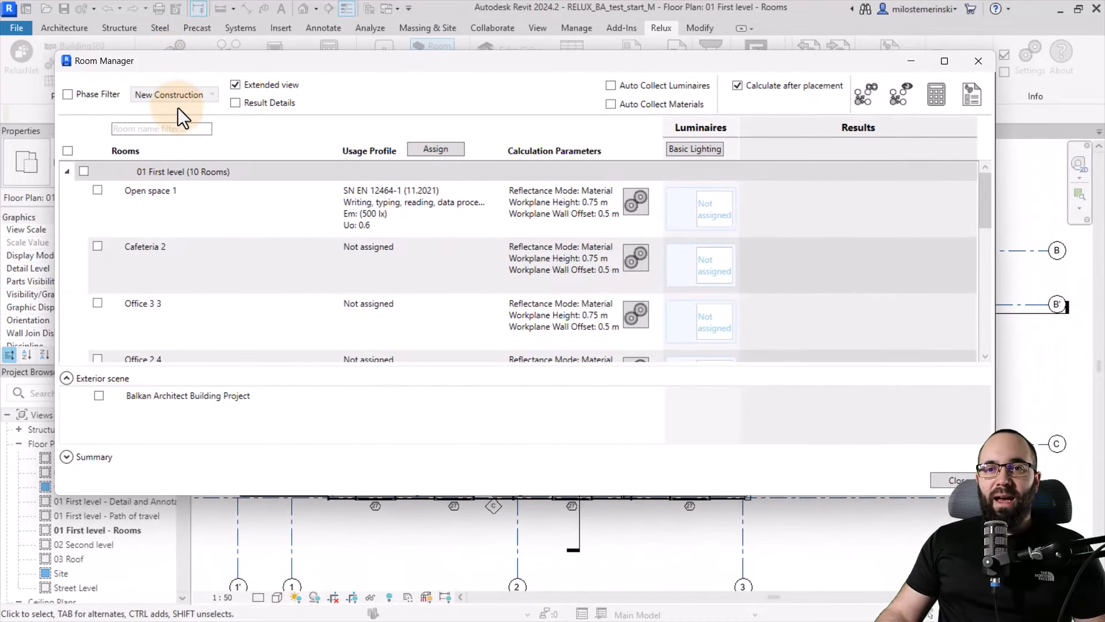
pyautogui.click(143, 129)
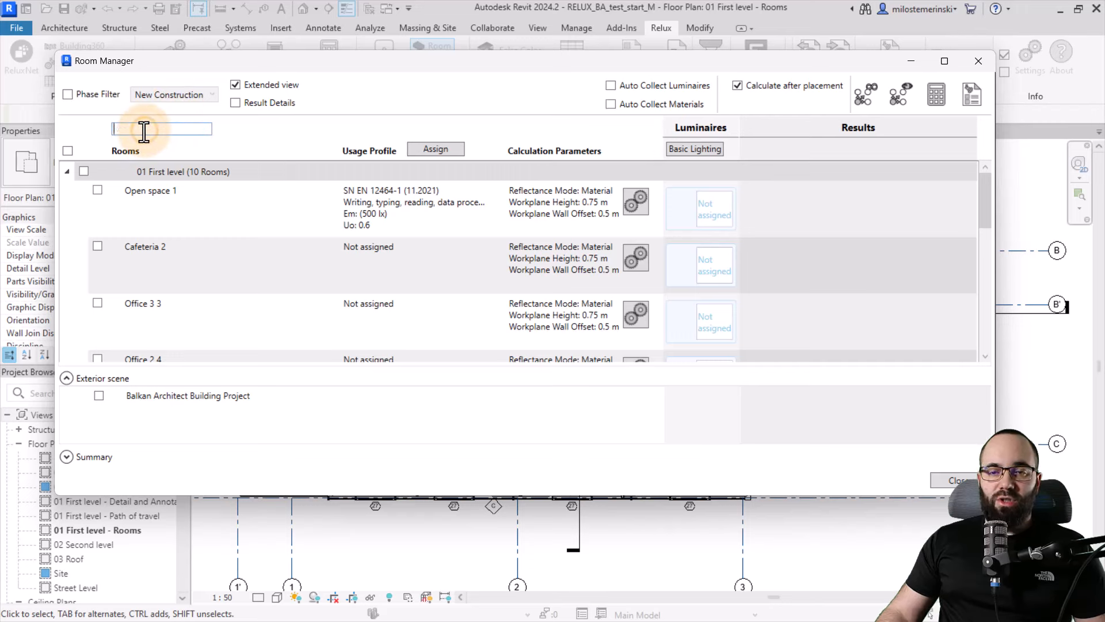
pyautogui.write('off')
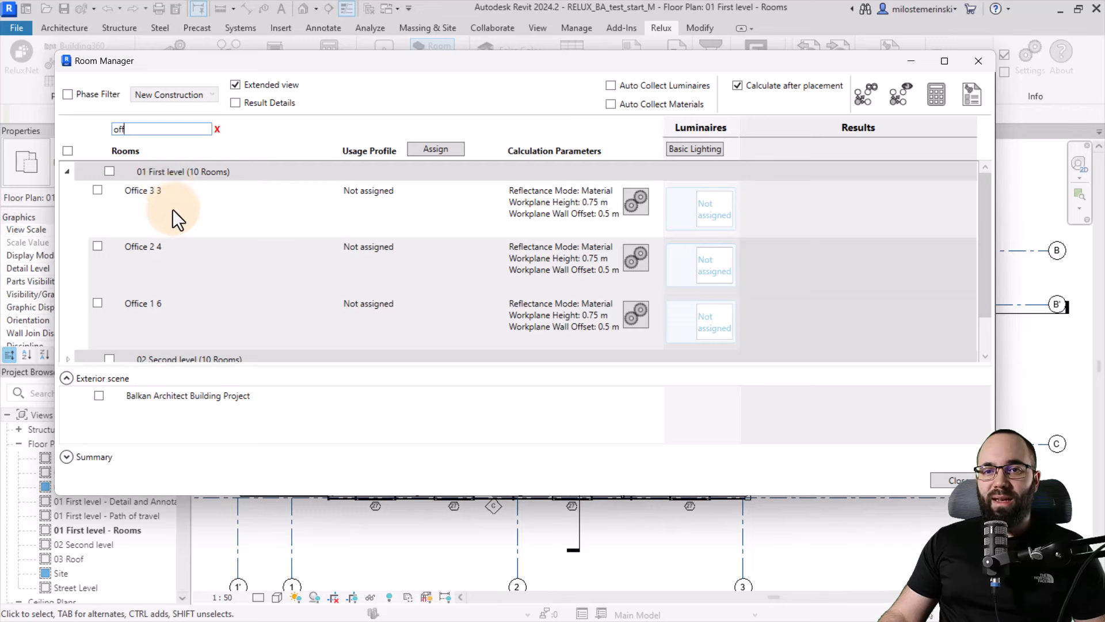
pyautogui.click(68, 172)
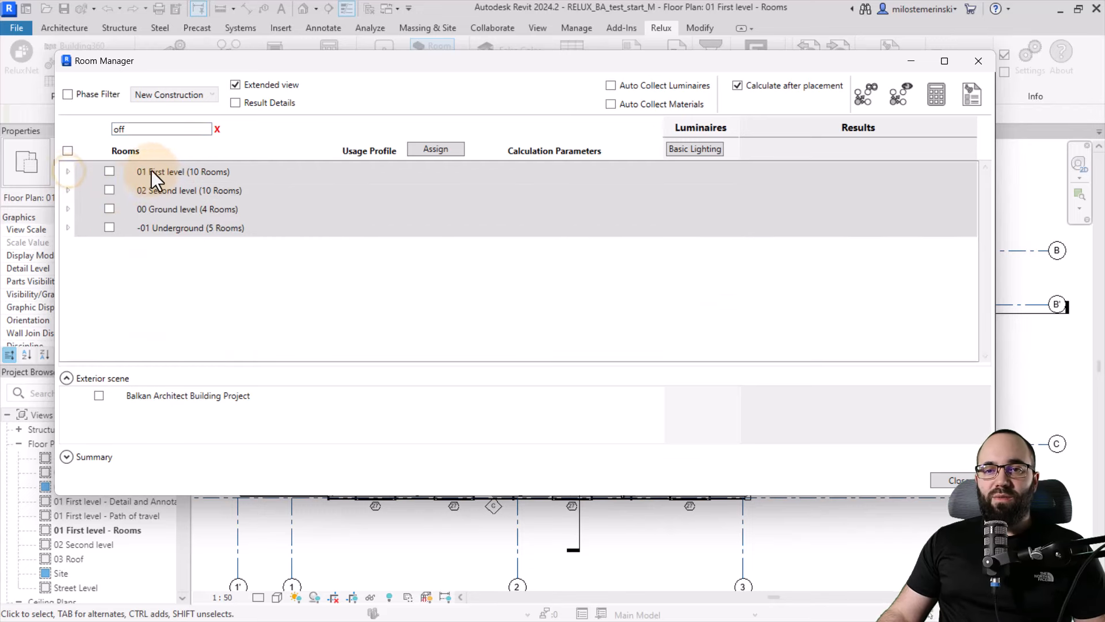
pyautogui.click(67, 171)
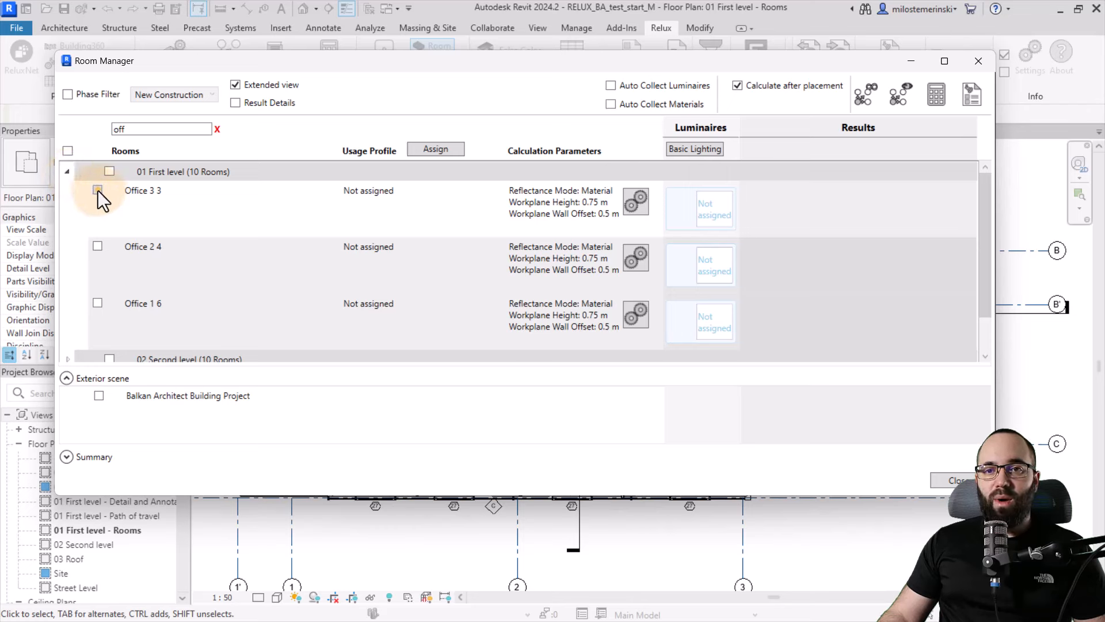
# - Assign usage profile 34.2 Writing, typing, reading, data processing at 500 lx to first-level Offices 1, 2 and 3, and close the Room Manager
pyautogui.click(97, 245)
pyautogui.click(98, 302)
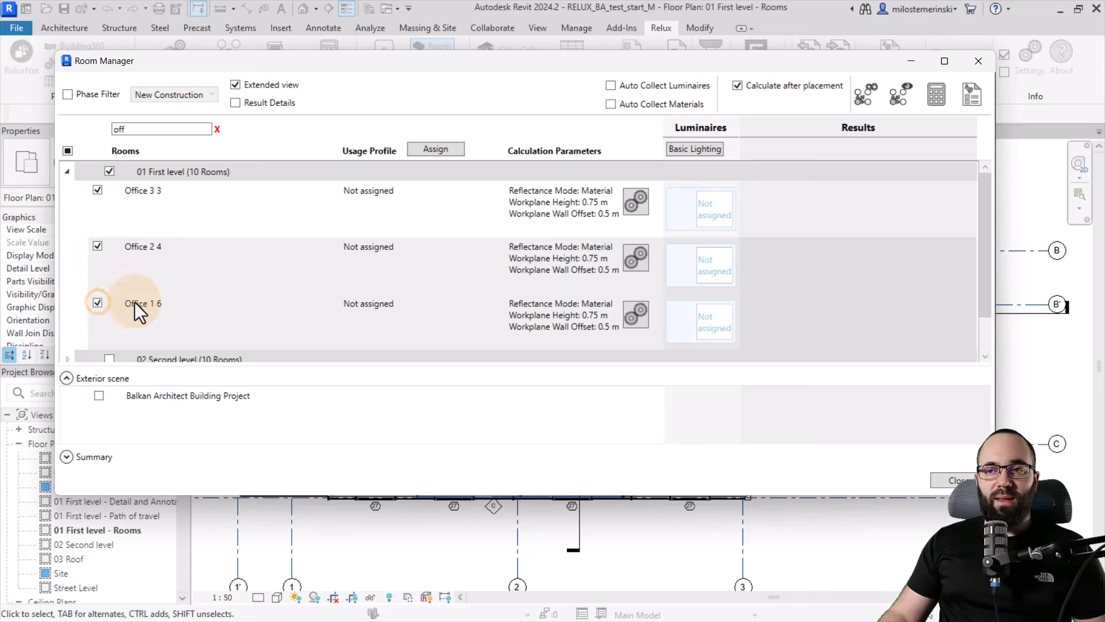
pyautogui.click(436, 148)
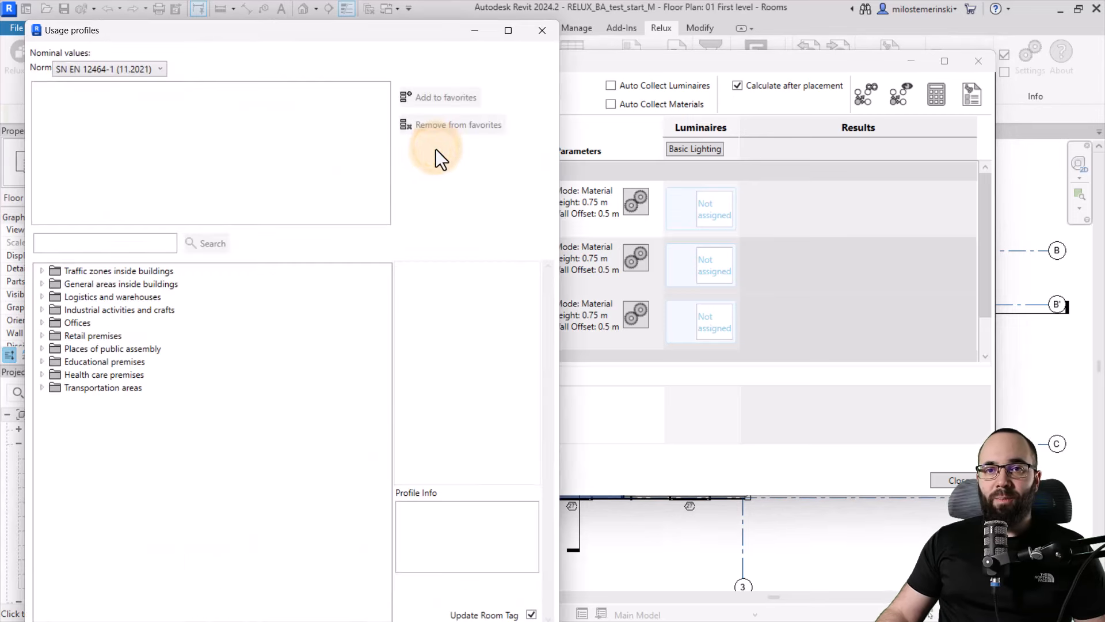
pyautogui.moveTo(357, 29)
pyautogui.mouseDown()
pyautogui.moveTo(353, 106)
pyautogui.moveTo(376, 26)
pyautogui.mouseUp()
pyautogui.click(61, 318)
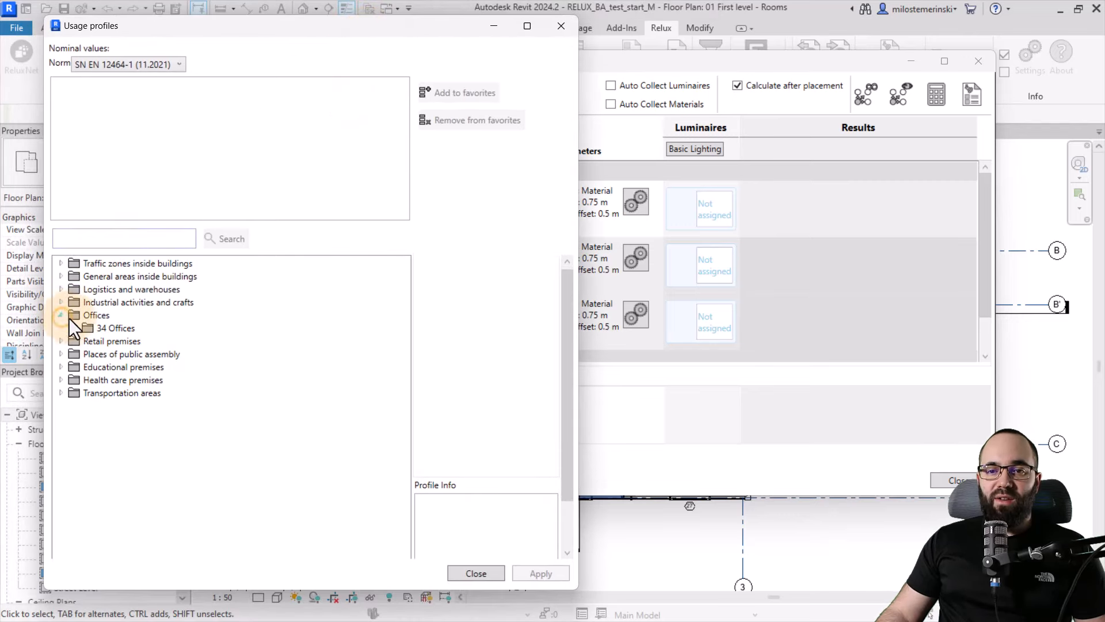
pyautogui.click(74, 328)
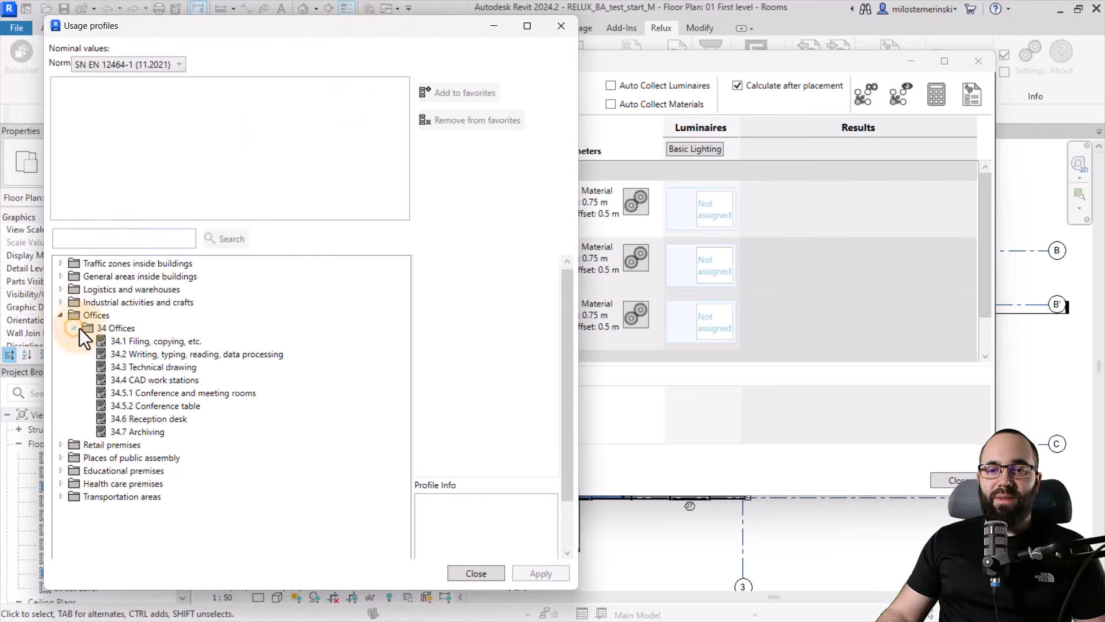
pyautogui.click(145, 354)
pyautogui.click(546, 571)
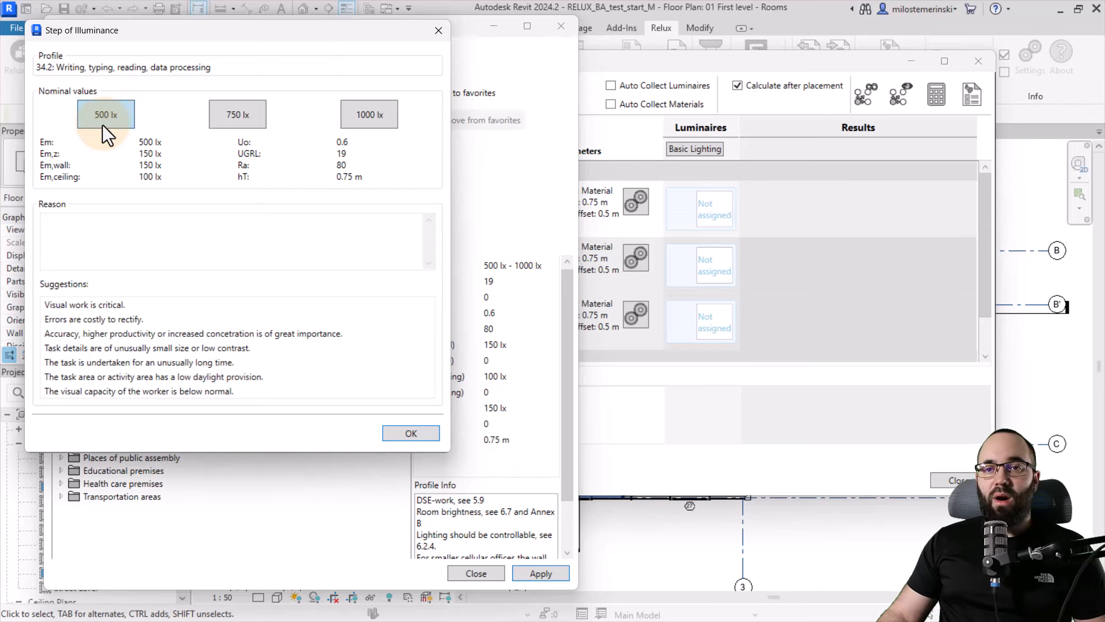
pyautogui.click(409, 433)
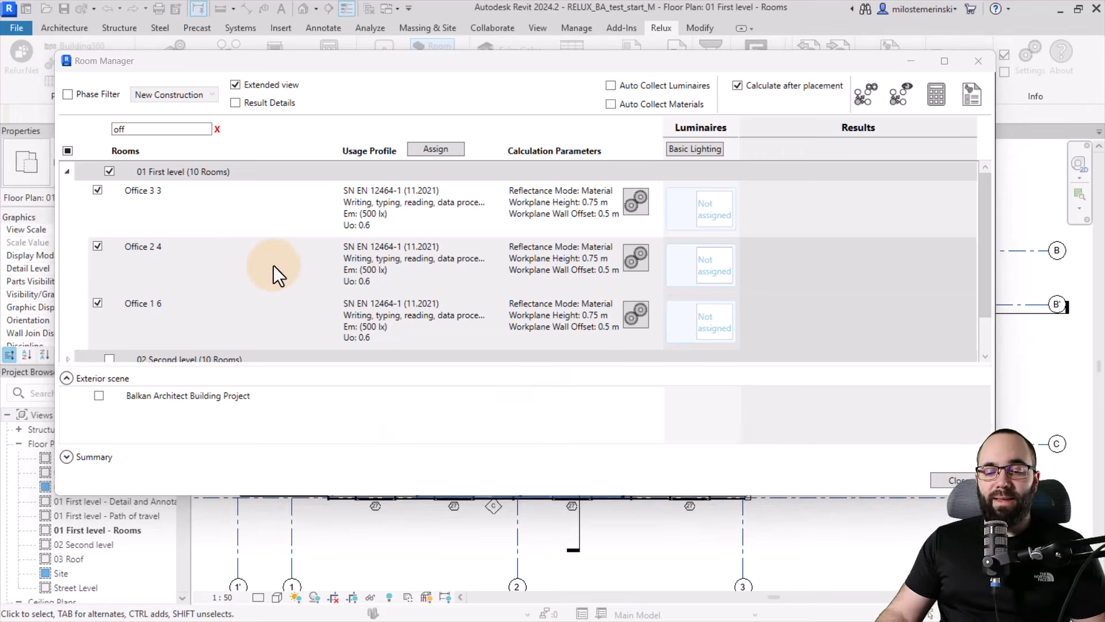
pyautogui.click(955, 478)
pyautogui.click(223, 213)
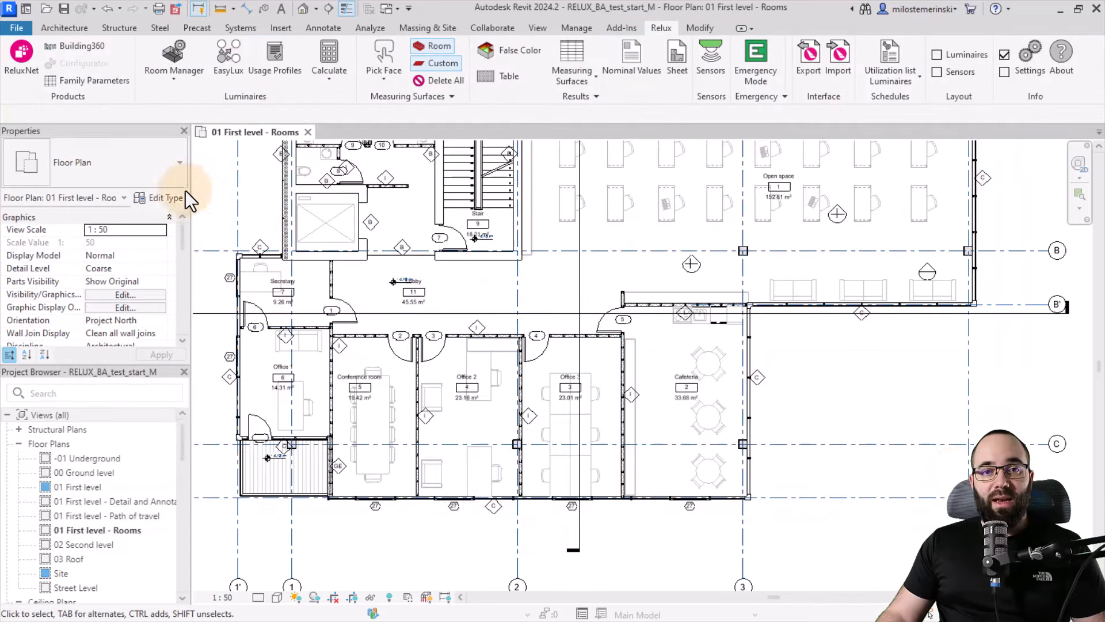
# - Open the ReluxNet product catalogue and enlarge its window to show more of the luminaire listings
pyautogui.click(18, 70)
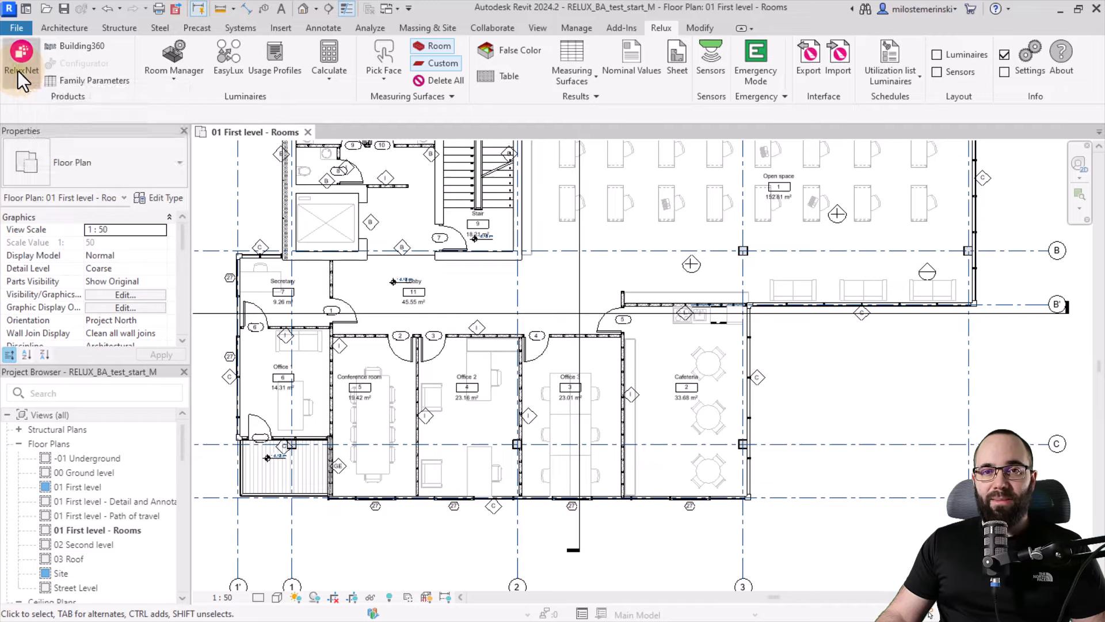
pyautogui.moveTo(137, 33); pyautogui.dragTo(166, 43)
pyautogui.moveTo(344, 473); pyautogui.dragTo(331, 604)
pyautogui.moveTo(369, 35); pyautogui.dragTo(366, 15)
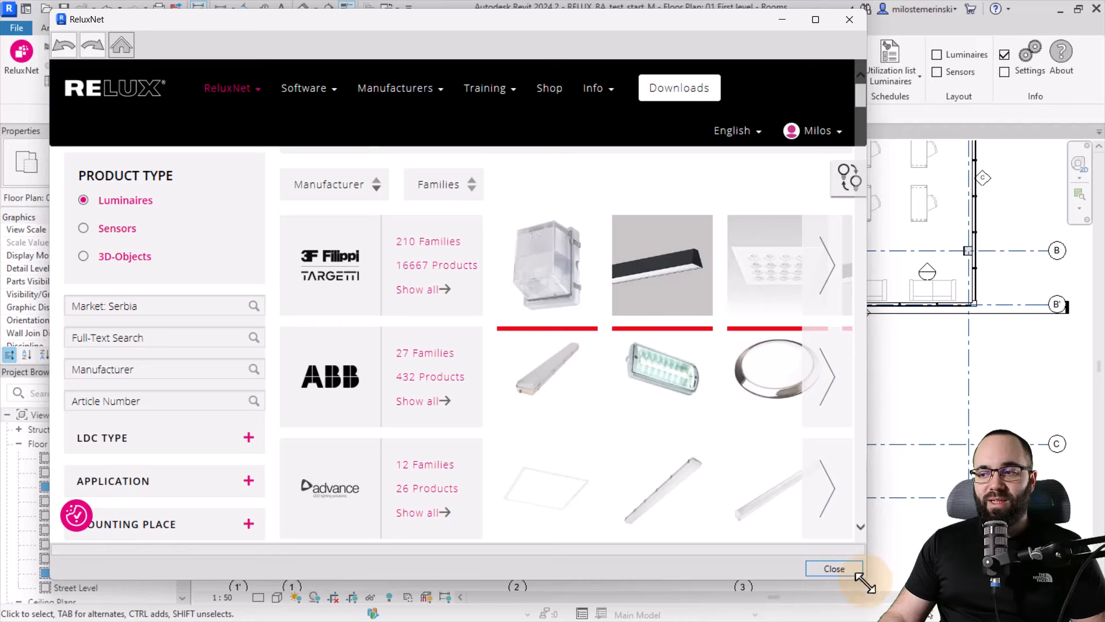
pyautogui.moveTo(867, 581); pyautogui.dragTo(887, 610)
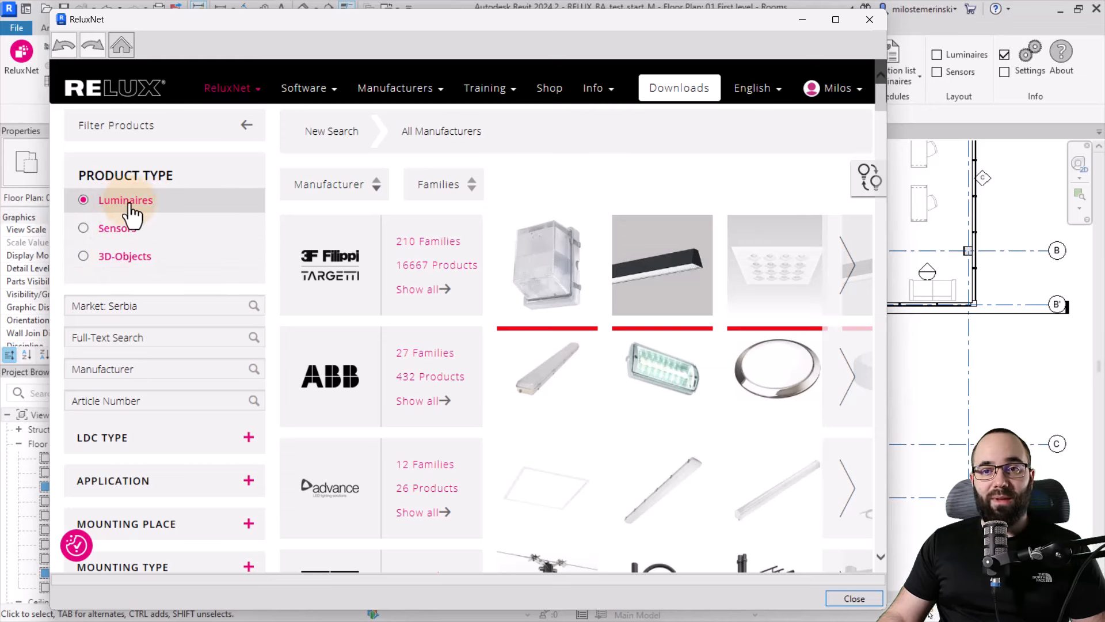
# - Filter the luminaire catalogue by the wide direct beam light distribution (LDC) type
pyautogui.scroll(-5, 184, 281)
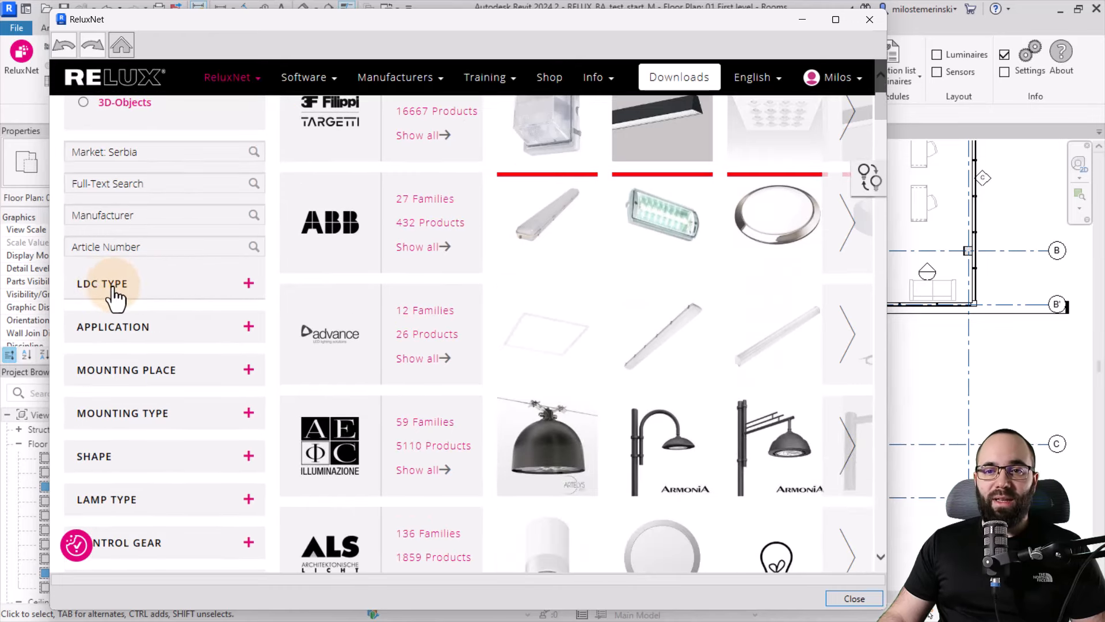
pyautogui.click(114, 296)
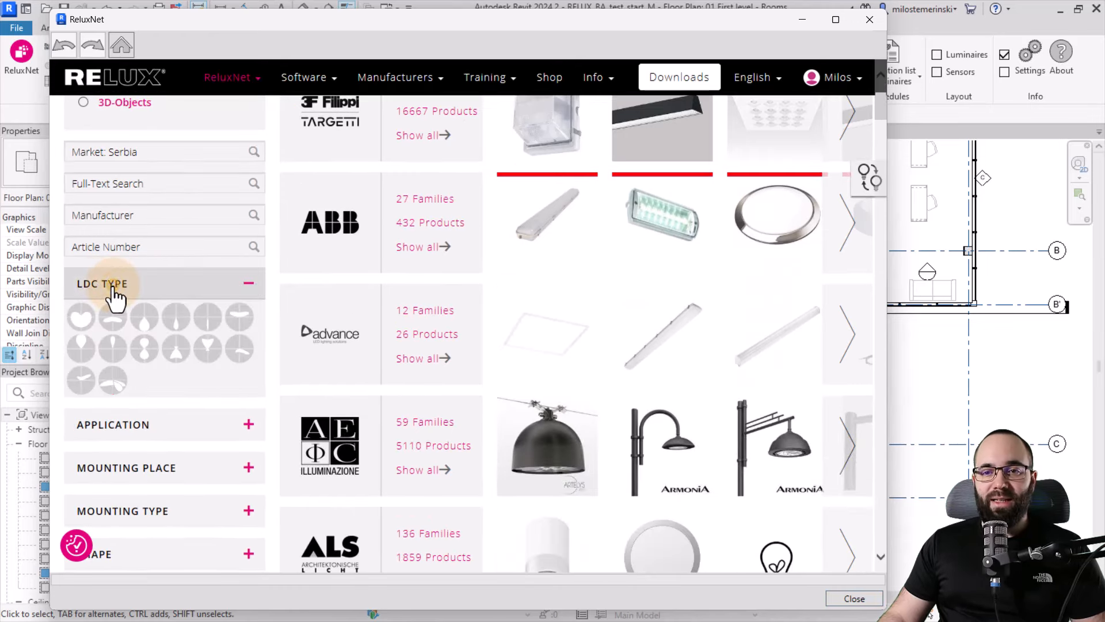
pyautogui.click(144, 317)
# - Narrow the luminaire results to the Interior application with the Office subcategory
pyautogui.scroll(-1, 164, 331)
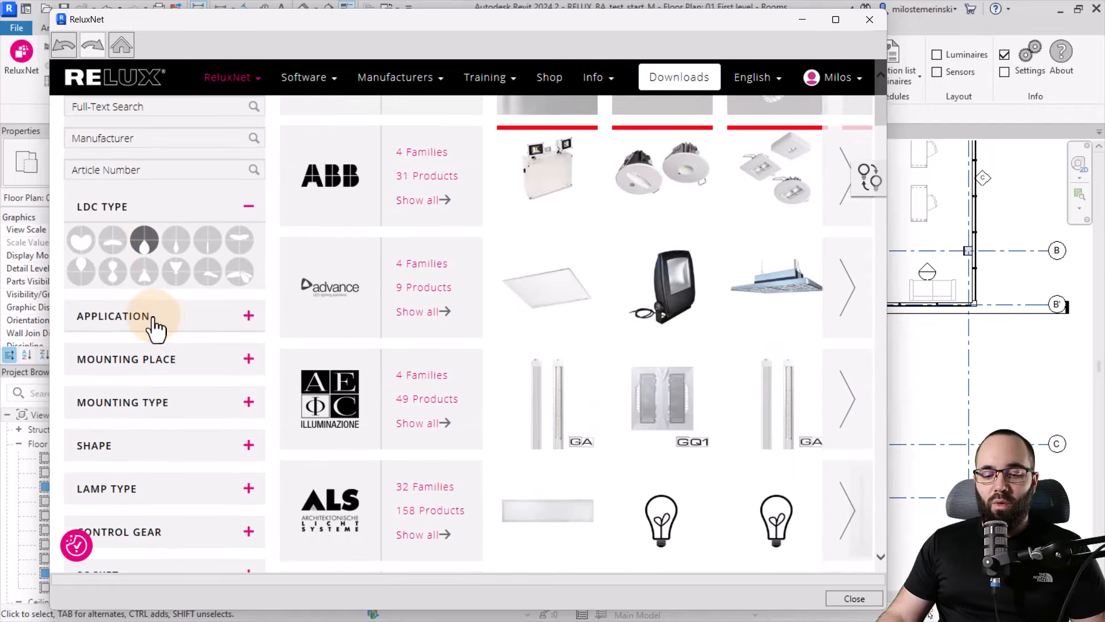
pyautogui.click(159, 321)
pyautogui.click(83, 314)
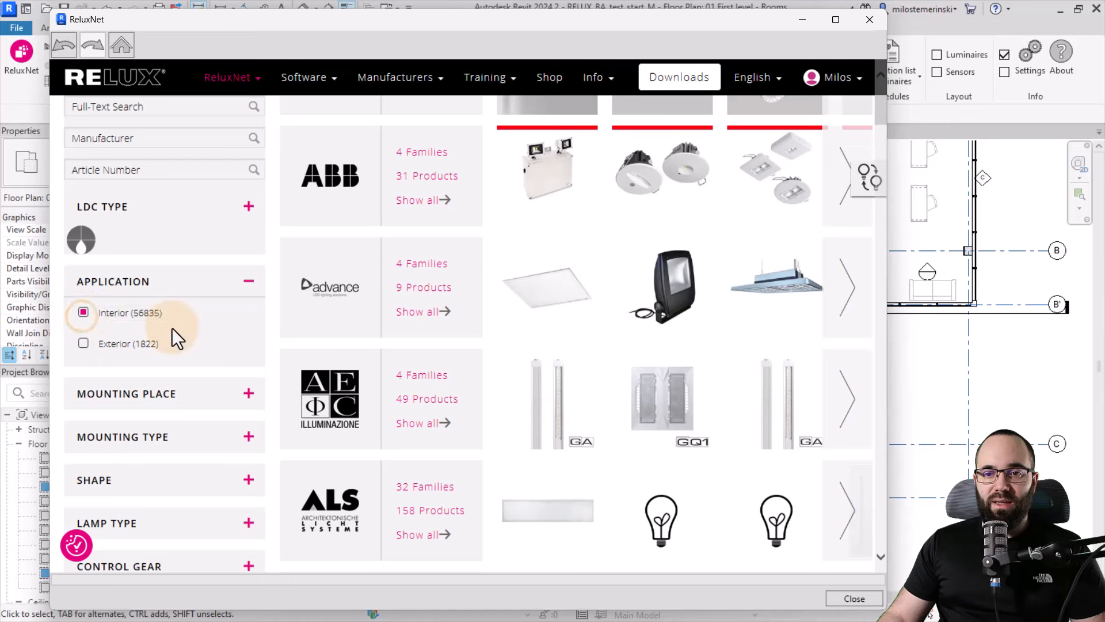
pyautogui.scroll(-1, 170, 329)
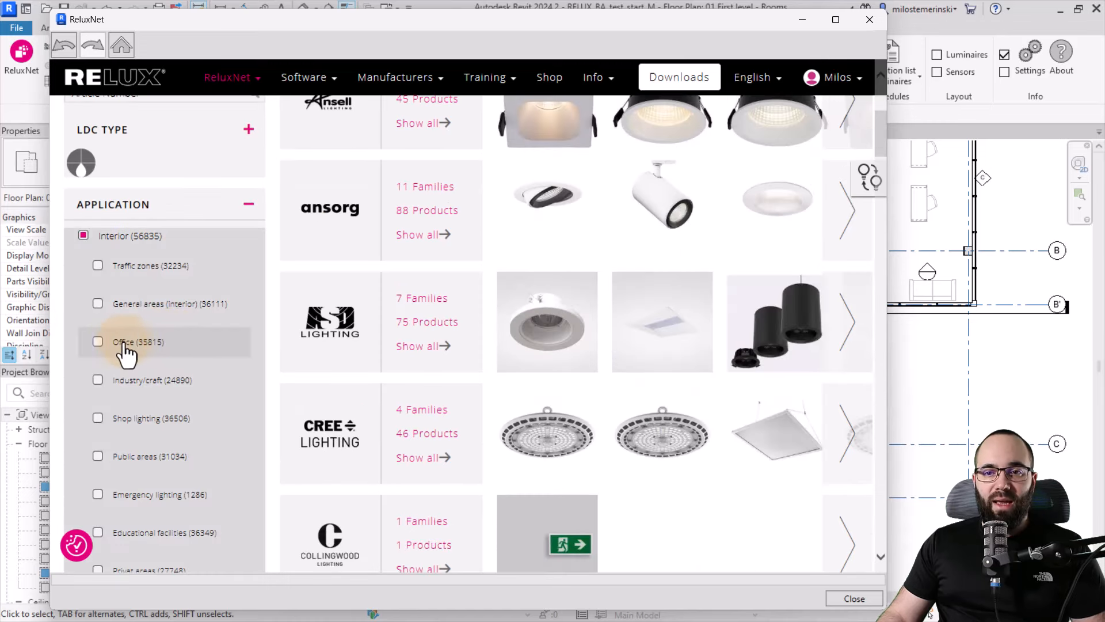
pyautogui.click(97, 342)
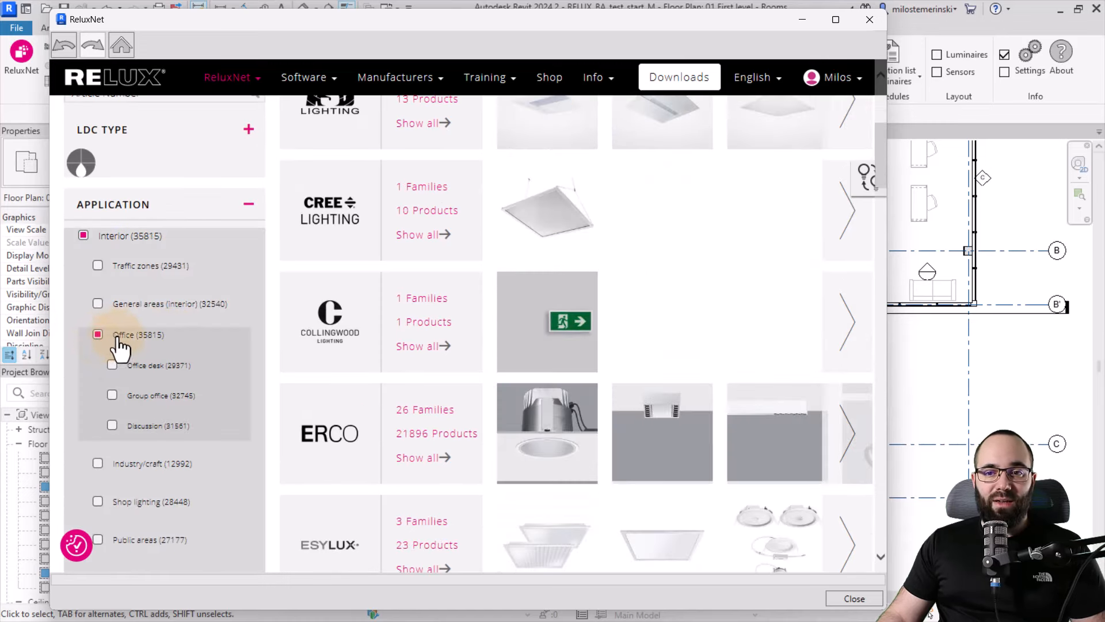
# - Restrict the luminaire results to Ceiling as the mounting place and Recessed as the mounting type
pyautogui.scroll(-6, 167, 339)
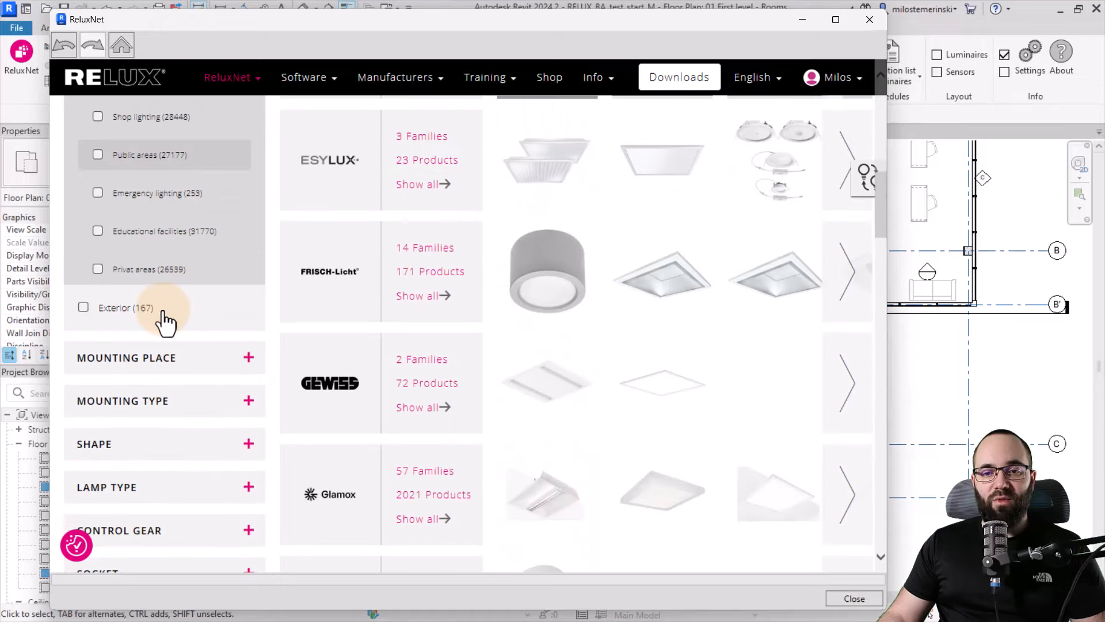
pyautogui.click(113, 285)
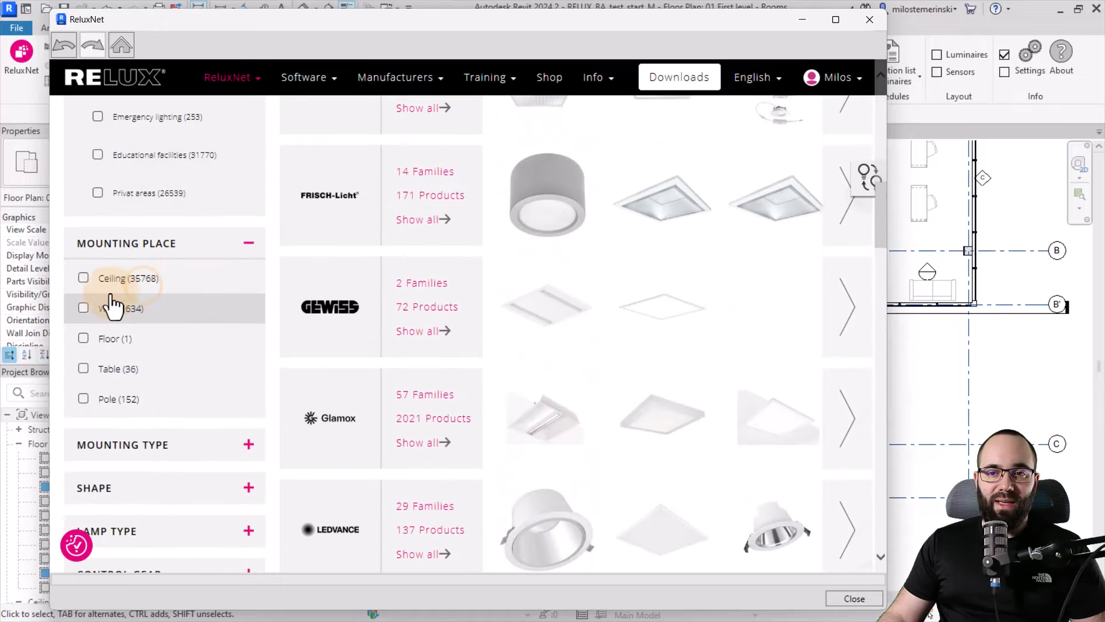
pyautogui.click(83, 279)
pyautogui.scroll(-1, 170, 308)
pyautogui.click(153, 304)
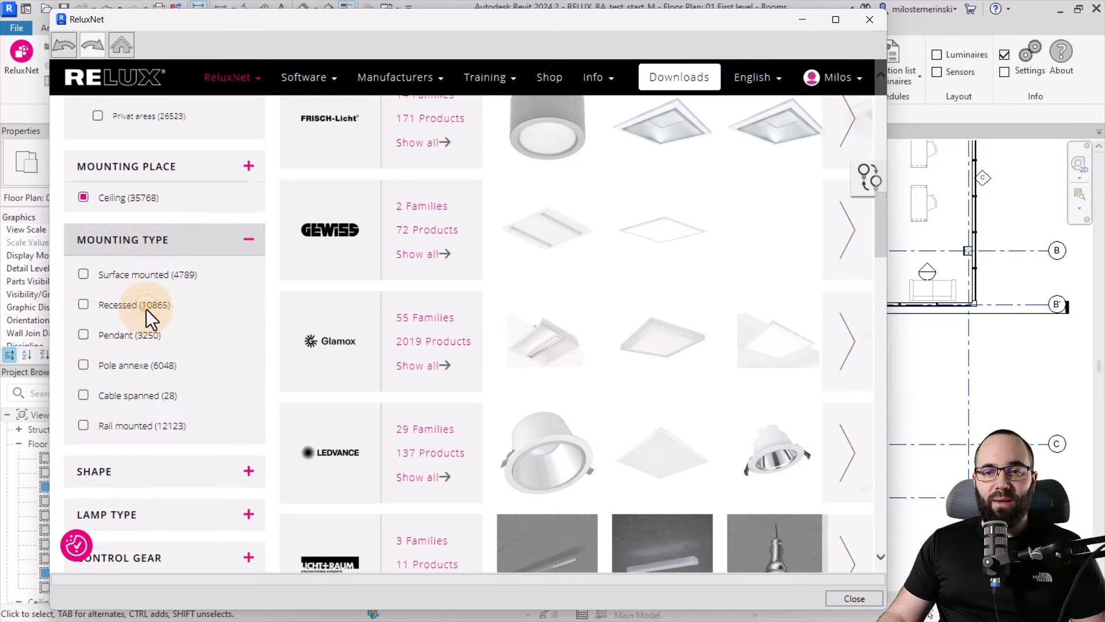
pyautogui.click(84, 305)
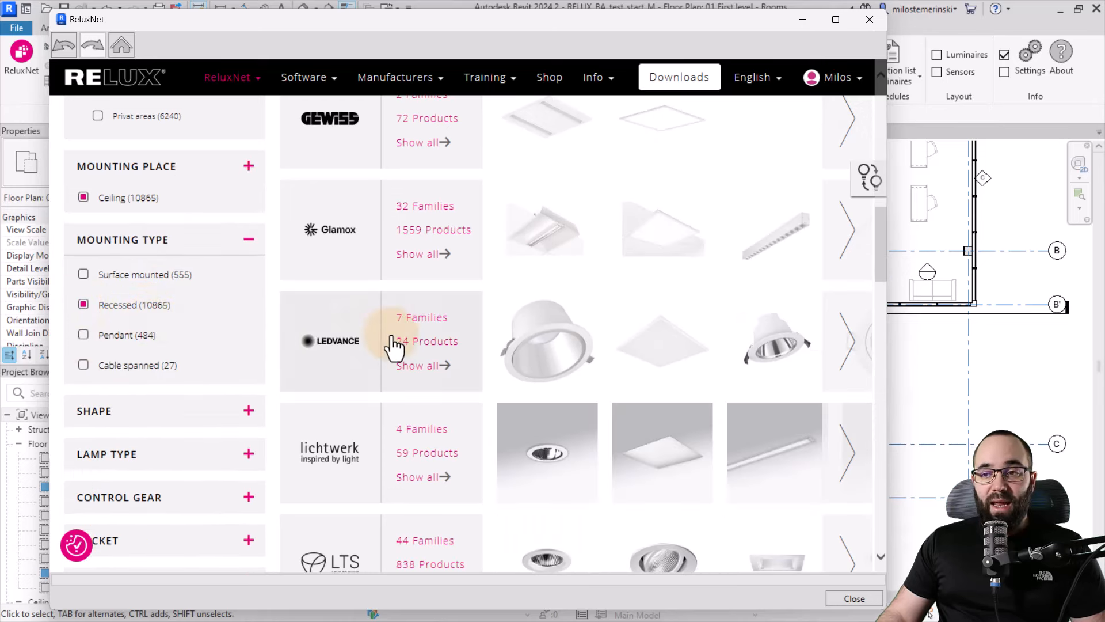
# - Open the ESYLUX manufacturer's filtered products and choose the CELINE-2 luminaire family
pyautogui.scroll(-3, 398, 371)
pyautogui.scroll(13, 396, 370)
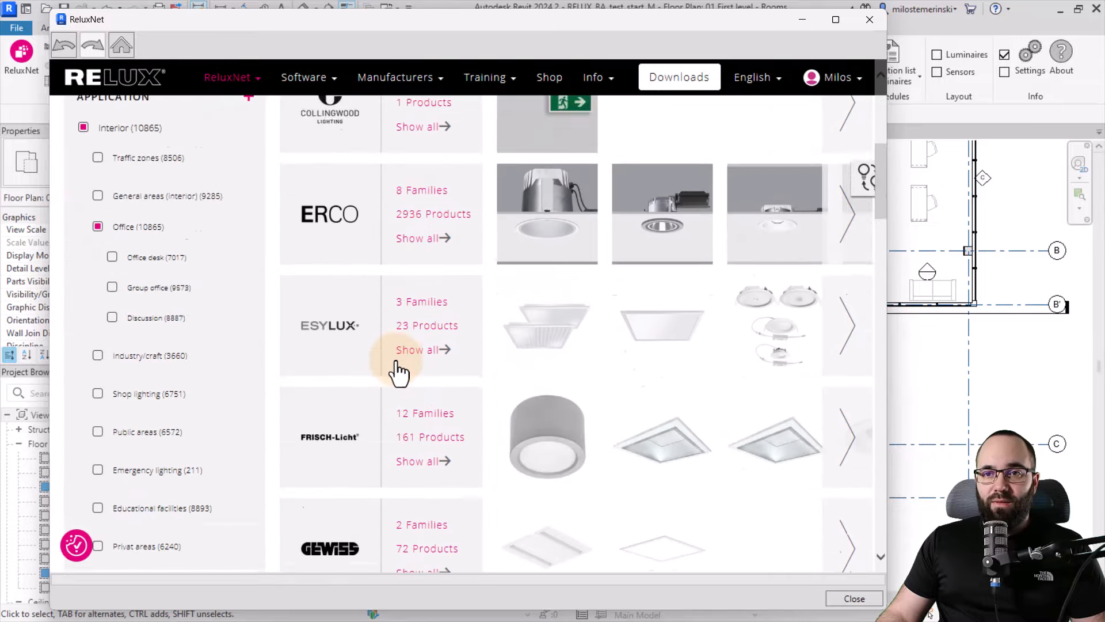
pyautogui.scroll(-5, 437, 328)
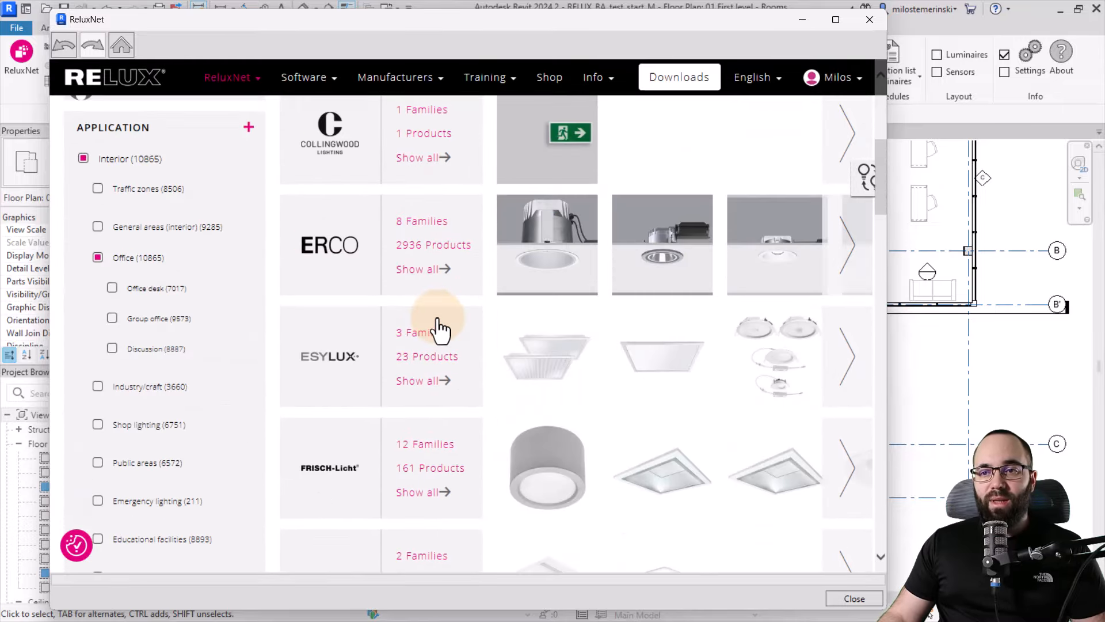
pyautogui.scroll(-1, 434, 339)
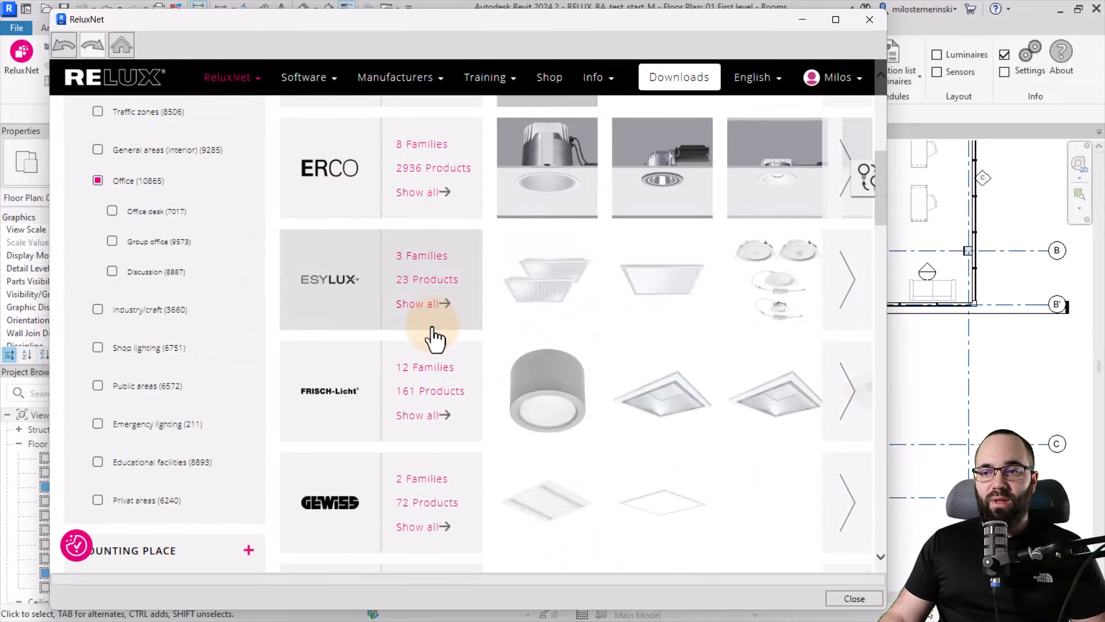
pyautogui.click(332, 292)
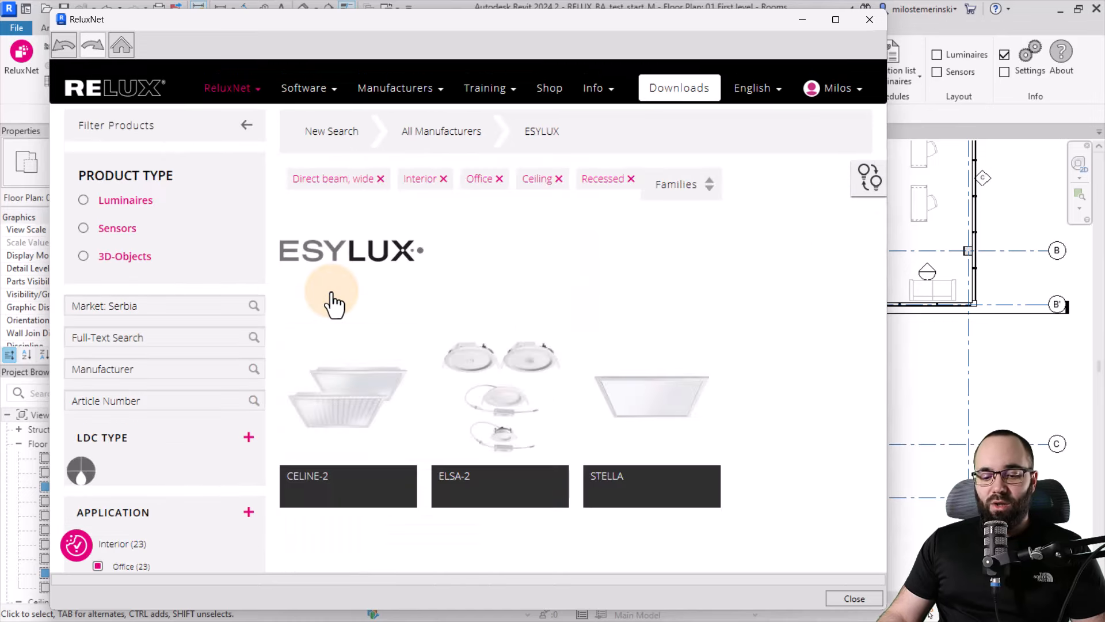
pyautogui.scroll(-1, 403, 316)
pyautogui.click(347, 331)
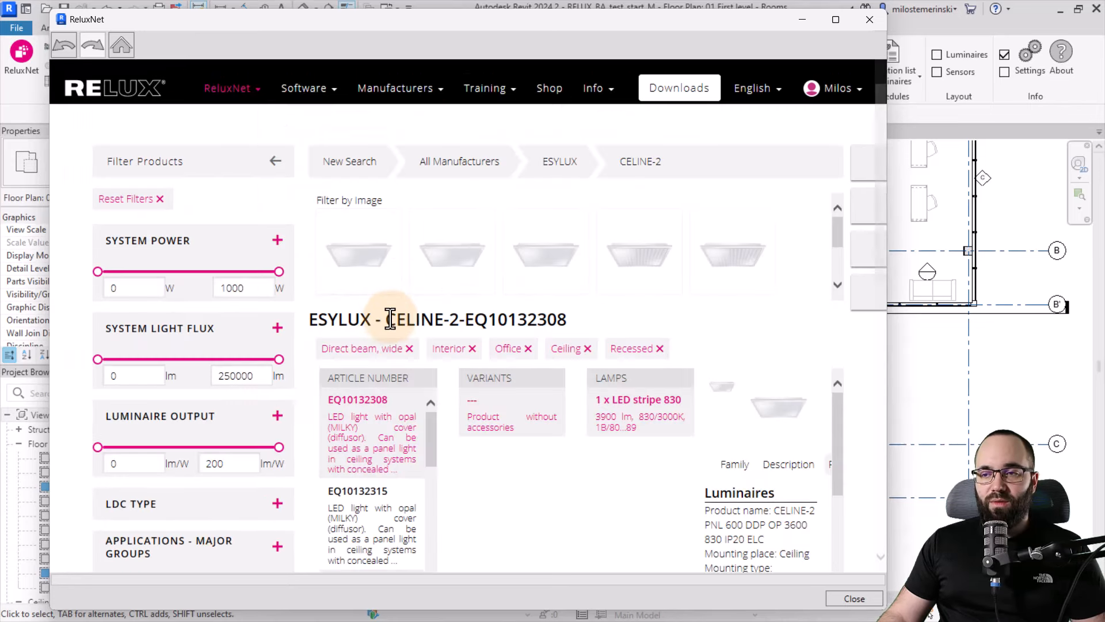
# - Filter the CELINE-2 family by the fourth product image, the panel with the louvred cover
pyautogui.scroll(-4, 551, 328)
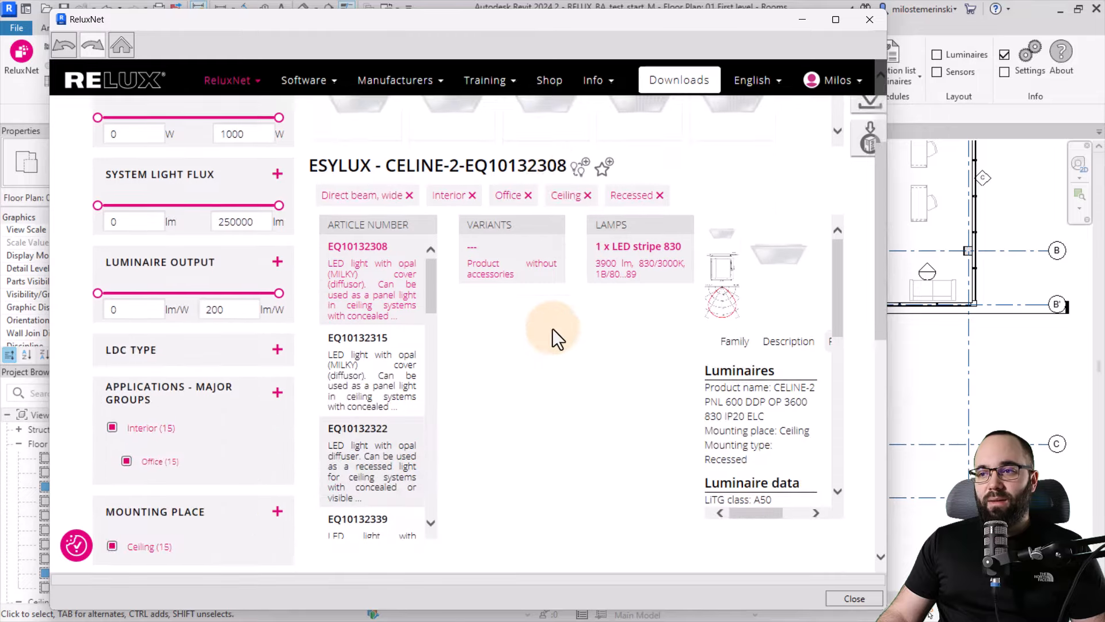
pyautogui.scroll(3, 548, 358)
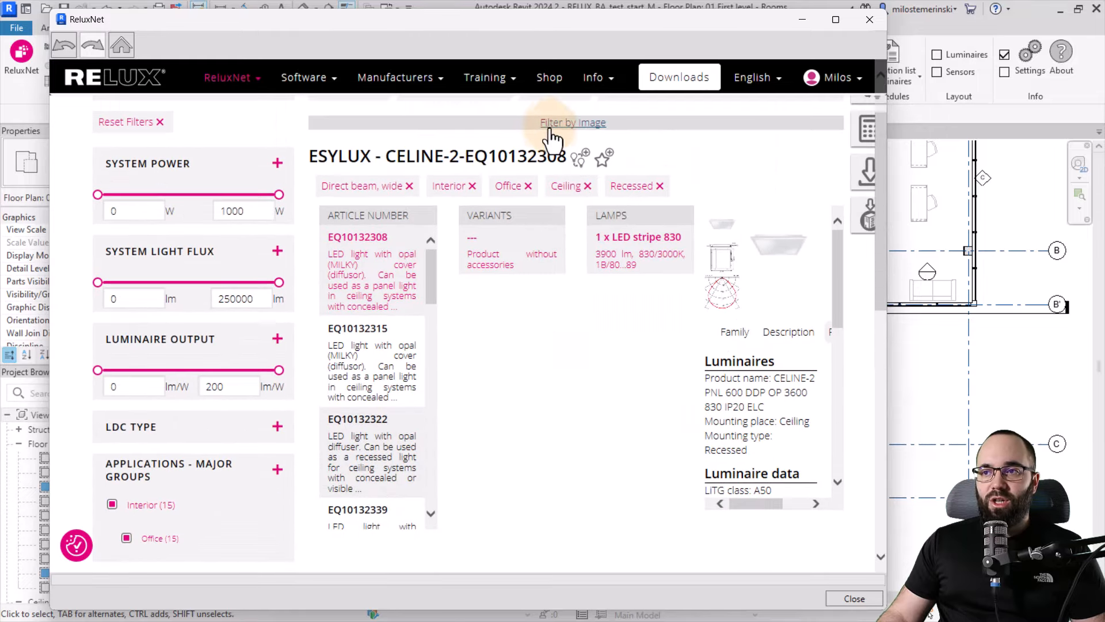
pyautogui.click(548, 123)
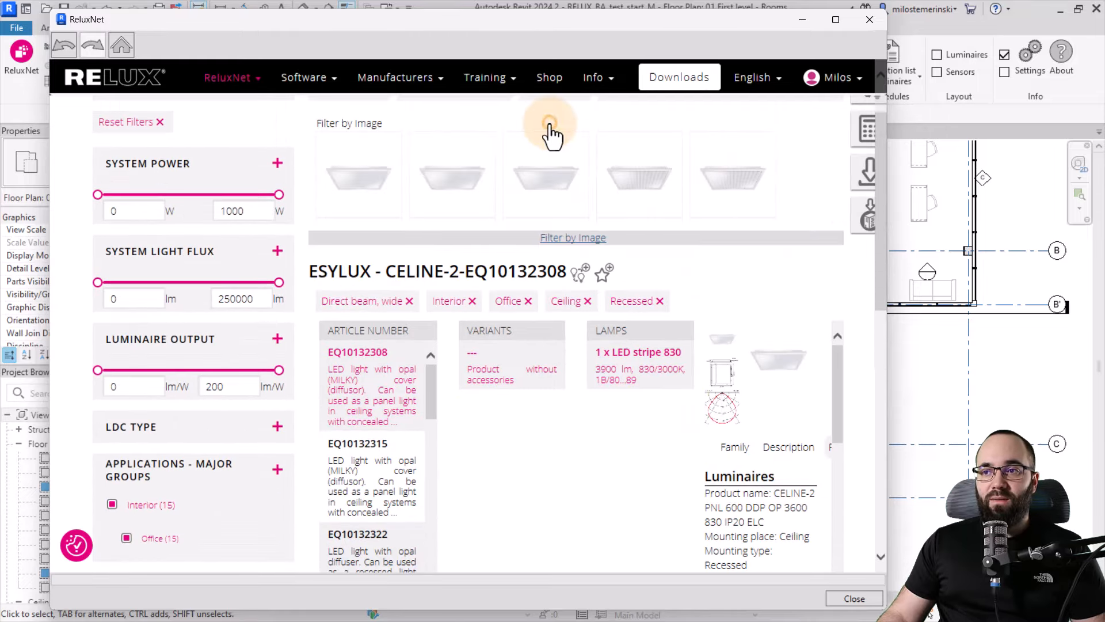
pyautogui.click(636, 184)
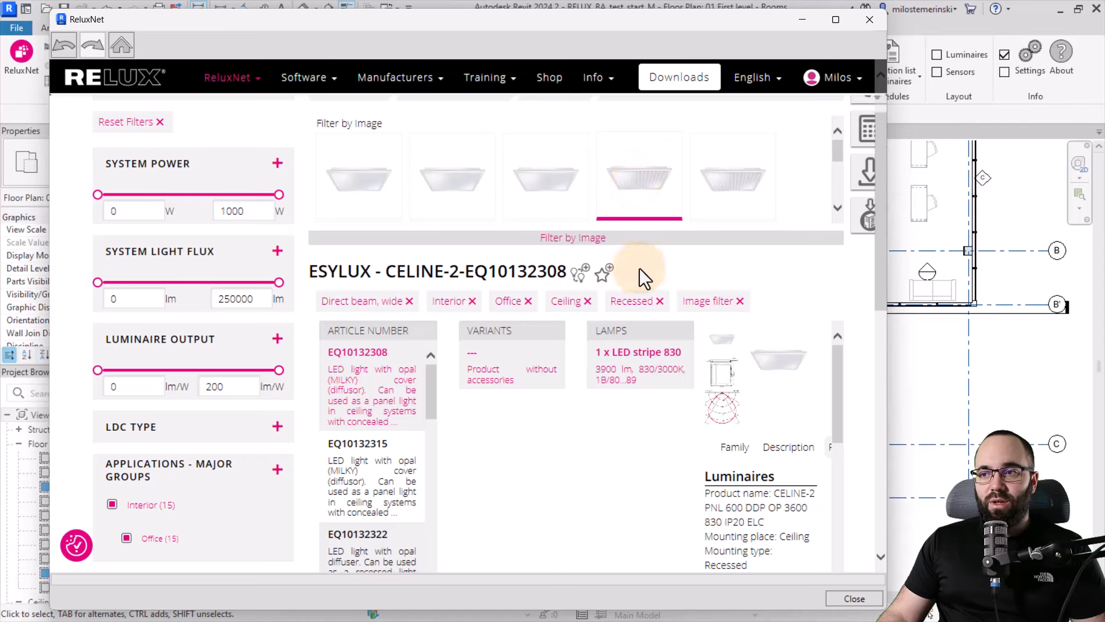
# - Review the system power, light output, light flux and dimensions of luminaire CELINE-2-EQ10132308
pyautogui.scroll(-2, 702, 285)
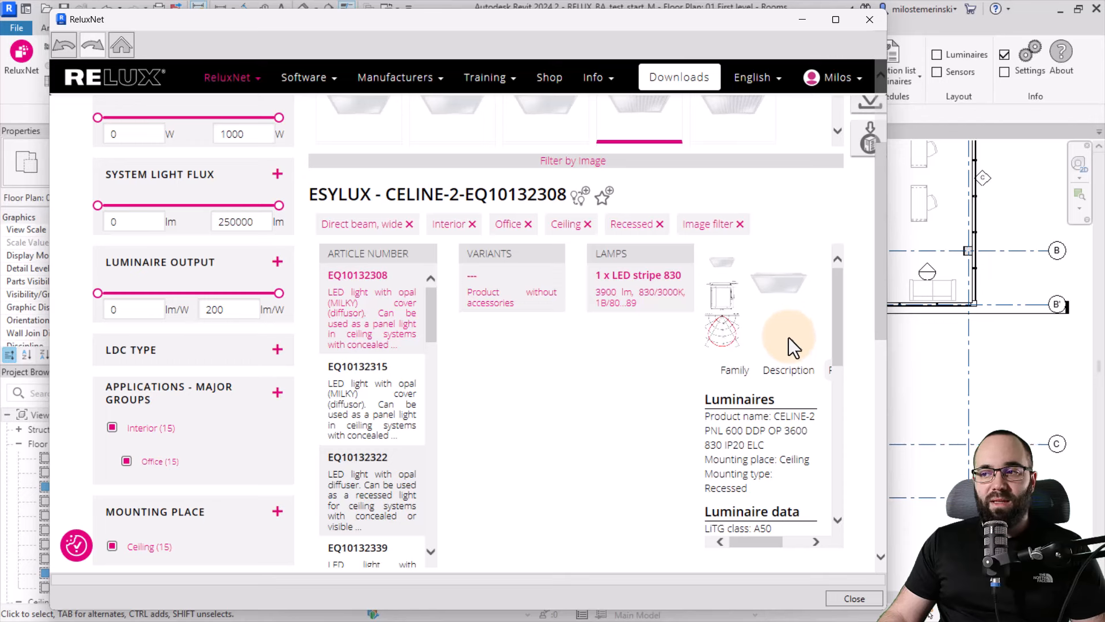
pyautogui.scroll(-3, 789, 337)
pyautogui.scroll(-2, 777, 360)
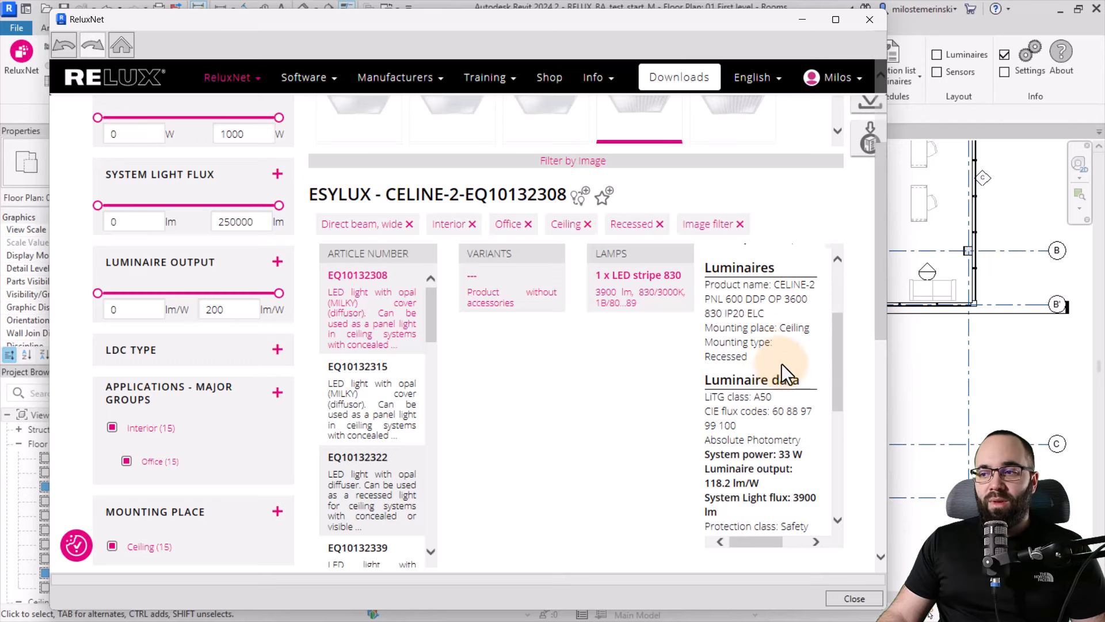
pyautogui.scroll(-3, 776, 365)
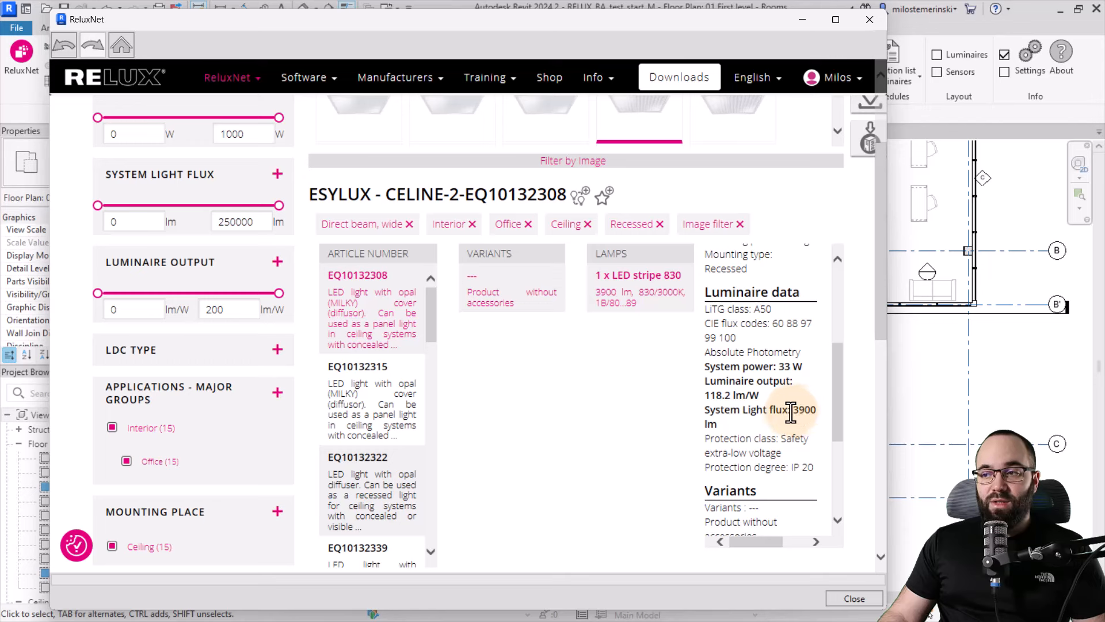
pyautogui.scroll(-3, 783, 408)
pyautogui.scroll(-1, 779, 406)
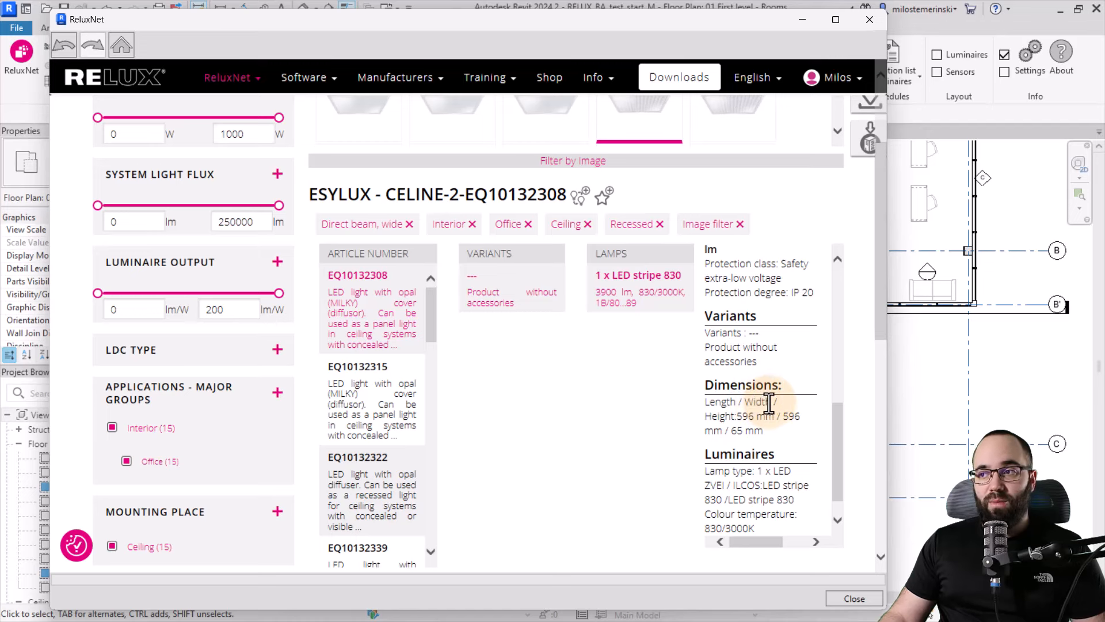
# - Load luminaire CELINE-2-EQ10132308 into the Revit project and acknowledge the electrical connector notice
pyautogui.scroll(3, 859, 358)
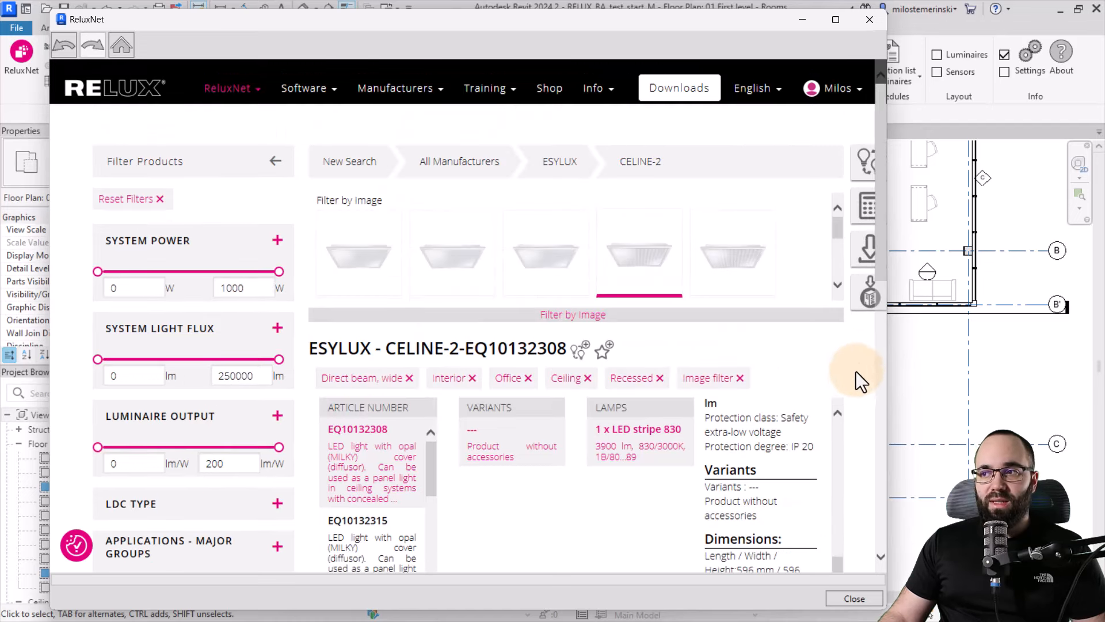
pyautogui.click(865, 302)
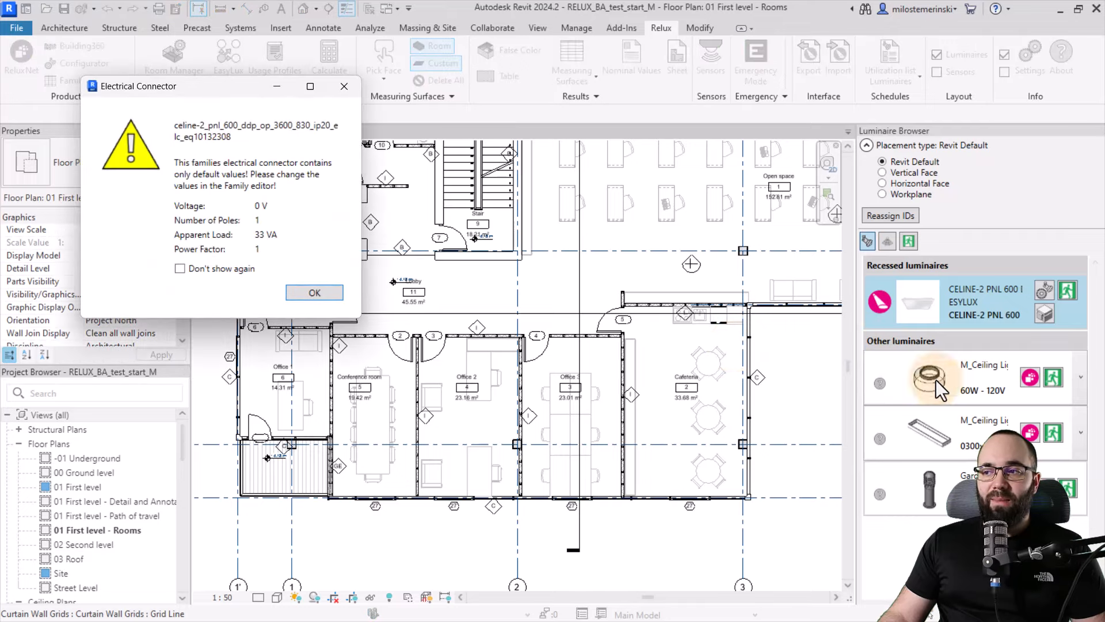
pyautogui.click(327, 293)
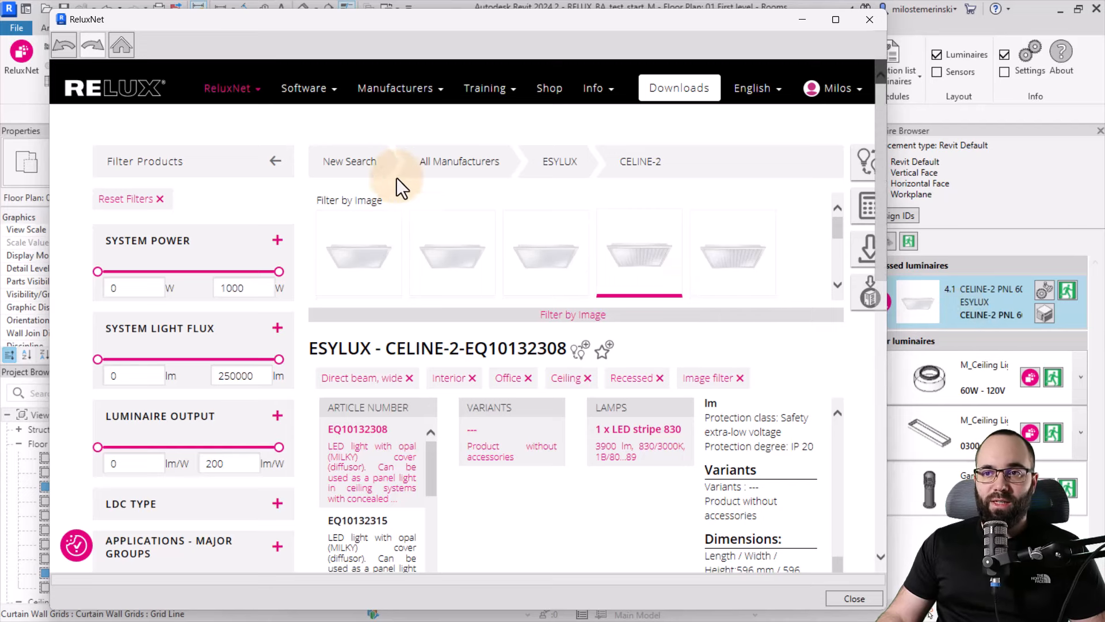
# - Start a new ReluxNet search for luminaires and filter it by the wide direct beam LDC type
pyautogui.click(373, 170)
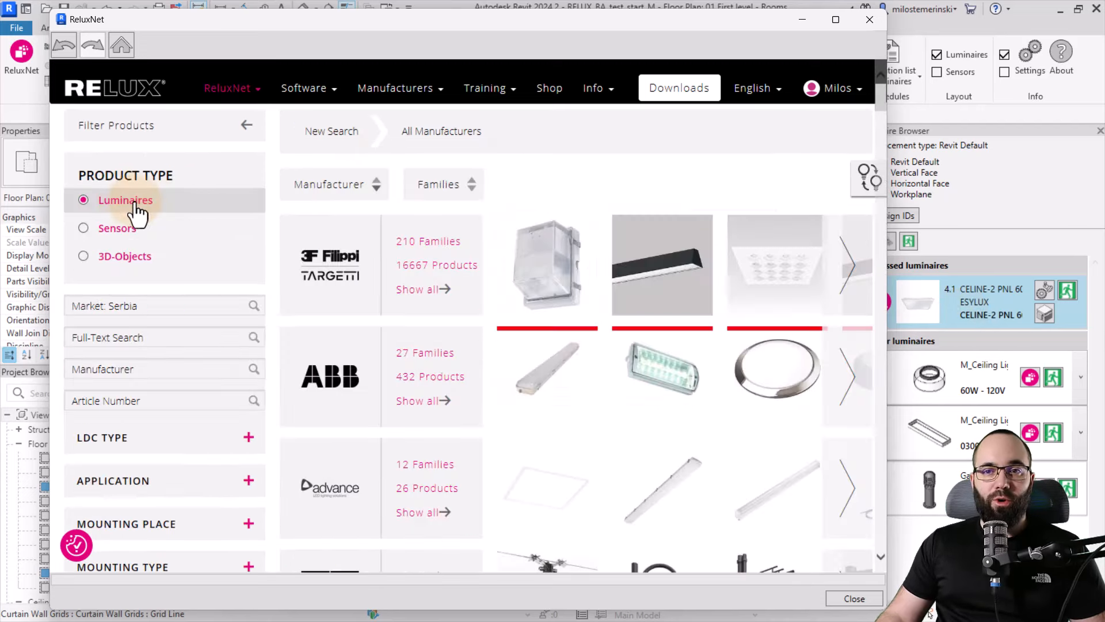
pyautogui.scroll(-3, 170, 210)
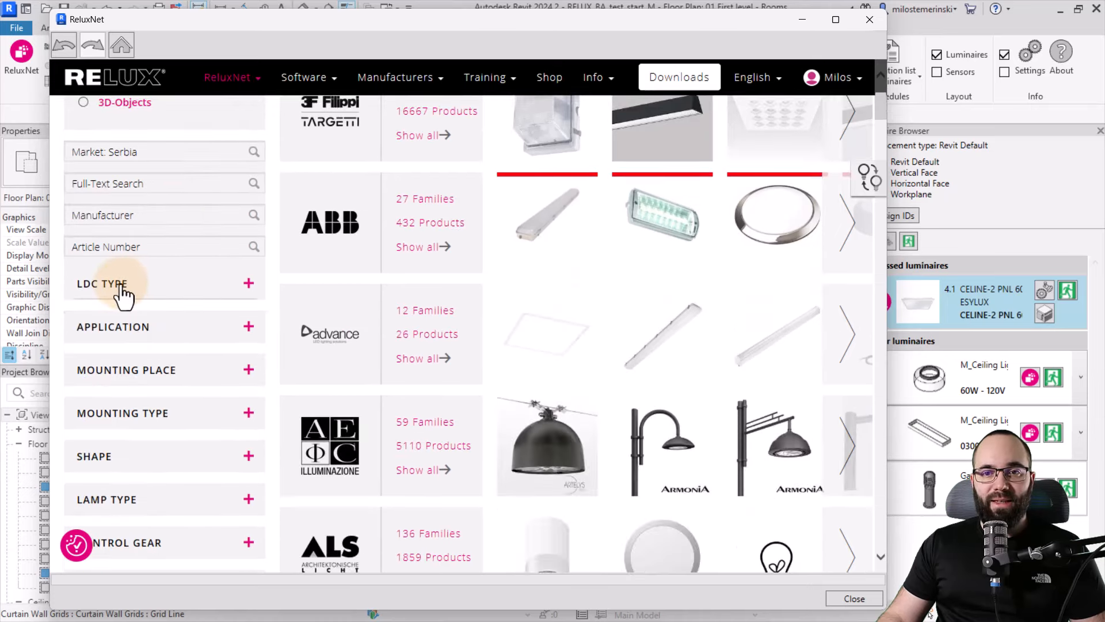
pyautogui.click(120, 285)
pyautogui.click(144, 319)
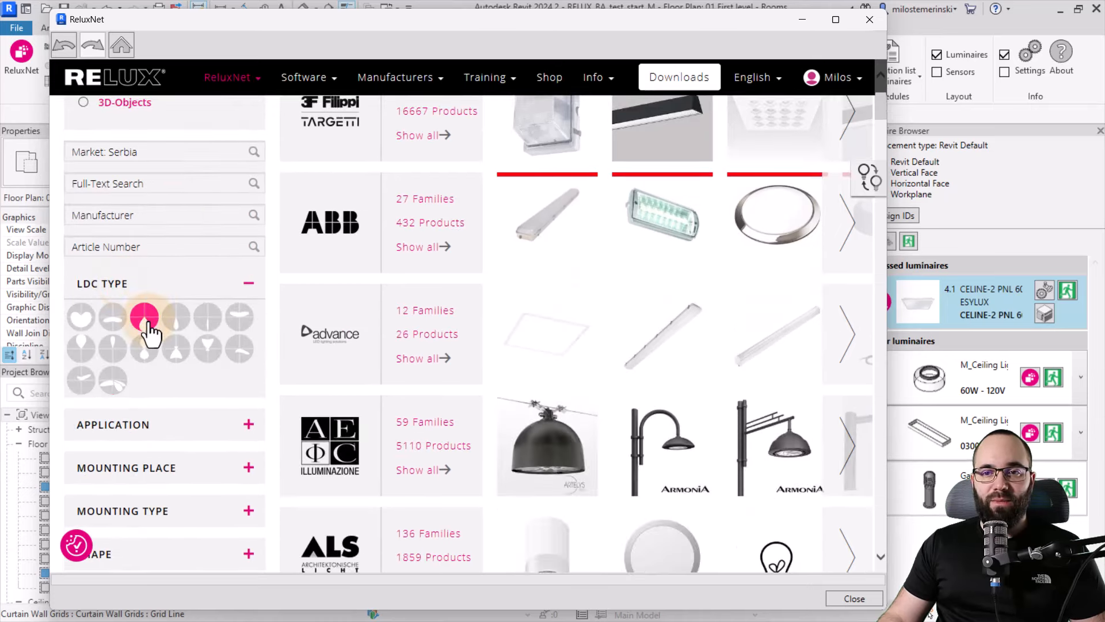
pyautogui.click(176, 347)
# - Narrow the new search to the Interior application, Traffic zones category and Corridor subcategory
pyautogui.scroll(-2, 180, 360)
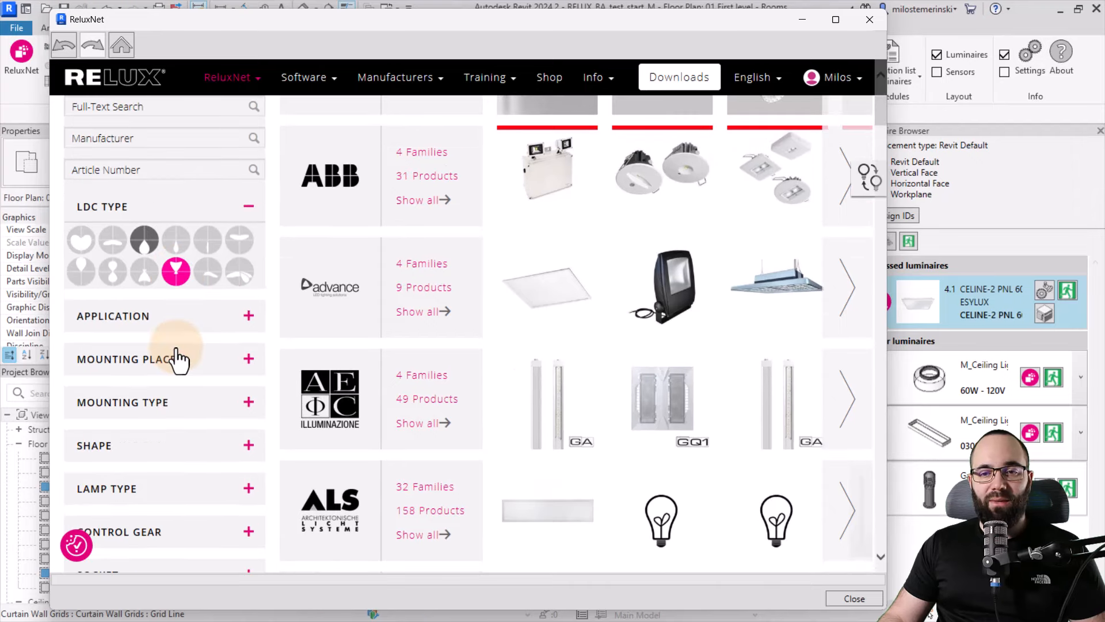
pyautogui.click(138, 325)
pyautogui.click(83, 316)
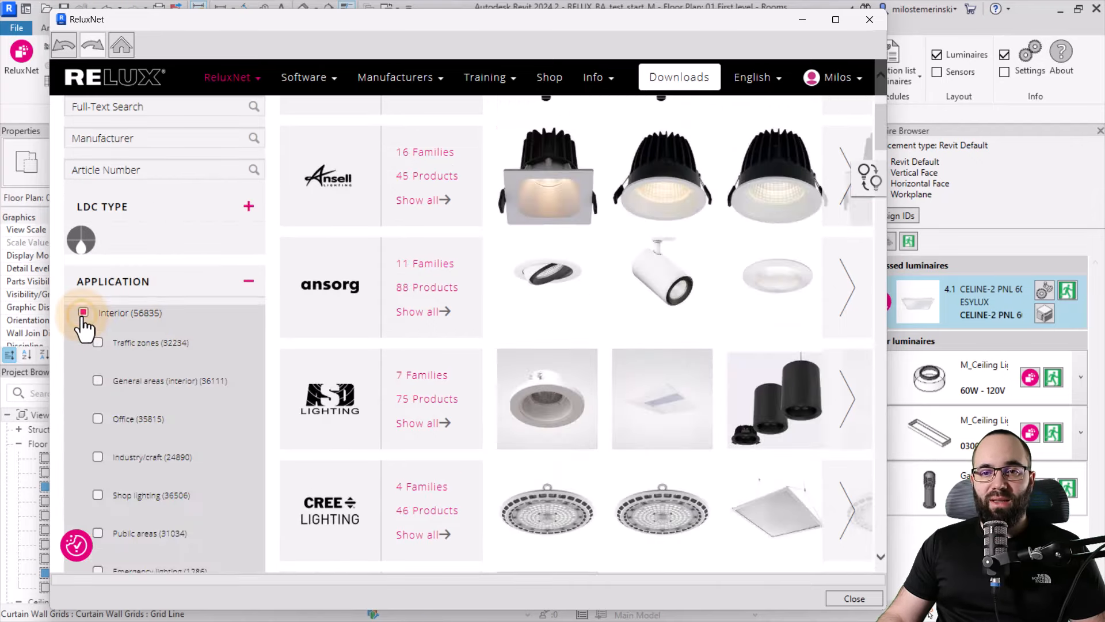
pyautogui.click(98, 343)
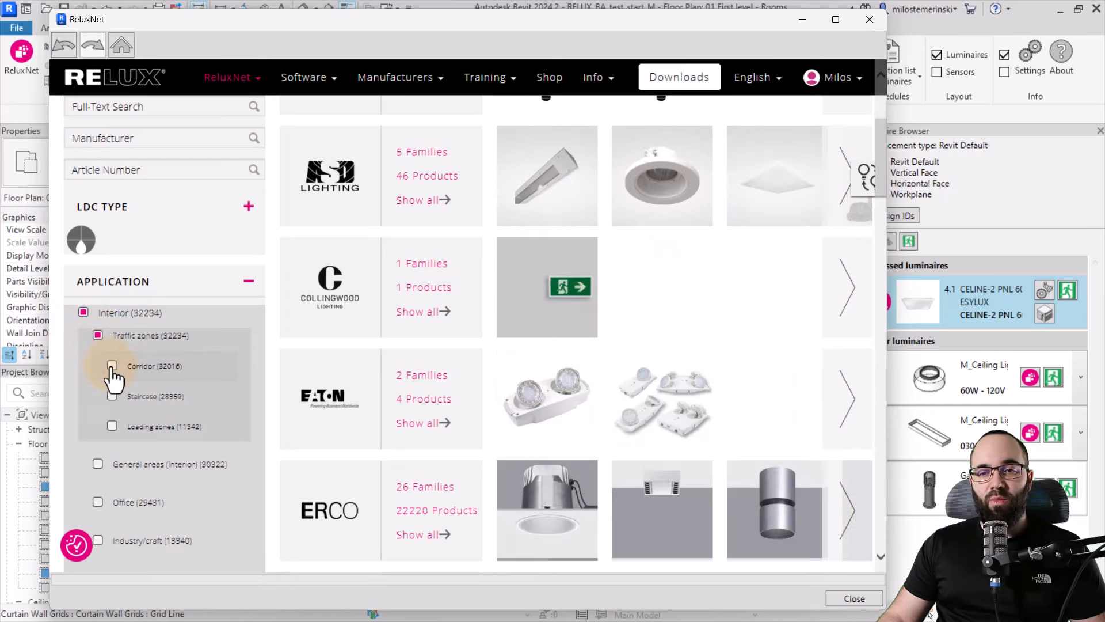
# - Limit the corridor luminaire results to Ceiling as the mounting place
pyautogui.scroll(-10, 173, 368)
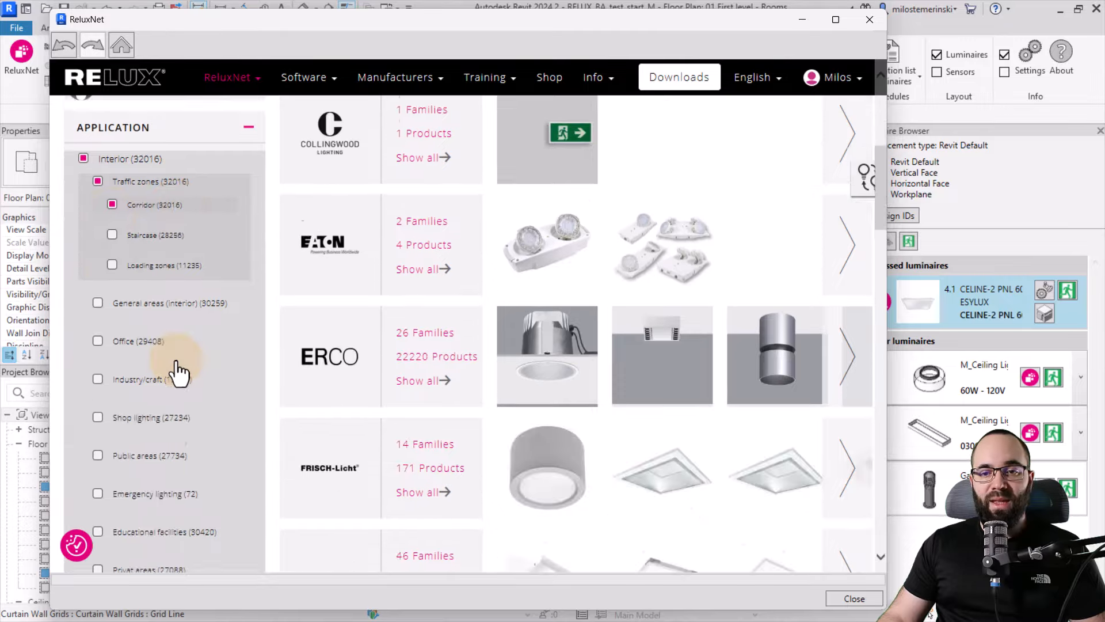
pyautogui.click(136, 279)
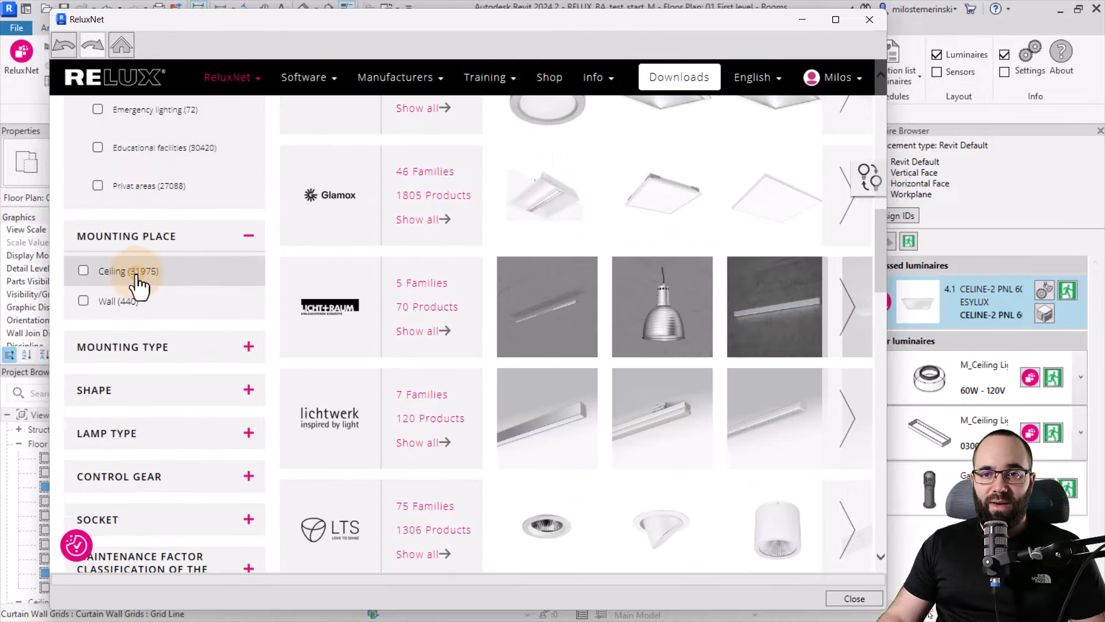
pyautogui.click(83, 271)
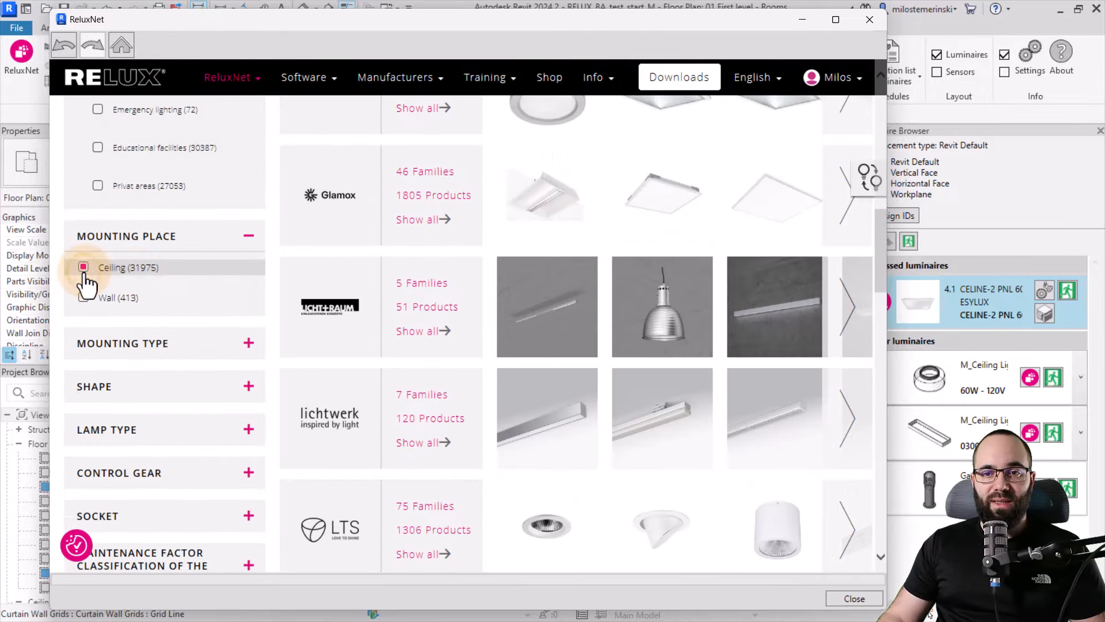
# - Limit the corridor luminaire results to the Surface mounted mounting type and open lichtwerk's fino ceiling luminaires
pyautogui.click(151, 353)
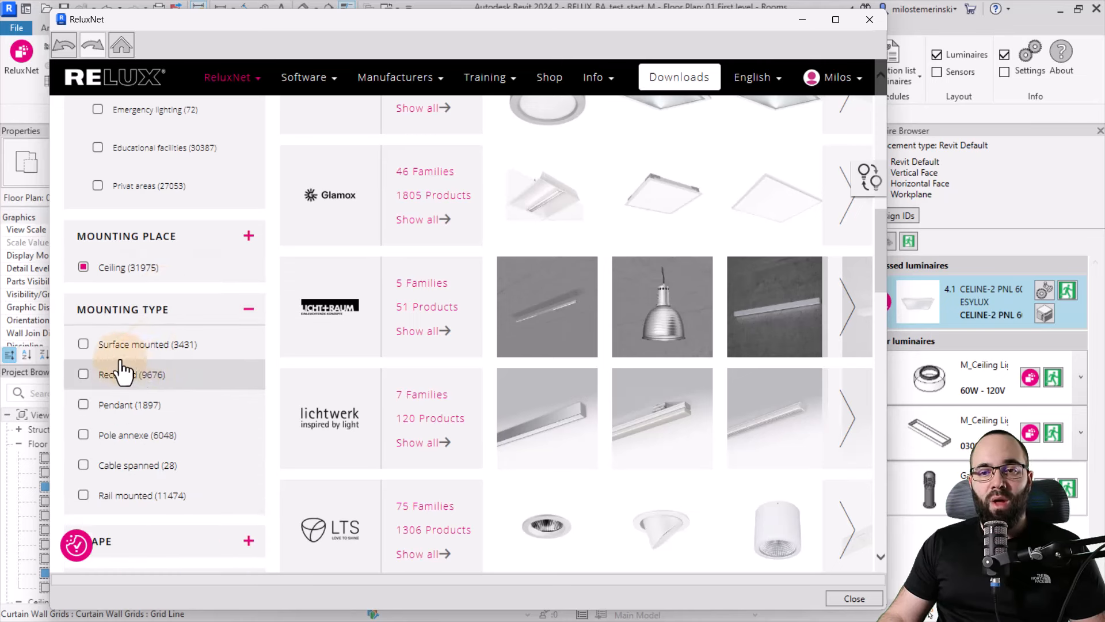
pyautogui.click(82, 345)
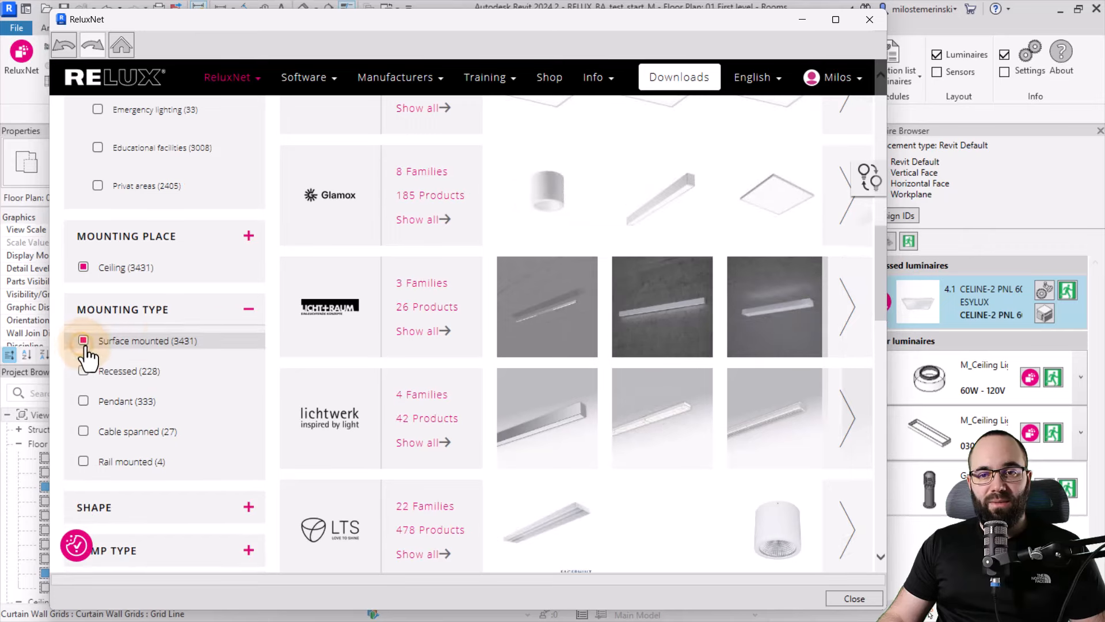
pyautogui.scroll(4, 357, 363)
pyautogui.scroll(-5, 358, 368)
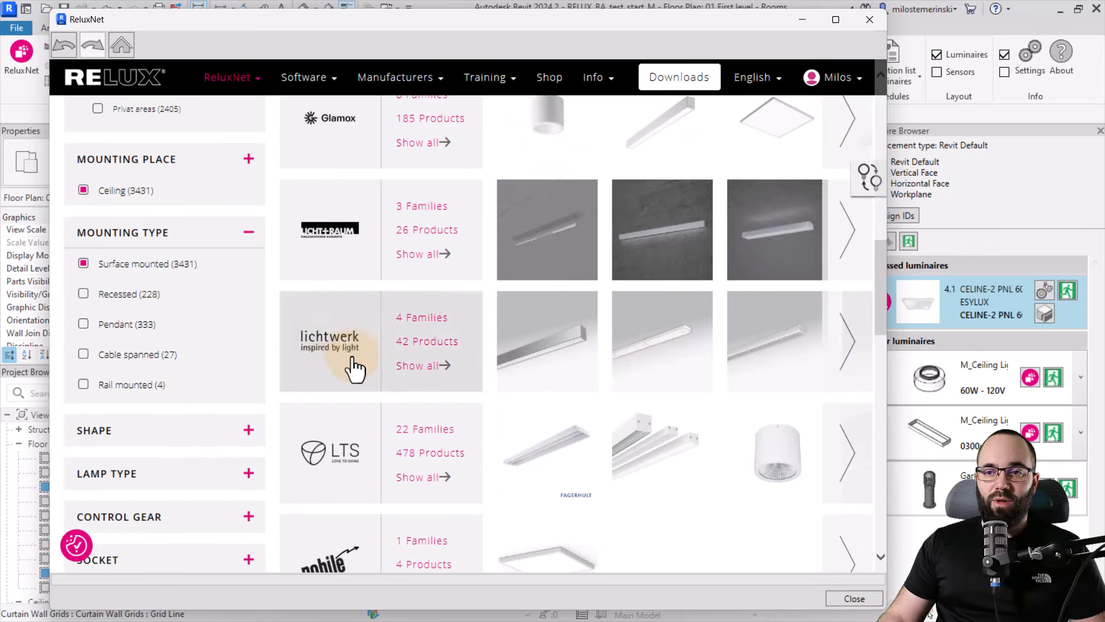
pyautogui.click(539, 345)
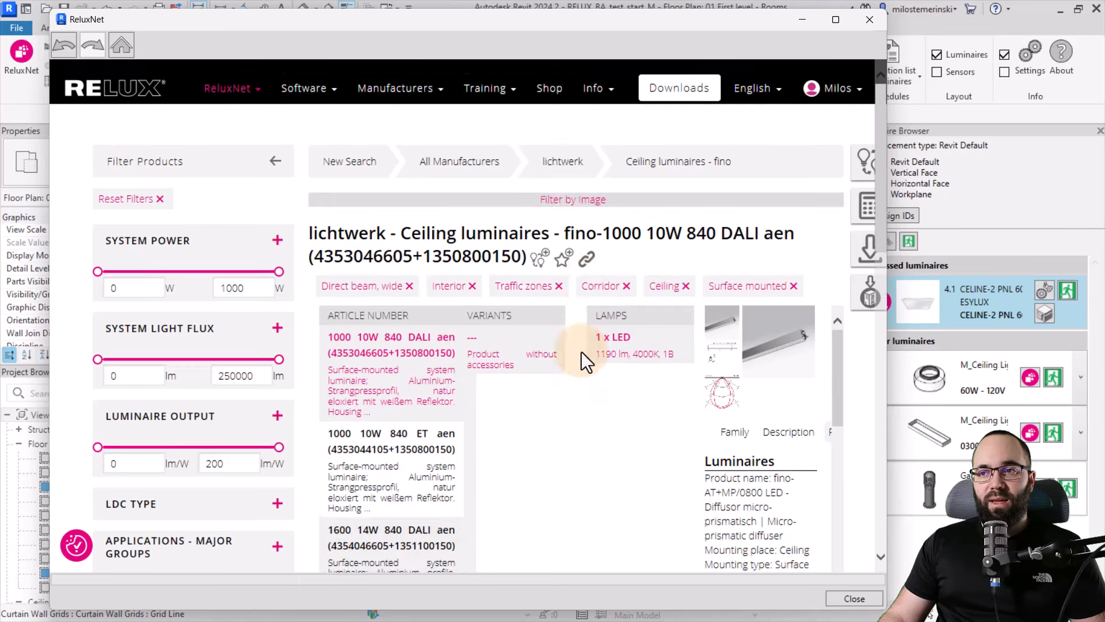
# - Filter the fino ceiling luminaires by the third product image, showing a straight linear profile
pyautogui.click(563, 200)
pyautogui.click(547, 272)
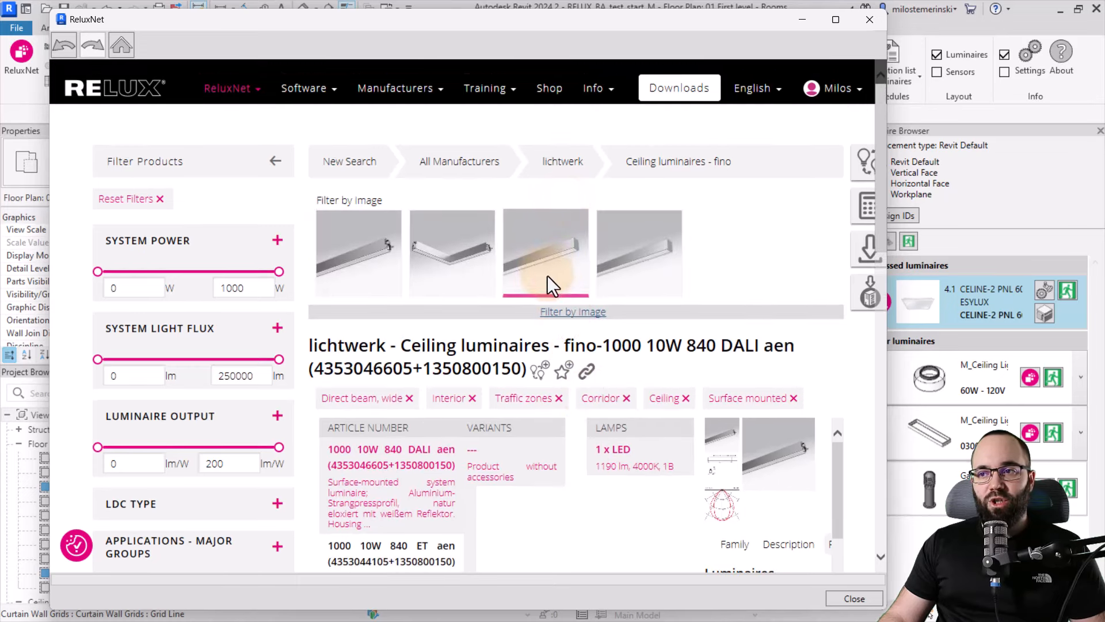
pyautogui.click(555, 266)
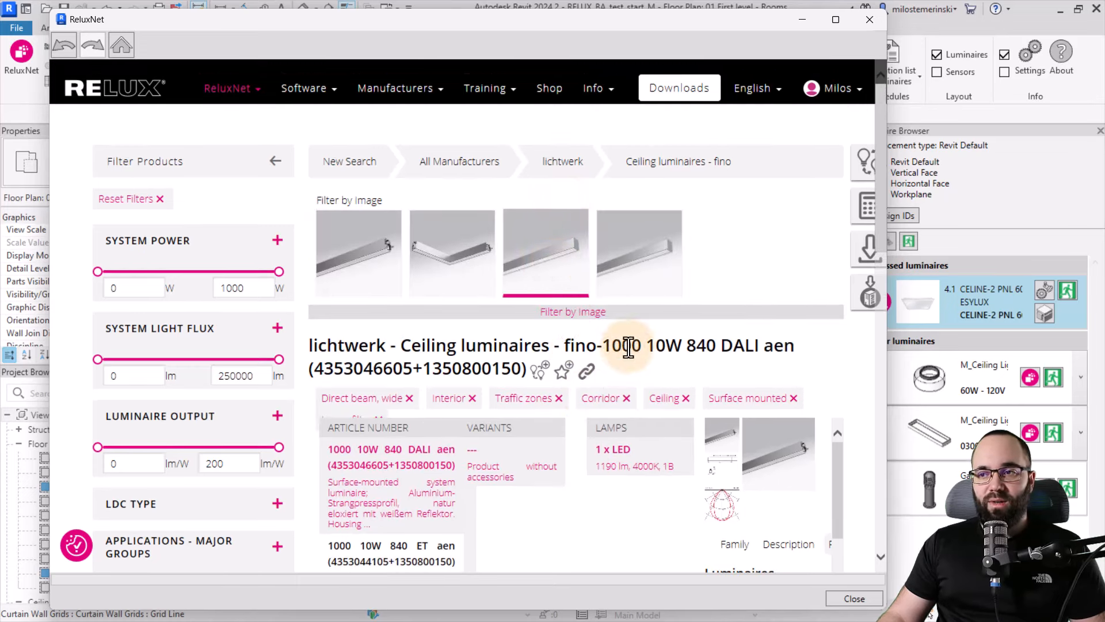
# - Compare the luminaire data of the fino article variants, including power, luminous flux and efficacy, from the 1000 10W to the 2000 17W models
pyautogui.scroll(-4, 623, 347)
pyautogui.scroll(-1, 738, 333)
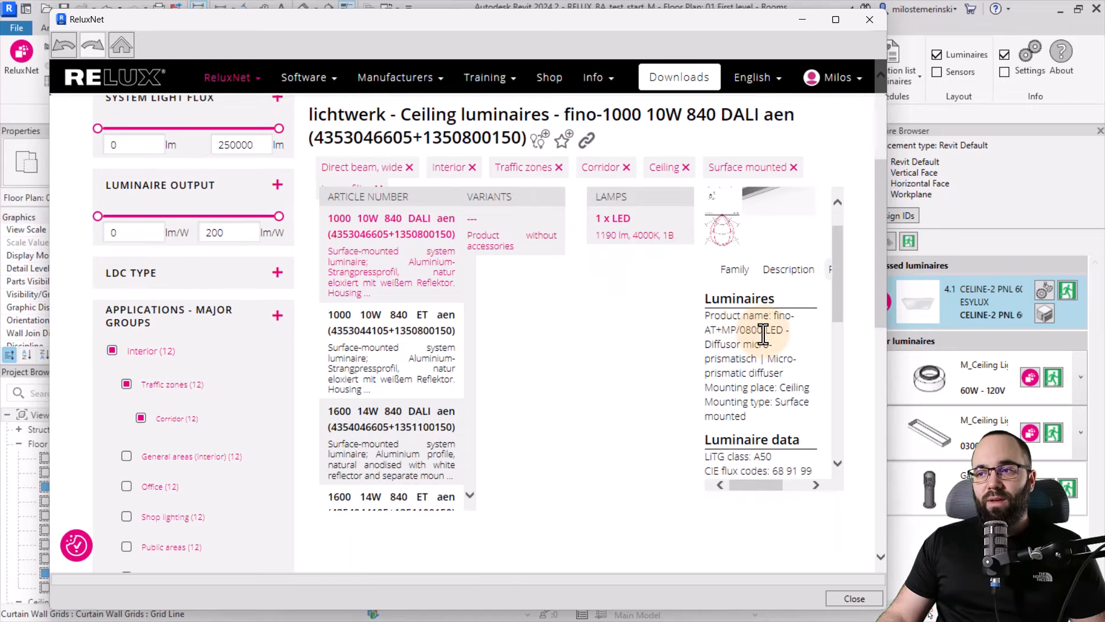
pyautogui.scroll(-2, 764, 326)
pyautogui.scroll(-3, 765, 322)
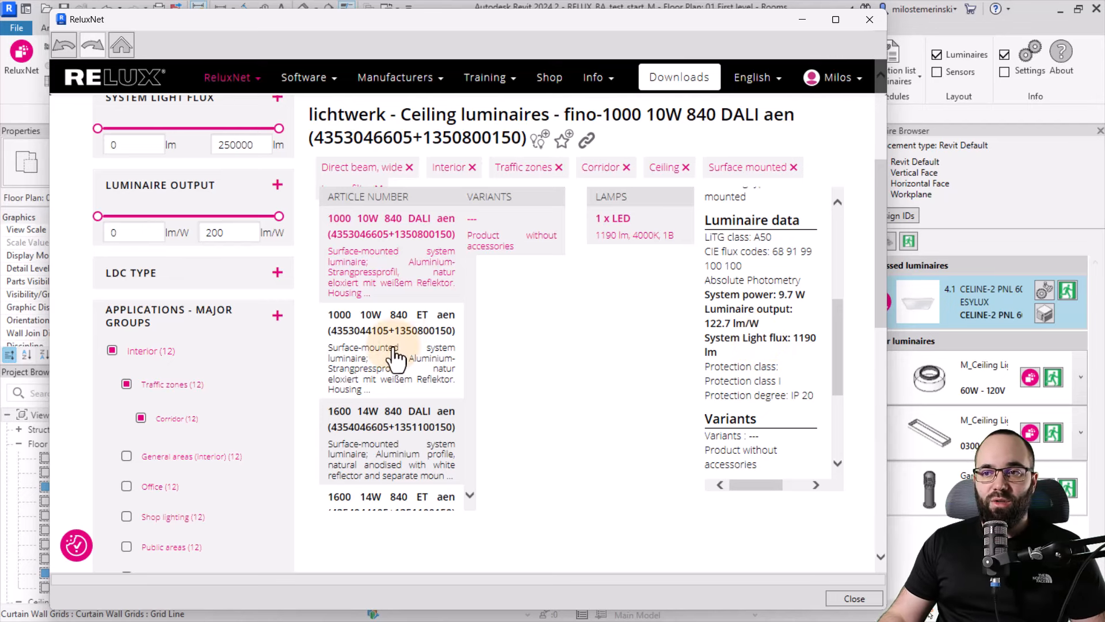
pyautogui.scroll(-2, 403, 360)
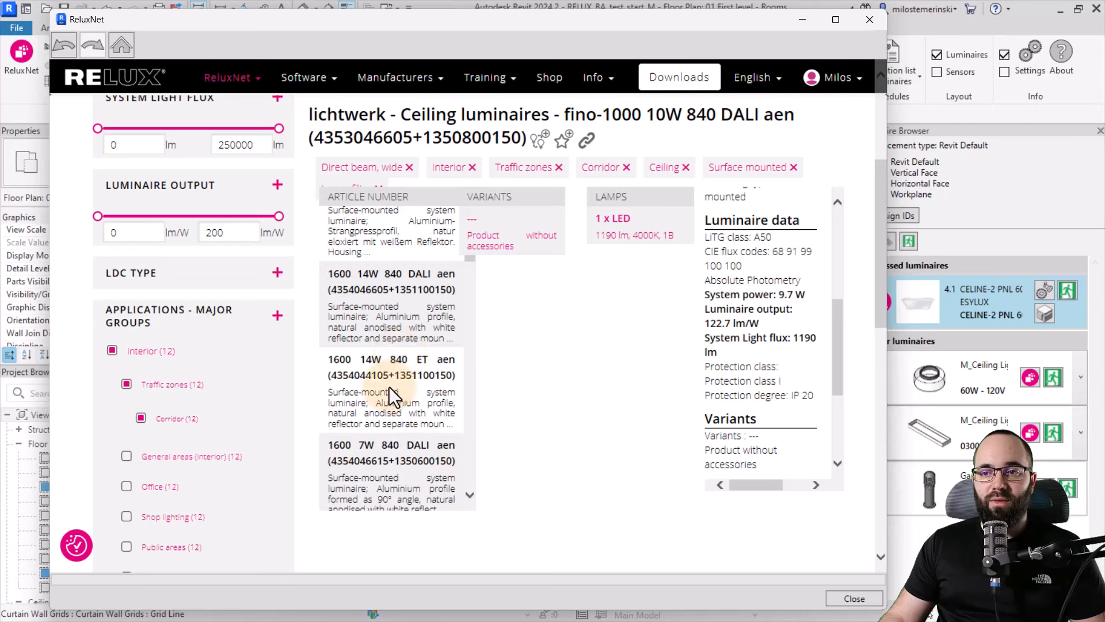
pyautogui.click(389, 387)
pyautogui.scroll(-1, 388, 387)
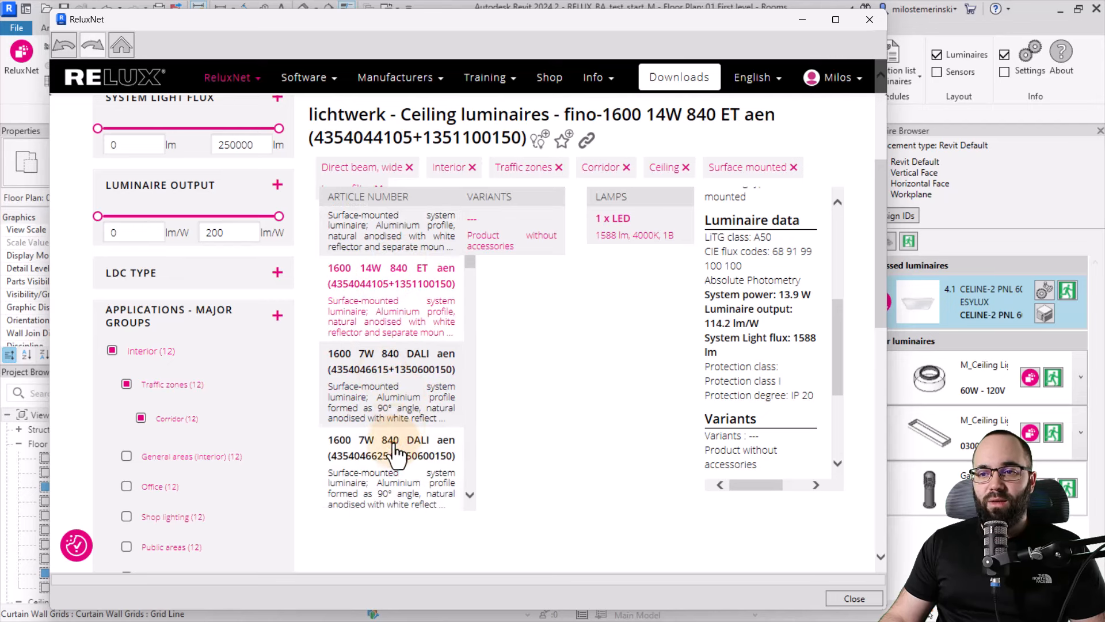
pyautogui.click(395, 452)
pyautogui.click(388, 387)
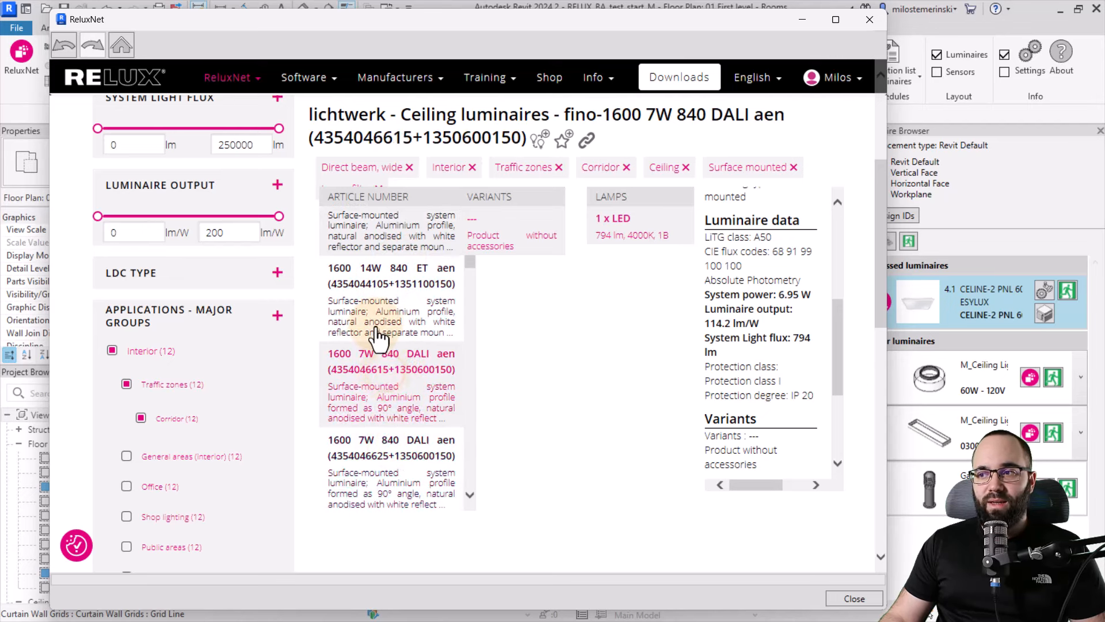
pyautogui.scroll(-2, 381, 369)
pyautogui.click(383, 429)
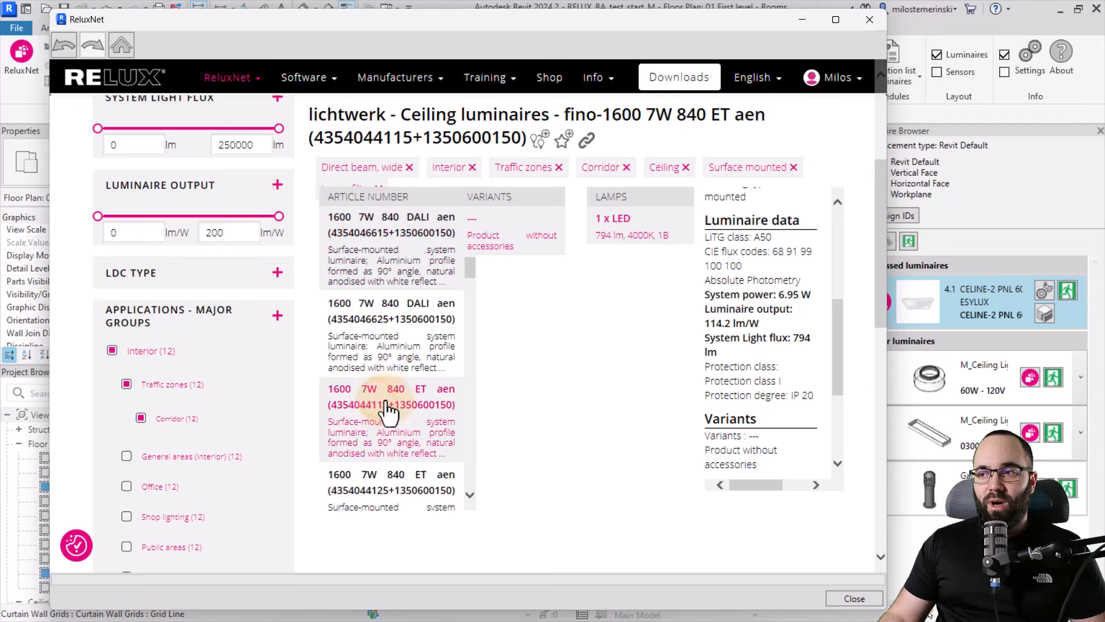
pyautogui.scroll(-2, 380, 417)
pyautogui.click(373, 419)
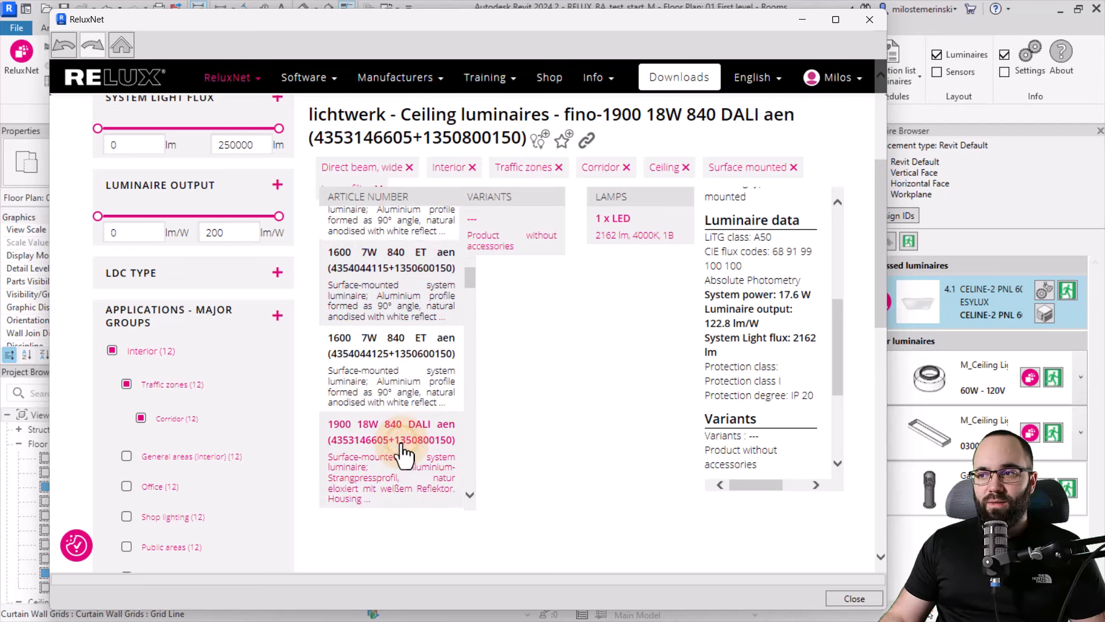
pyautogui.scroll(-2, 403, 426)
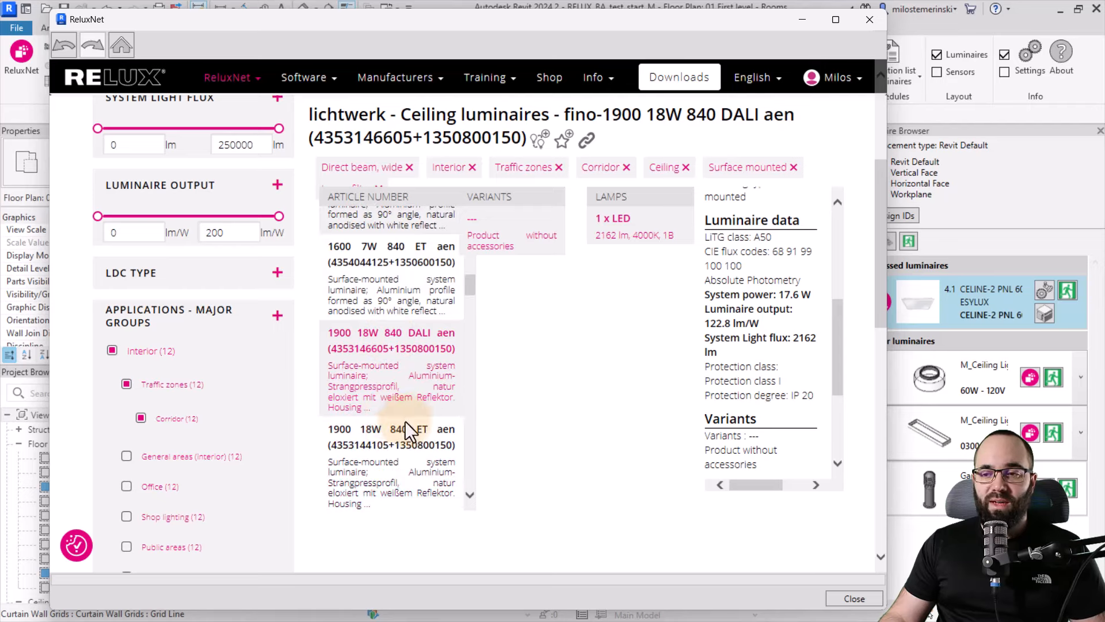
pyautogui.click(396, 431)
pyautogui.scroll(-2, 398, 444)
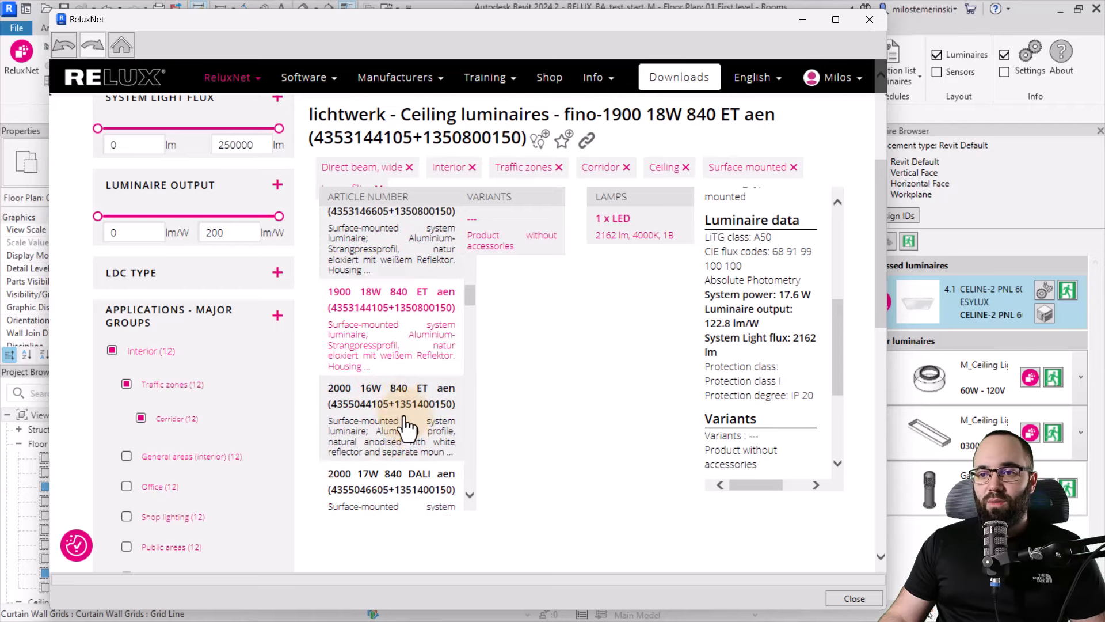
pyautogui.click(396, 412)
pyautogui.click(398, 483)
pyautogui.scroll(-2, 398, 472)
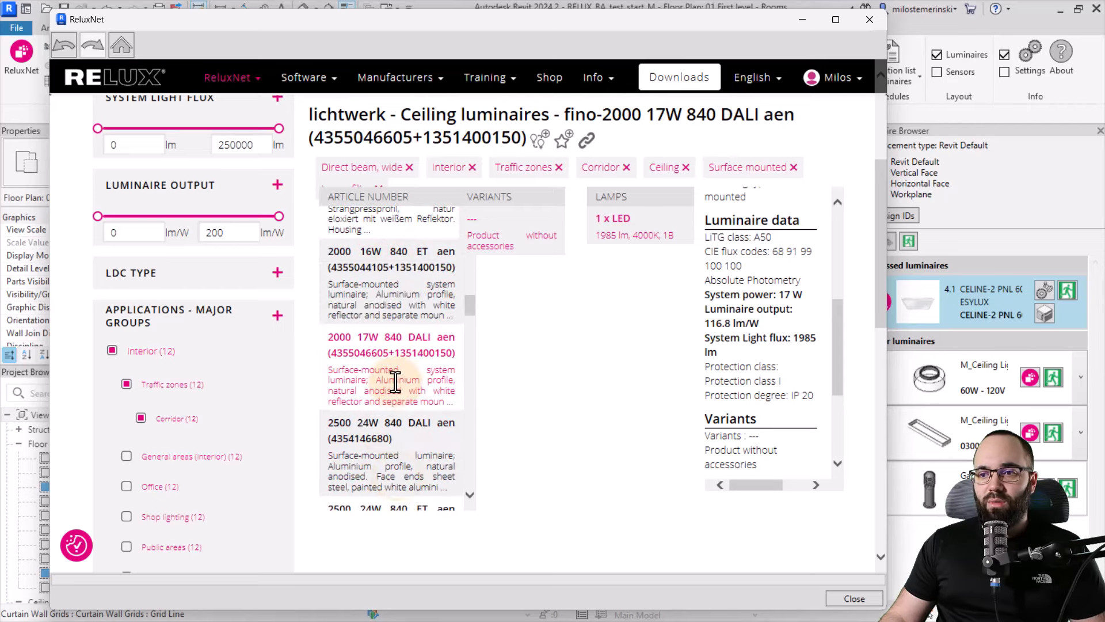
# - Load the lichtwerk fino-2500 24W 840 DALI aen luminaire into the Revit project, acknowledge the electrical connector notice and close ReluxNet
pyautogui.click(403, 439)
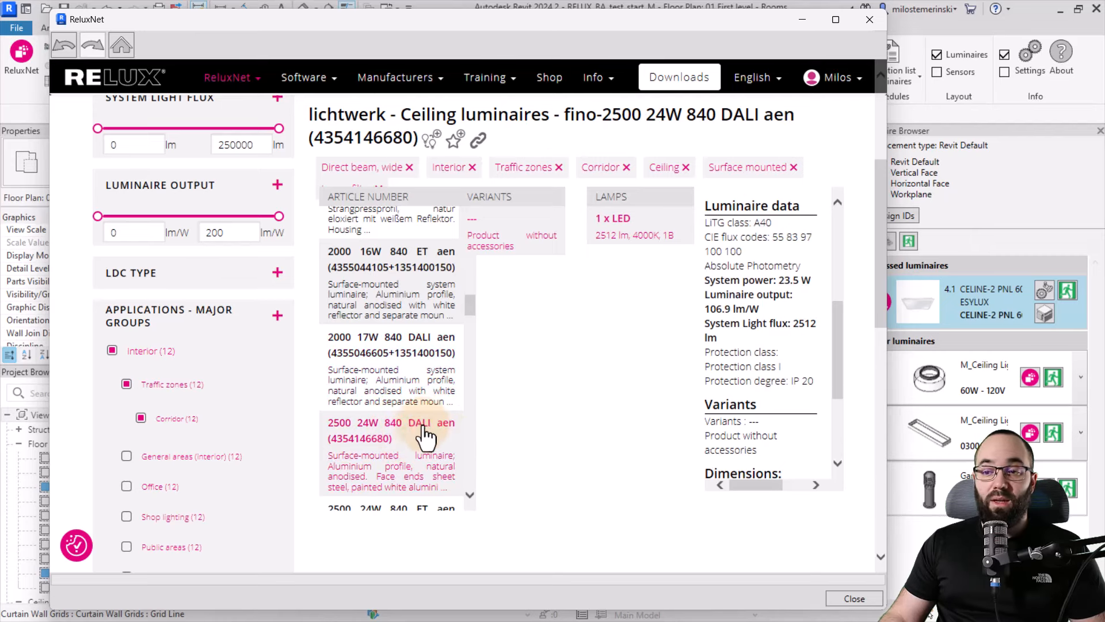
pyautogui.scroll(3, 861, 302)
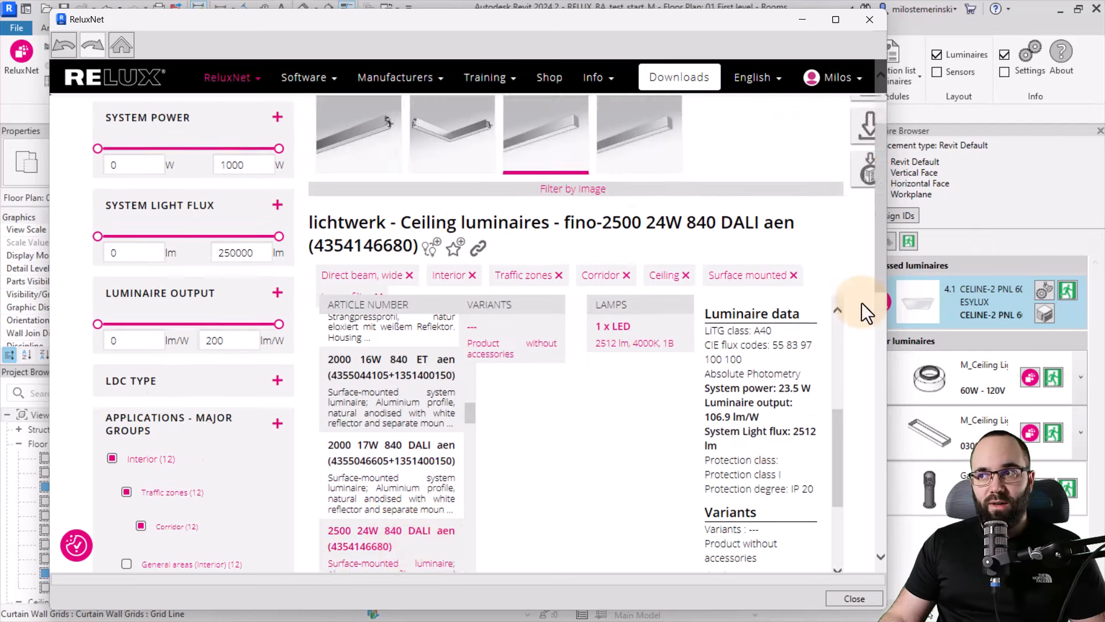
pyautogui.scroll(2, 852, 343)
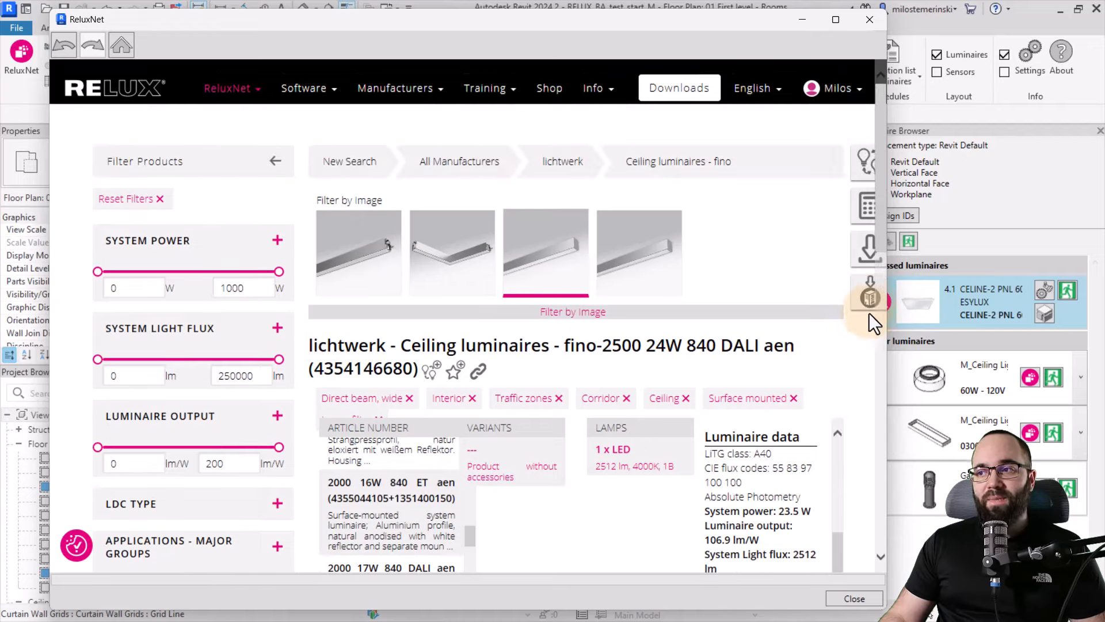
pyautogui.click(868, 305)
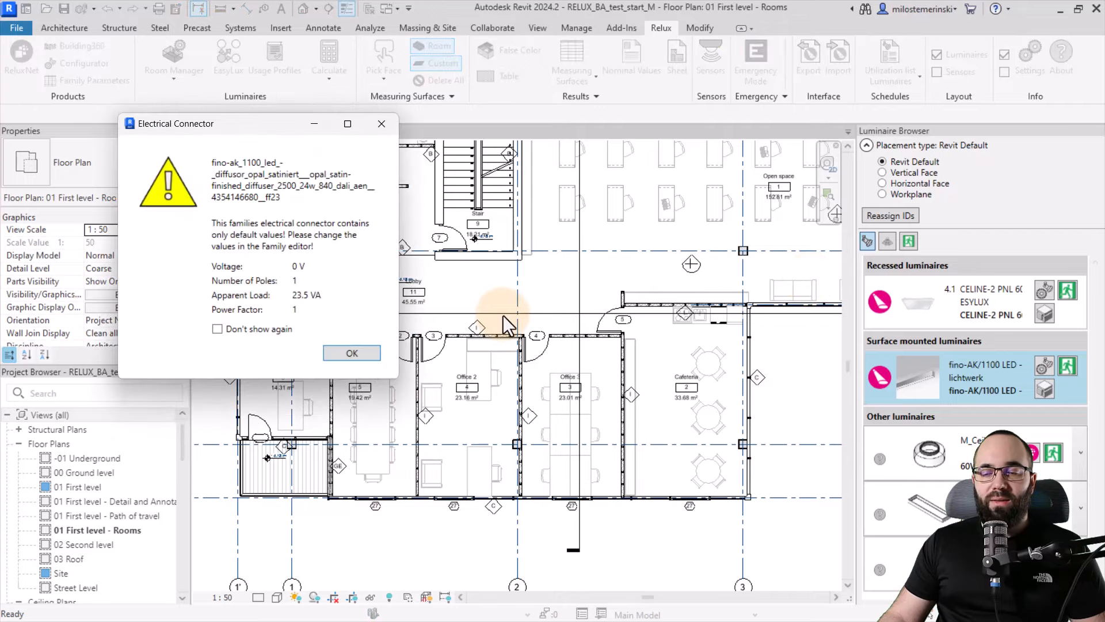
pyautogui.click(352, 353)
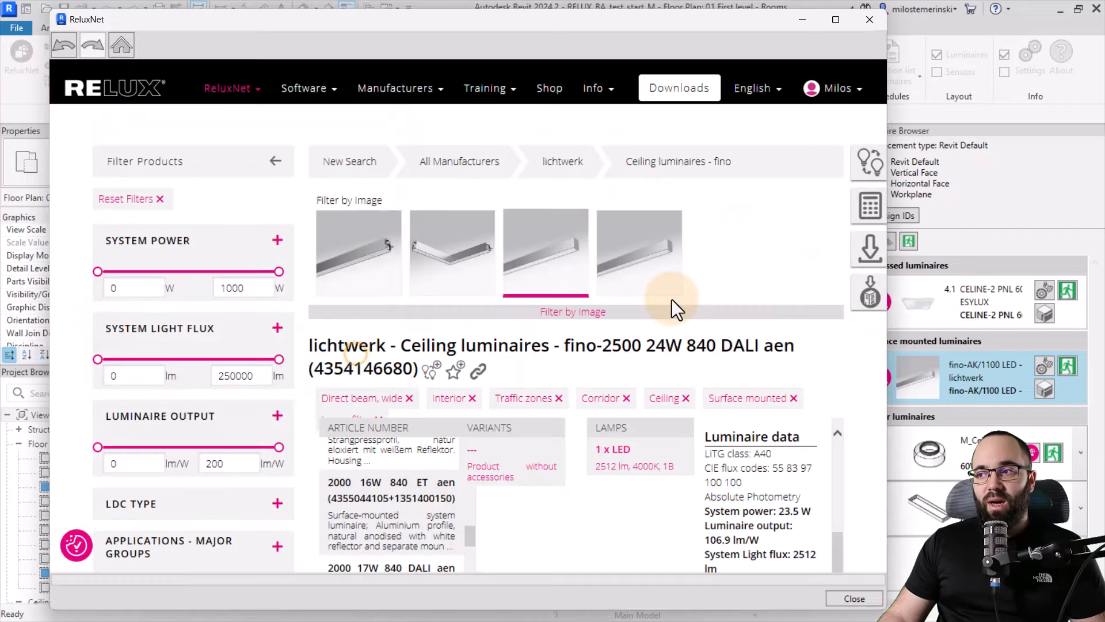
pyautogui.click(868, 21)
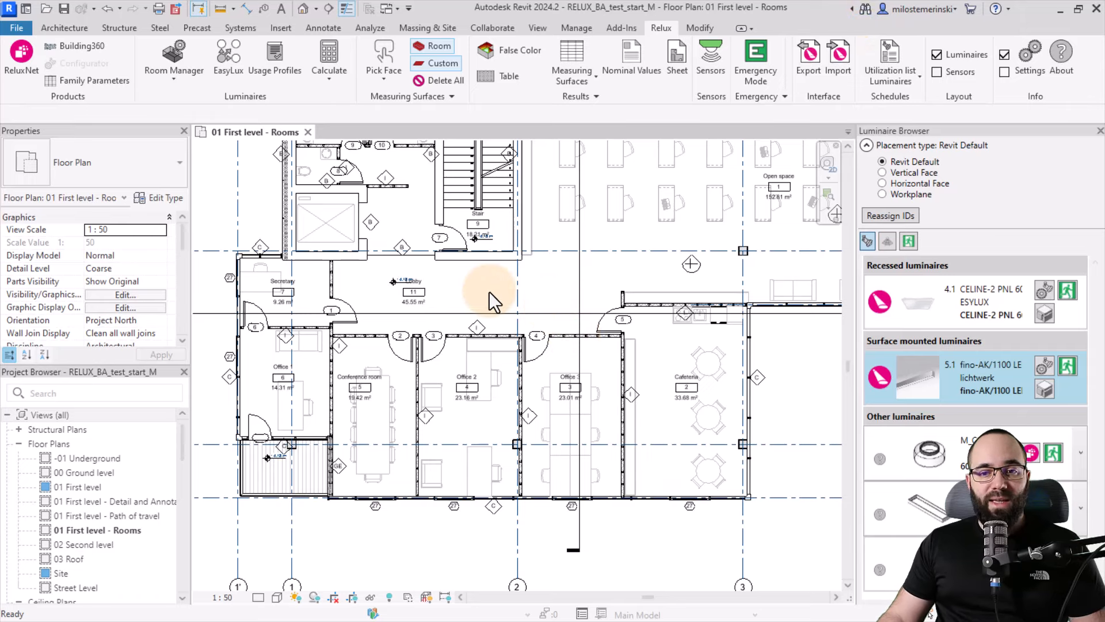
# - Open the 01 First level ceiling plan
pyautogui.scroll(-2, 472, 289)
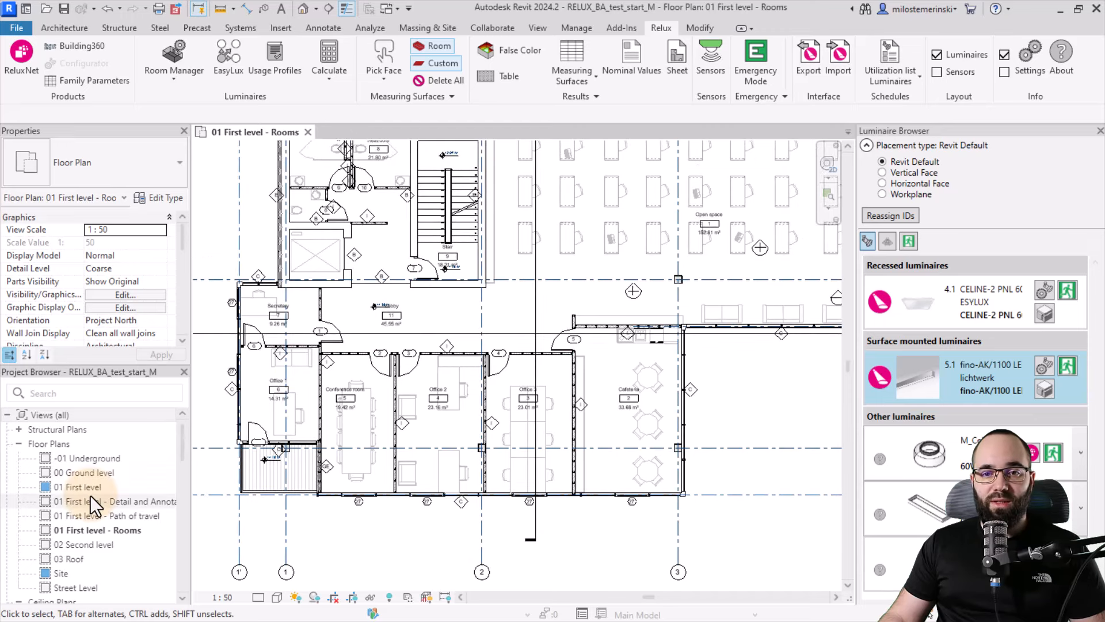
pyautogui.scroll(-5, 87, 487)
pyautogui.scroll(2, 84, 480)
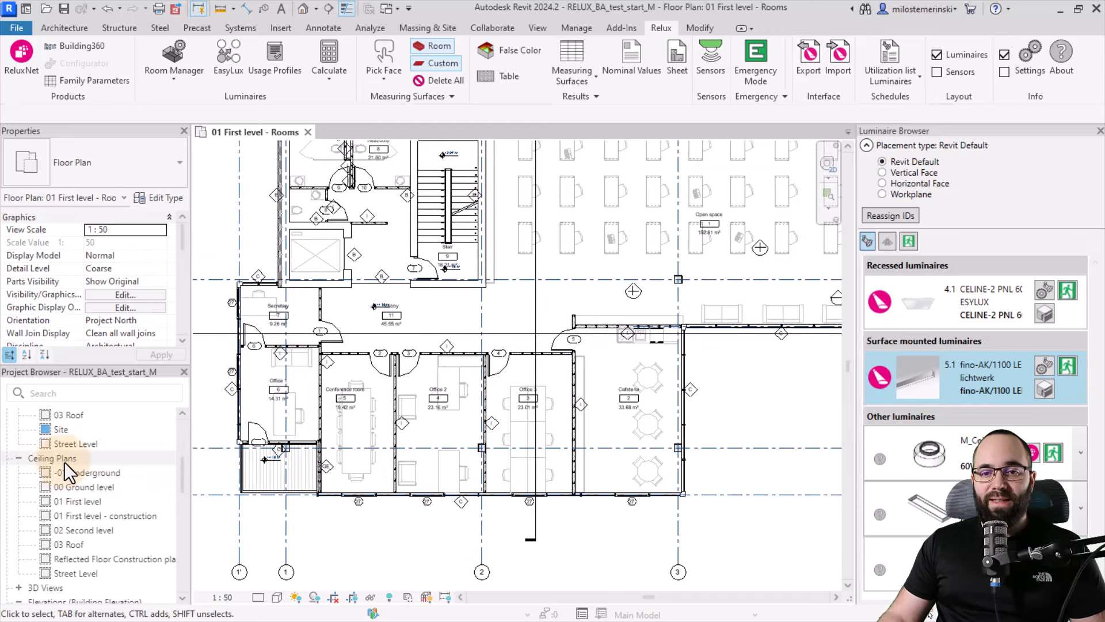
pyautogui.doubleClick(73, 500)
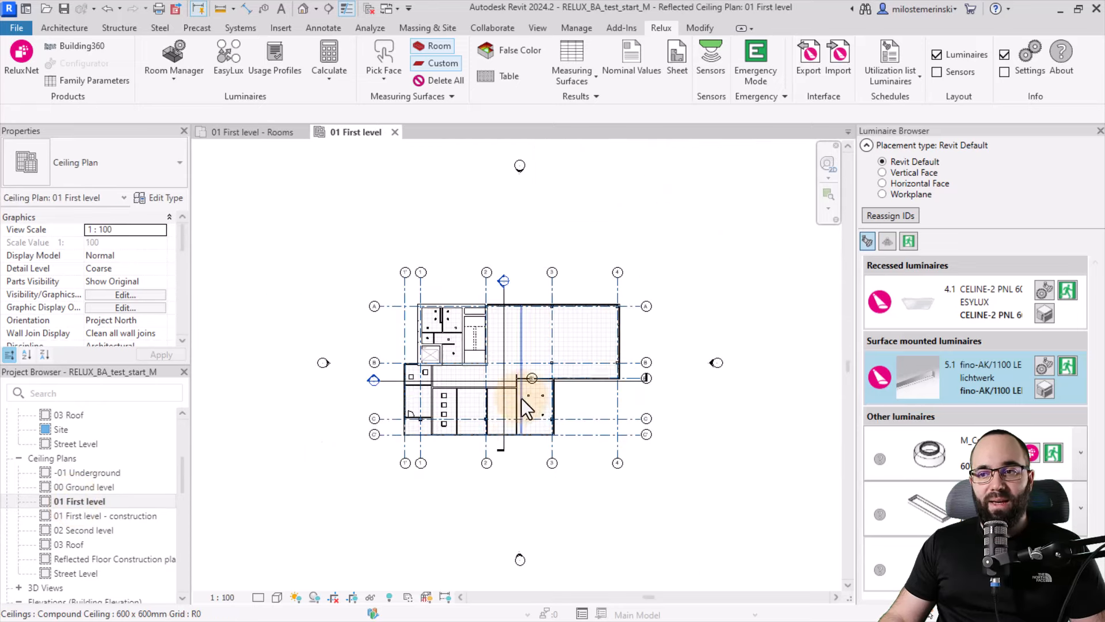
pyautogui.scroll(5, 523, 399)
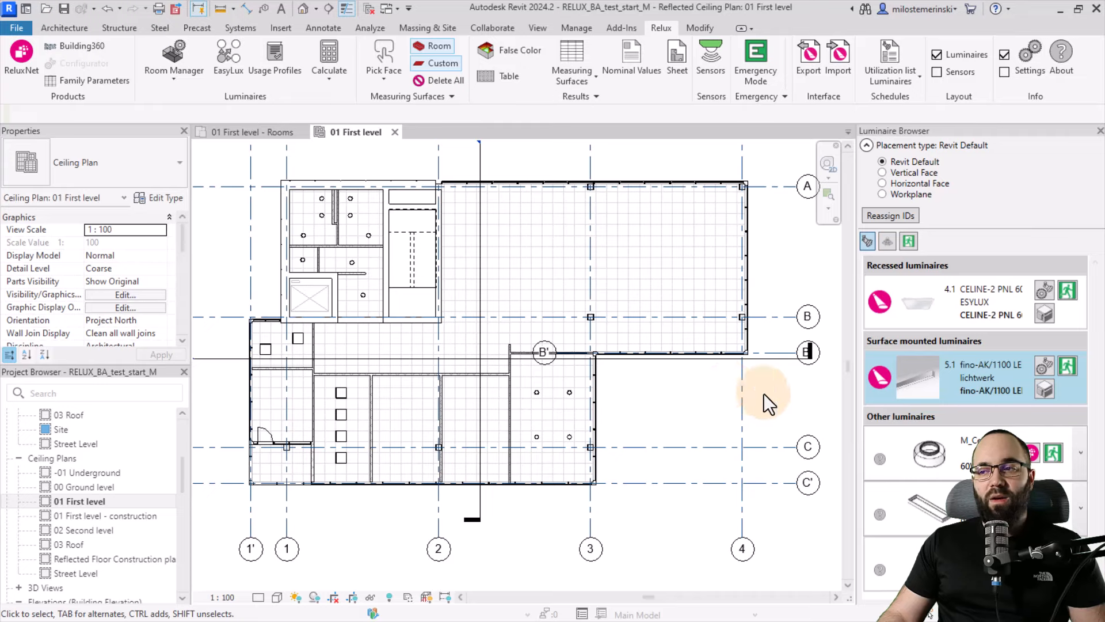
# - Select the large open space room in the ceiling plan by filtering a crossing selection to the Rooms category only
pyautogui.moveTo(764, 393); pyautogui.dragTo(642, 323)
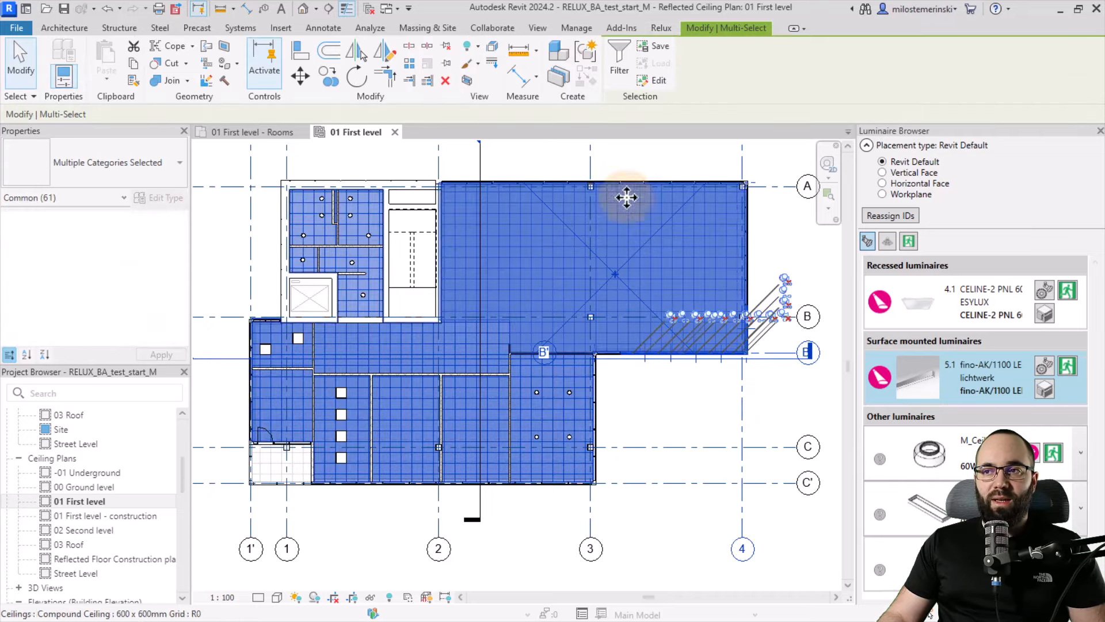
pyautogui.click(616, 78)
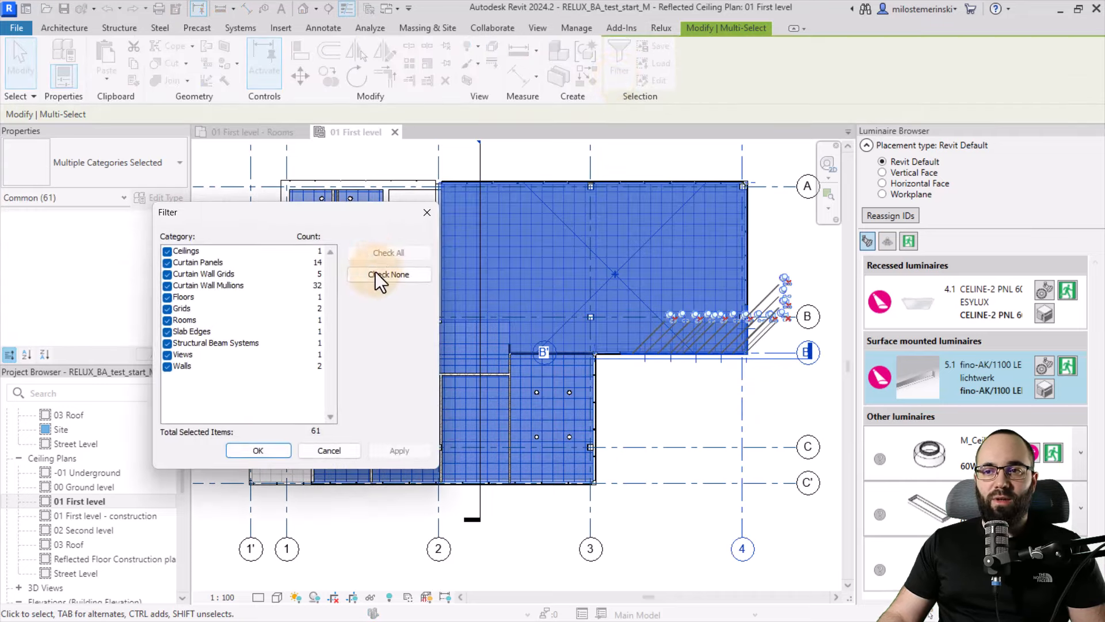
pyautogui.click(375, 274)
pyautogui.click(167, 320)
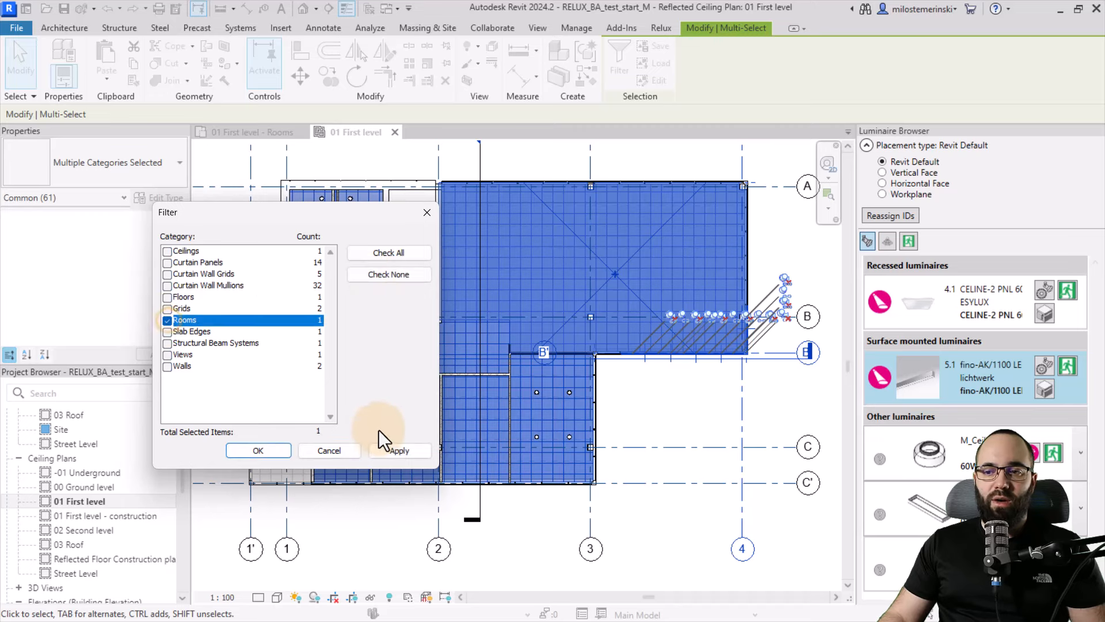
pyautogui.click(377, 450)
pyautogui.click(262, 452)
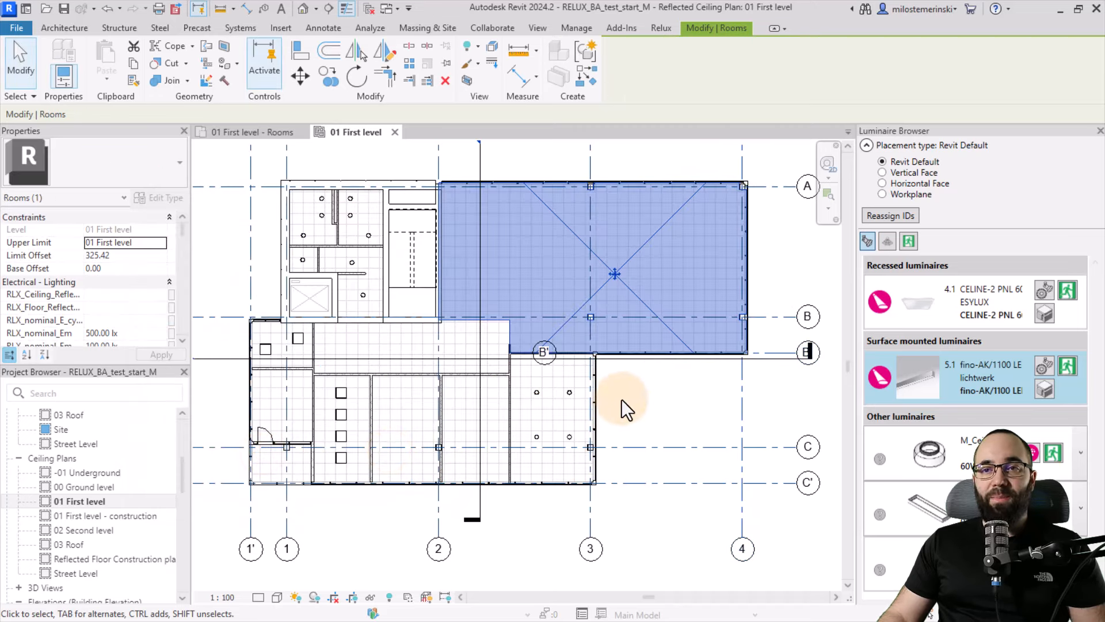
# - Open EasyLux for the selected room with room volume calculation activated, keeping the CELINE-2 PNL 600 DDP OP 3600 830 IP20 ELC luminaire family
pyautogui.click(661, 29)
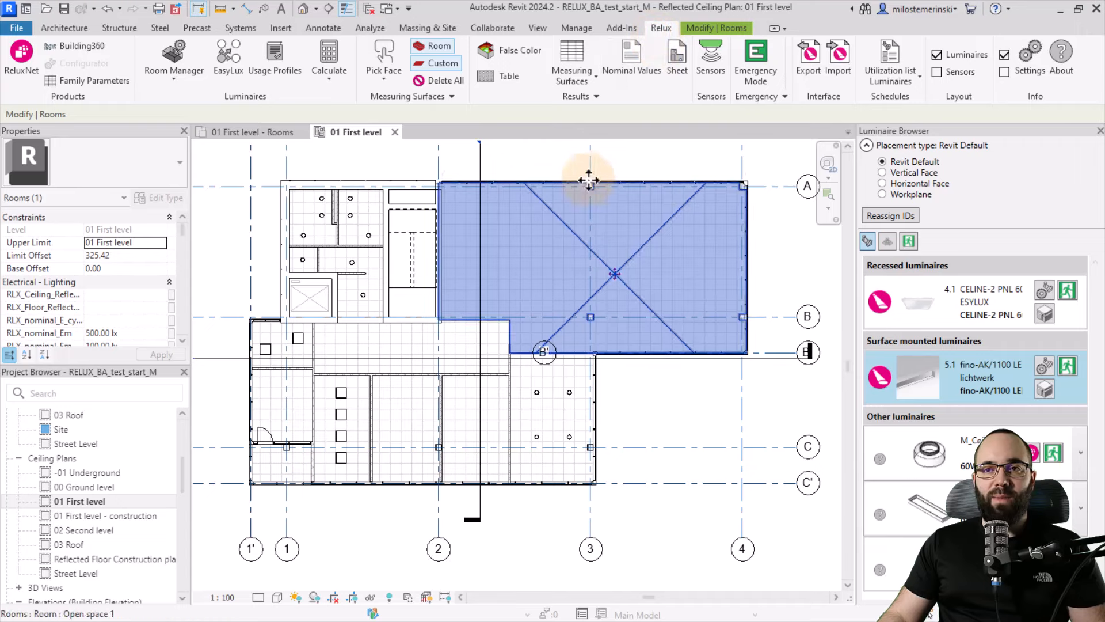
pyautogui.click(223, 75)
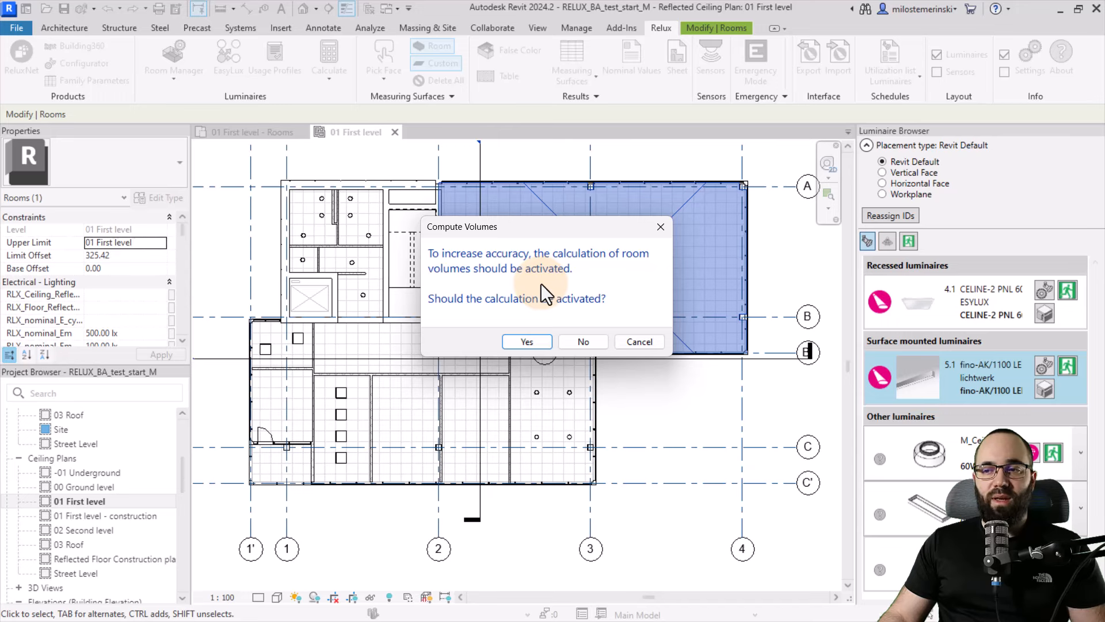
pyautogui.click(523, 336)
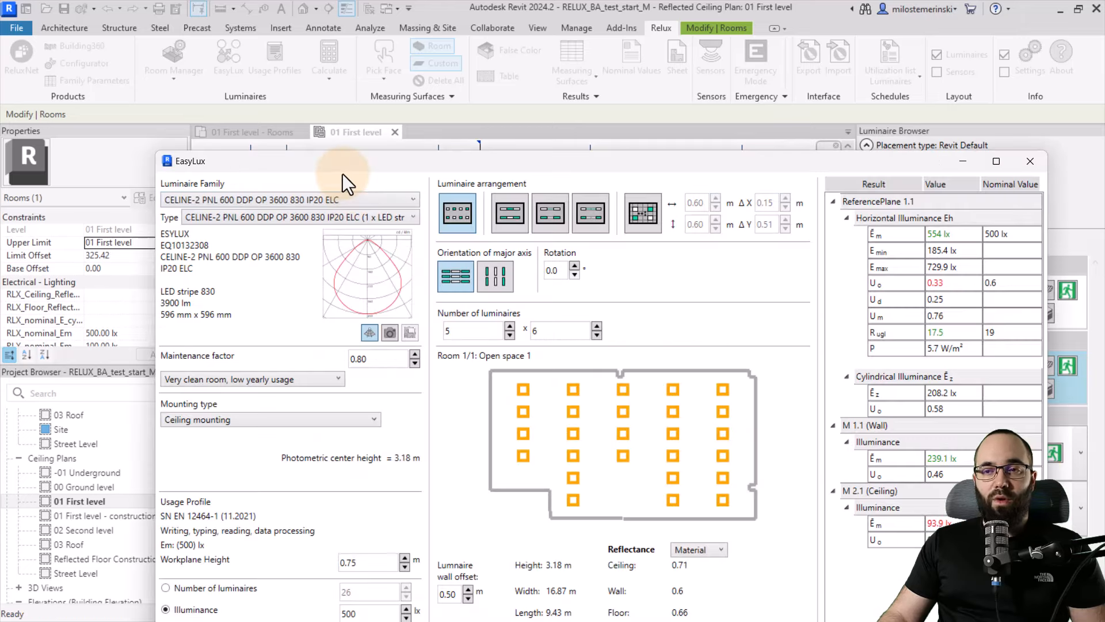
pyautogui.moveTo(337, 163); pyautogui.dragTo(214, 39)
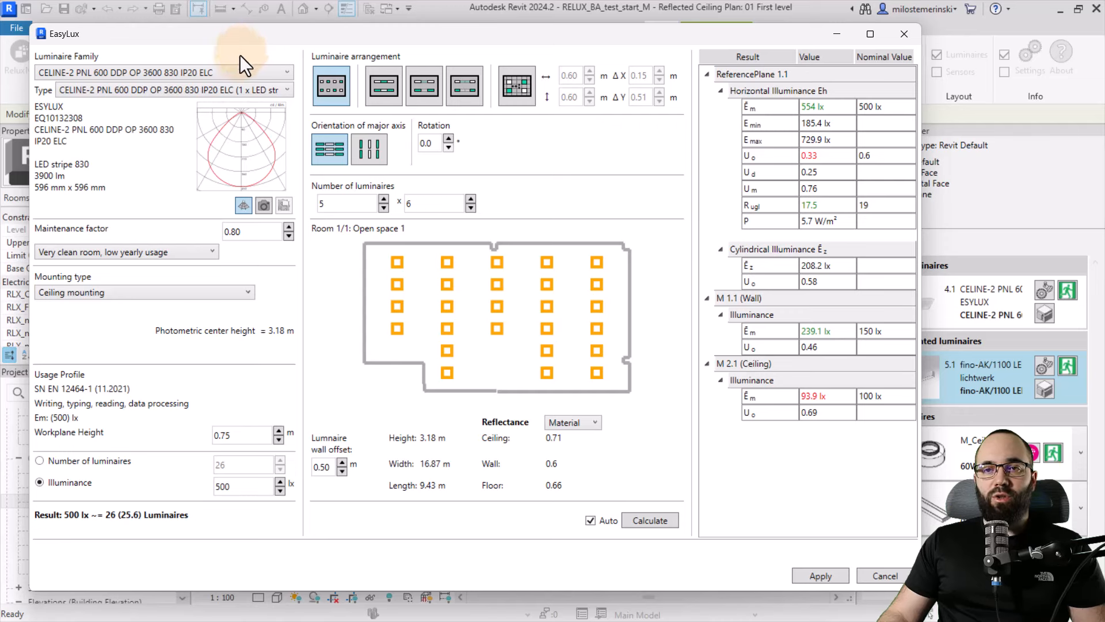
pyautogui.click(80, 71)
pyautogui.click(77, 73)
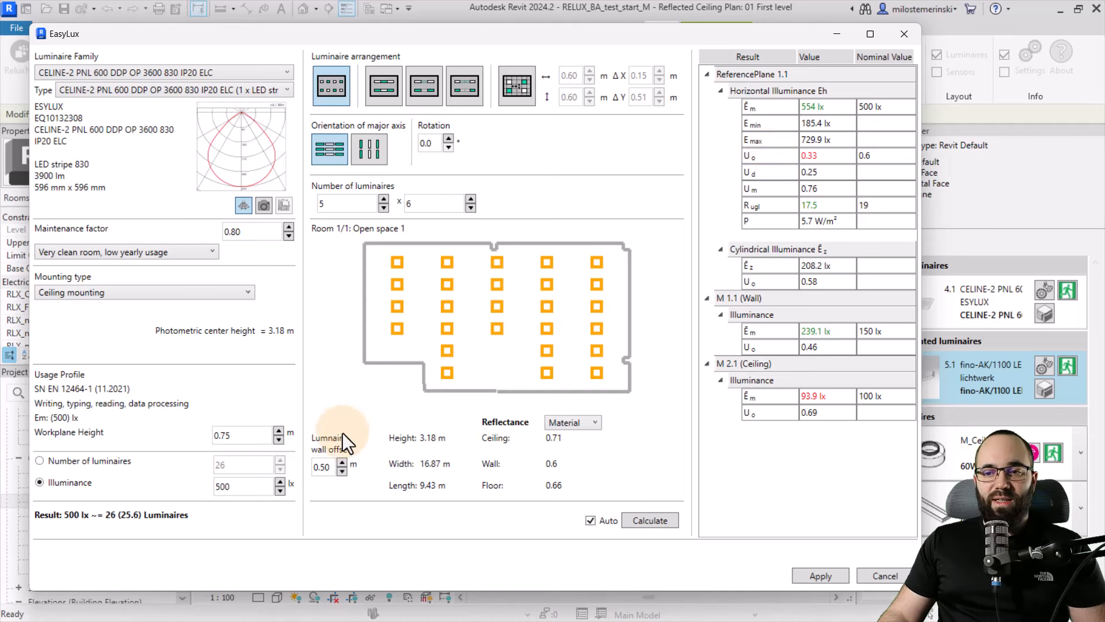
# - Set the luminaire wall offset to 0.20 m, recalculate the Open space 1 arrangement and turn off automatic calculation
pyautogui.doubleClick(324, 471)
pyautogui.write('0.20')
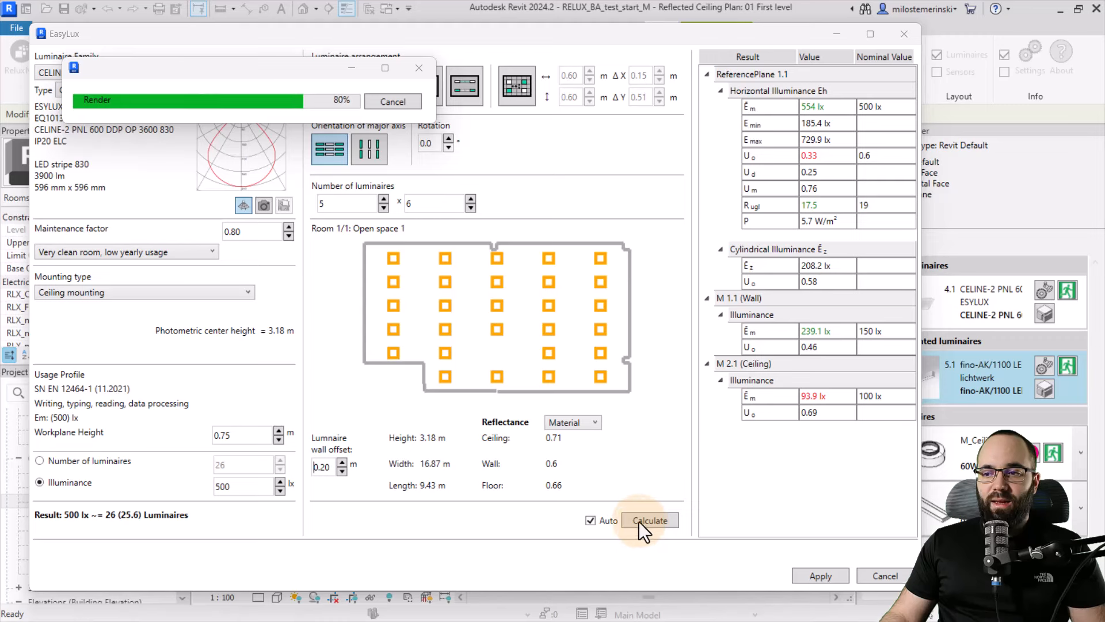
pyautogui.click(590, 520)
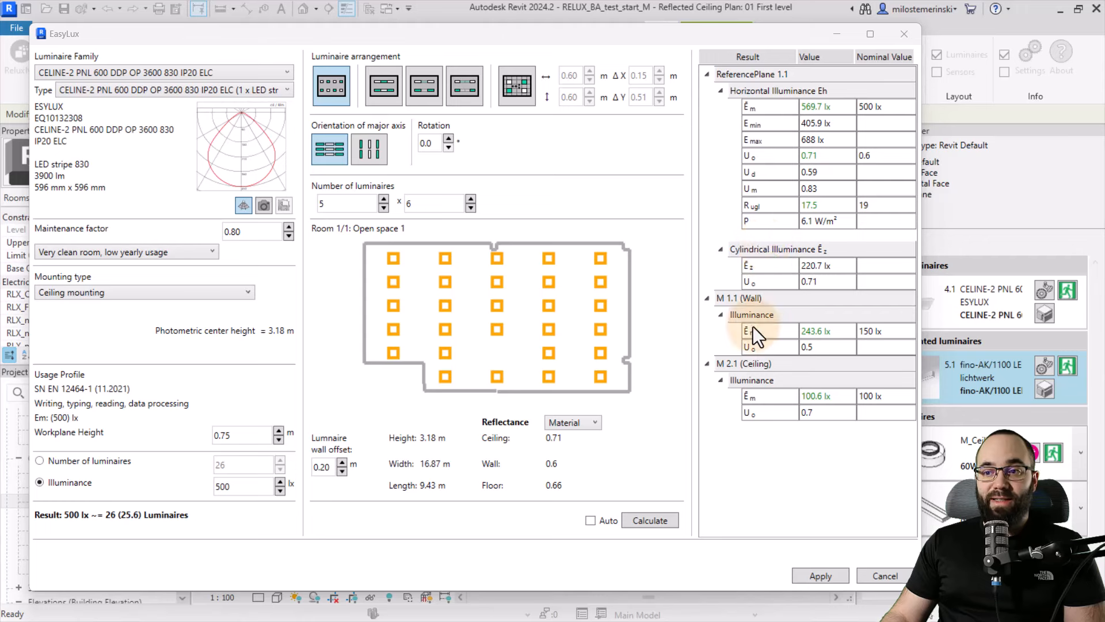
# - Apply the 5 x 6 luminaire arrangement to Open space 1 and finish EasyLux
pyautogui.click(818, 576)
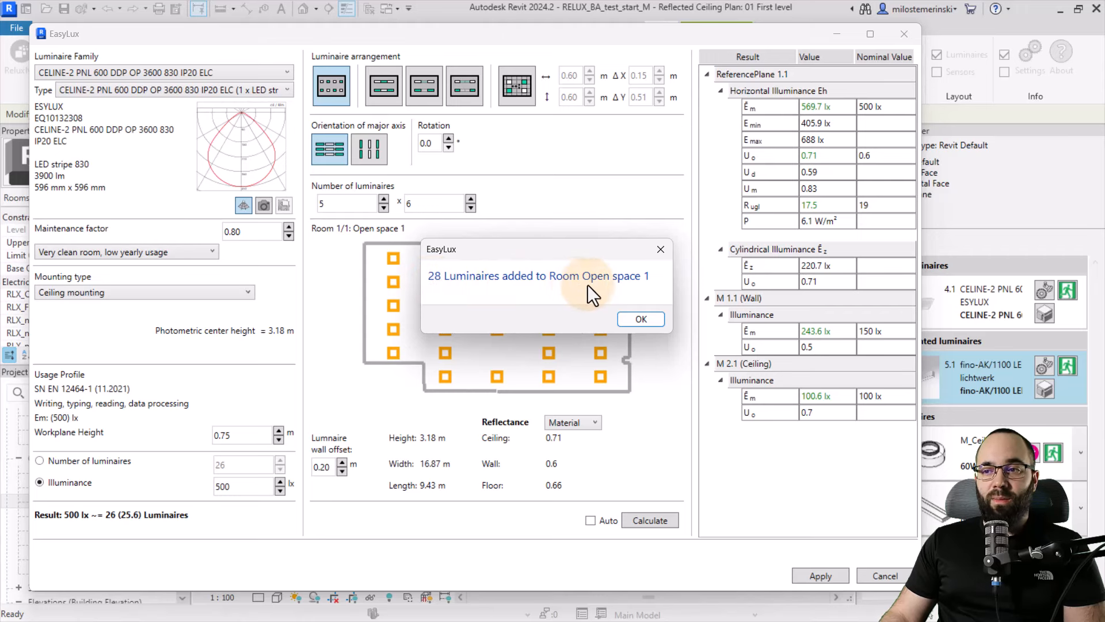
pyautogui.click(655, 321)
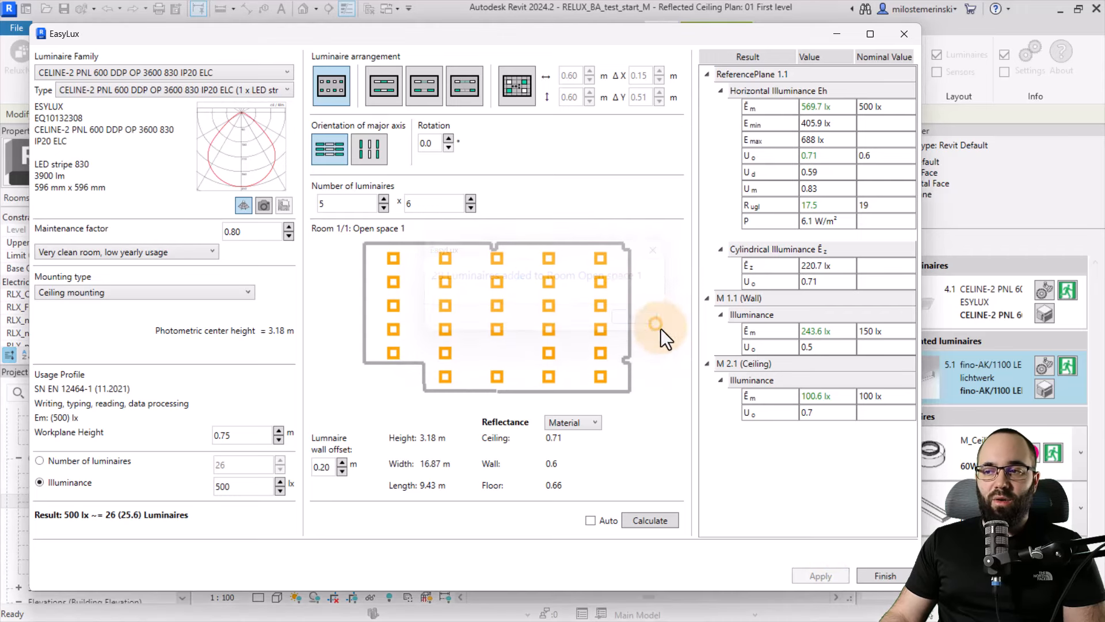
pyautogui.click(883, 579)
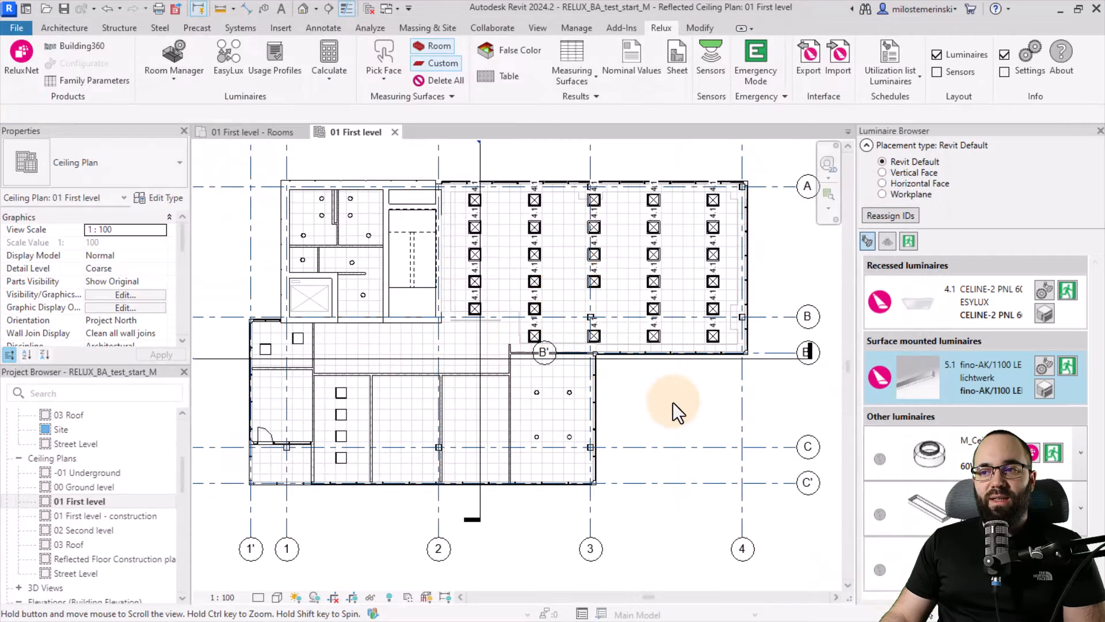
# - Examine how the luminaires placed in the open space line up with the ceiling grid and the columns
pyautogui.scroll(3, 673, 402)
pyautogui.moveTo(647, 324); pyautogui.dragTo(581, 324, button='middle')
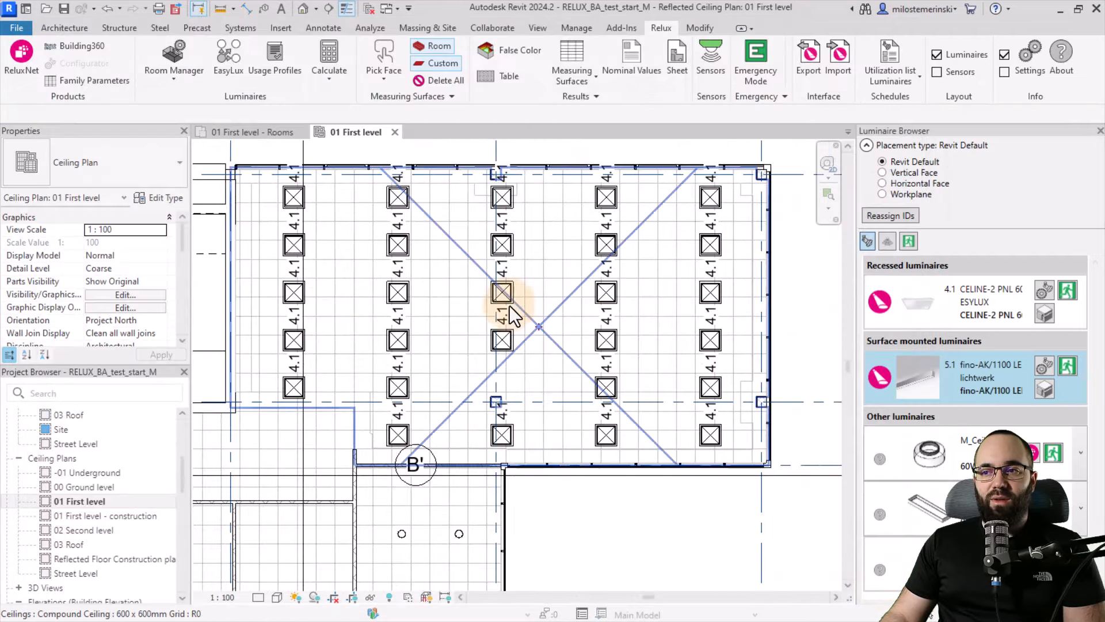
pyautogui.scroll(1, 451, 301)
pyautogui.scroll(1, 501, 410)
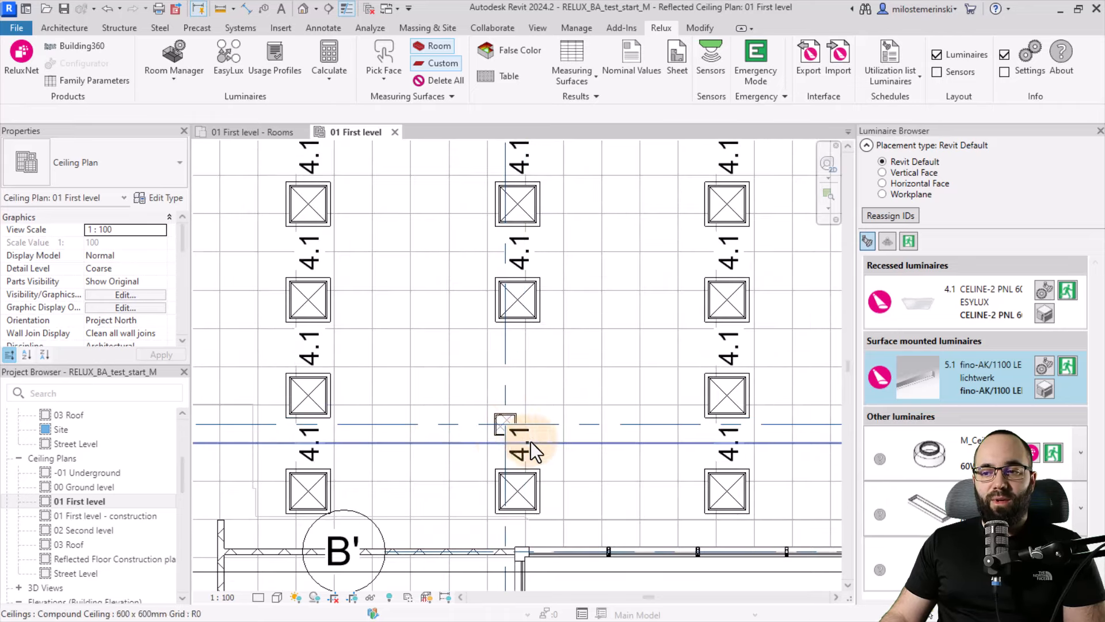
pyautogui.scroll(2, 499, 409)
pyautogui.scroll(-2, 502, 409)
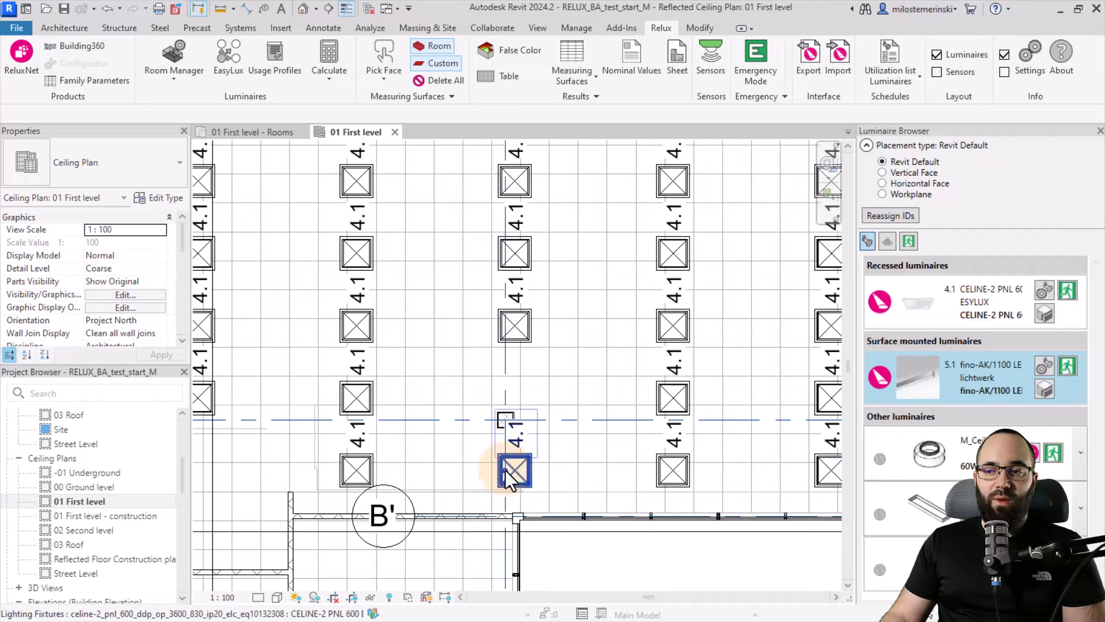
pyautogui.scroll(1, 505, 470)
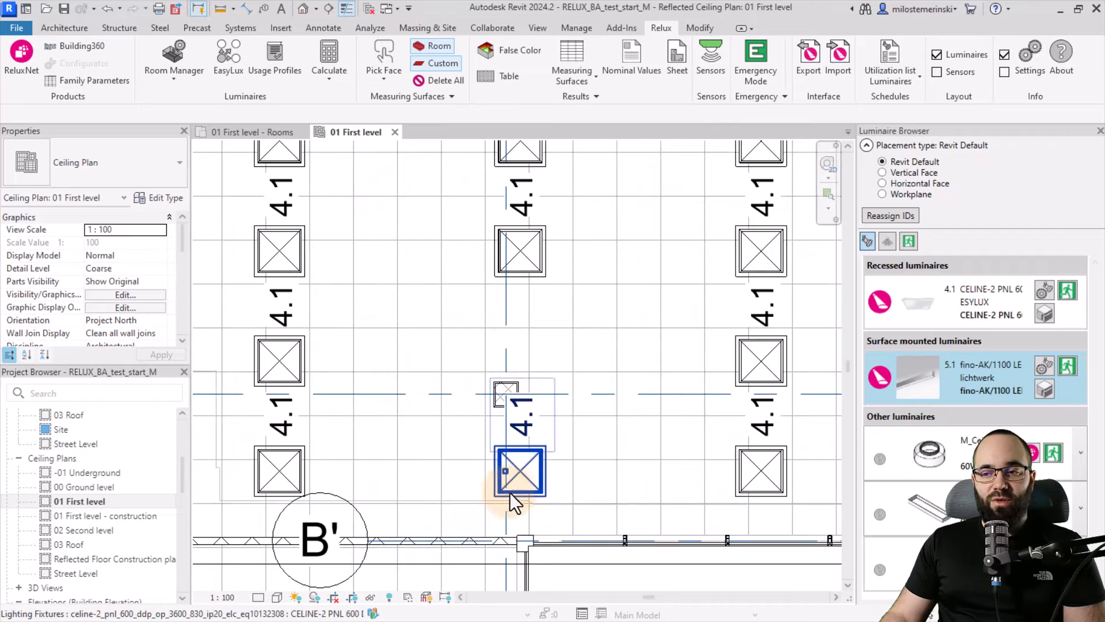
pyautogui.scroll(-4, 495, 482)
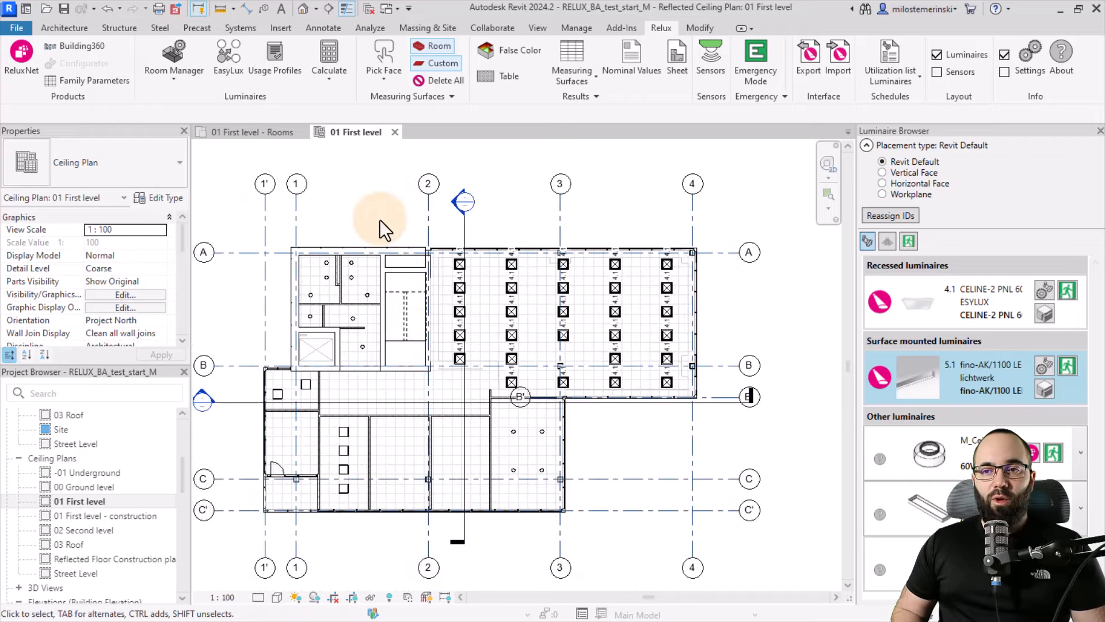
# - Open the Room Manager, filter the rooms by "off" and select all offices on the 01 First level
pyautogui.click(165, 57)
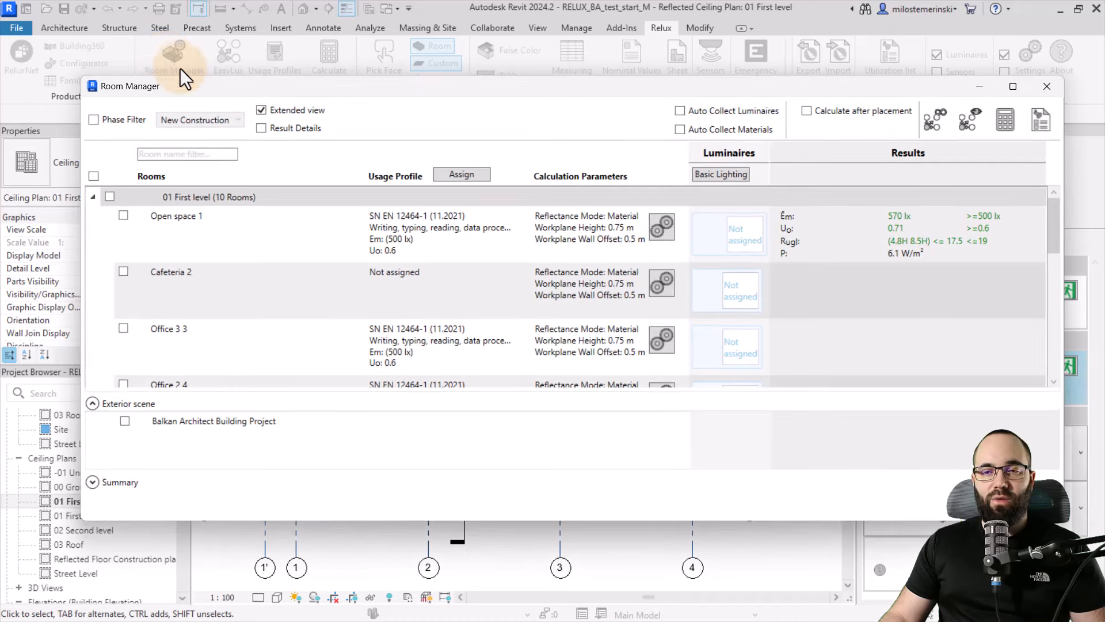
pyautogui.moveTo(248, 88); pyautogui.dragTo(189, 58)
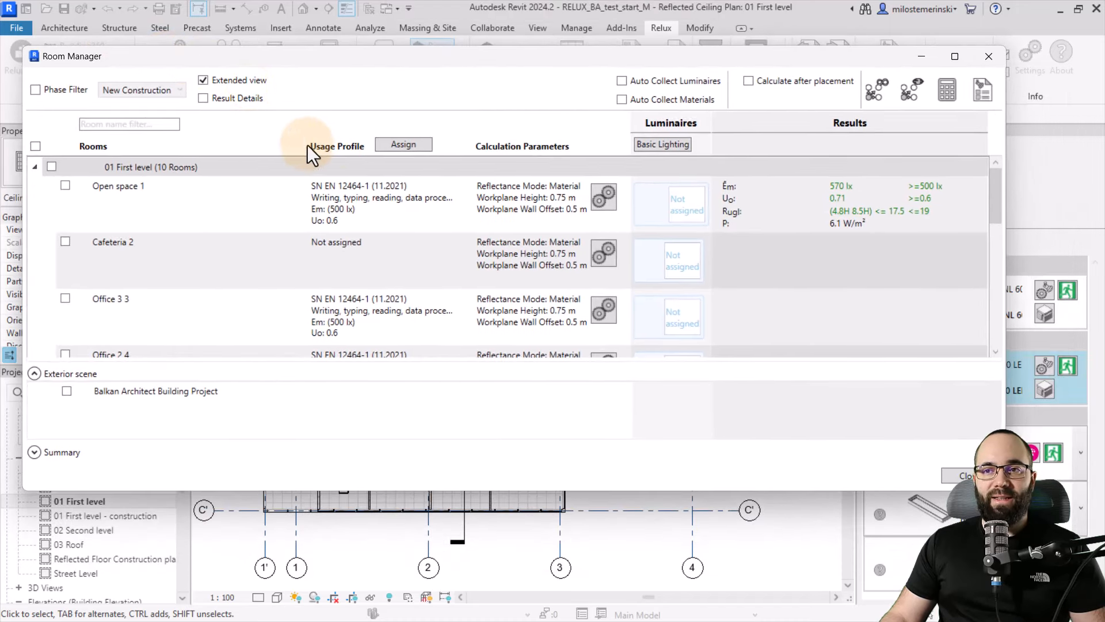
pyautogui.click(140, 124)
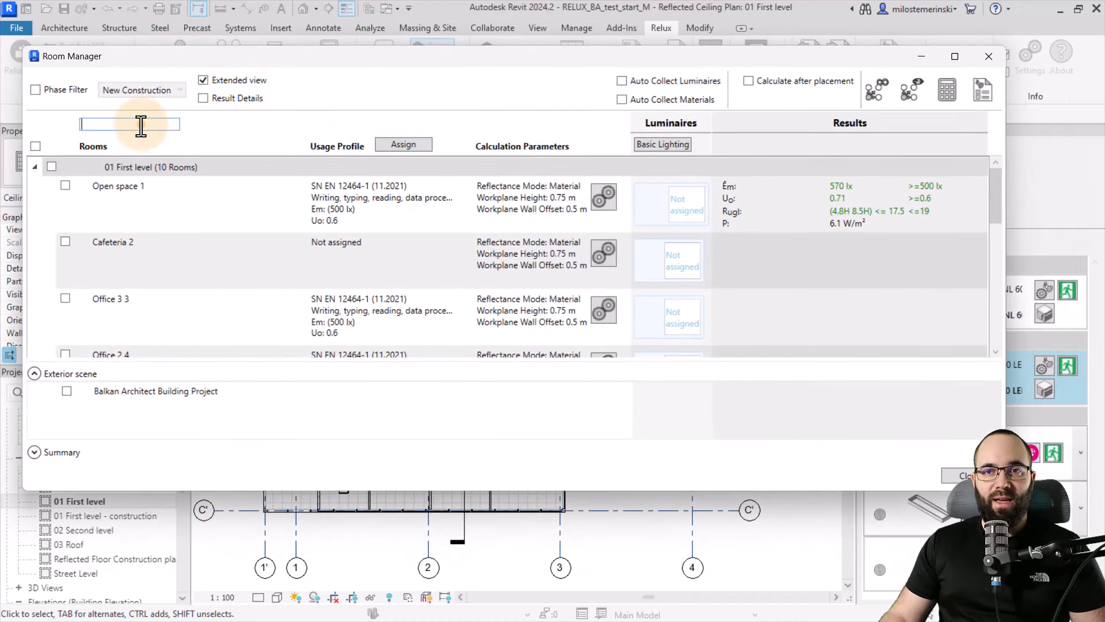
pyautogui.write('off')
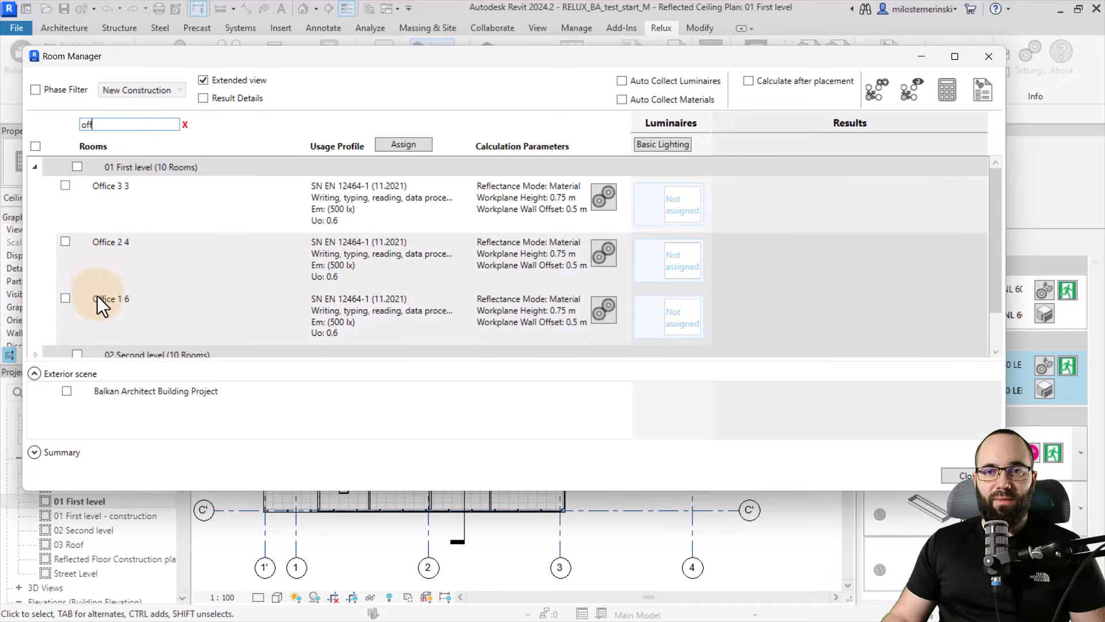
pyautogui.click(78, 167)
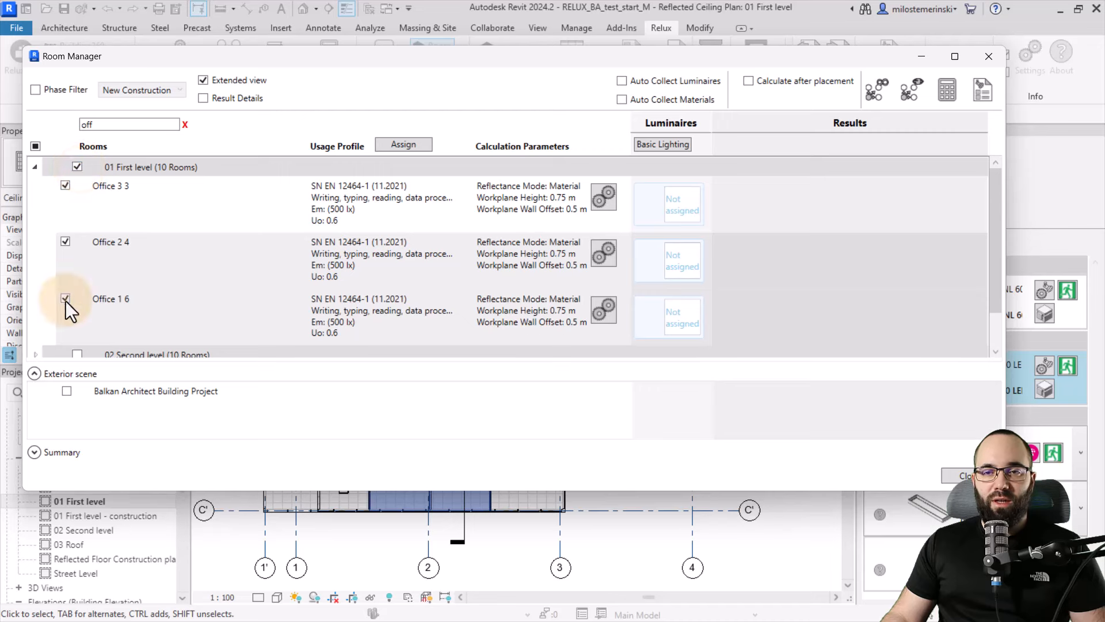
# - Assign CELINE-2 PNL 600 DDP OP 3600 830 IP20 ELC as basic lighting to the selected offices and place the luminaires with Calculate after placement enabled
pyautogui.click(663, 143)
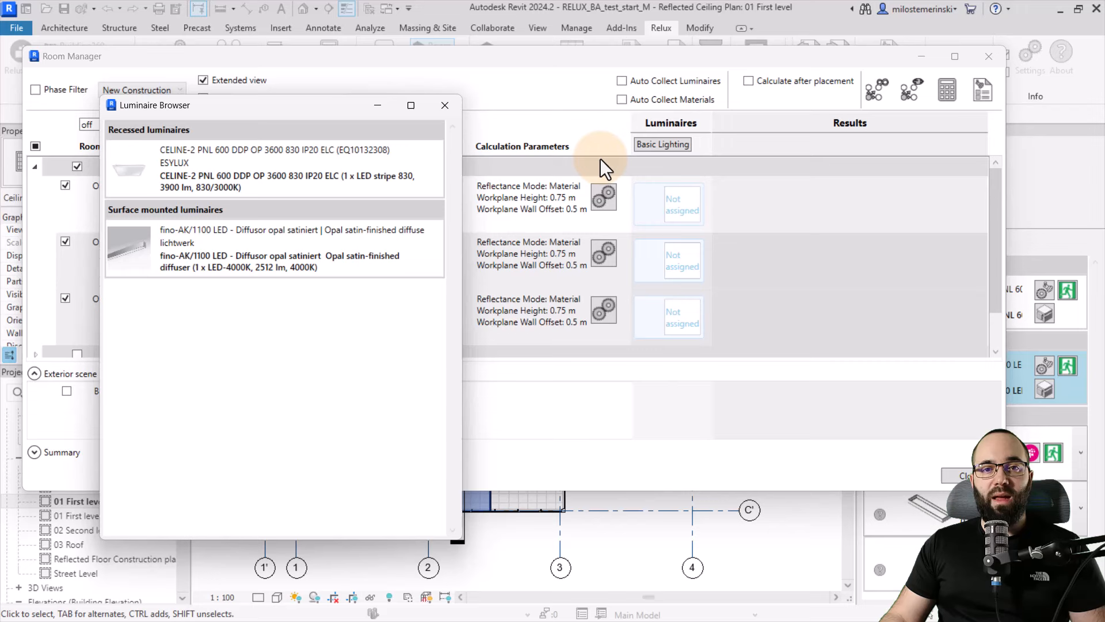
pyautogui.doubleClick(237, 168)
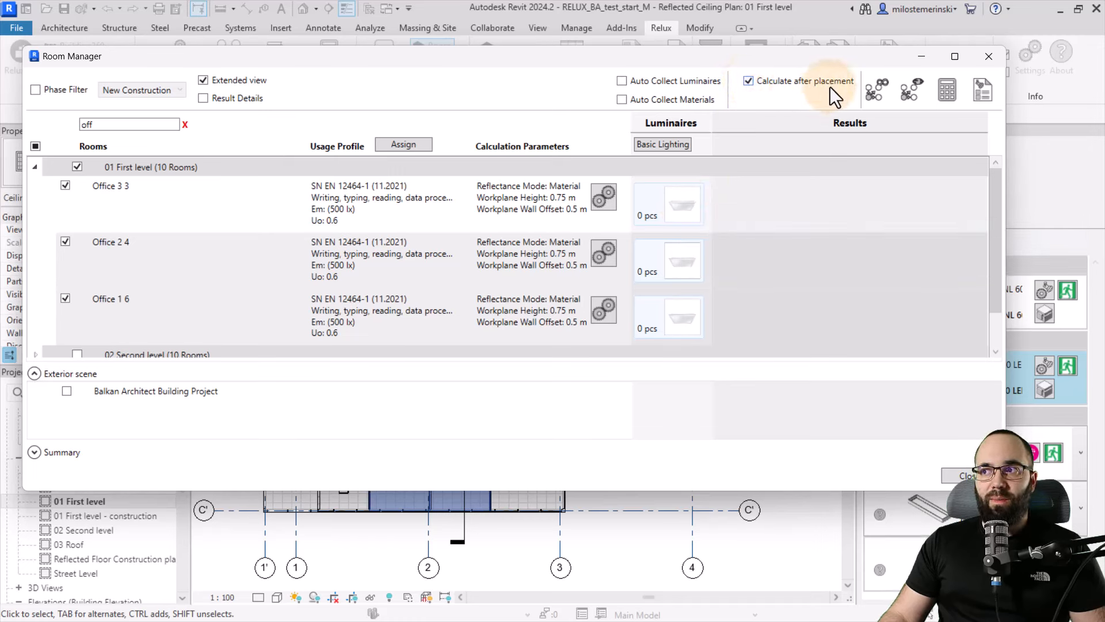
pyautogui.click(873, 92)
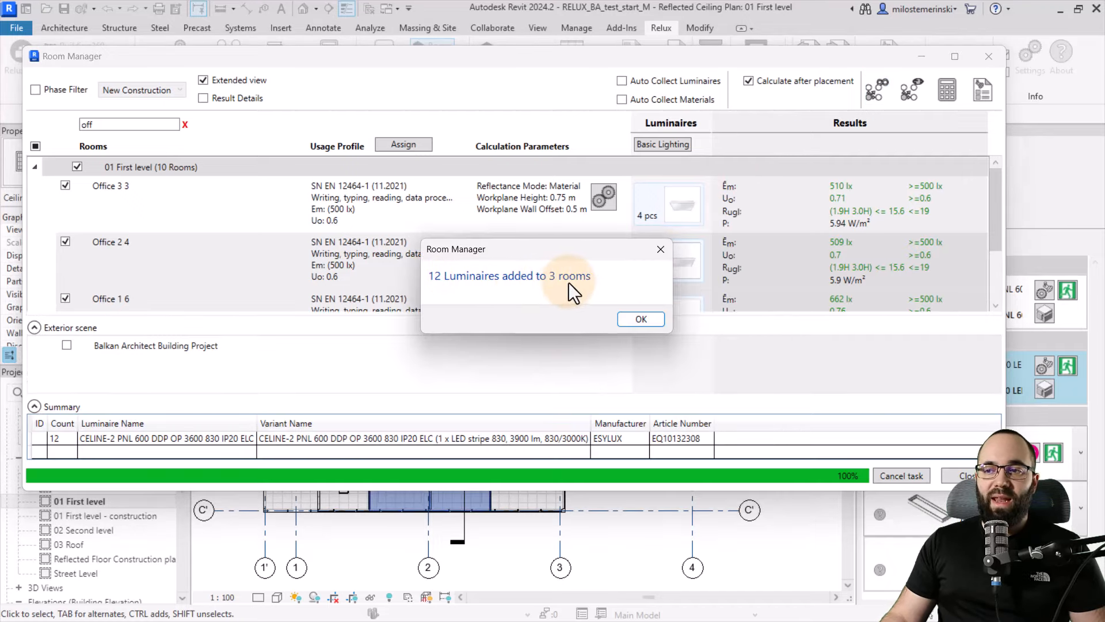
pyautogui.click(641, 319)
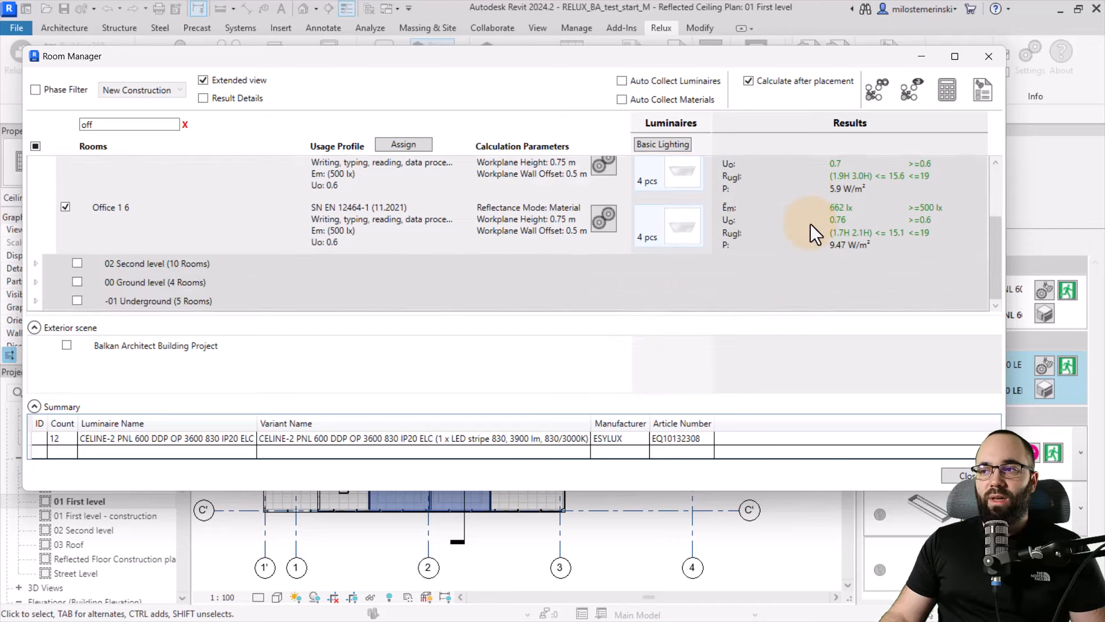
# - Review the detailed calculation results of the first level offices and close the Room Manager
pyautogui.moveTo(858, 217)
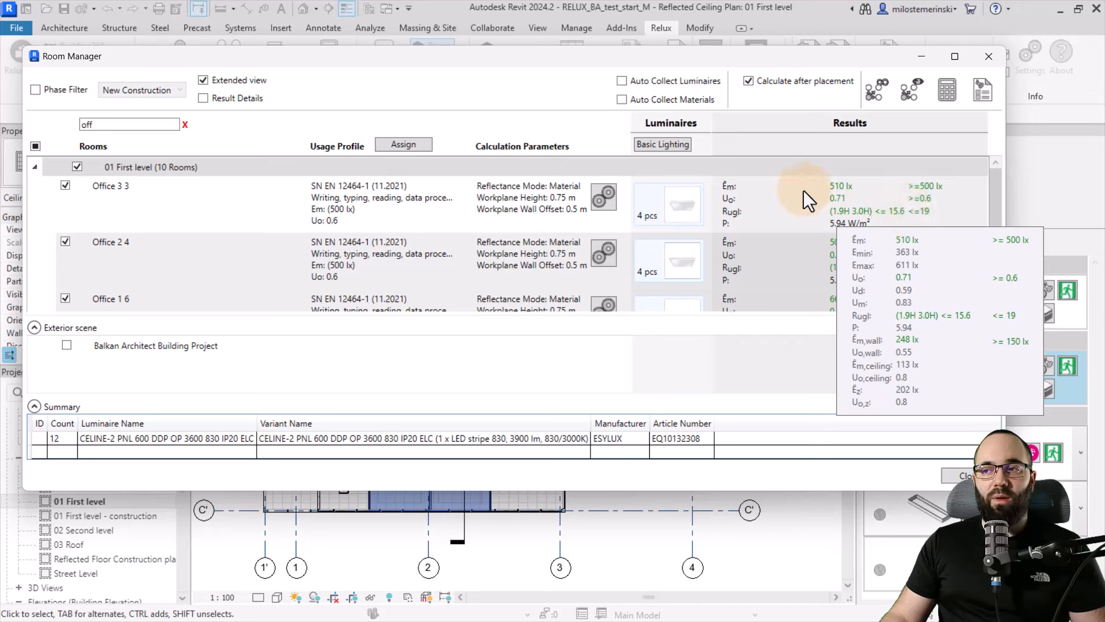
pyautogui.scroll(-3, 818, 237)
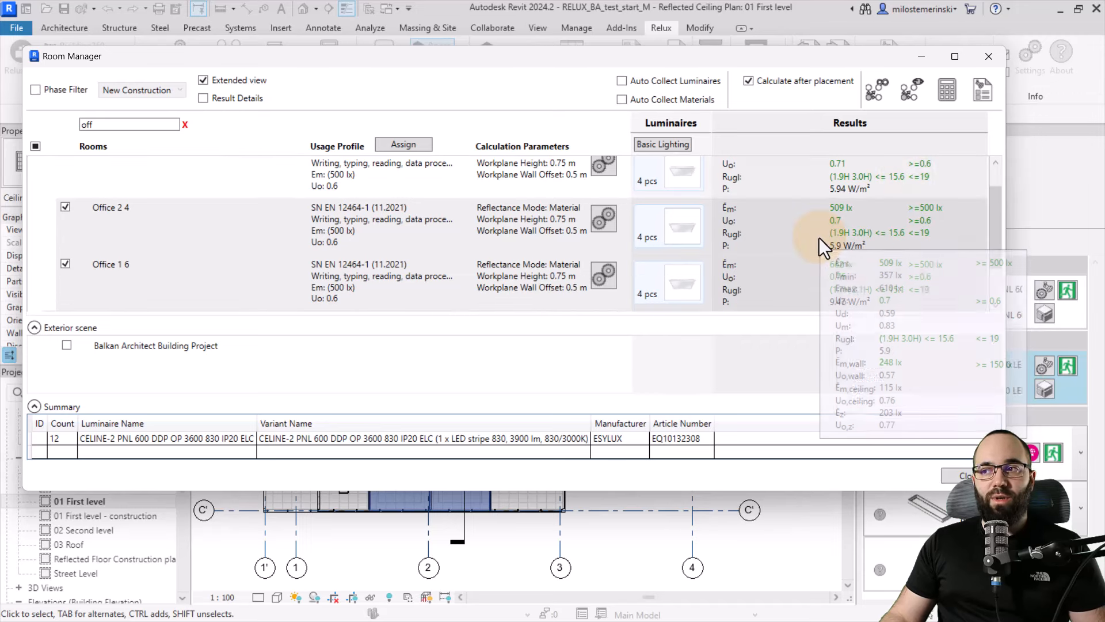
pyautogui.scroll(3, 857, 220)
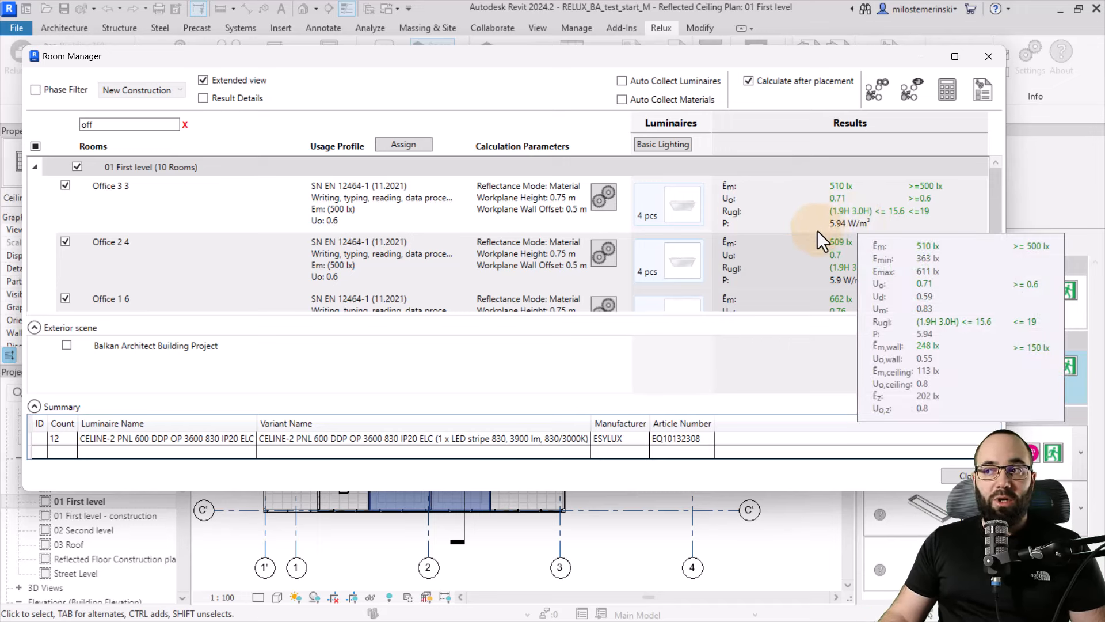
pyautogui.moveTo(805, 264)
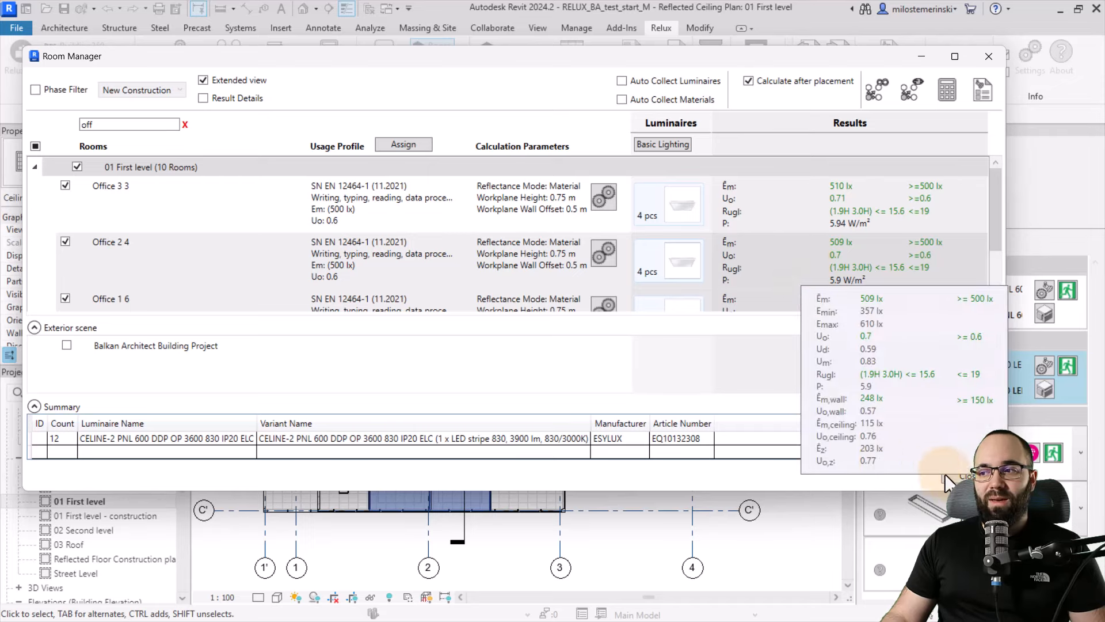
pyautogui.click(969, 477)
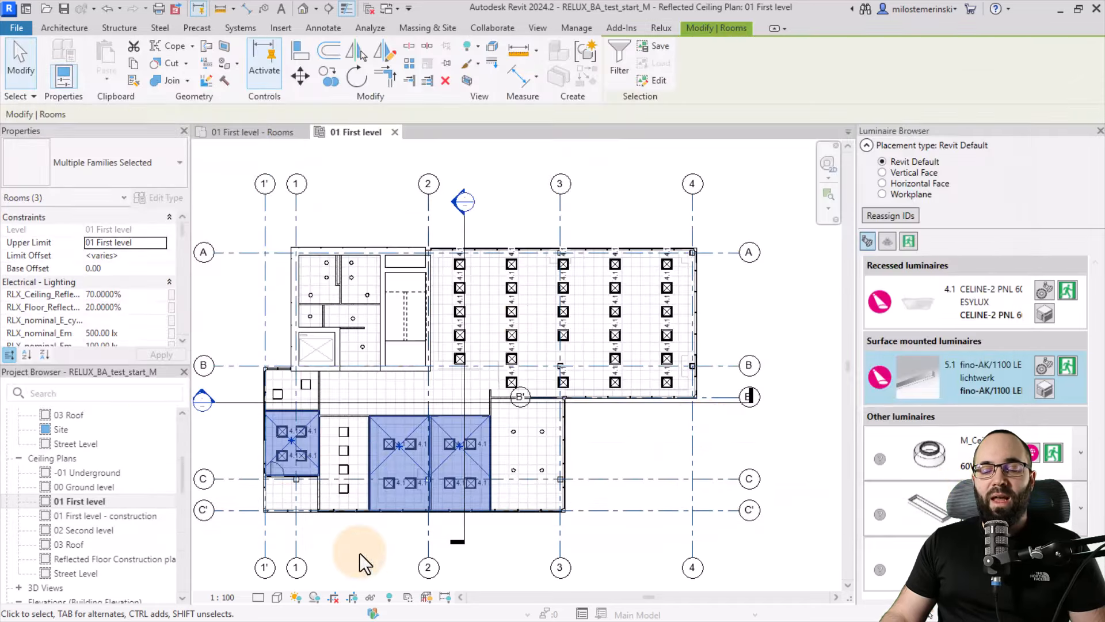
# - Clear the room selection and examine the luminaires placed in the three offices of the ceiling plan
pyautogui.moveTo(363, 563); pyautogui.dragTo(457, 480, button='middle')
pyautogui.scroll(3, 461, 475)
pyautogui.click(464, 468)
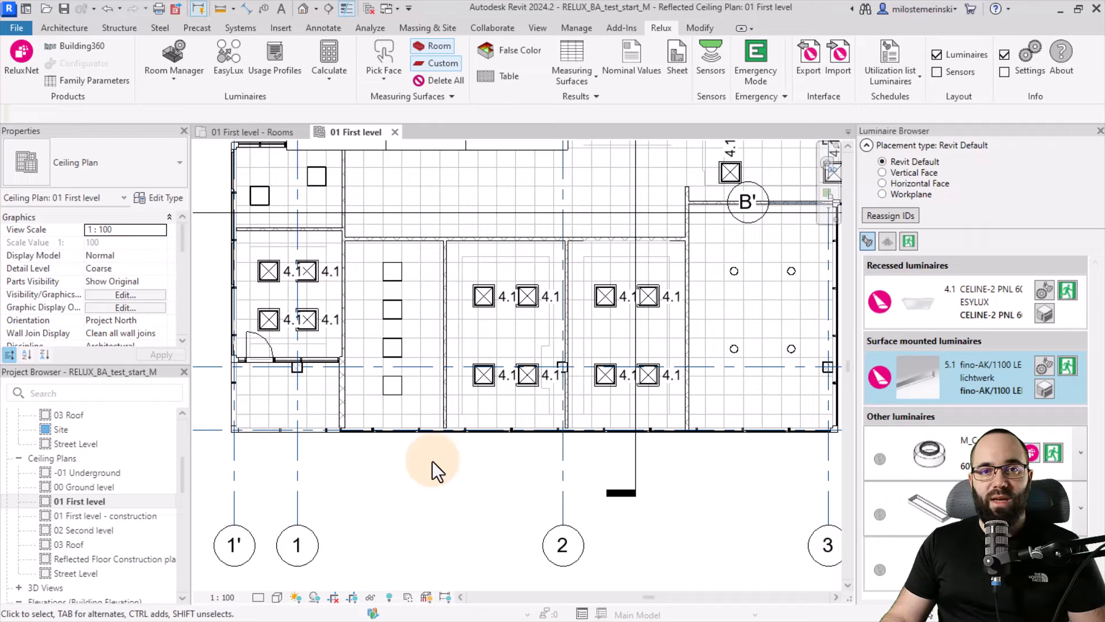
pyautogui.scroll(-1, 392, 486)
pyautogui.moveTo(419, 489); pyautogui.dragTo(388, 535, button='middle')
pyautogui.scroll(-1, 377, 518)
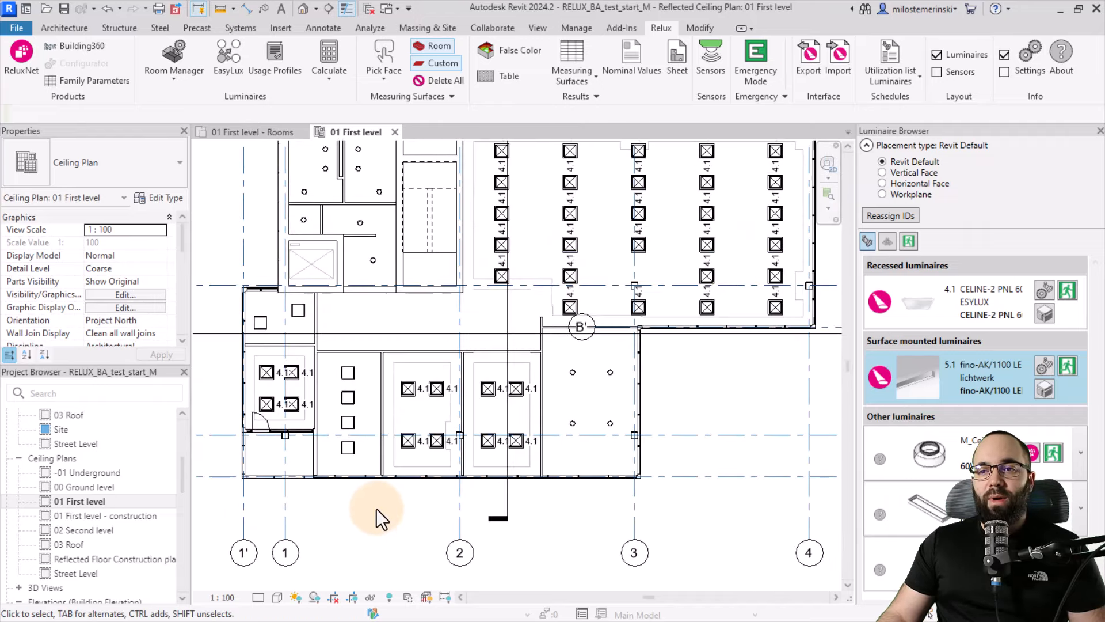
pyautogui.scroll(1, 432, 486)
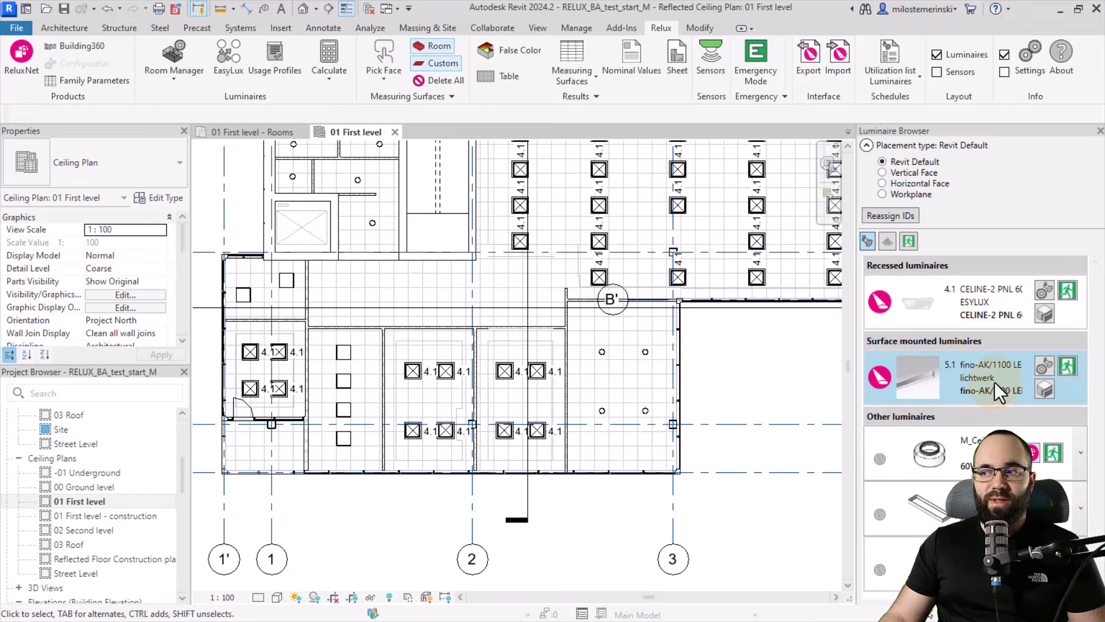
# - Configure the fino-AK/1100 LED luminaire for both emergency and normal artificial lighting with a luminous flux factor of 15%
pyautogui.click(1069, 366)
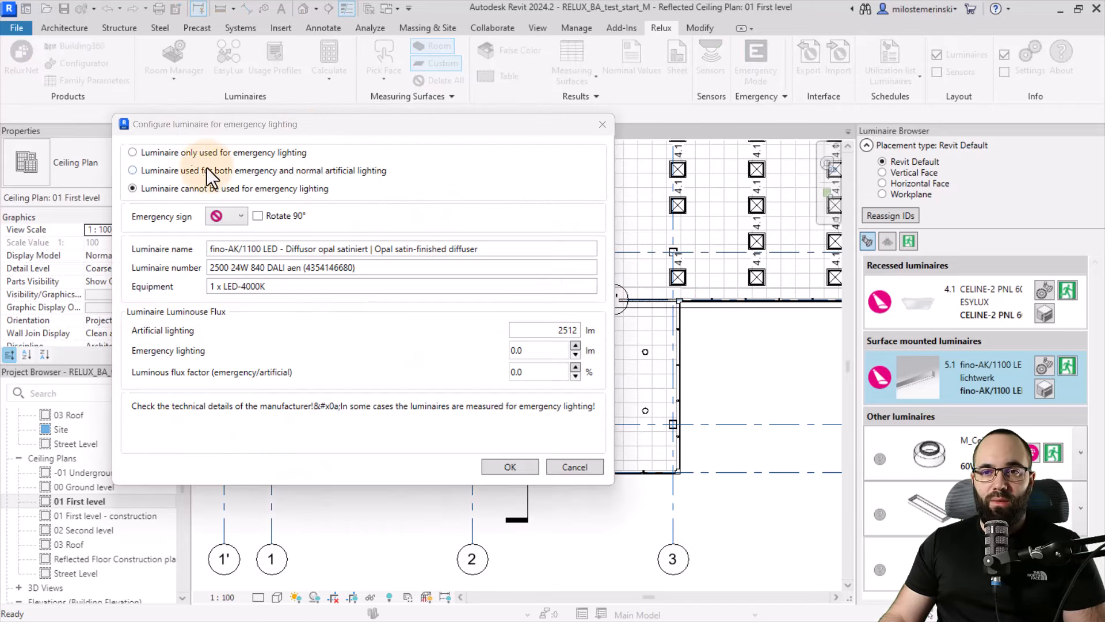
pyautogui.click(132, 171)
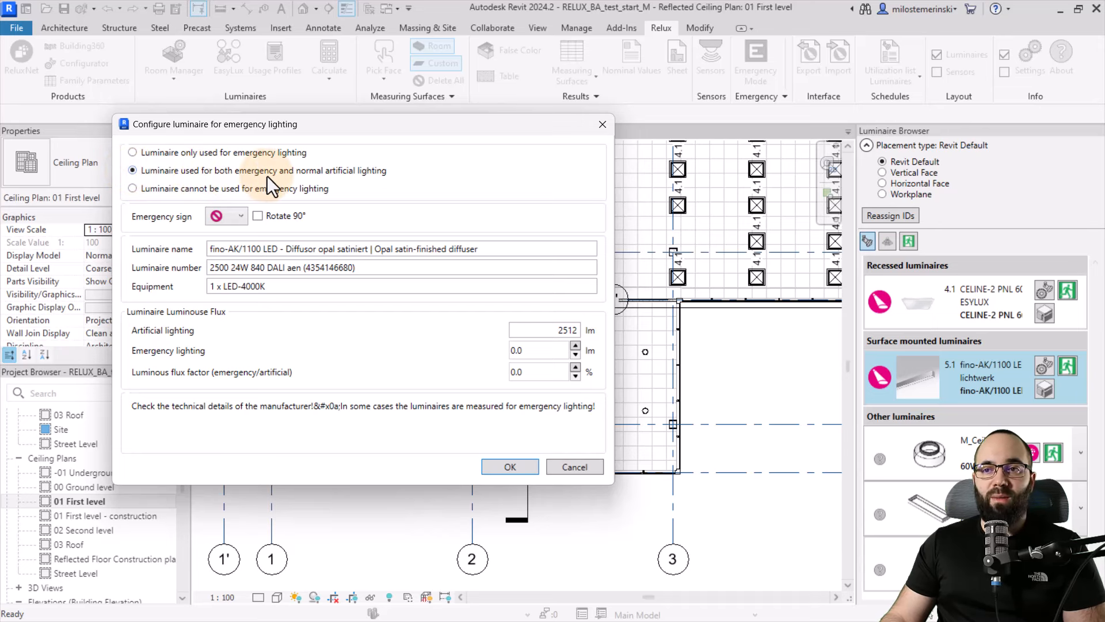
pyautogui.click(341, 172)
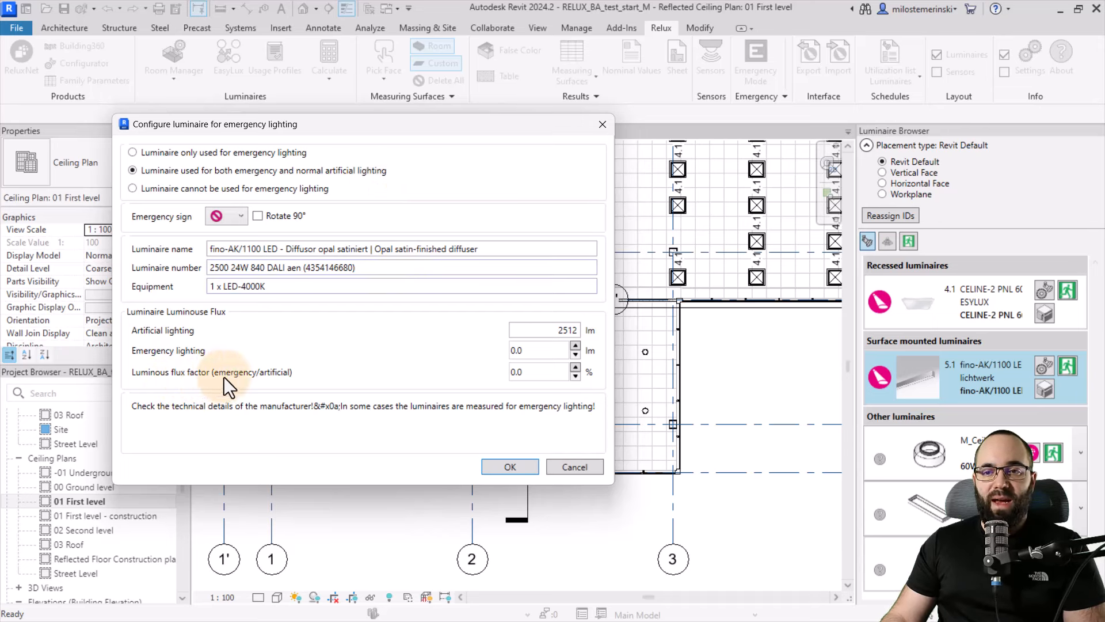
pyautogui.doubleClick(518, 372)
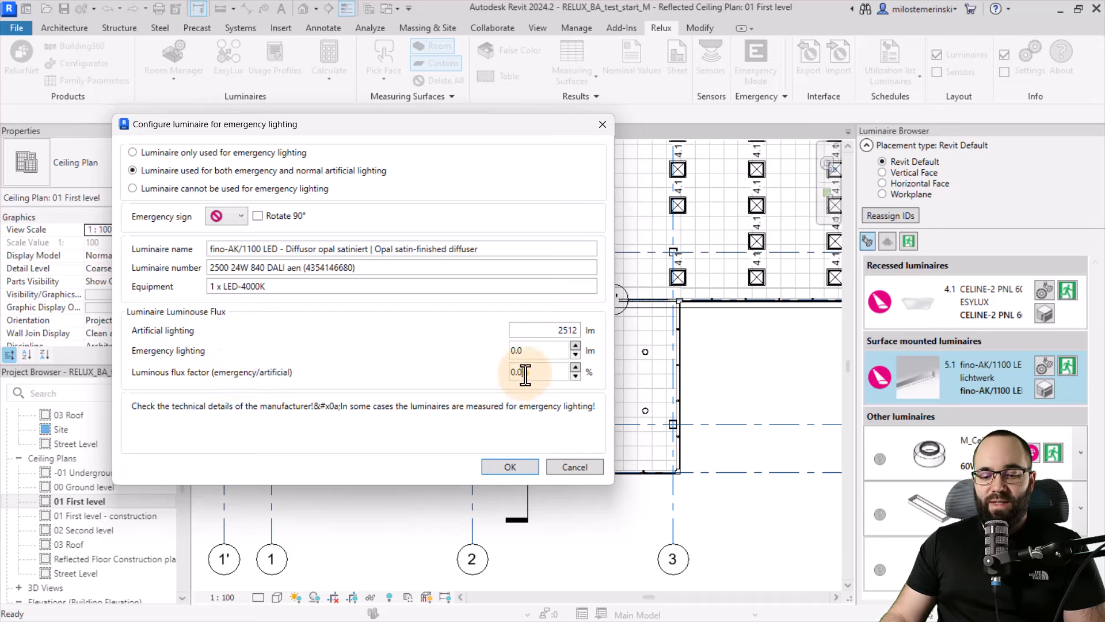
pyautogui.write('15')
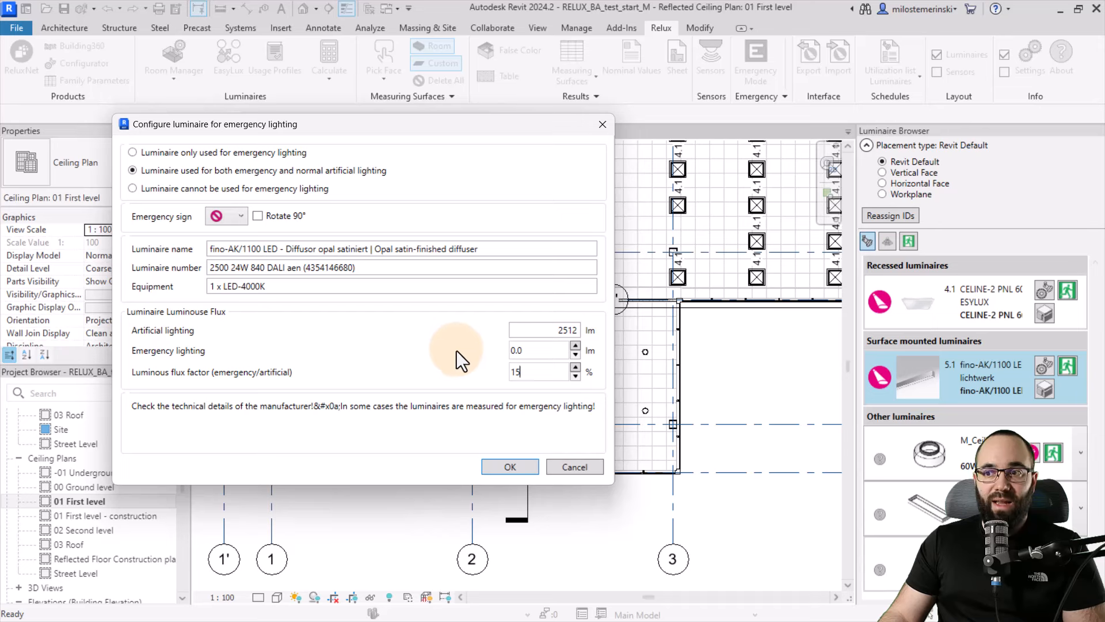
pyautogui.click(499, 359)
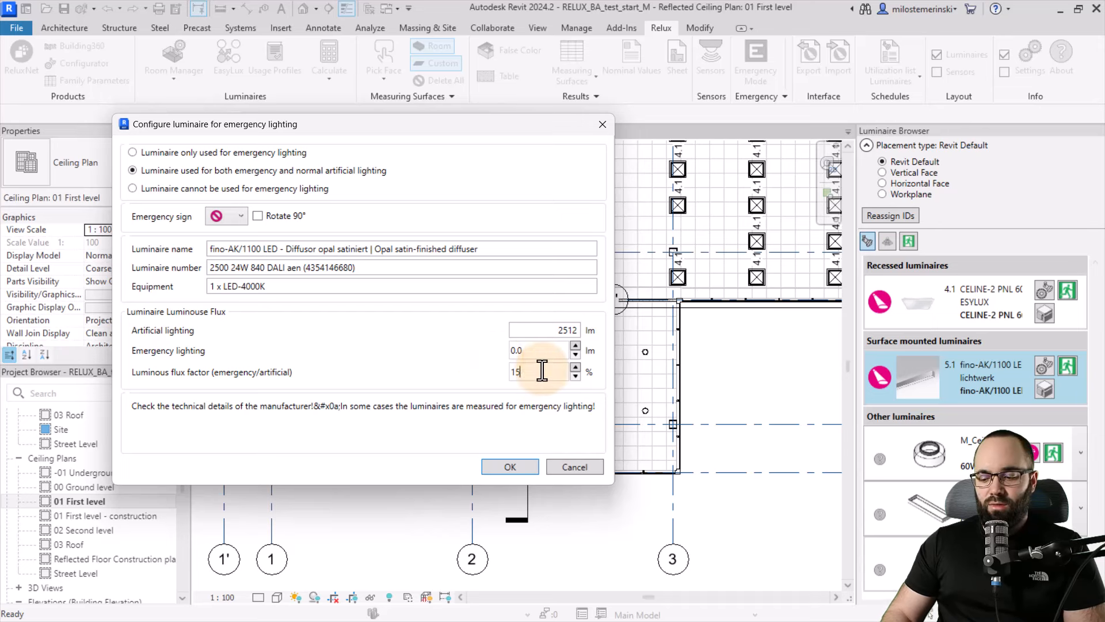
pyautogui.click(503, 346)
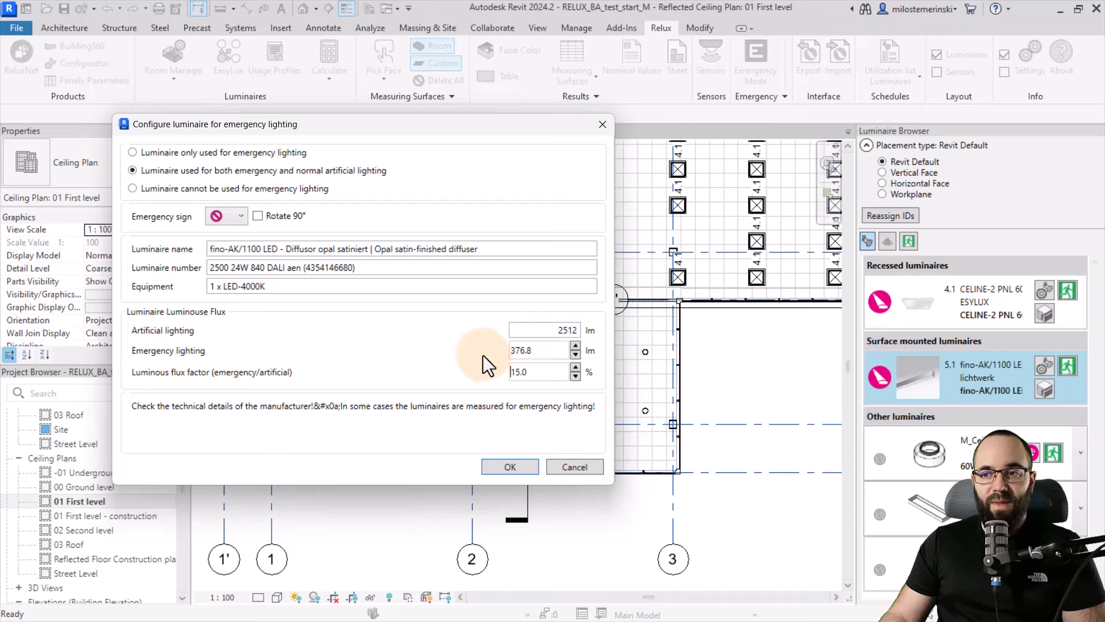
pyautogui.click(504, 466)
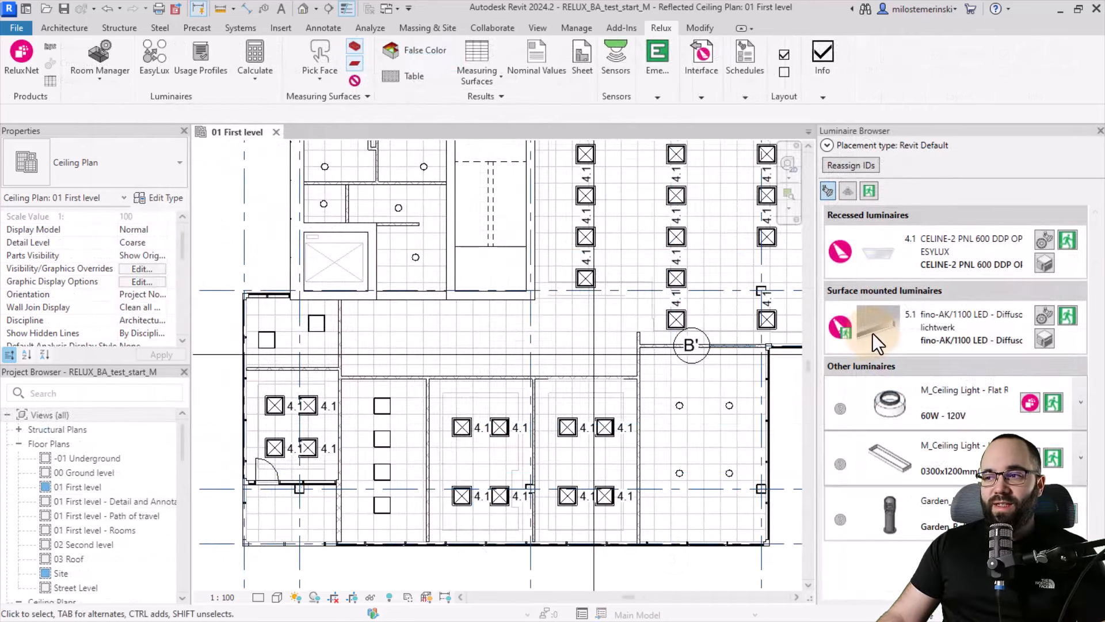
# - Place two fino-AK/1100 LED luminaires, rotated horizontally and one above the other, at the western end of the first-level corridor ceiling
pyautogui.click(872, 333)
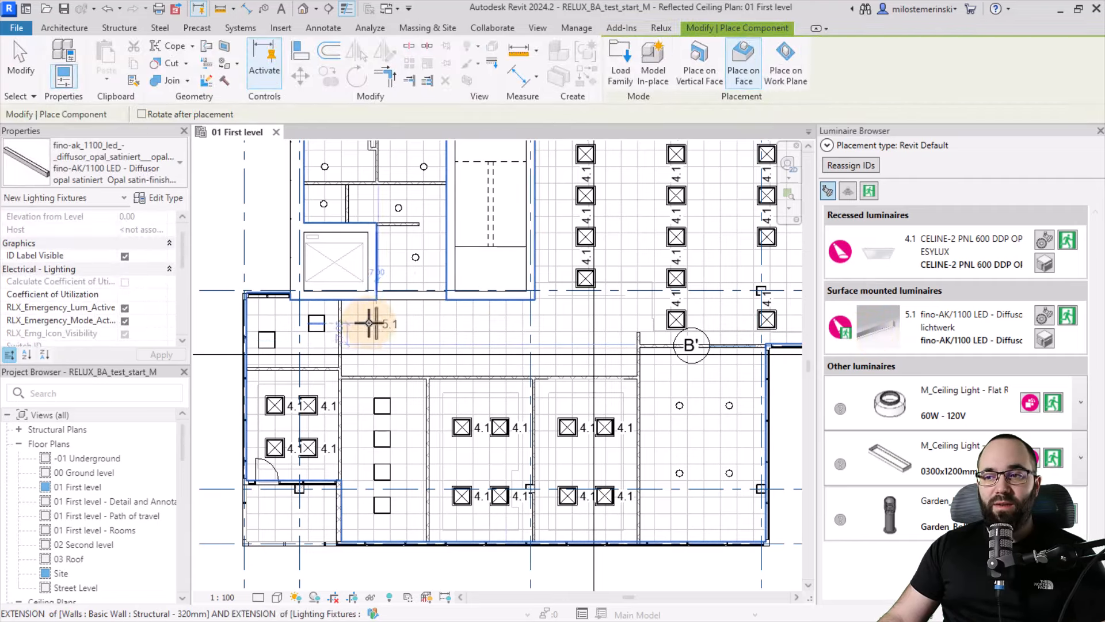
pyautogui.scroll(3, 364, 324)
pyautogui.scroll(2, 363, 324)
pyautogui.press('space')
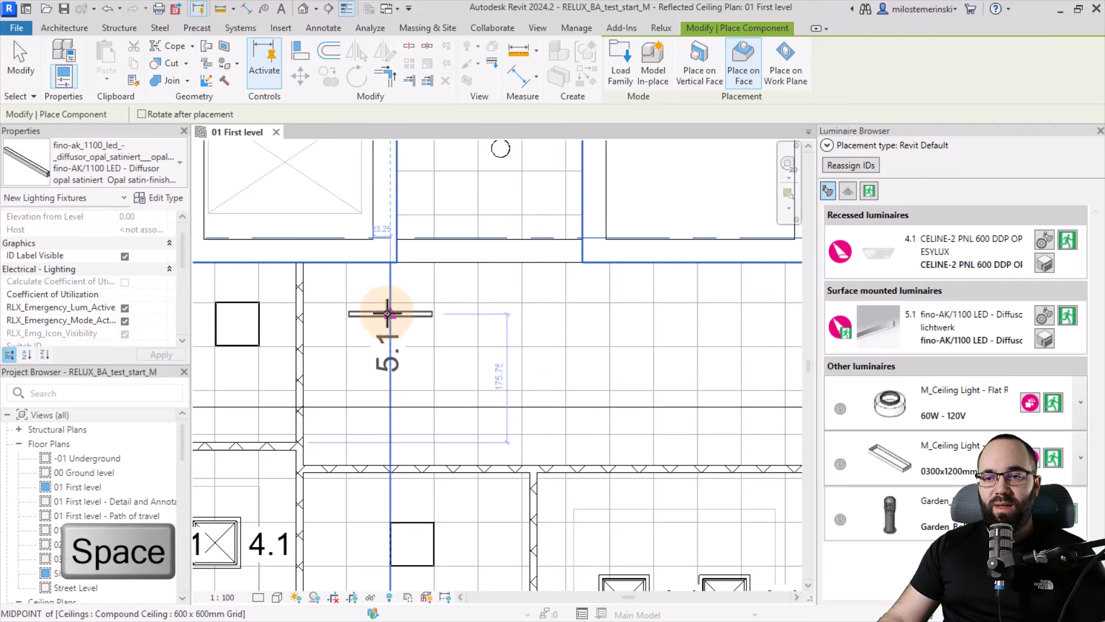
pyautogui.click(388, 314)
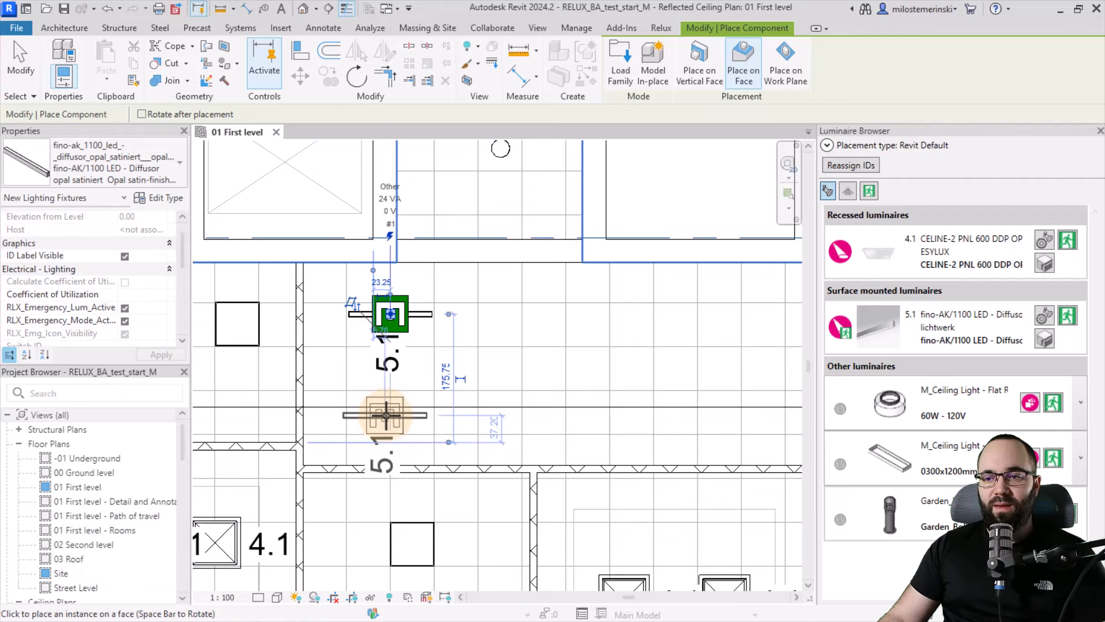
pyautogui.click(391, 415)
pyautogui.scroll(-3, 444, 423)
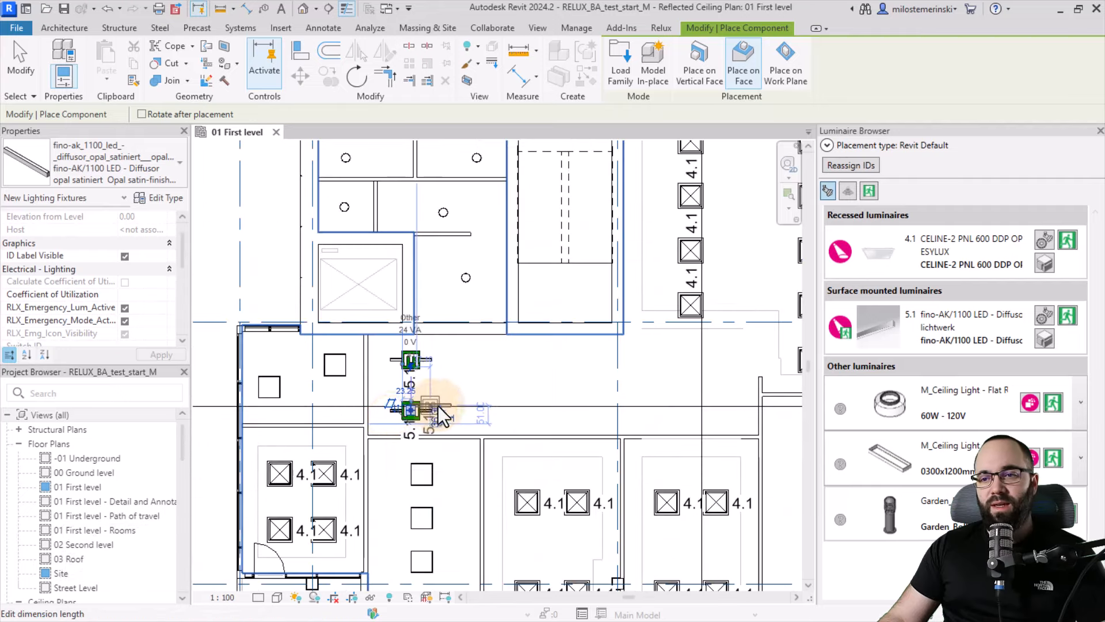
pyautogui.scroll(3, 441, 403)
pyautogui.press('Escape')
pyautogui.press('Escape')
# - Copy the pair of corridor luminaires three times horizontally along the corridor using the Multiple option
pyautogui.moveTo(341, 314); pyautogui.dragTo(462, 464)
pyautogui.scroll(-1, 448, 479)
pyautogui.scroll(-2, 448, 481)
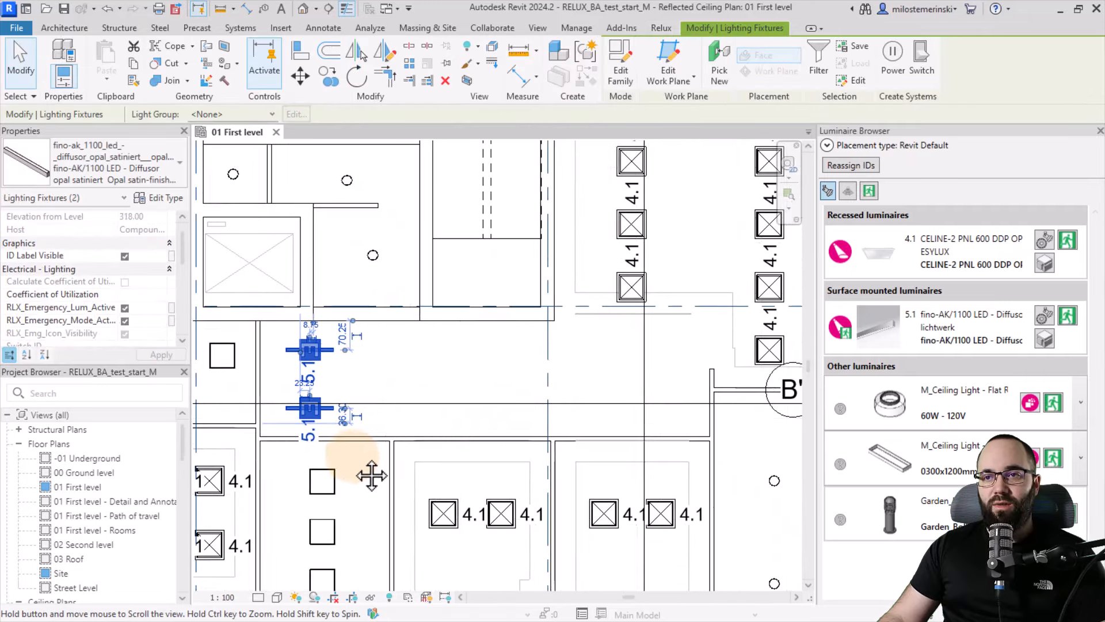
pyautogui.click(329, 78)
pyautogui.click(334, 350)
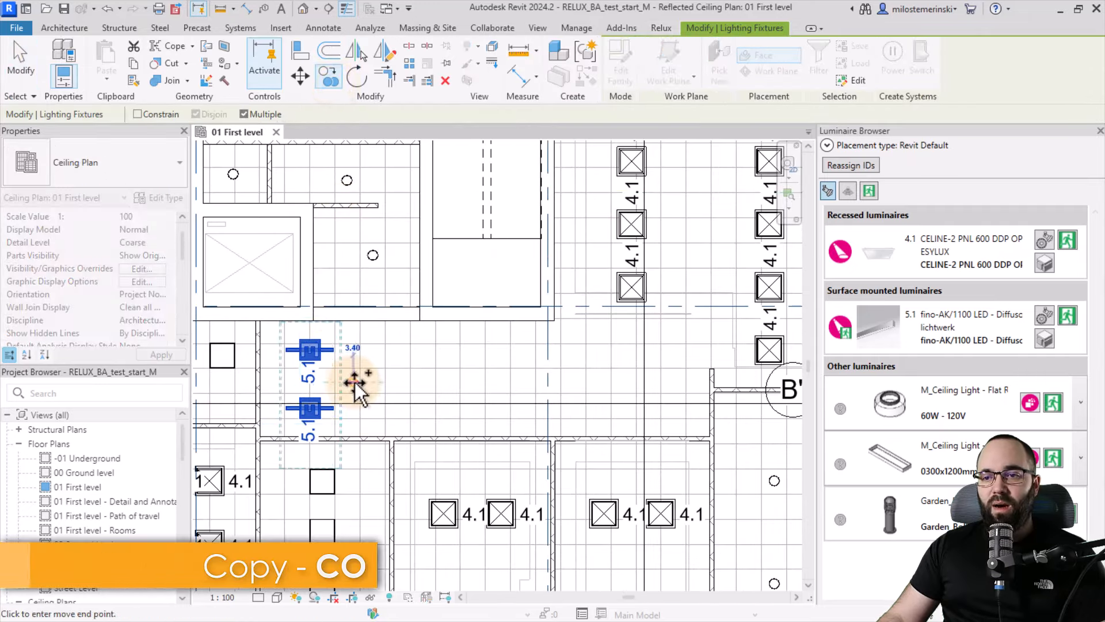
pyautogui.click(464, 382)
pyautogui.click(564, 382)
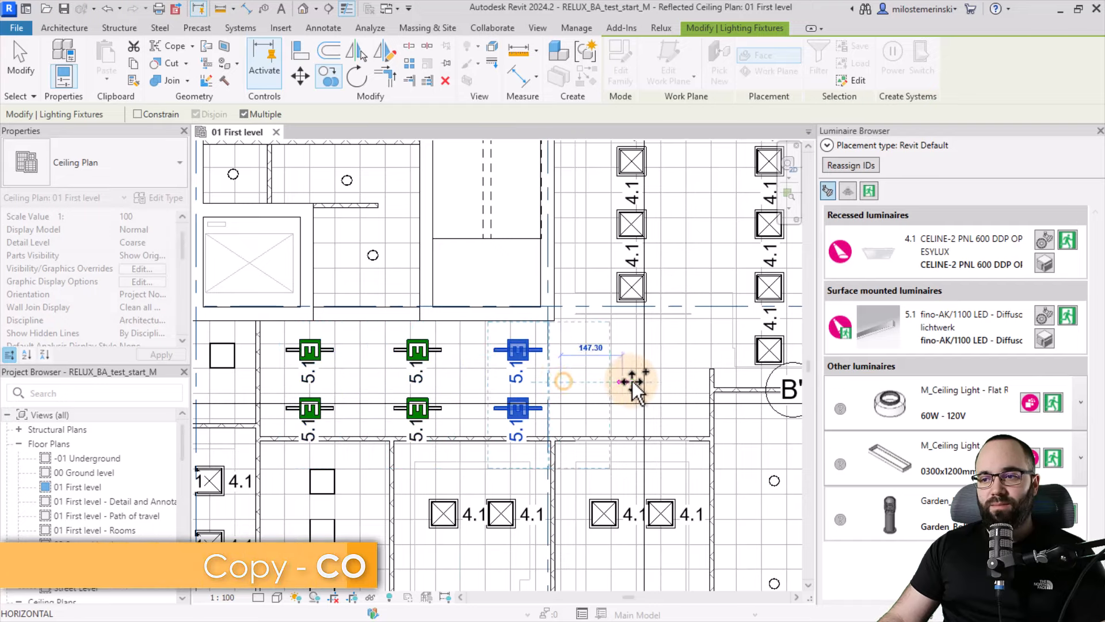
pyautogui.click(664, 382)
pyautogui.press('Escape')
pyautogui.press('Escape')
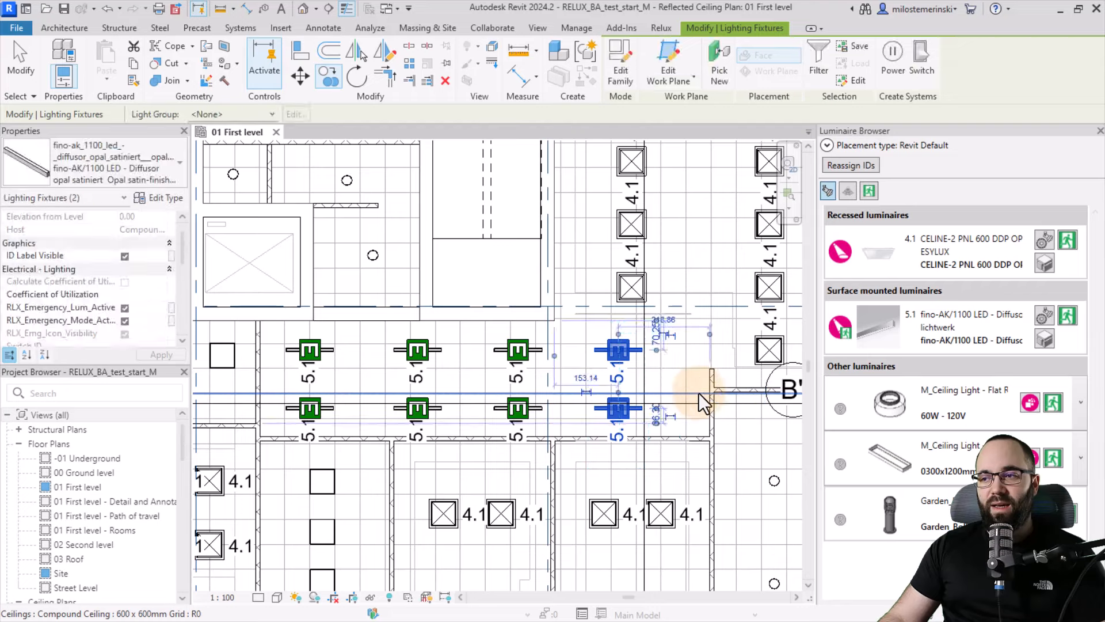
# - Place one more fino-AK/1100 LED luminaire, oriented vertically, at the corridor's eastern end beside the open-plan office
pyautogui.click(875, 341)
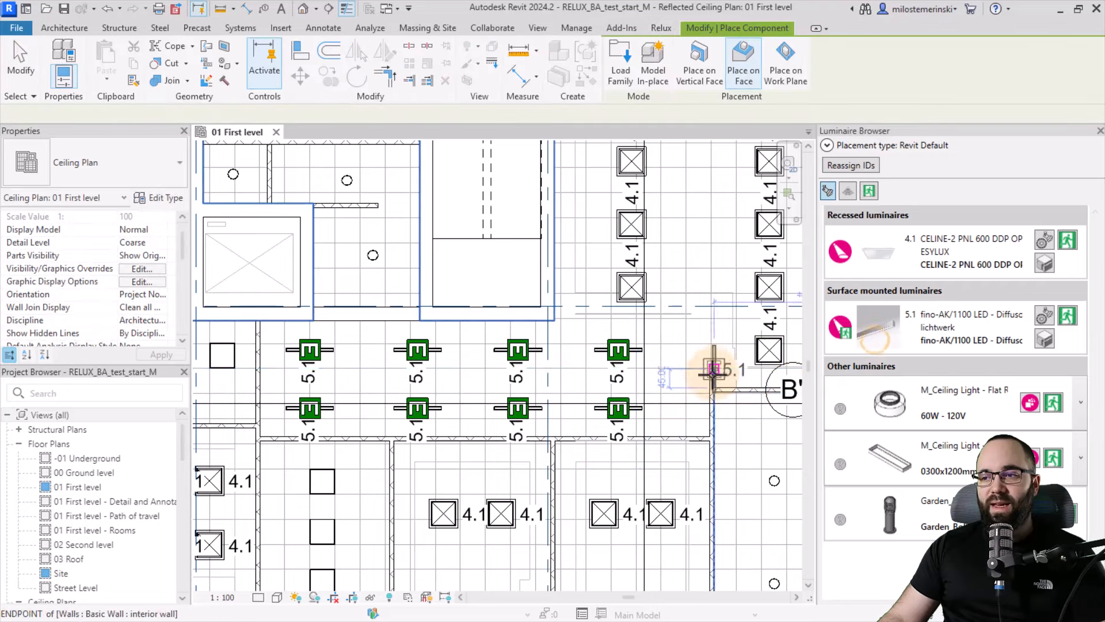
pyautogui.scroll(3, 686, 381)
pyautogui.click(680, 377)
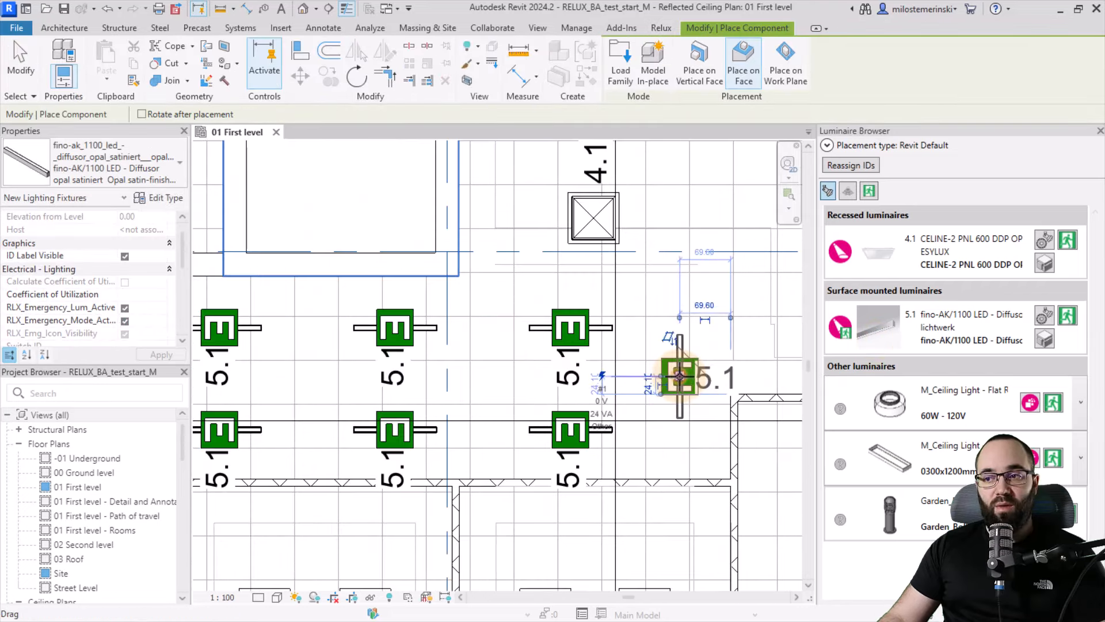
pyautogui.press('Escape')
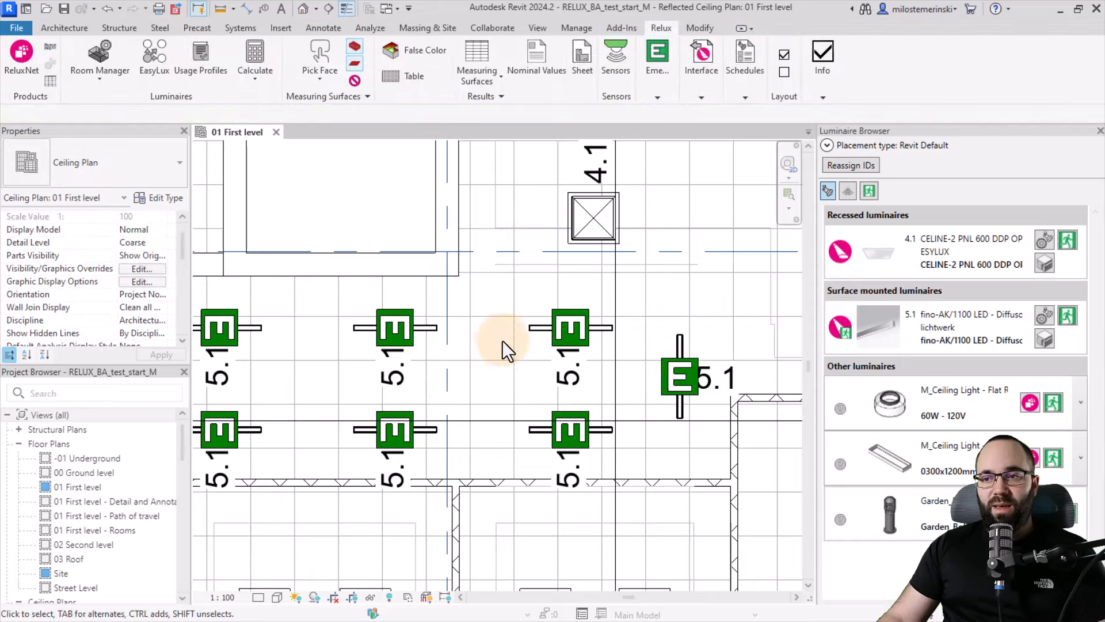
# - Turn on Relux Emergency Mode for the first-level ceiling plan and look over its emergency lighting tools
pyautogui.scroll(-3, 499, 346)
pyautogui.moveTo(468, 355); pyautogui.dragTo(454, 426, button='middle')
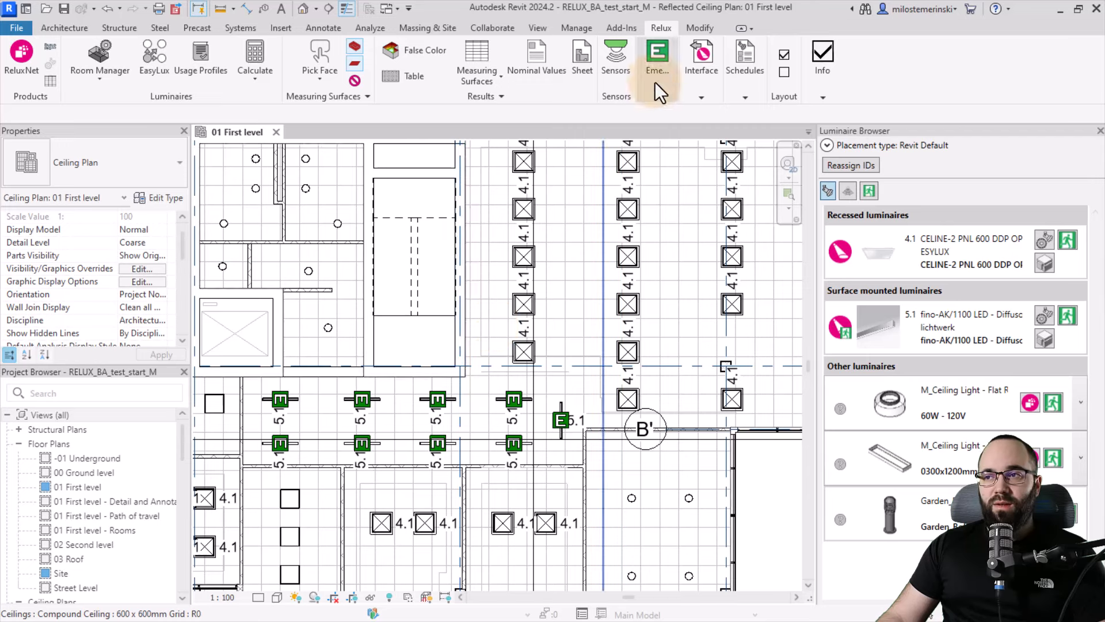
pyautogui.moveTo(655, 64)
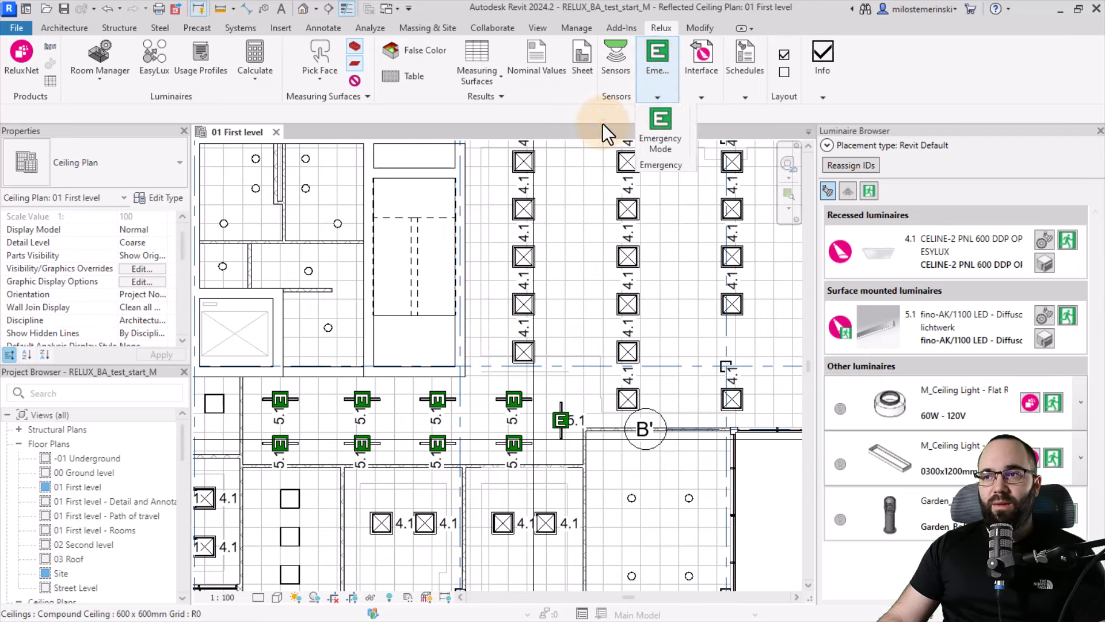
pyautogui.moveTo(700, 95)
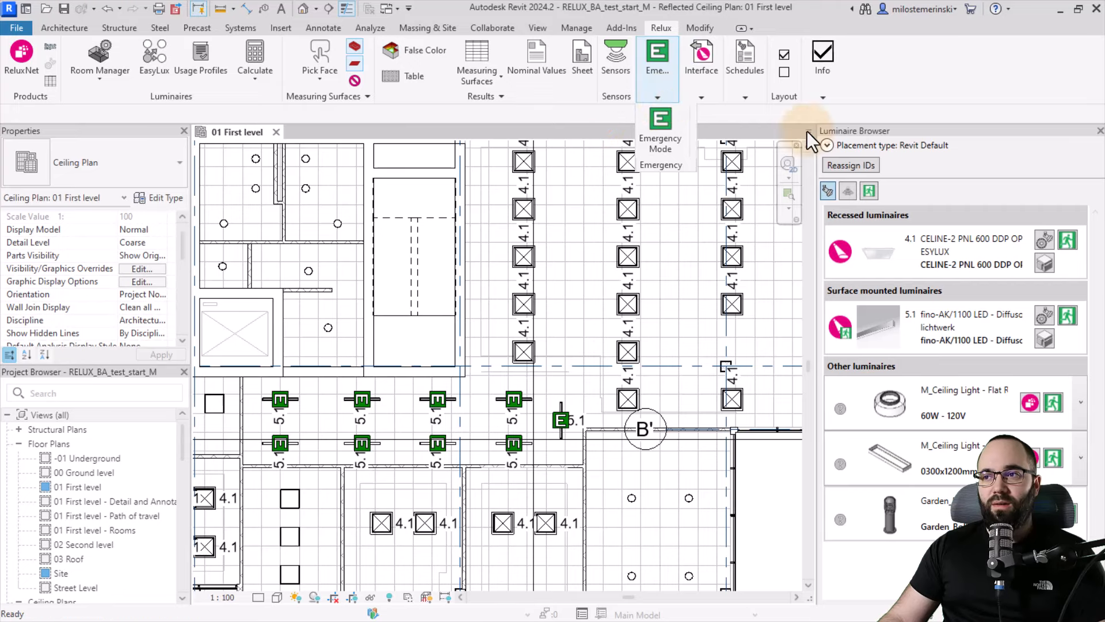
pyautogui.moveTo(652, 104)
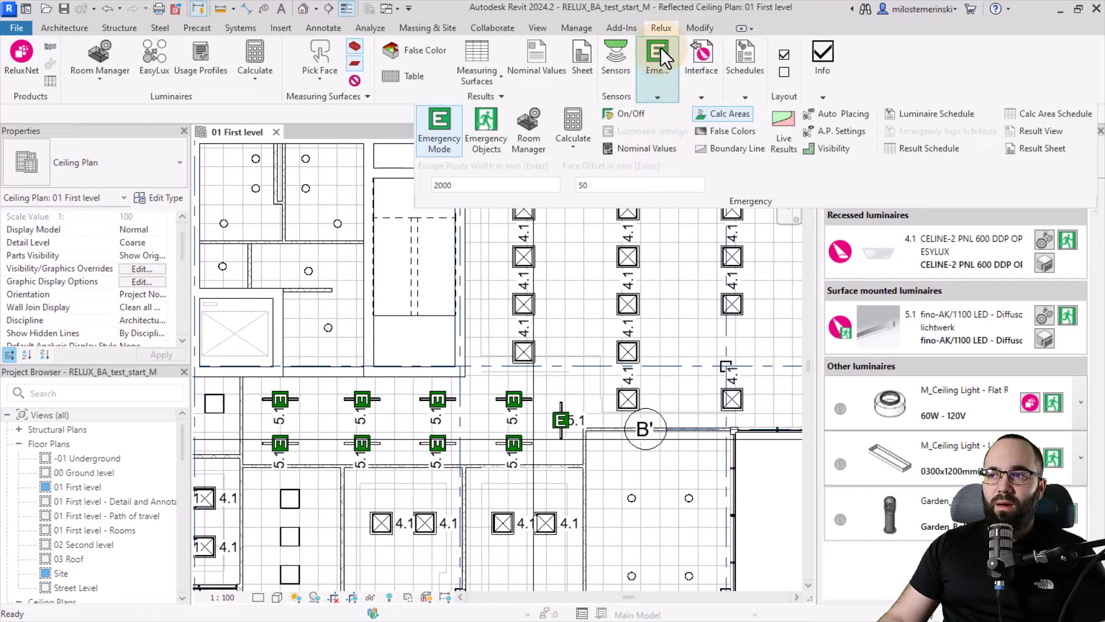
pyautogui.click(661, 80)
pyautogui.click(481, 138)
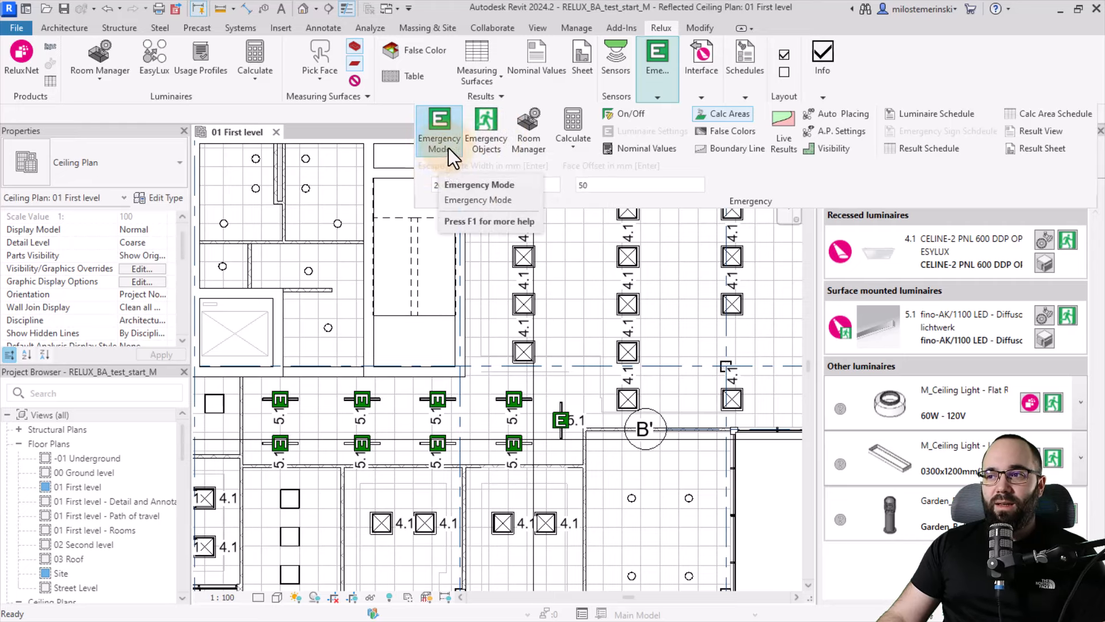
pyautogui.click(553, 183)
pyautogui.click(762, 183)
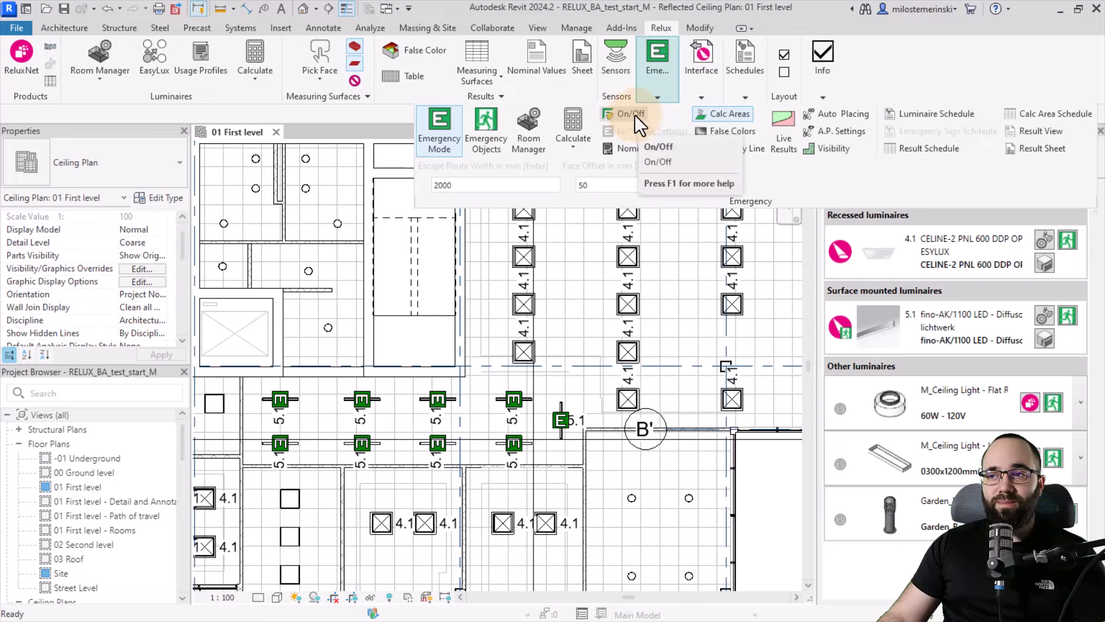
pyautogui.click(754, 488)
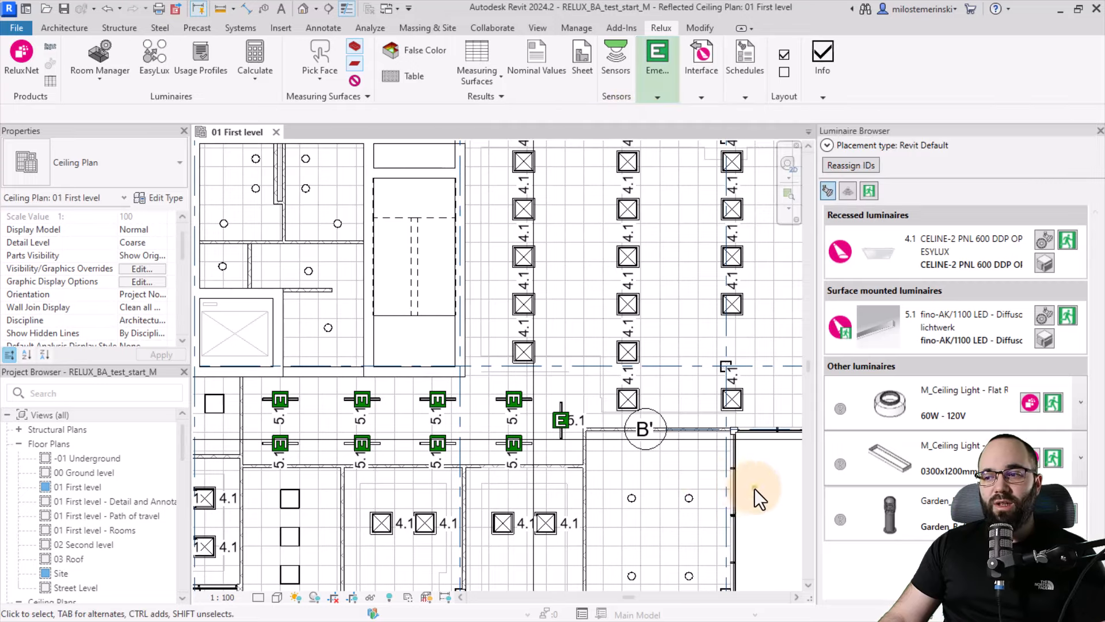
# - Configure the CELINE-2 PNL 600 luminaire for both emergency and normal artificial lighting with a luminous flux factor of 20%
pyautogui.scroll(-1, 477, 432)
pyautogui.scroll(-1, 478, 431)
pyautogui.moveTo(735, 493); pyautogui.dragTo(674, 451, button='middle')
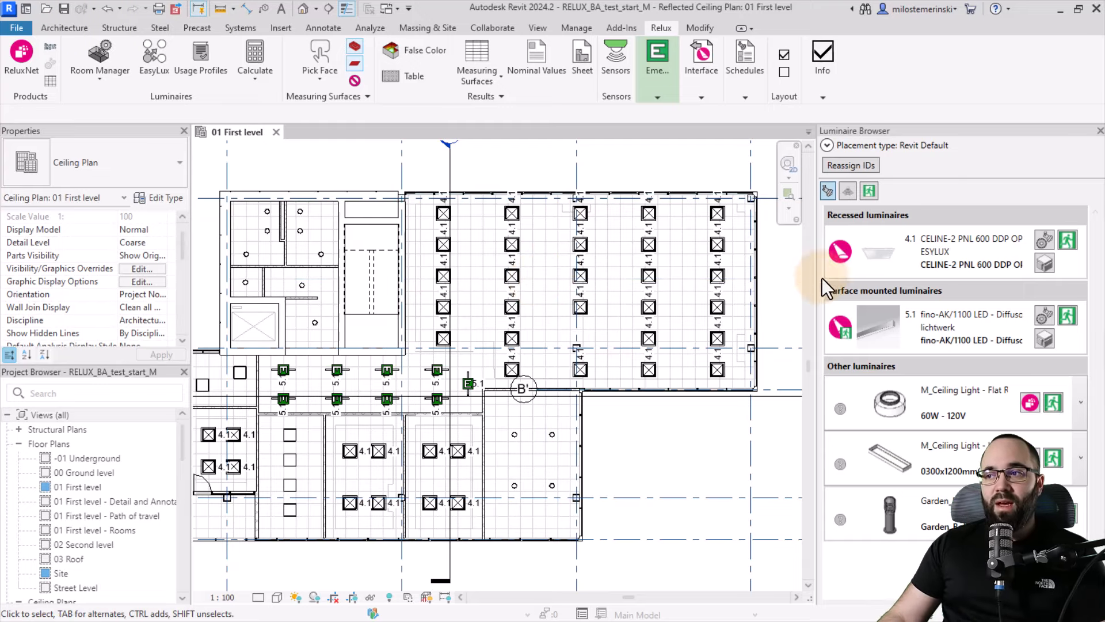
pyautogui.click(1070, 242)
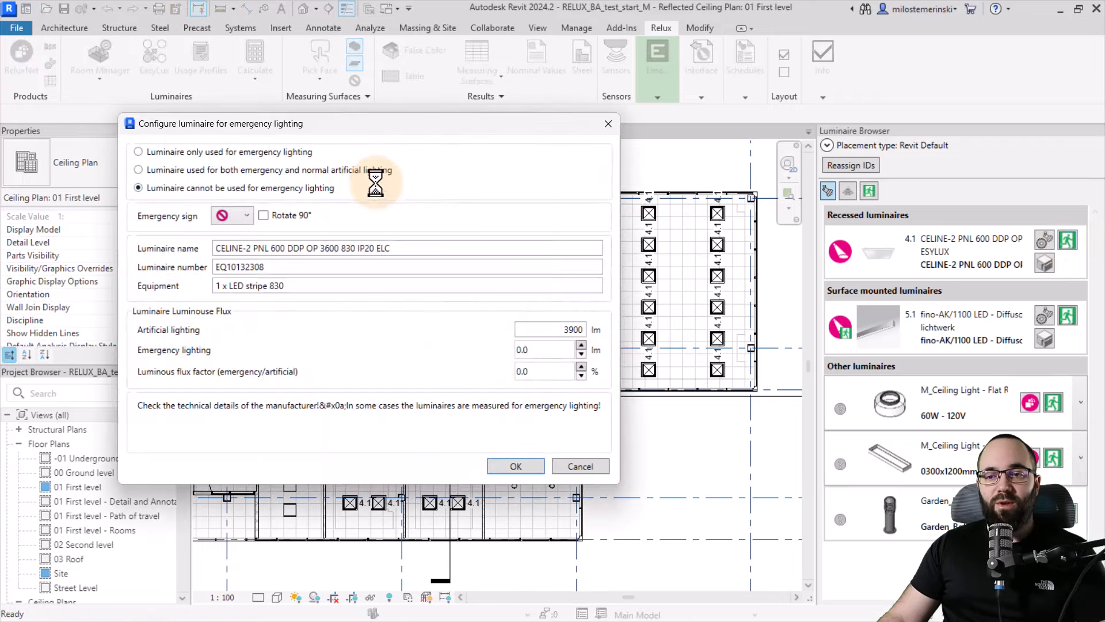
pyautogui.moveTo(226, 123); pyautogui.dragTo(225, 129)
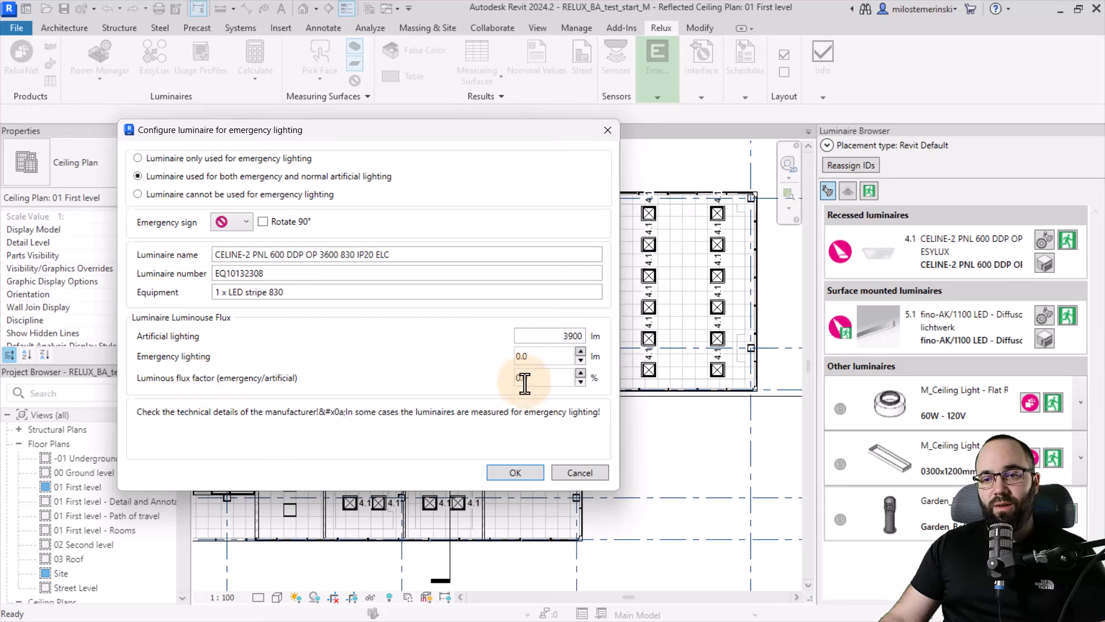
pyautogui.moveTo(533, 380); pyautogui.dragTo(474, 383)
pyautogui.write('20')
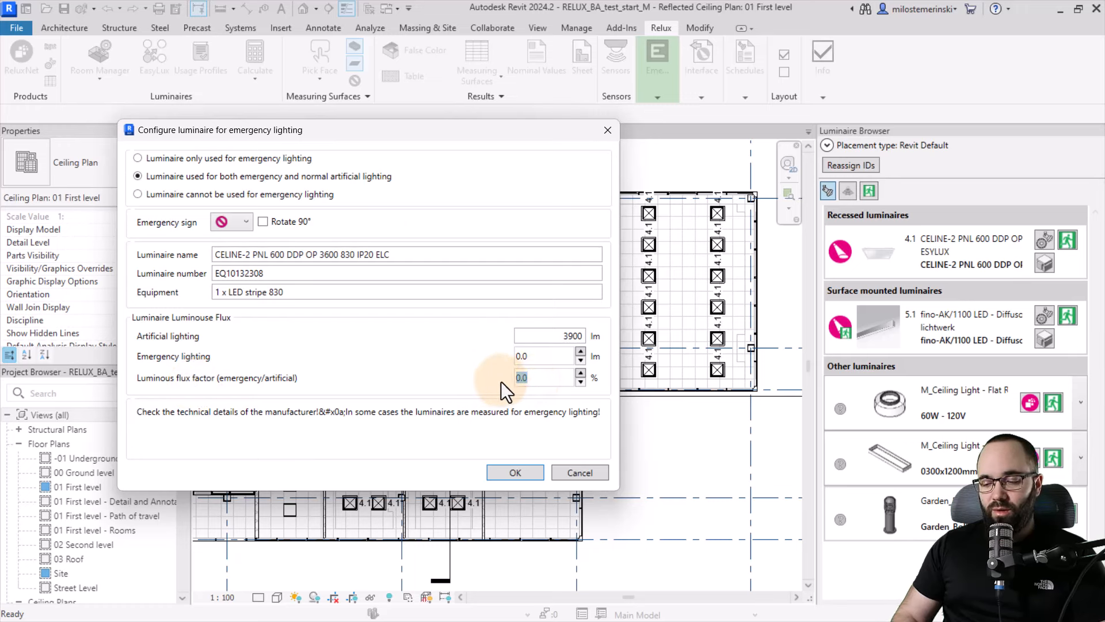
pyautogui.press('Tab')
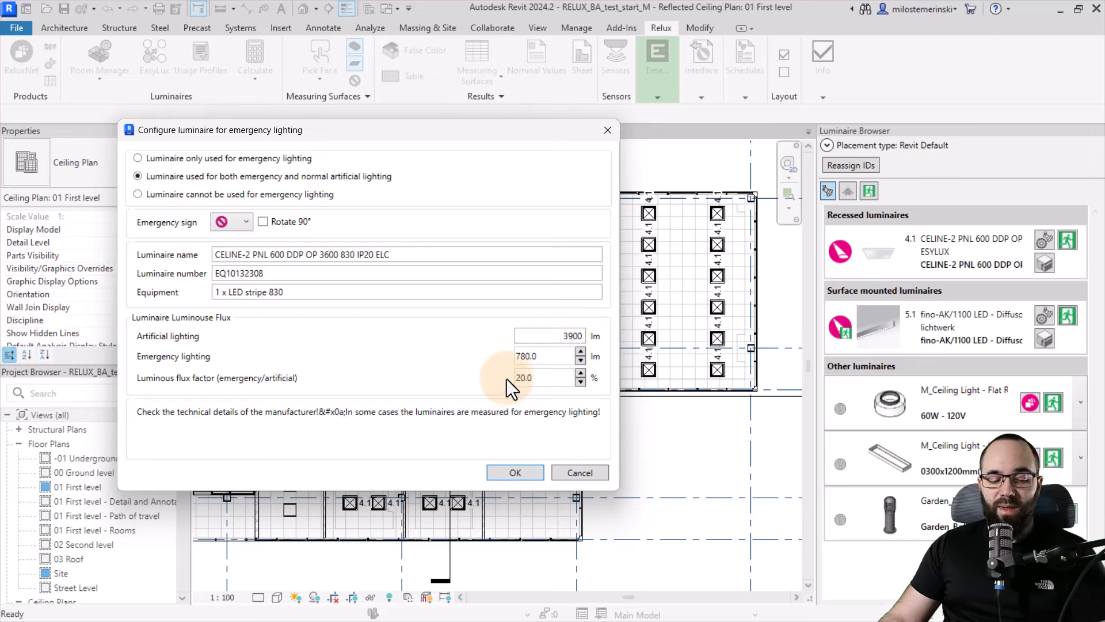
pyautogui.click(509, 473)
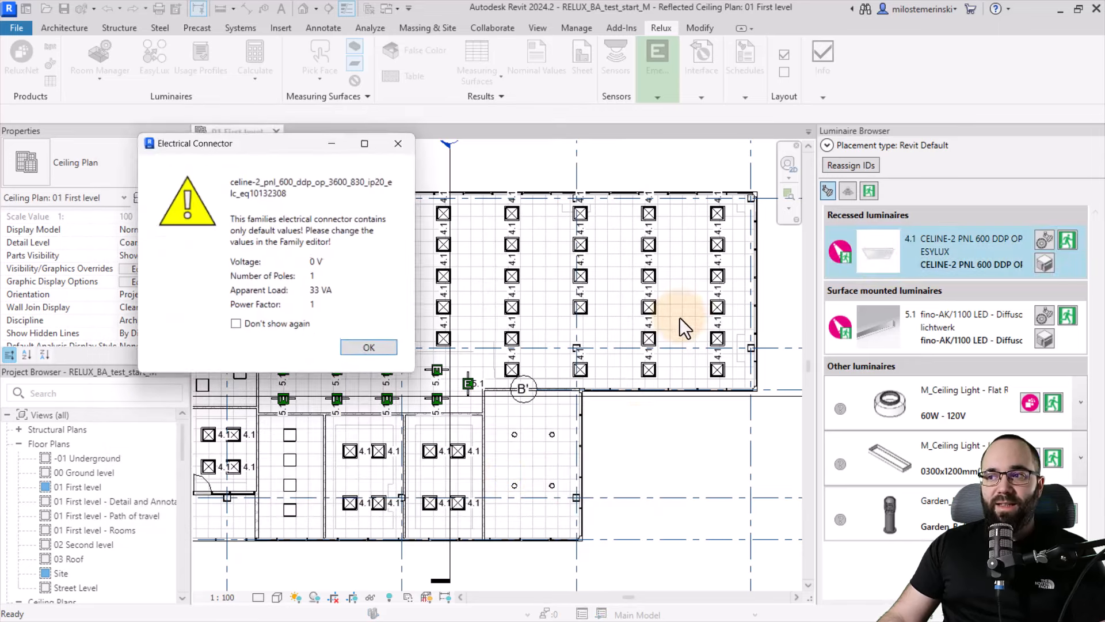
pyautogui.click(369, 349)
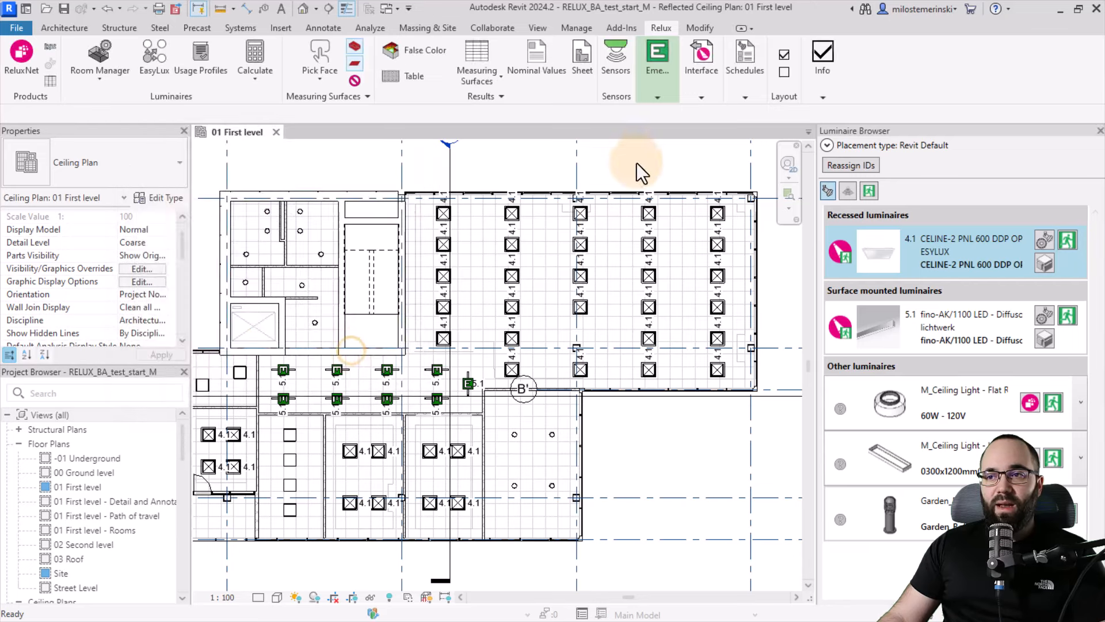
# - Switch on emergency lighting for the five luminaires in the open-plan office's second row and the four in its fifth row
pyautogui.click(659, 95)
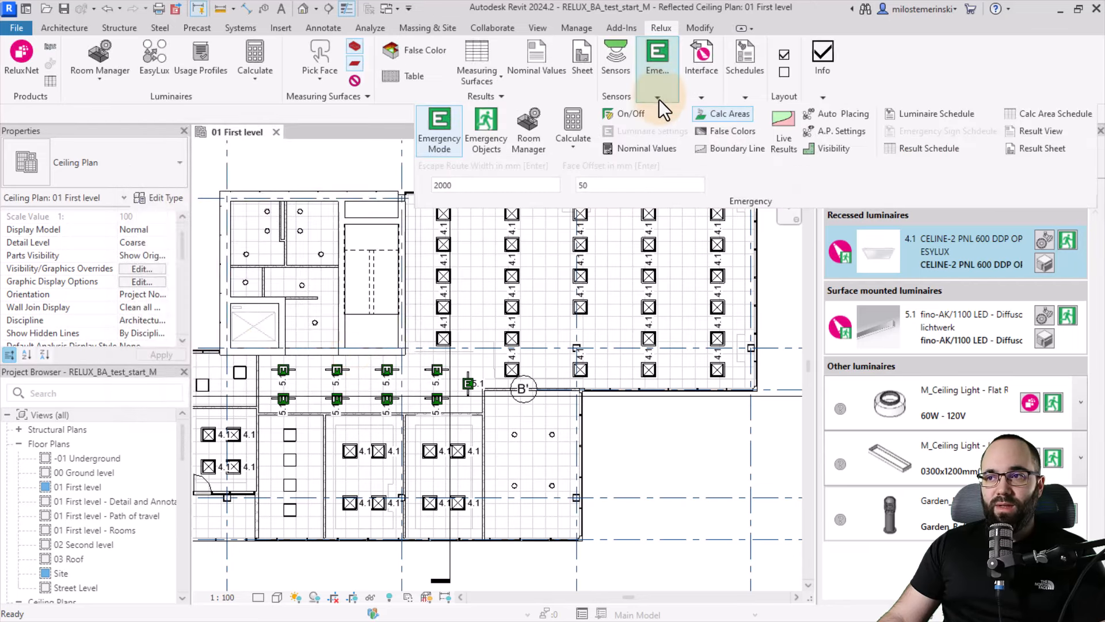
pyautogui.click(631, 115)
pyautogui.click(444, 249)
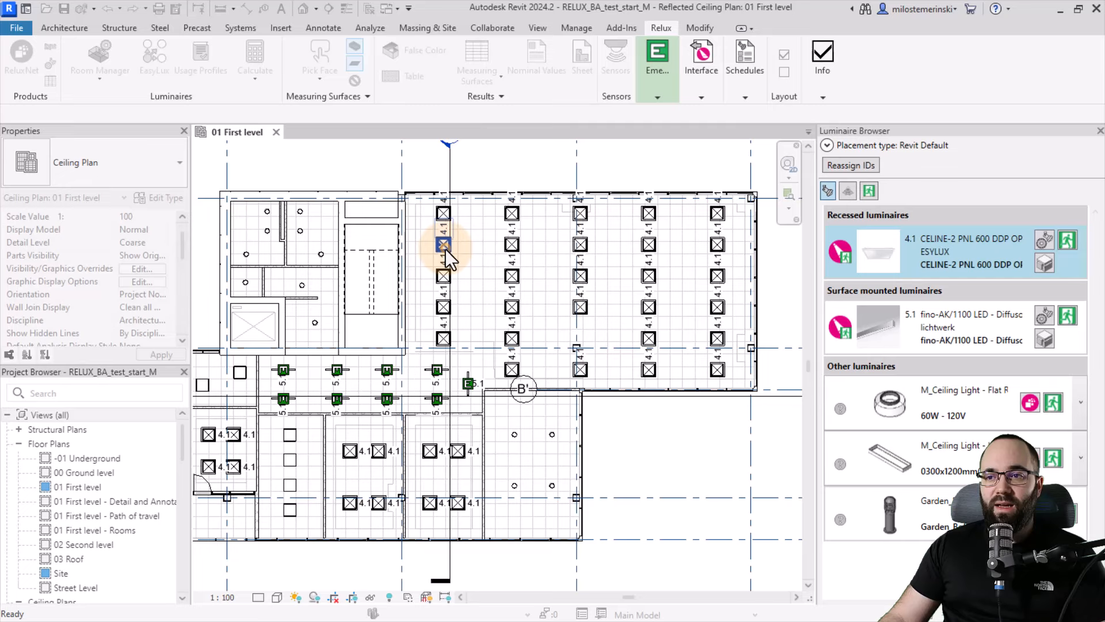
pyautogui.click(513, 248)
pyautogui.click(581, 245)
pyautogui.click(650, 247)
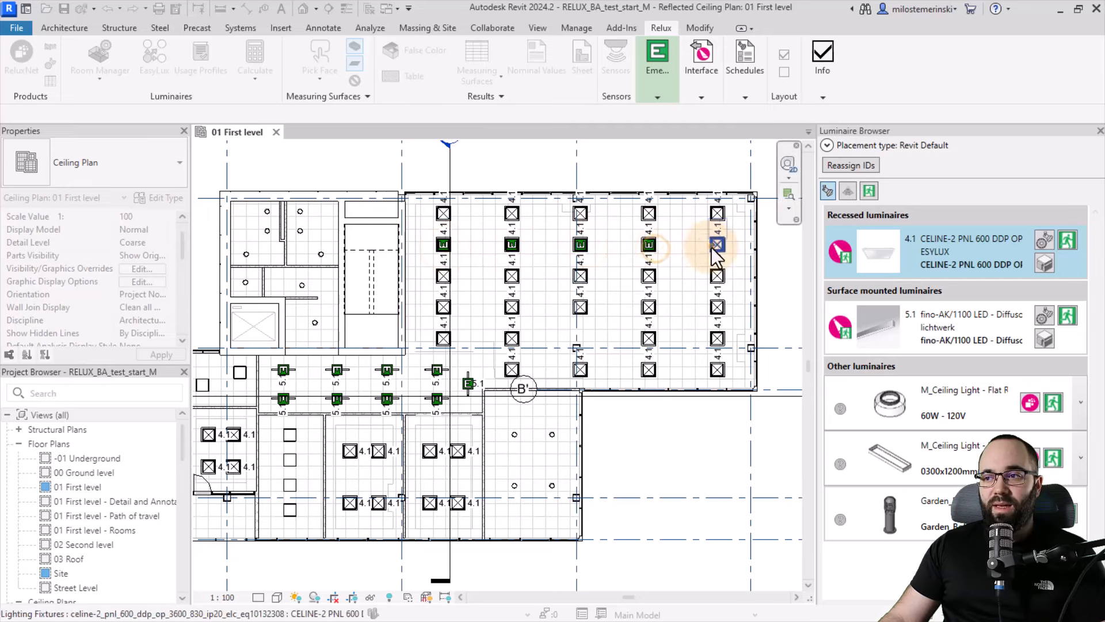
pyautogui.click(717, 244)
pyautogui.click(443, 338)
pyautogui.click(512, 338)
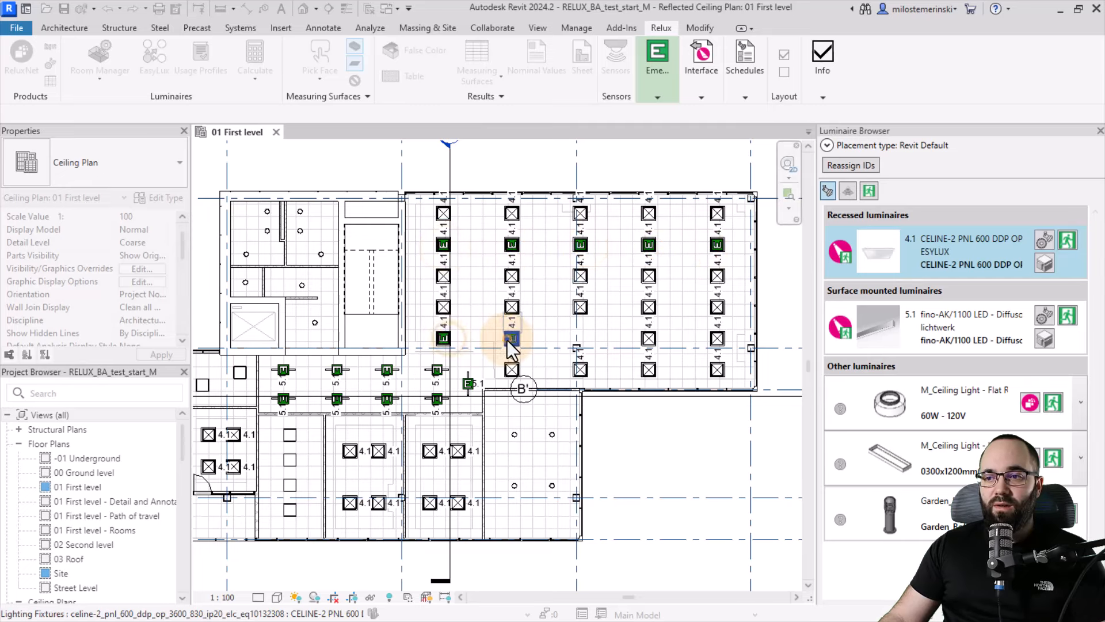
pyautogui.click(649, 339)
pyautogui.click(717, 339)
# - Switch on emergency lighting for the upper-left luminaire in each of the three small offices and finish the On/Off command
pyautogui.scroll(-2, 649, 351)
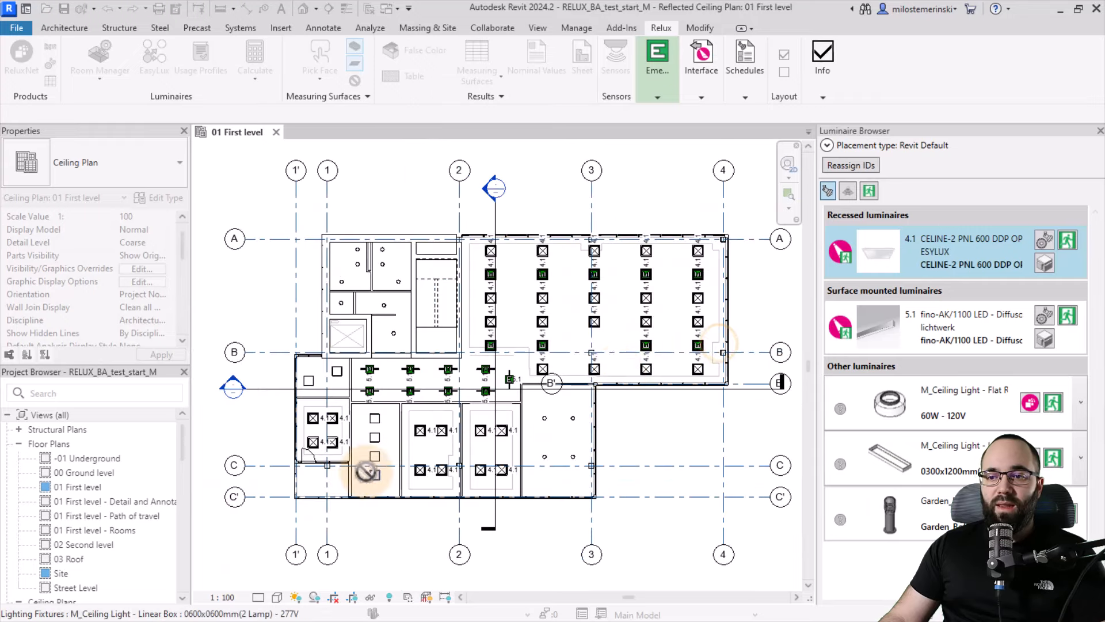
pyautogui.scroll(2, 321, 409)
pyautogui.click(312, 403)
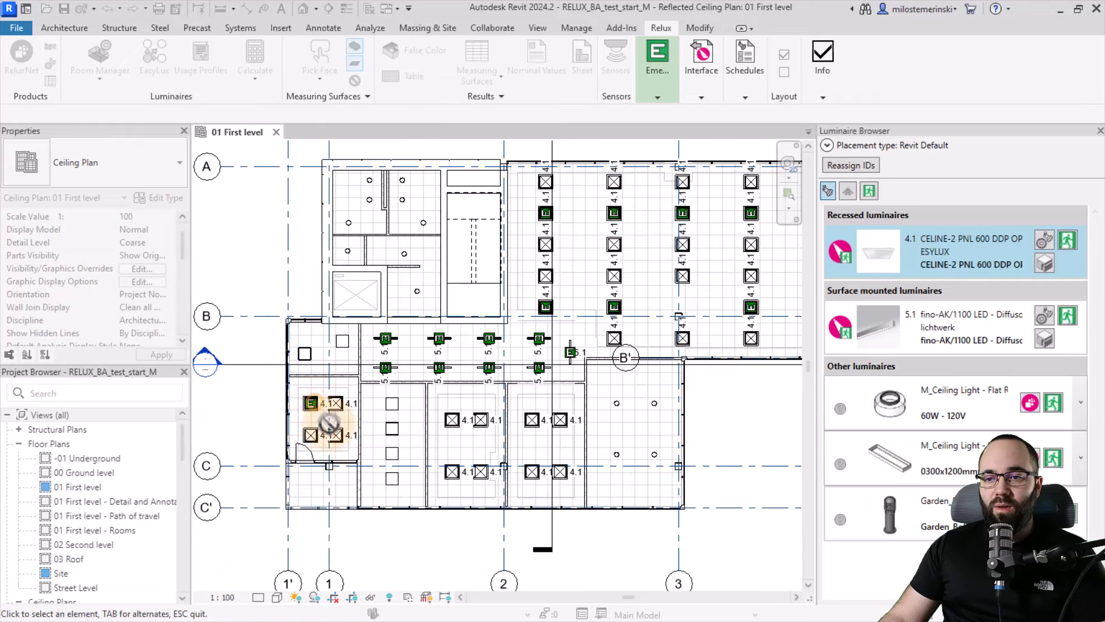
pyautogui.click(452, 420)
pyautogui.click(532, 419)
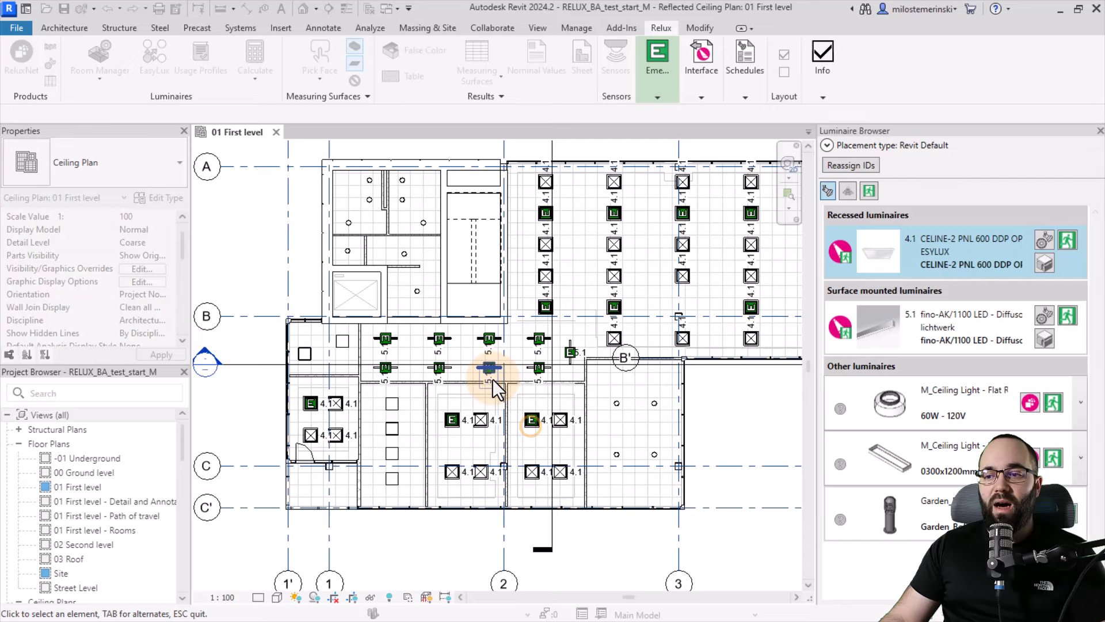
pyautogui.moveTo(502, 367); pyautogui.dragTo(417, 364, button='middle')
pyautogui.click(418, 365)
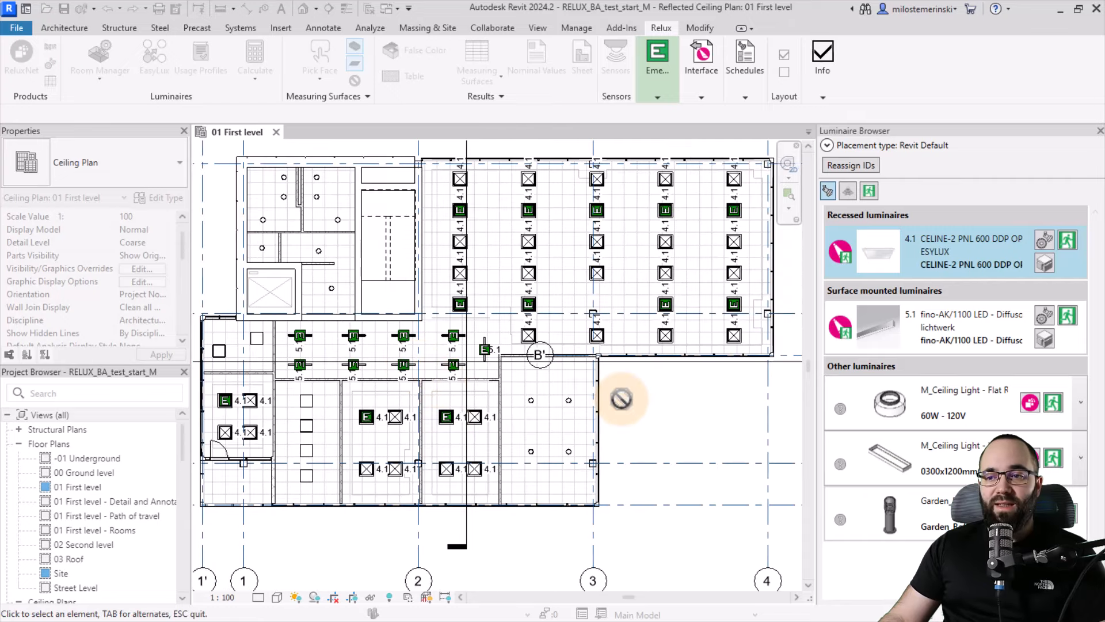
pyautogui.press('Escape')
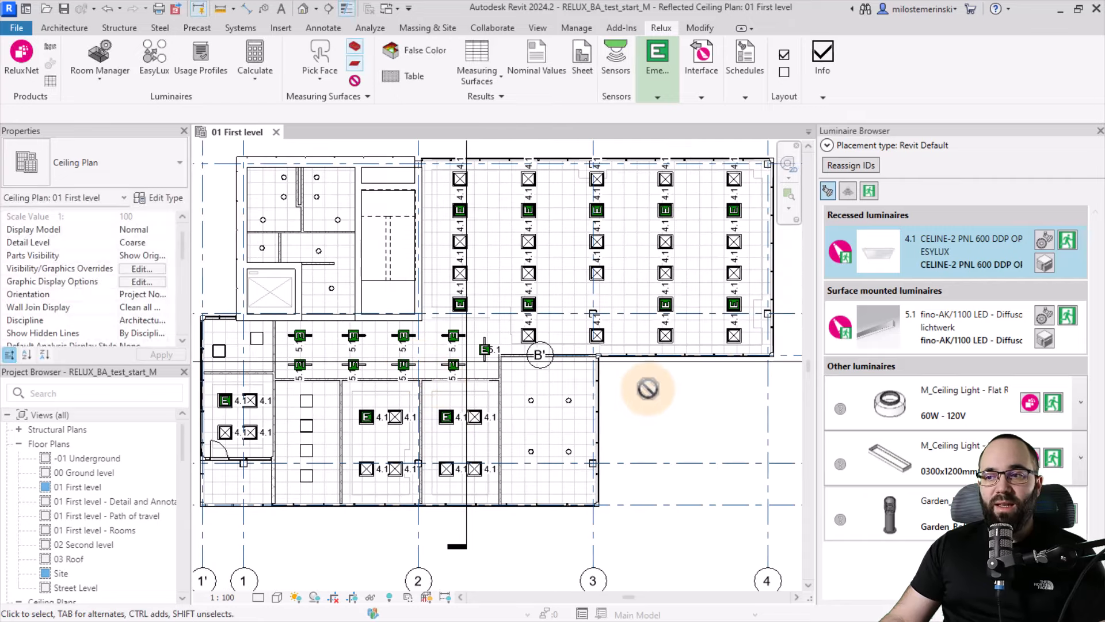
pyautogui.moveTo(647, 389); pyautogui.dragTo(672, 410, button='middle')
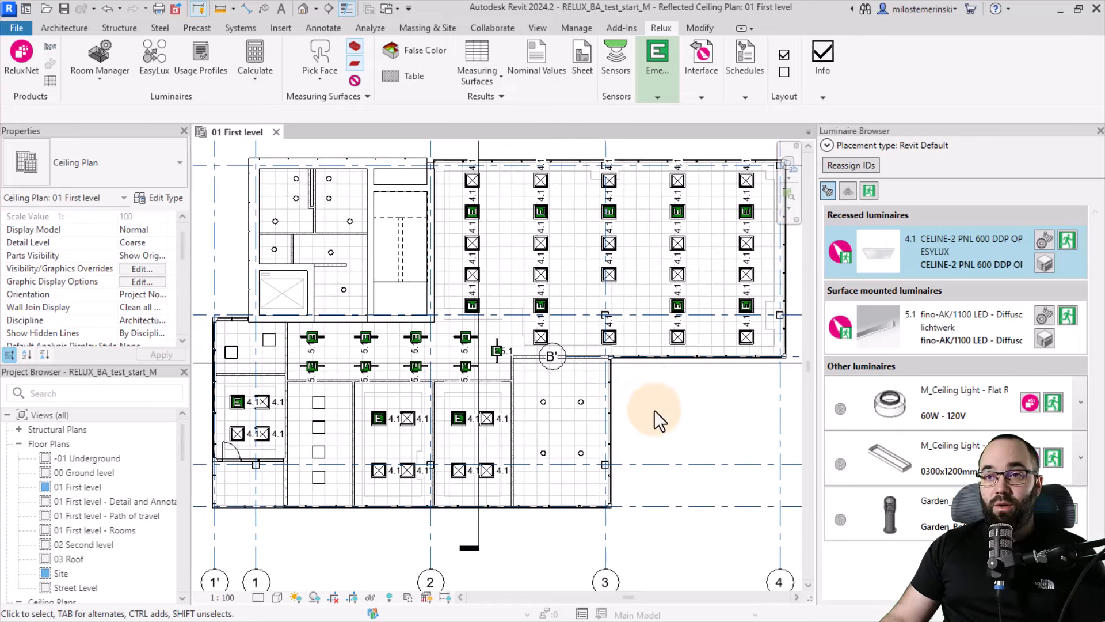
# - Open the 01 First level - Rooms floor plan and turn on the False Color results
pyautogui.doubleClick(61, 532)
pyautogui.scroll(3, 506, 420)
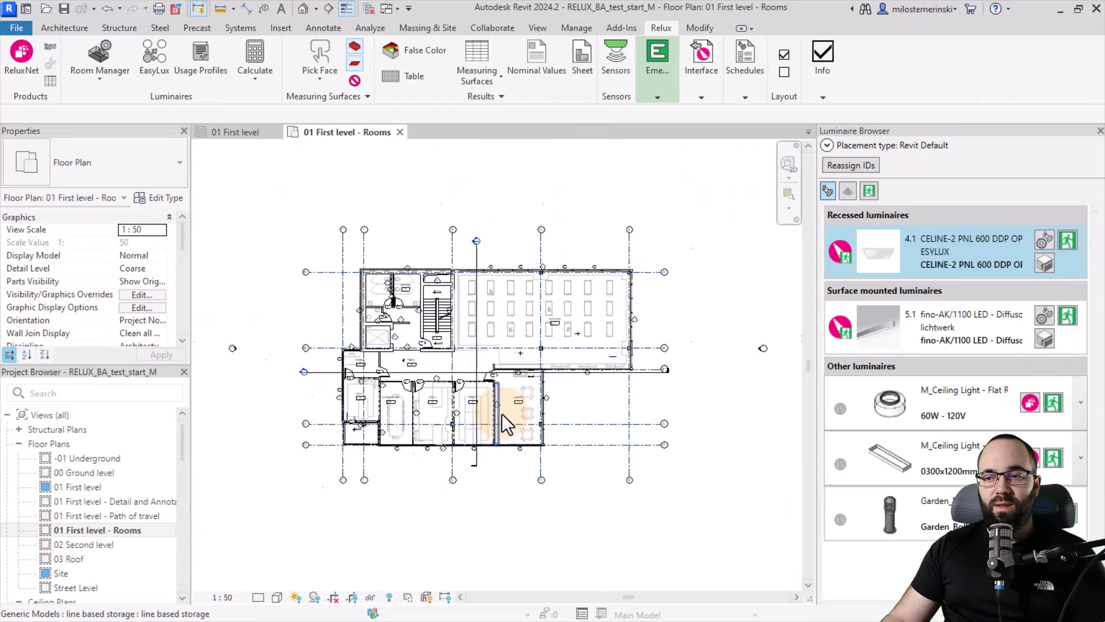
pyautogui.scroll(2, 614, 395)
pyautogui.moveTo(614, 395); pyautogui.dragTo(637, 430, button='middle')
pyautogui.scroll(1, 648, 424)
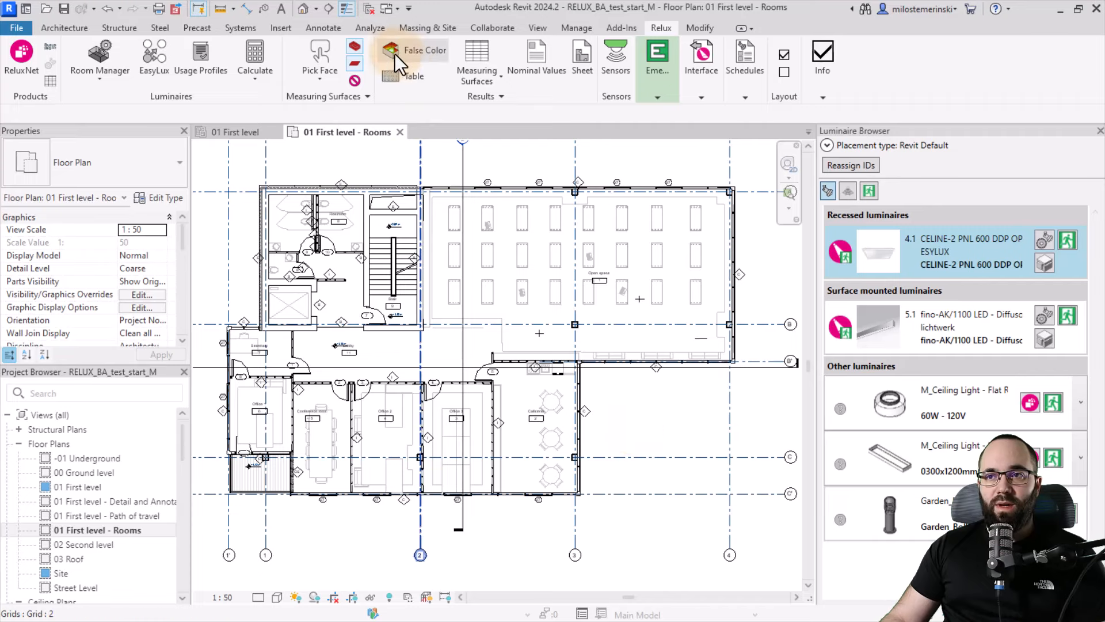
pyautogui.click(416, 53)
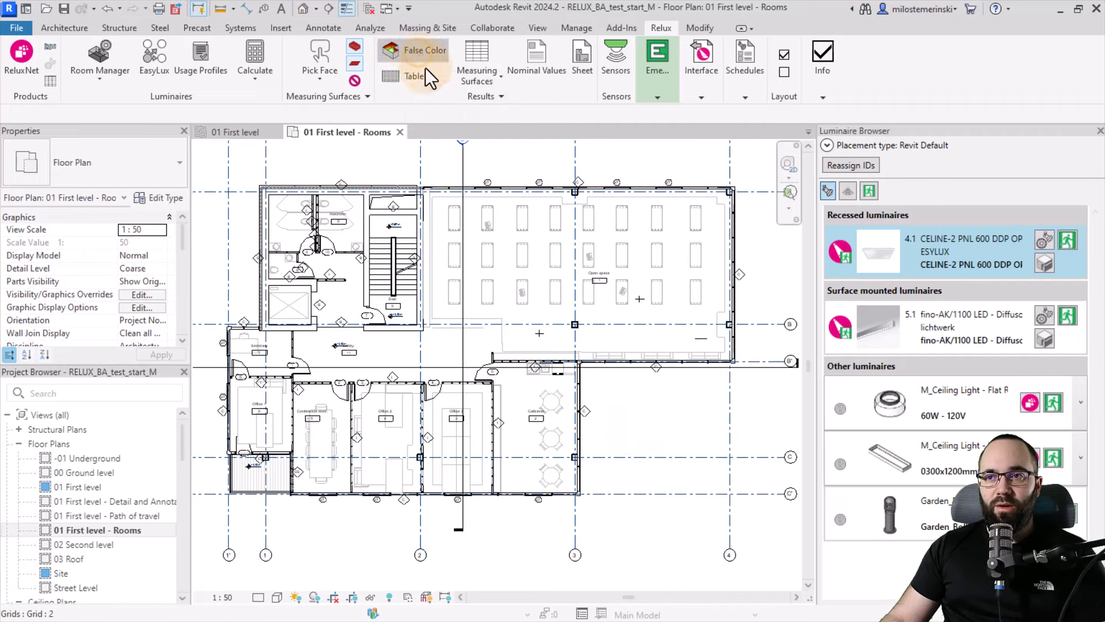
# - Move the false color Illuminance (lx) legend into the empty area outside the cafeteria's outer wall
pyautogui.moveTo(644, 409); pyautogui.dragTo(652, 402, button='middle')
pyautogui.moveTo(212, 553); pyautogui.dragTo(630, 403)
pyautogui.scroll(4, 627, 397)
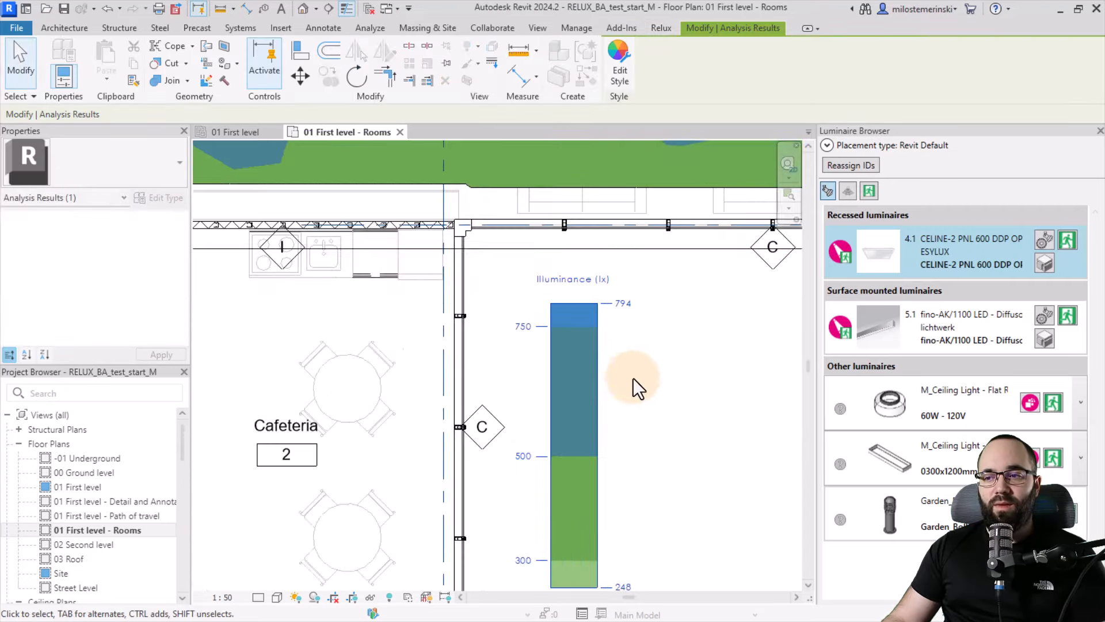
pyautogui.scroll(-1, 633, 378)
pyautogui.click(634, 406)
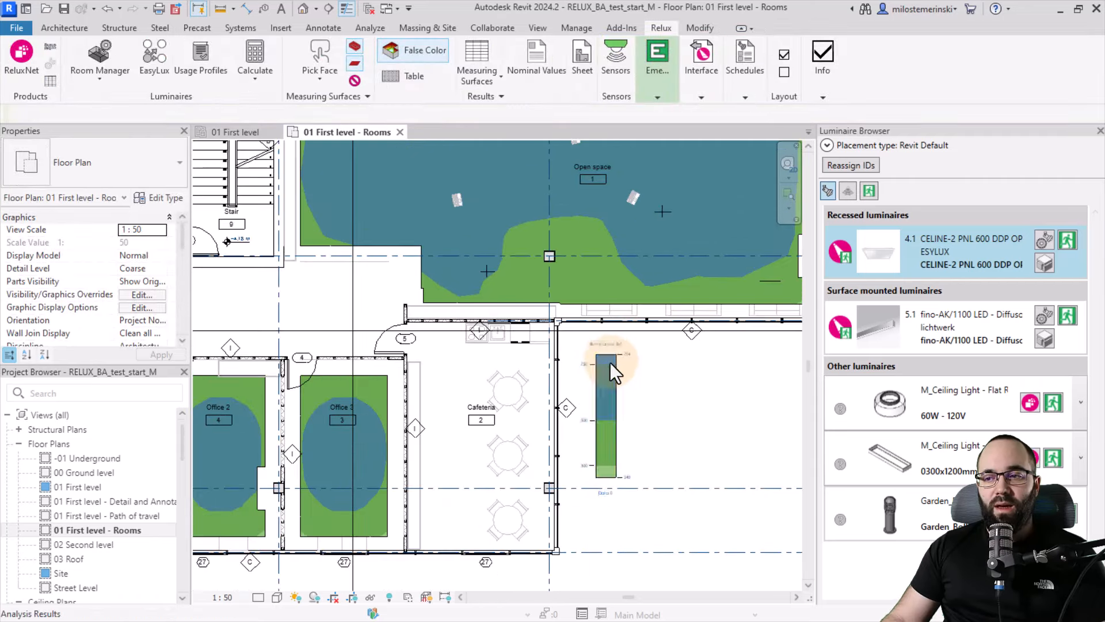
# - Examine the Illuminance legend's color ranges and limits against the false color distribution in the offices and open space
pyautogui.scroll(-3, 613, 382)
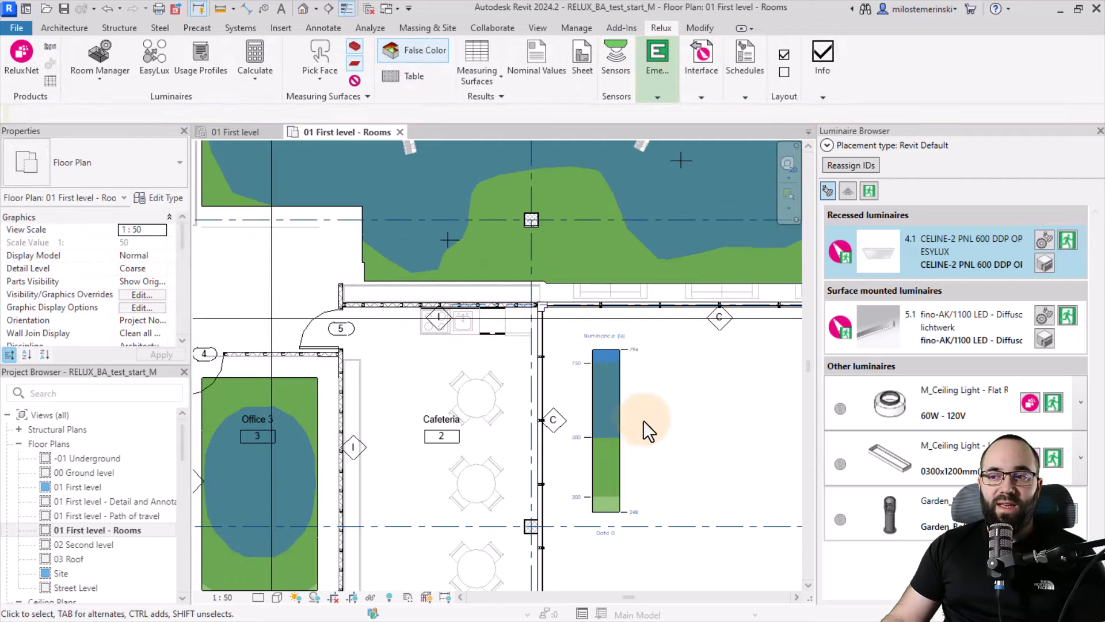
pyautogui.scroll(5, 626, 409)
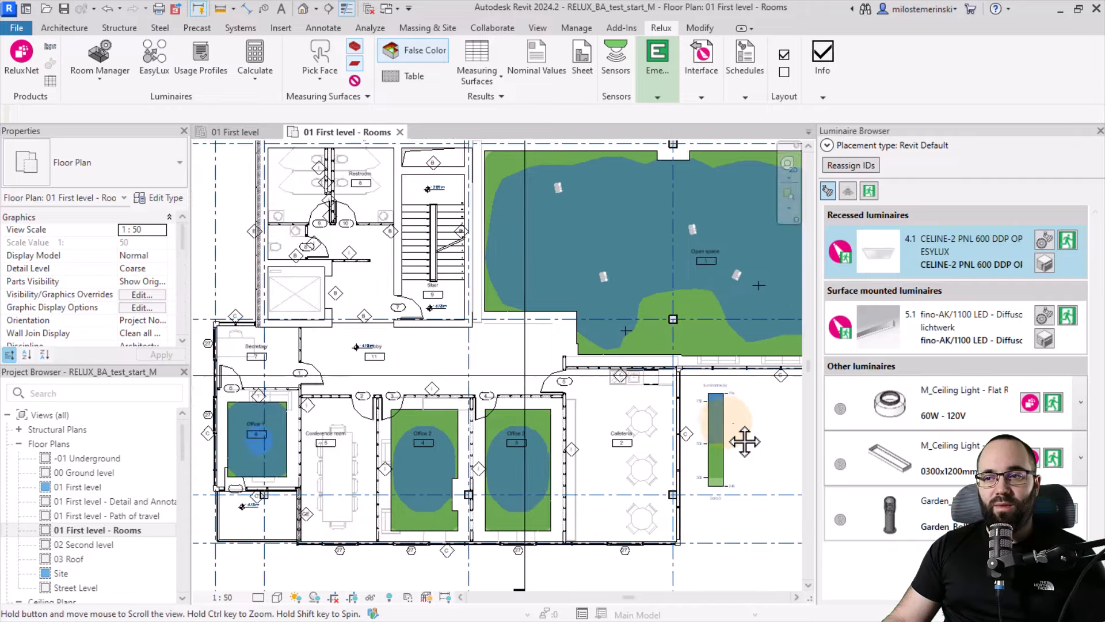
pyautogui.scroll(2, 649, 423)
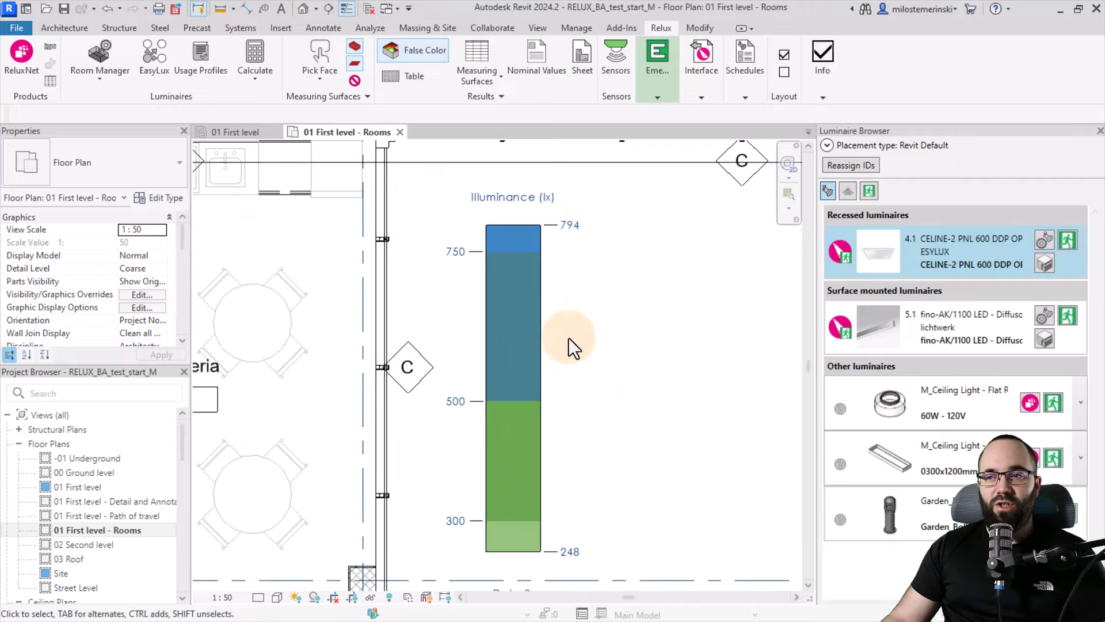
pyautogui.scroll(-2, 569, 337)
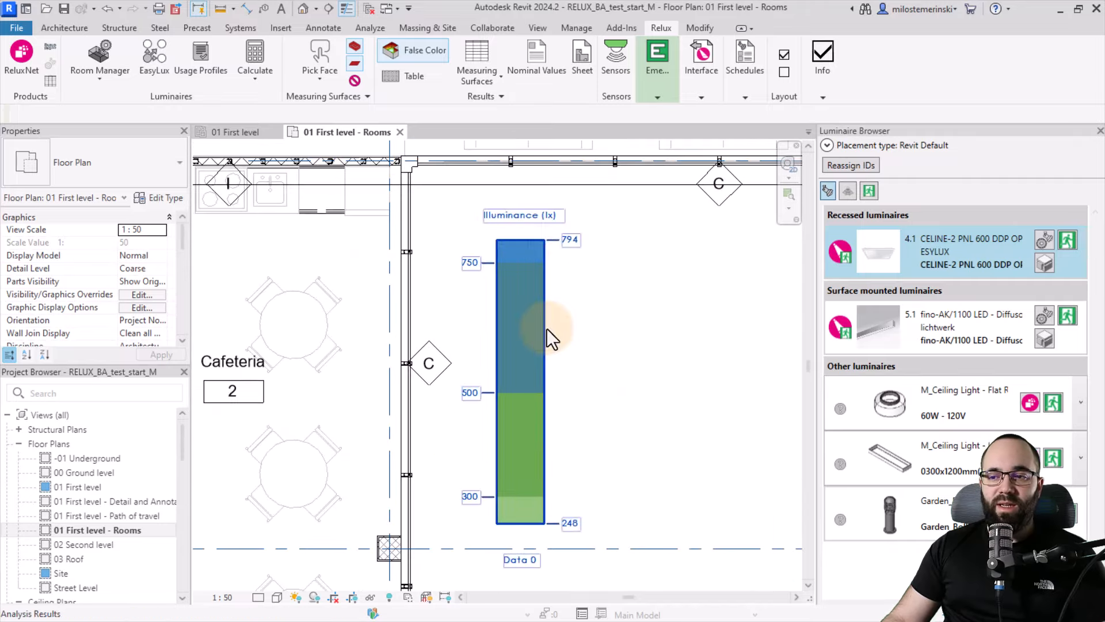
pyautogui.scroll(-1, 547, 328)
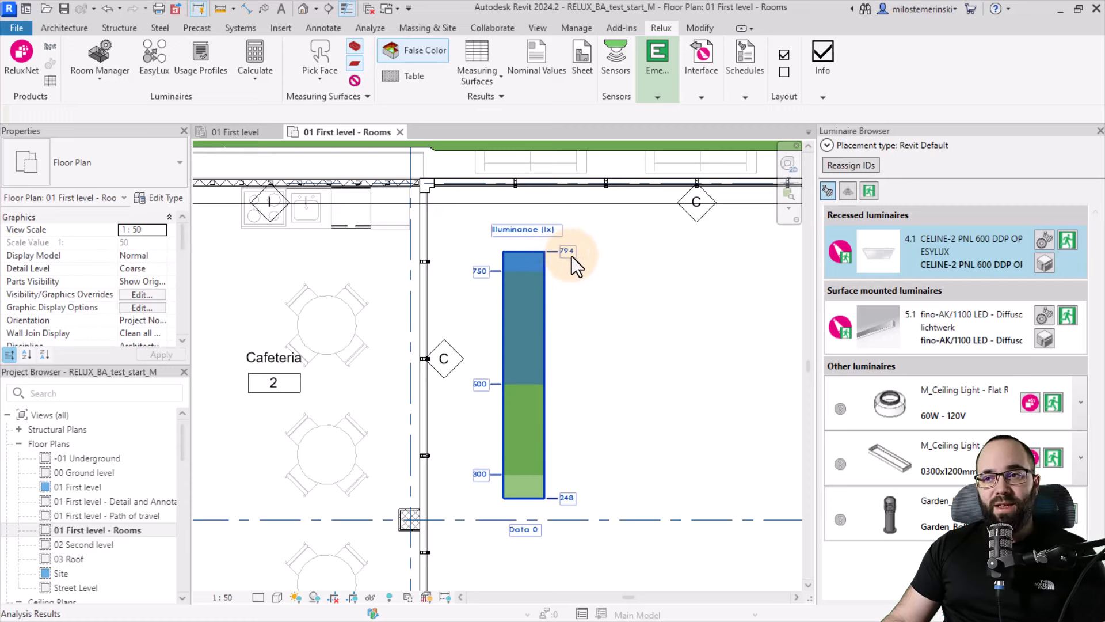
pyautogui.scroll(-2, 553, 333)
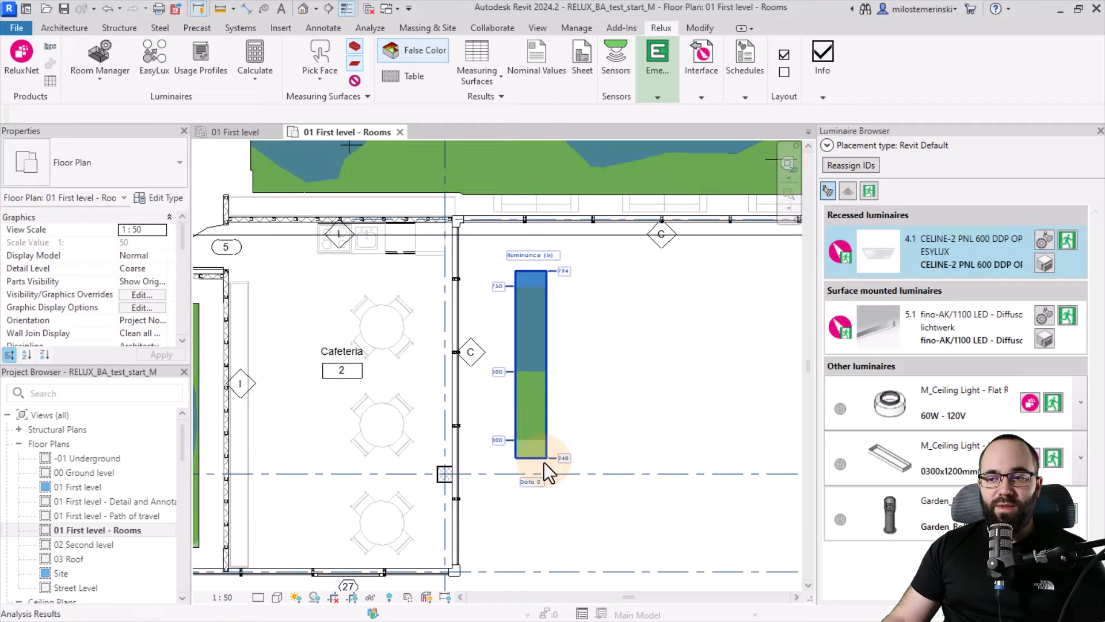
pyautogui.scroll(3, 546, 461)
pyautogui.scroll(-2, 552, 467)
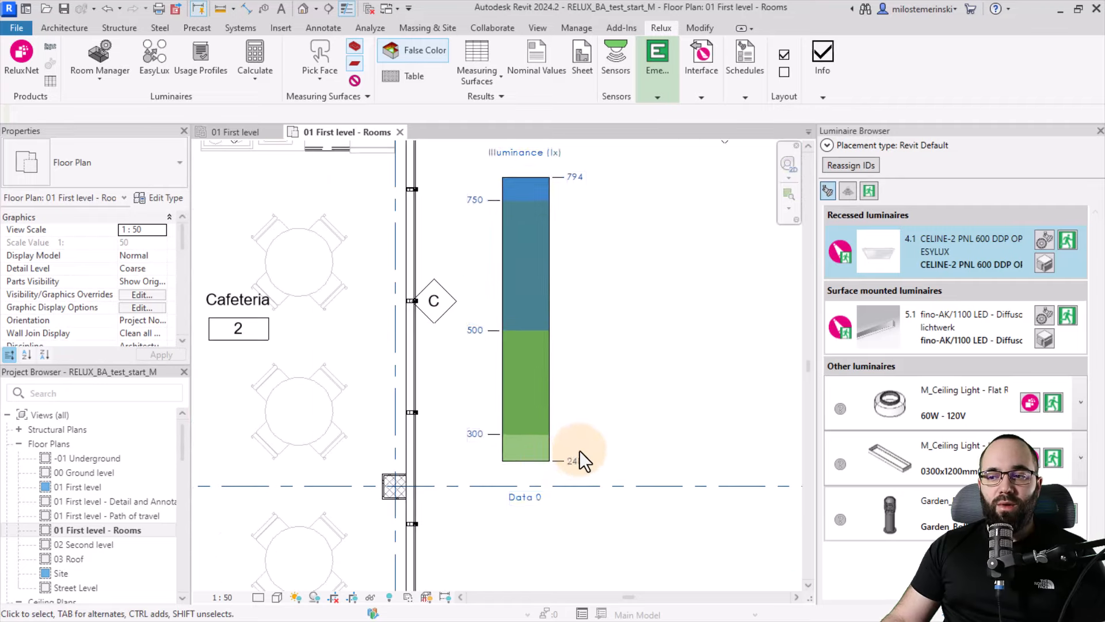
pyautogui.scroll(-4, 582, 460)
pyautogui.moveTo(608, 382); pyautogui.dragTo(682, 462, button='middle')
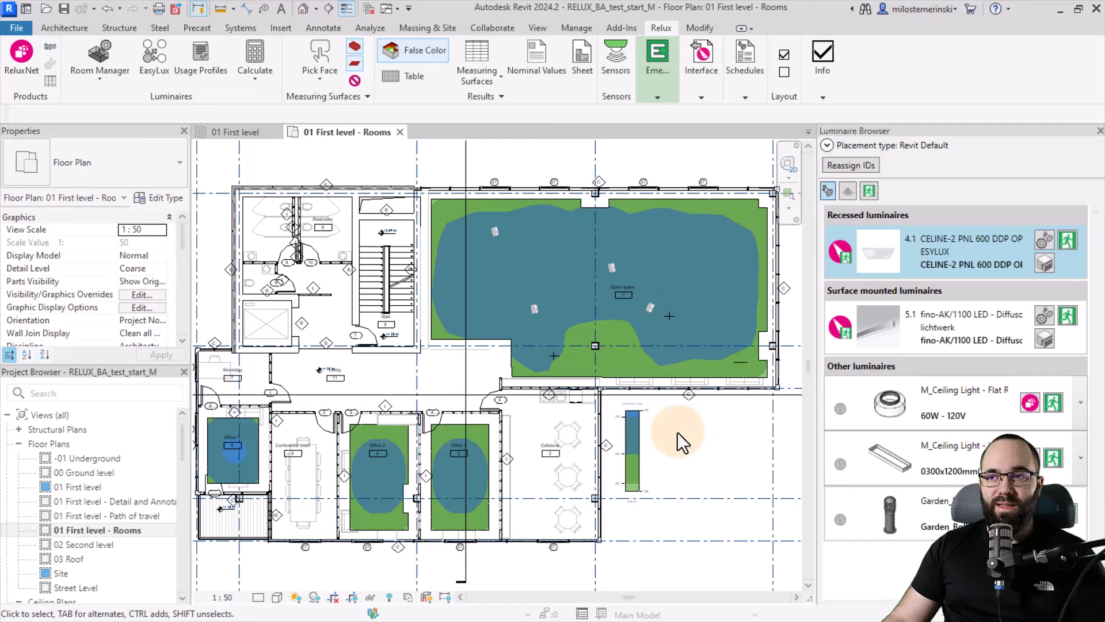
# - Turn off the False Color results and generate the Nominal Values result overview for the first level
pyautogui.click(419, 45)
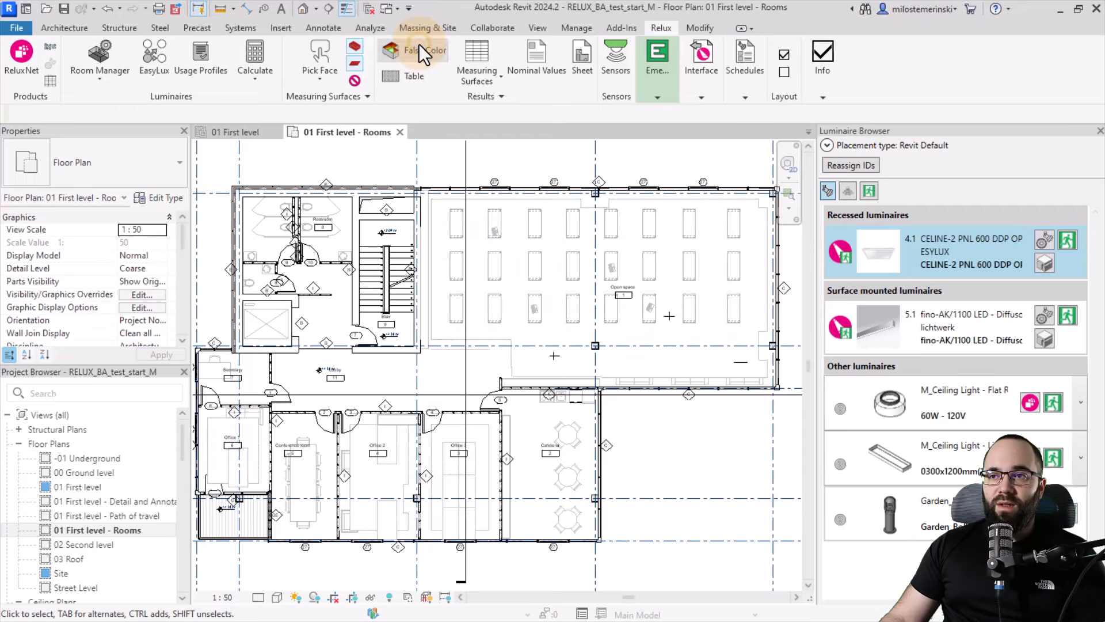
pyautogui.click(537, 75)
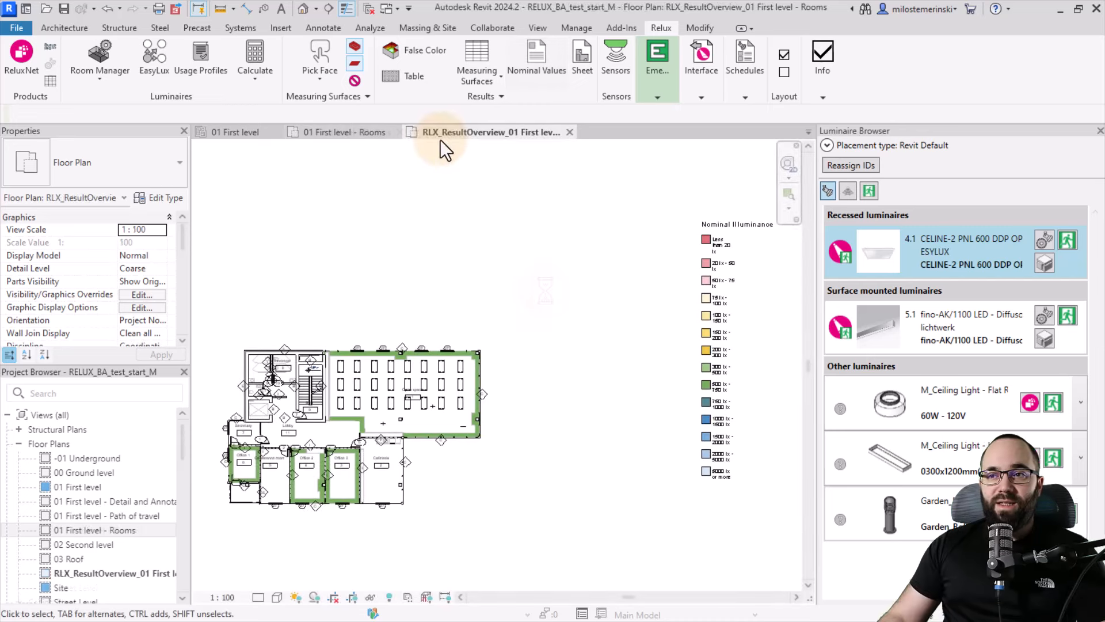
pyautogui.moveTo(552, 426); pyautogui.dragTo(609, 378, button='middle')
pyautogui.scroll(-1, 516, 364)
# - Move the Nominal Illuminance legend close to the outer wall of the open space in the result overview plan
pyautogui.moveTo(705, 276); pyautogui.dragTo(532, 379)
pyautogui.moveTo(568, 311); pyautogui.dragTo(671, 306)
pyautogui.scroll(3, 644, 322)
pyautogui.click(644, 323)
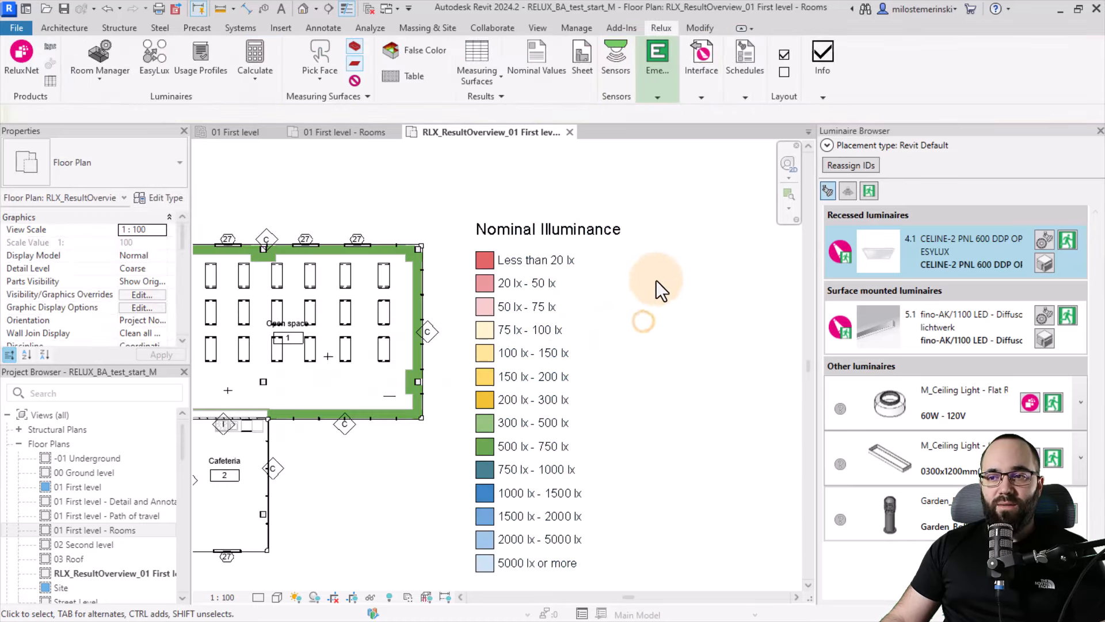
pyautogui.scroll(-1, 655, 280)
pyautogui.moveTo(564, 330); pyautogui.dragTo(549, 341)
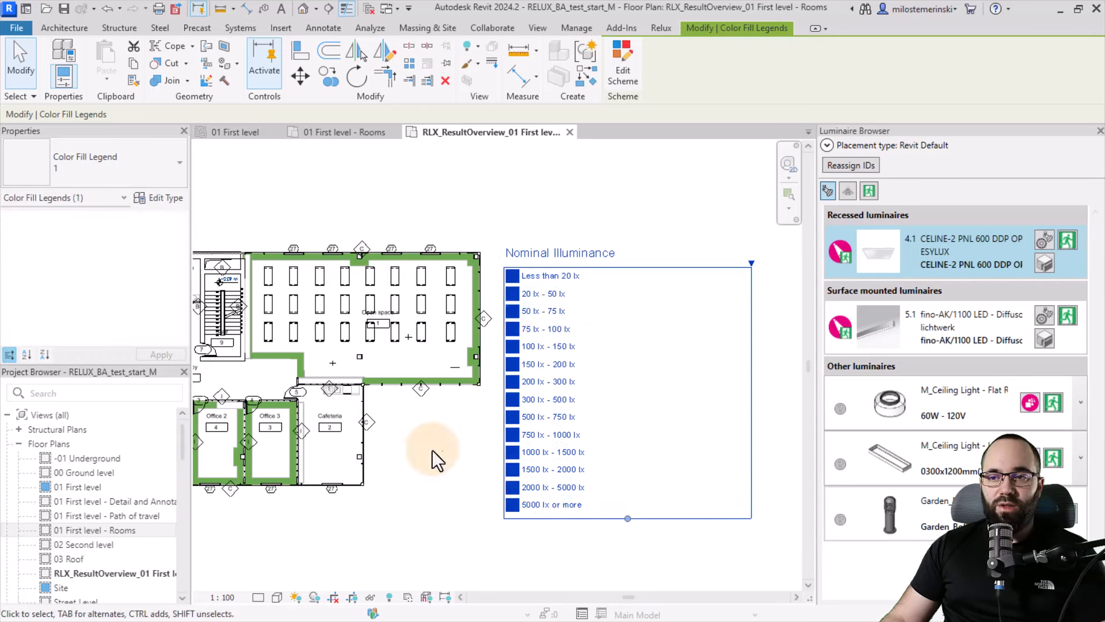
pyautogui.moveTo(447, 440); pyautogui.dragTo(571, 425, button='middle')
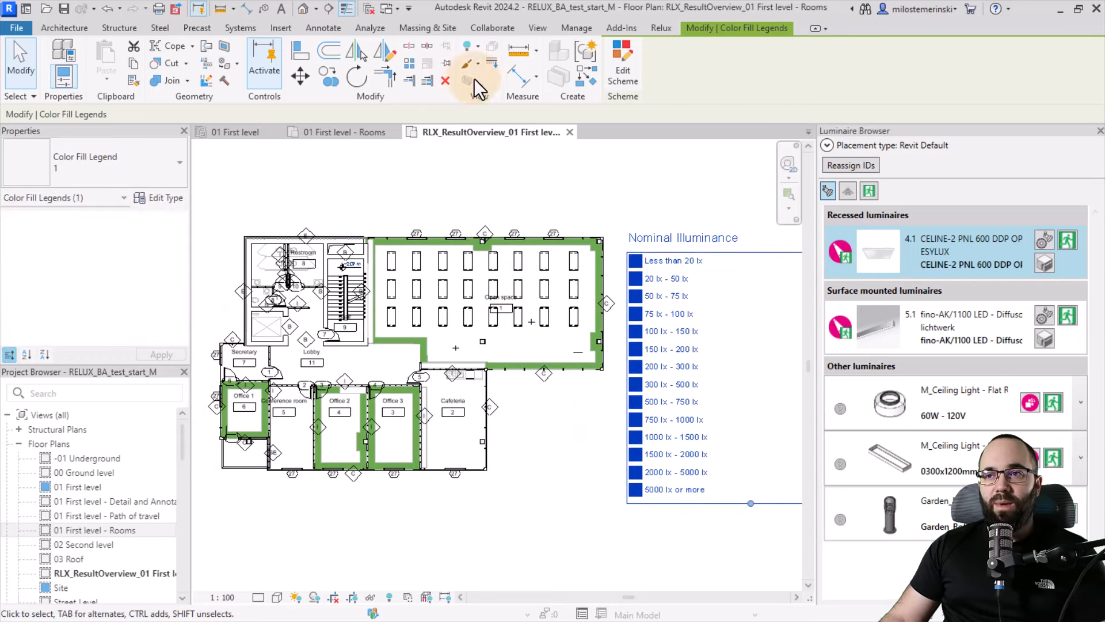
# - Turn off the filled measuring surface display and compare the office and open space colors with the Nominal Illuminance legend
pyautogui.click(659, 28)
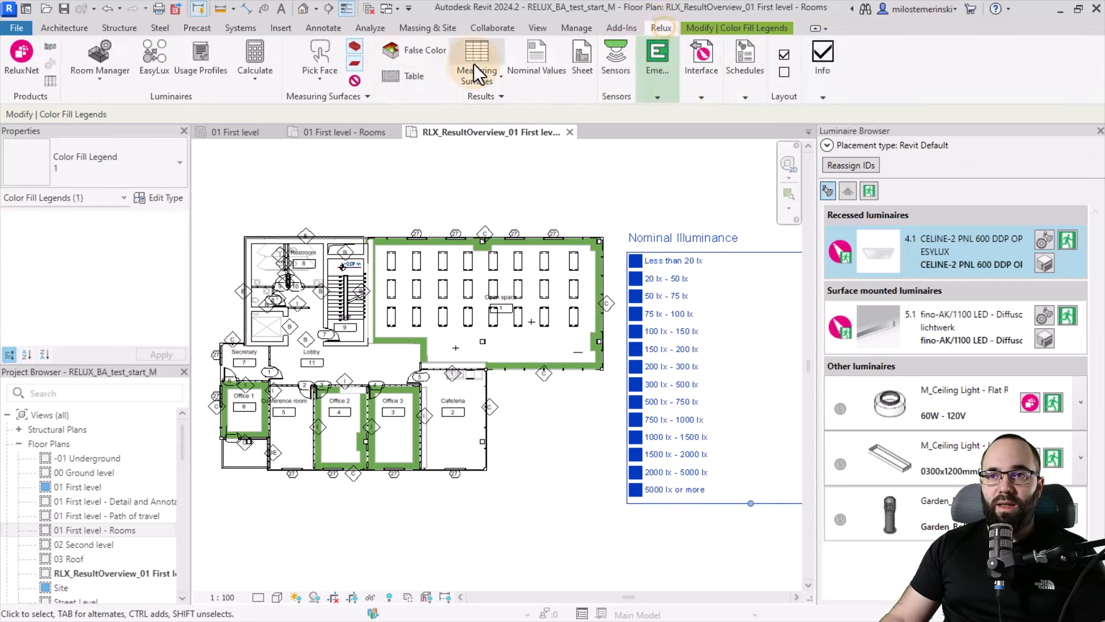
pyautogui.click(354, 50)
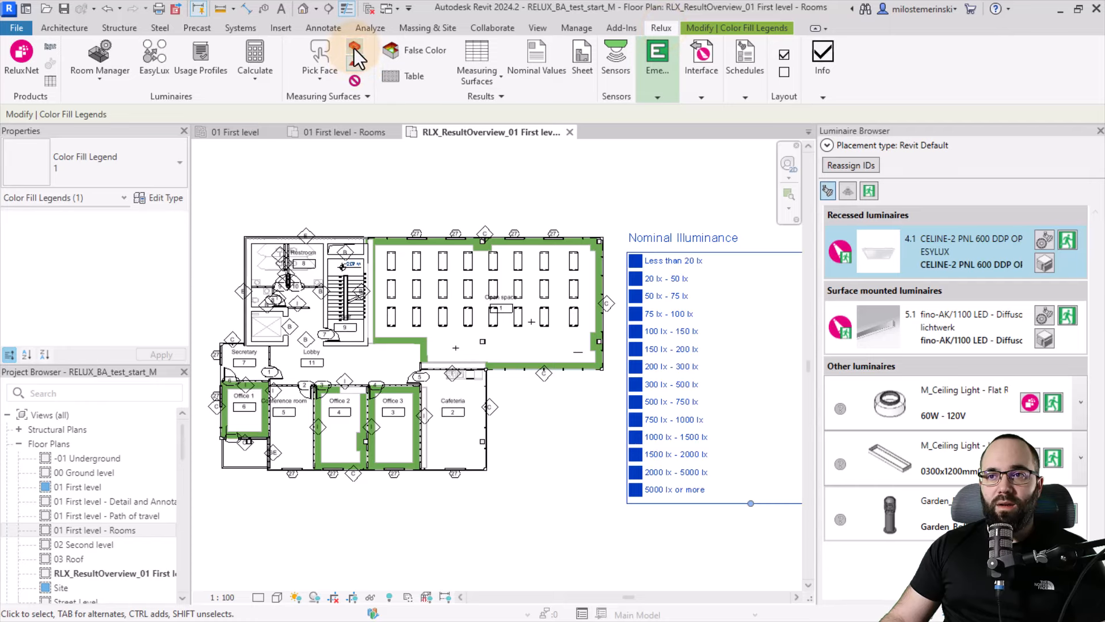
pyautogui.moveTo(553, 401); pyautogui.dragTo(569, 426, button='middle')
pyautogui.scroll(1, 525, 380)
pyautogui.click(482, 424)
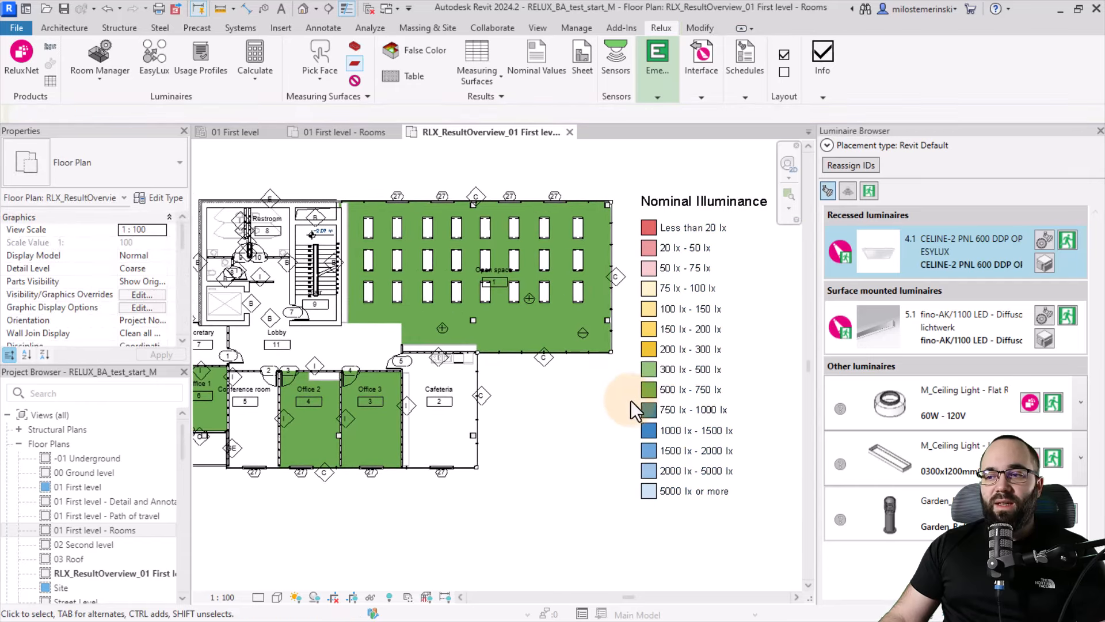
pyautogui.click(646, 395)
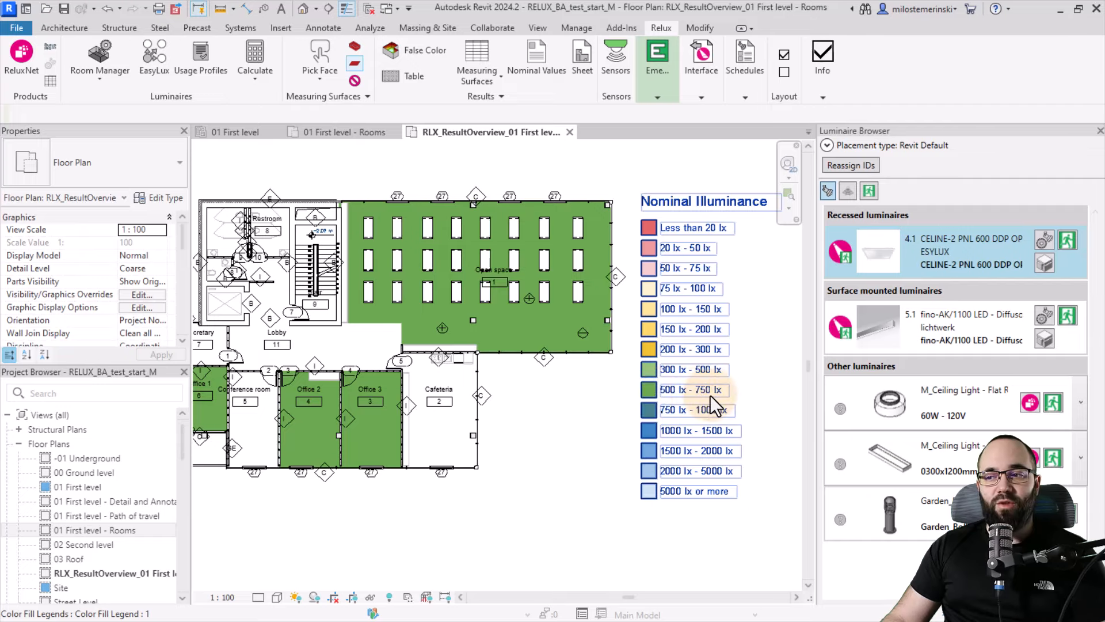
pyautogui.click(627, 390)
pyautogui.moveTo(556, 406); pyautogui.dragTo(641, 424, button='middle')
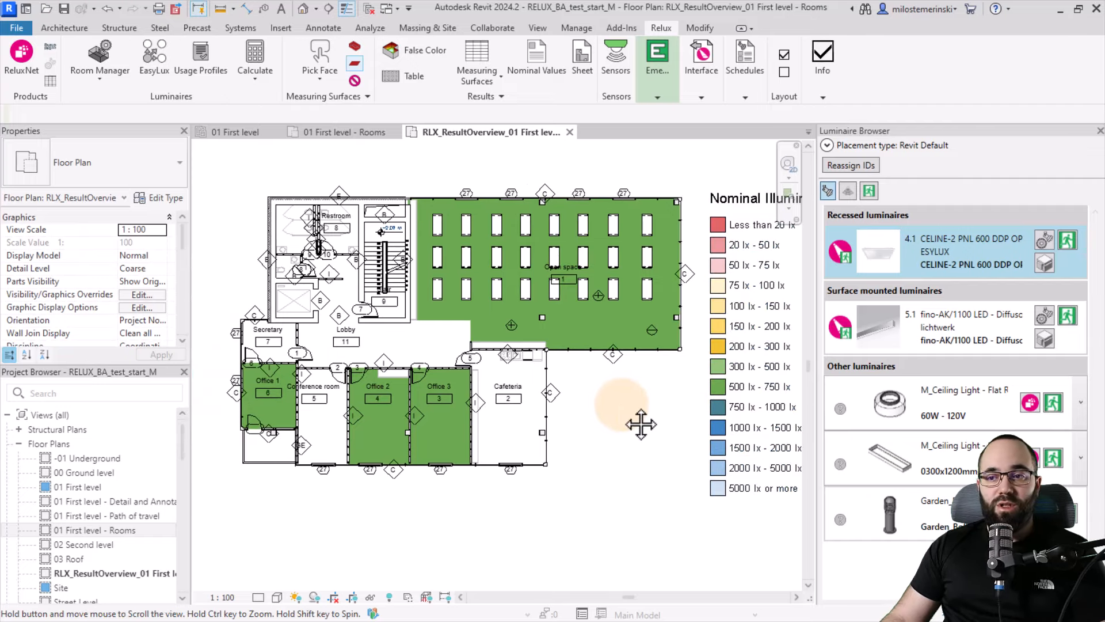
pyautogui.moveTo(611, 432); pyautogui.dragTo(626, 432, button='middle')
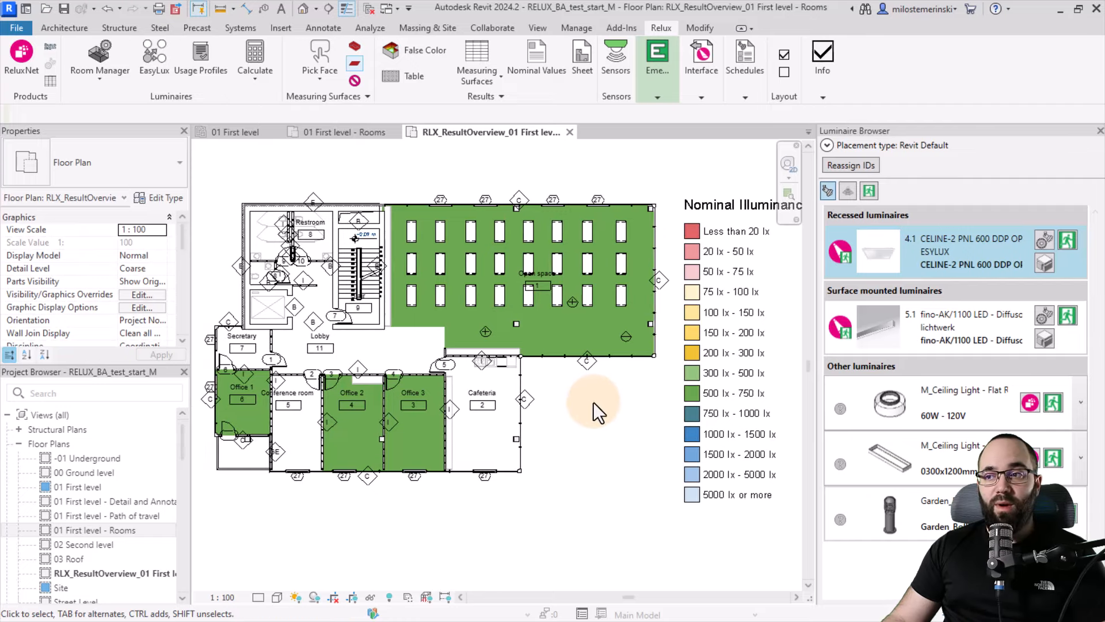
pyautogui.scroll(-2, 593, 402)
pyautogui.moveTo(610, 415); pyautogui.dragTo(594, 420, button='middle')
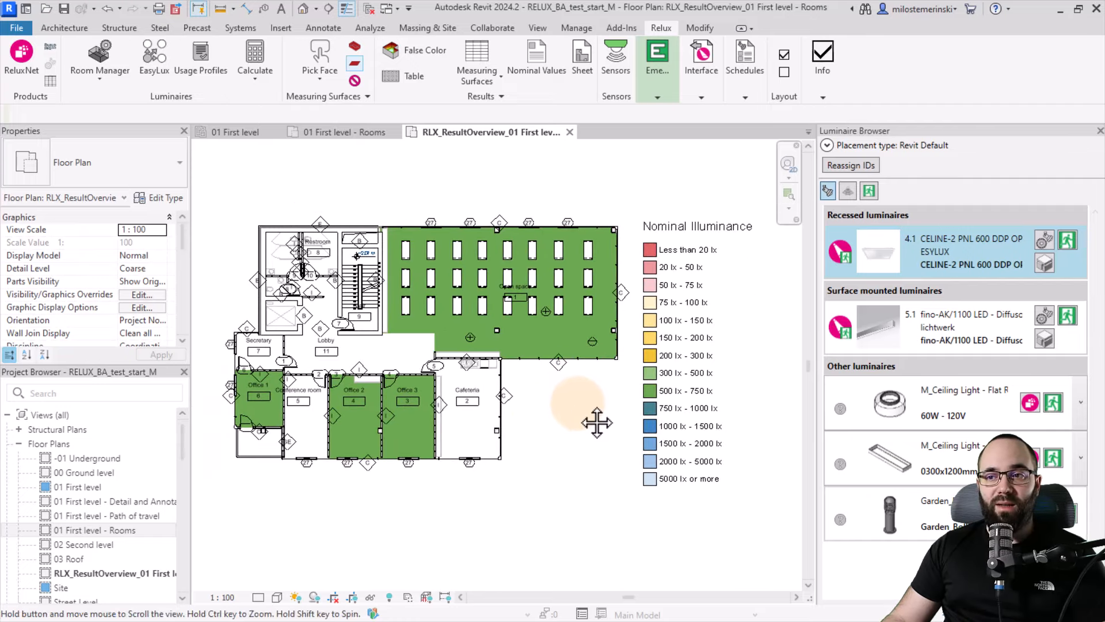
# - Display the Table results in the 01 First level - Rooms plan and inspect the illuminance values in Office 2
pyautogui.click(339, 135)
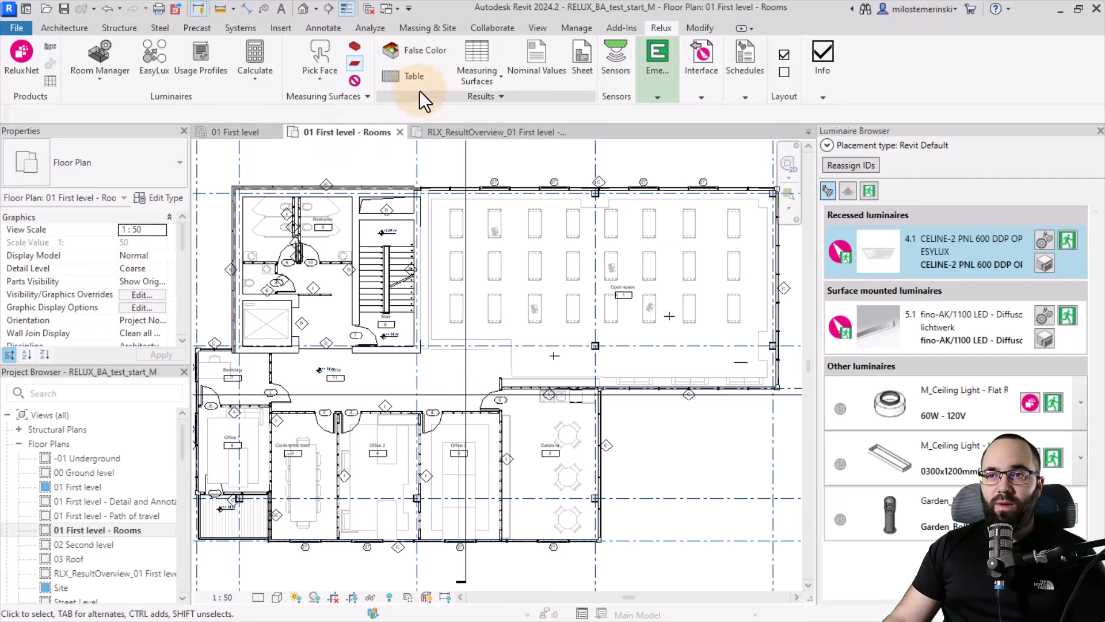
pyautogui.click(405, 81)
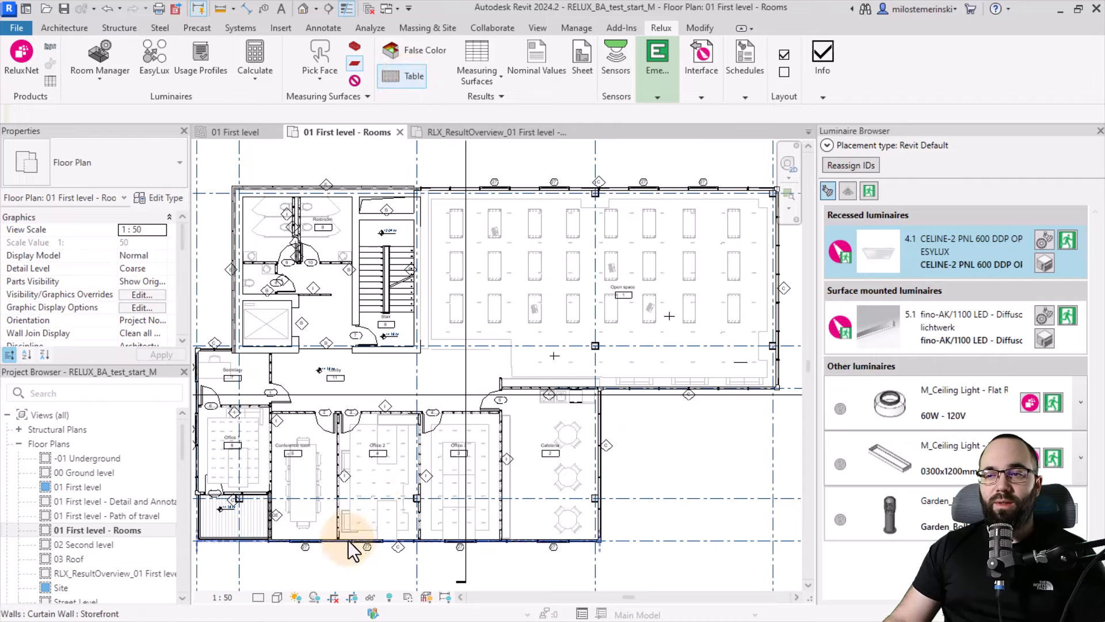
pyautogui.scroll(4, 369, 524)
pyautogui.scroll(2, 323, 423)
pyautogui.scroll(2, 320, 418)
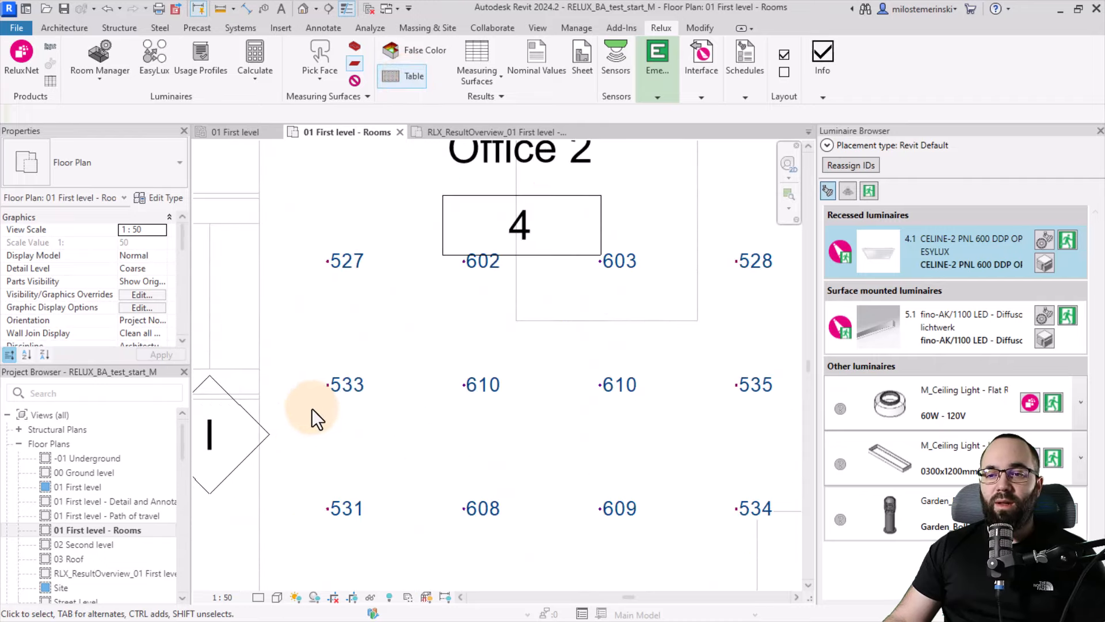
pyautogui.scroll(-2, 345, 426)
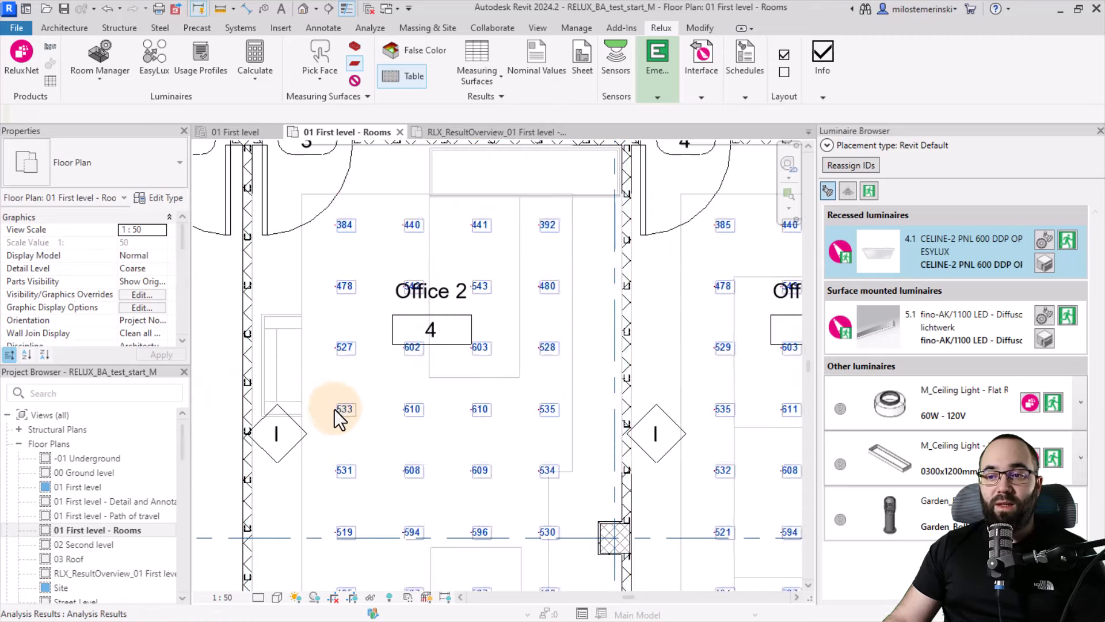
pyautogui.scroll(-3, 334, 410)
# - Examine the calculated illuminance values at the grid points in Office 3 and across the open space
pyautogui.moveTo(483, 469); pyautogui.dragTo(311, 383, button='middle')
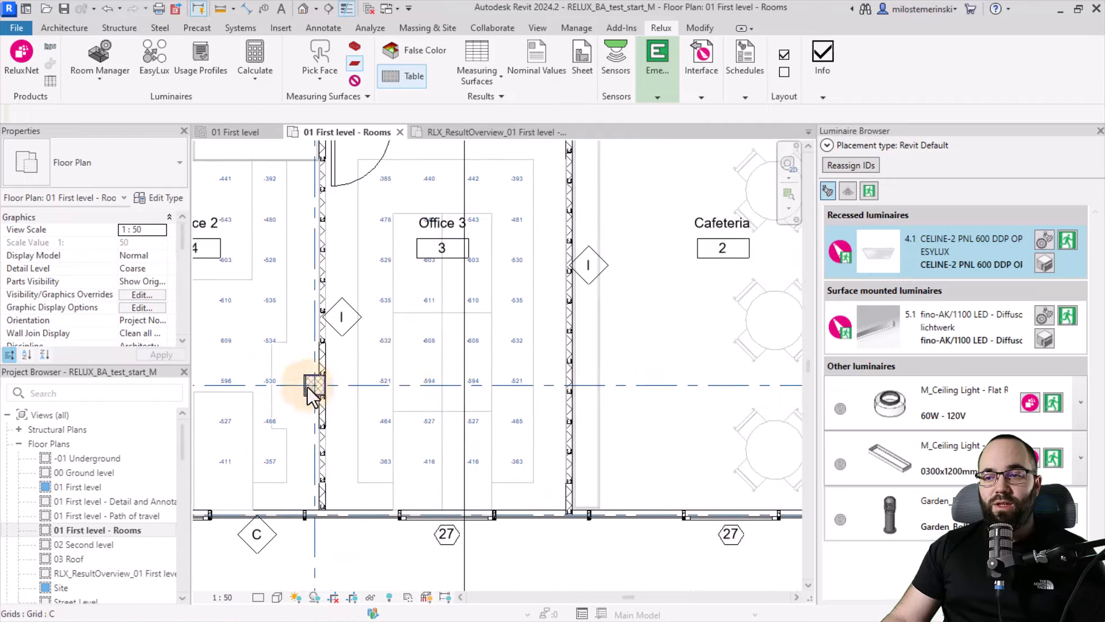
pyautogui.scroll(2, 538, 473)
pyautogui.scroll(-3, 498, 516)
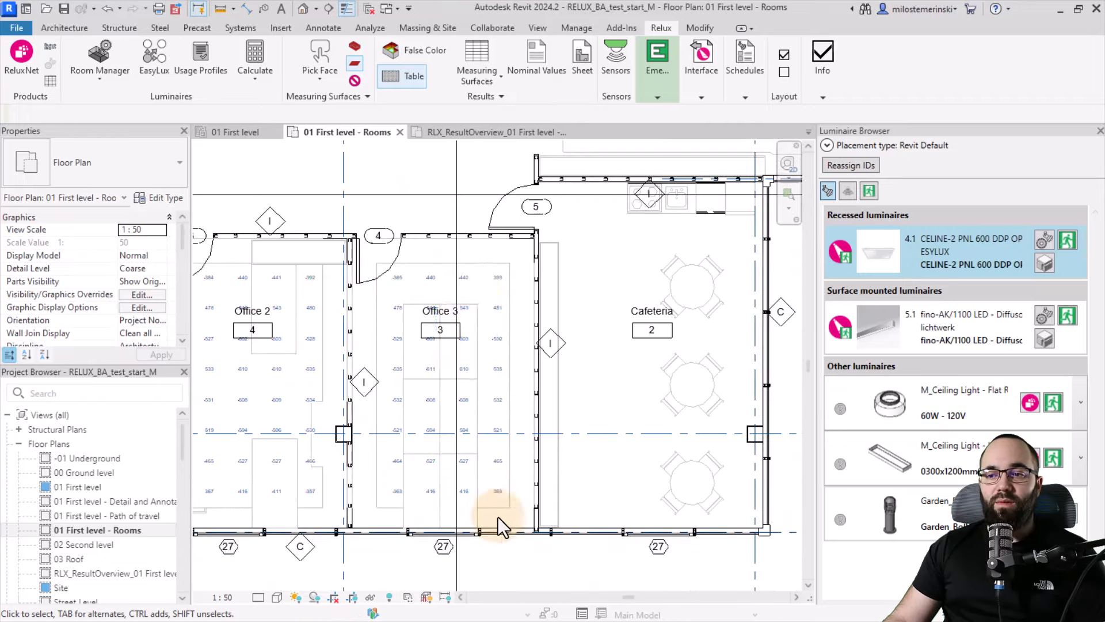
pyautogui.scroll(5, 509, 309)
pyautogui.scroll(-5, 485, 383)
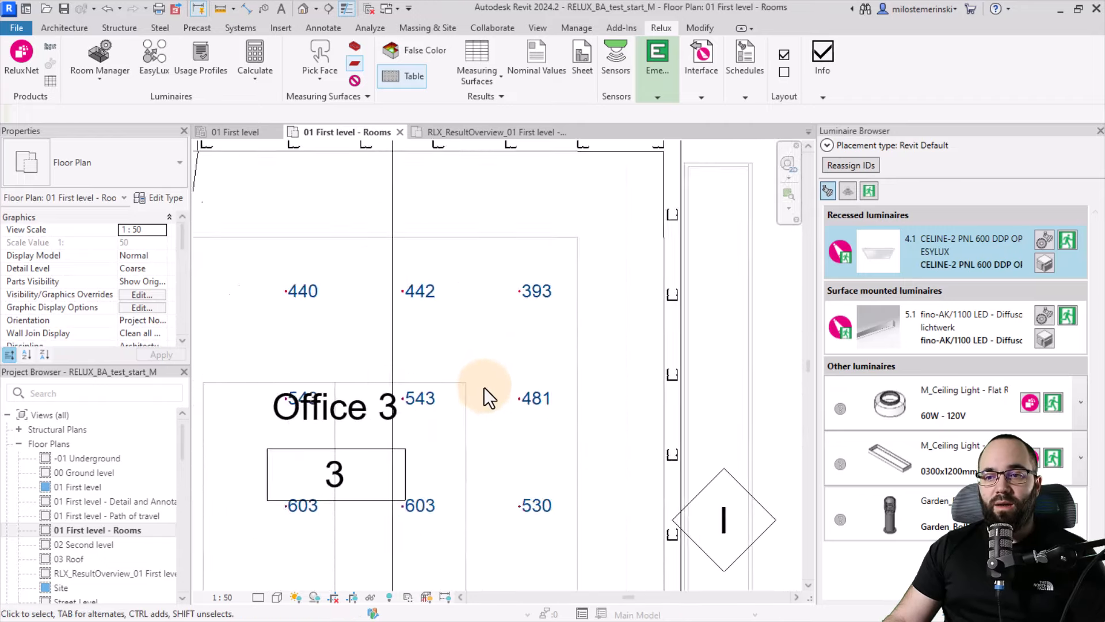
pyautogui.moveTo(484, 387); pyautogui.dragTo(499, 504, button='middle')
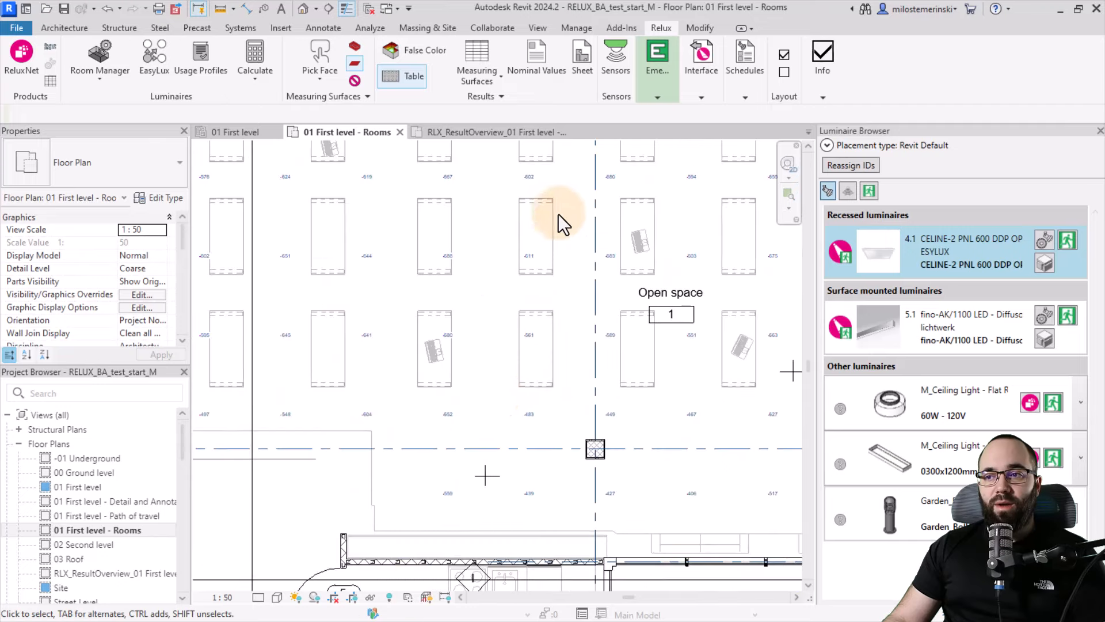
pyautogui.scroll(3, 475, 268)
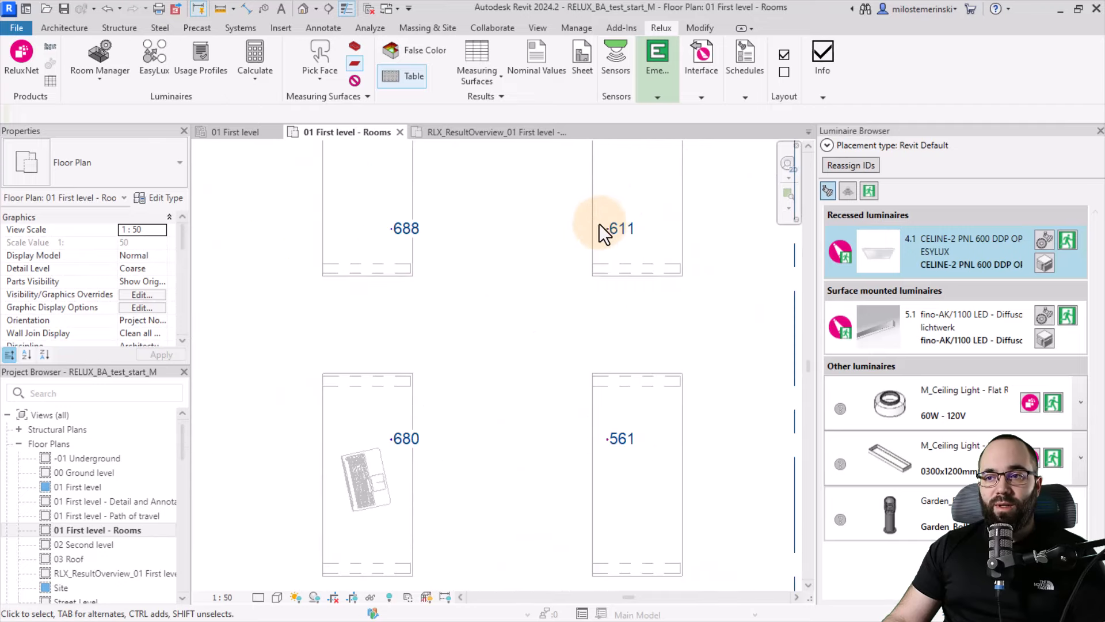
pyautogui.scroll(-2, 520, 286)
pyautogui.moveTo(524, 385); pyautogui.dragTo(256, 120, button='middle')
pyautogui.moveTo(592, 282); pyautogui.dragTo(573, 410, button='middle')
pyautogui.scroll(-5, 504, 321)
pyautogui.scroll(-6, 458, 344)
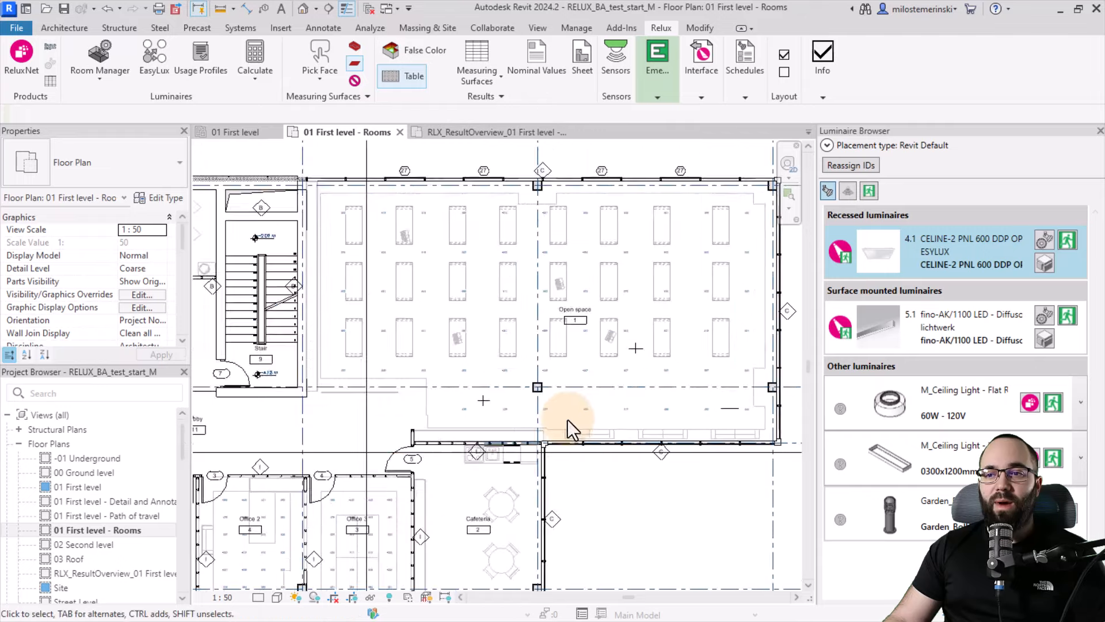
# - Turn off the Table results in the Rooms plan and open the 01 First level ceiling plan
pyautogui.scroll(3, 657, 442)
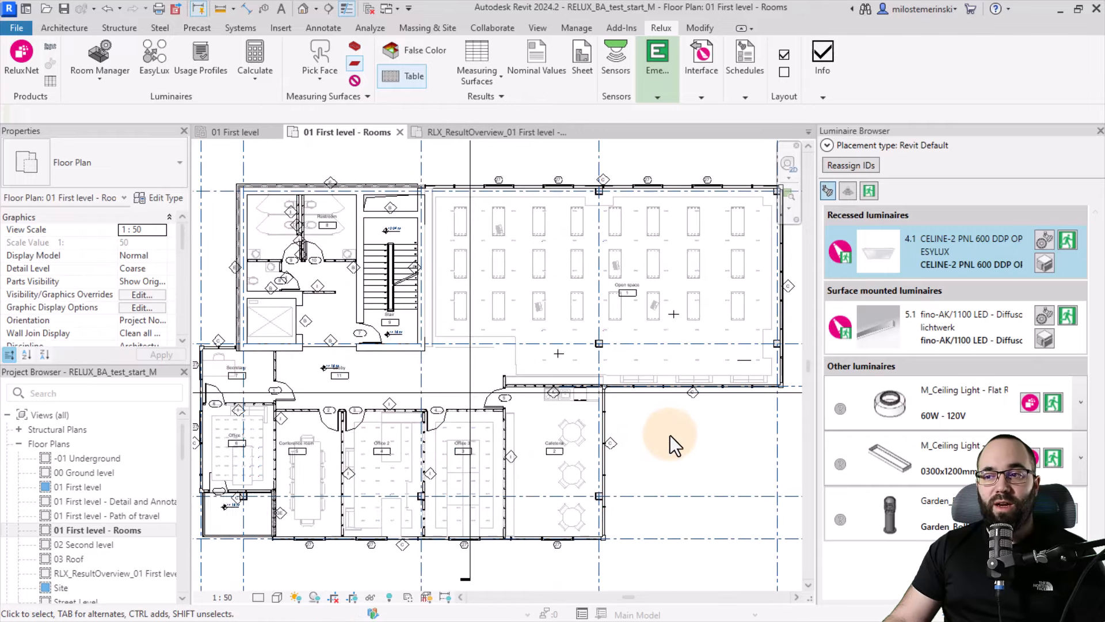
pyautogui.click(403, 79)
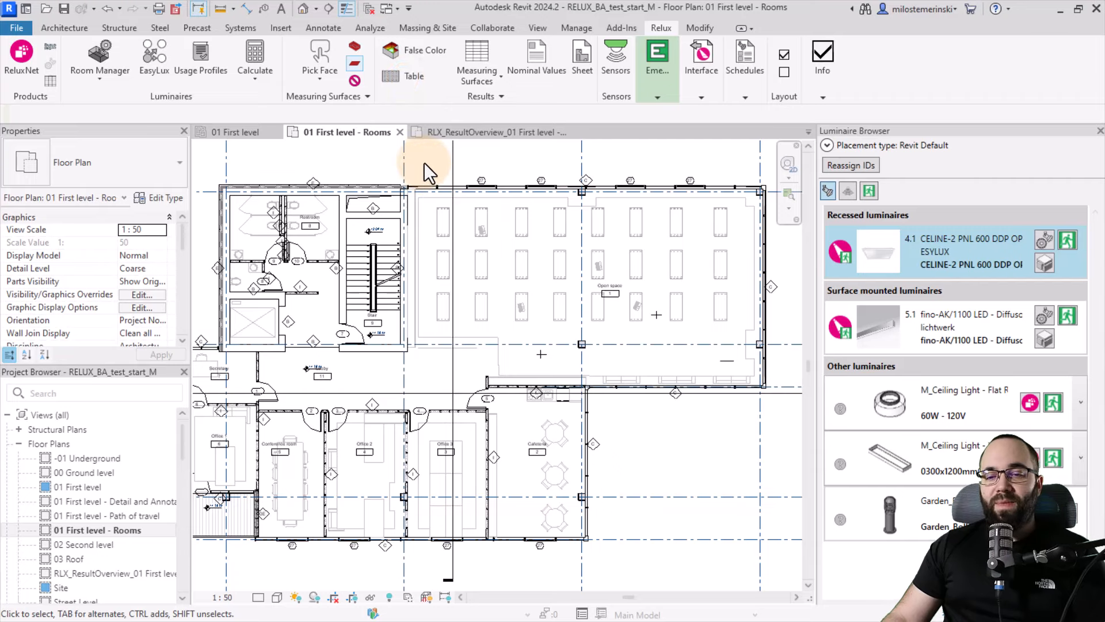
pyautogui.scroll(-3, 99, 530)
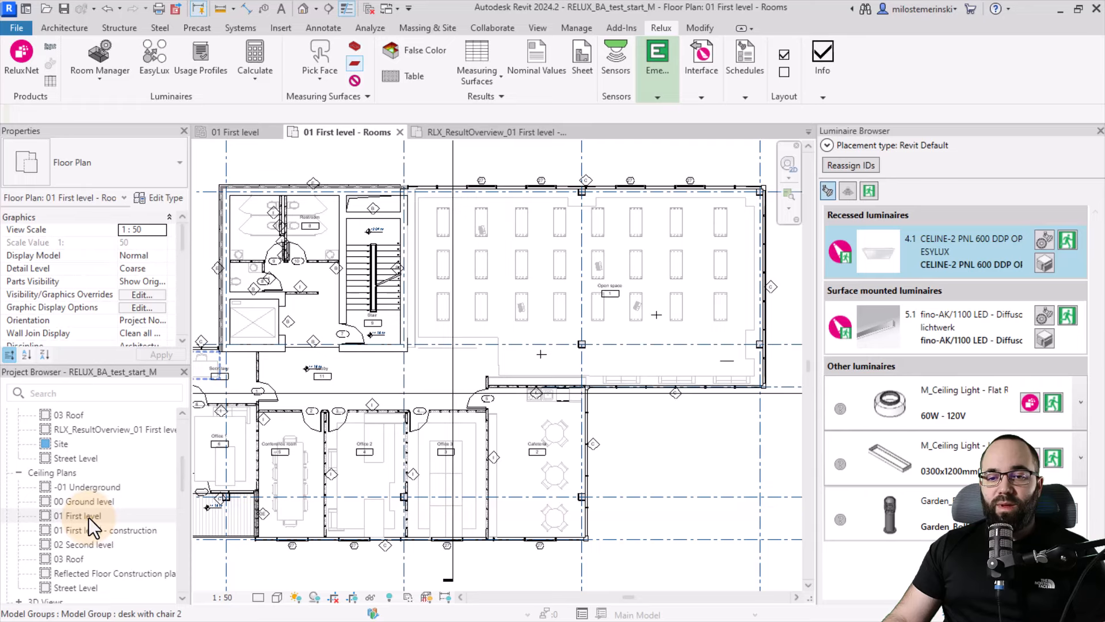
pyautogui.doubleClick(88, 516)
pyautogui.click(646, 373)
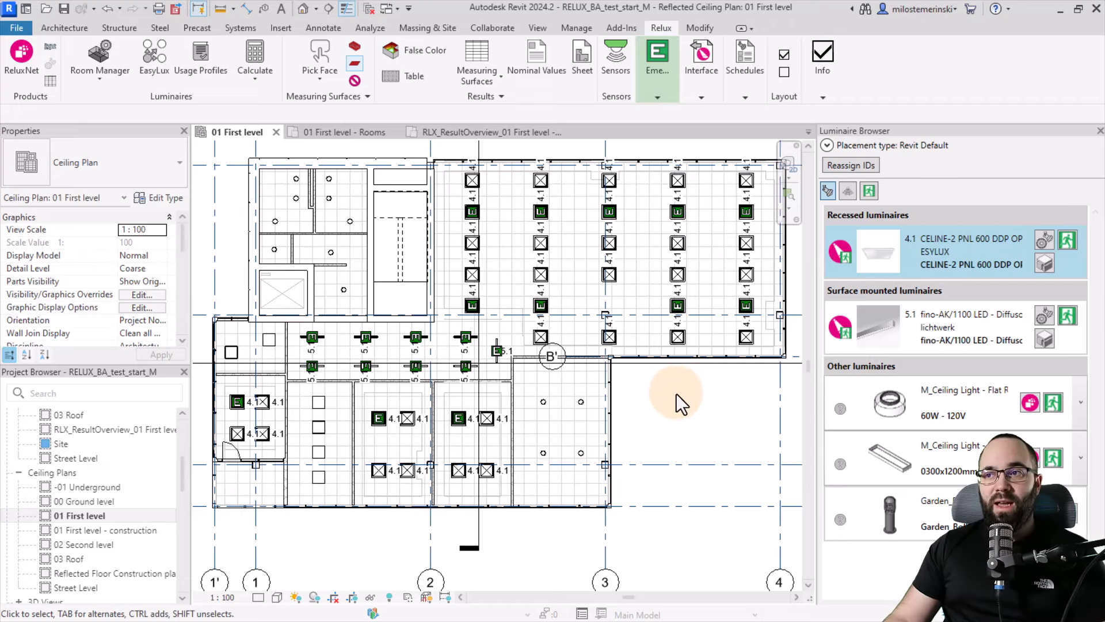
# - Display the Relux Emergency Objects and look through the anti panic area, high risk area, escape route and emergency sign options
pyautogui.click(657, 96)
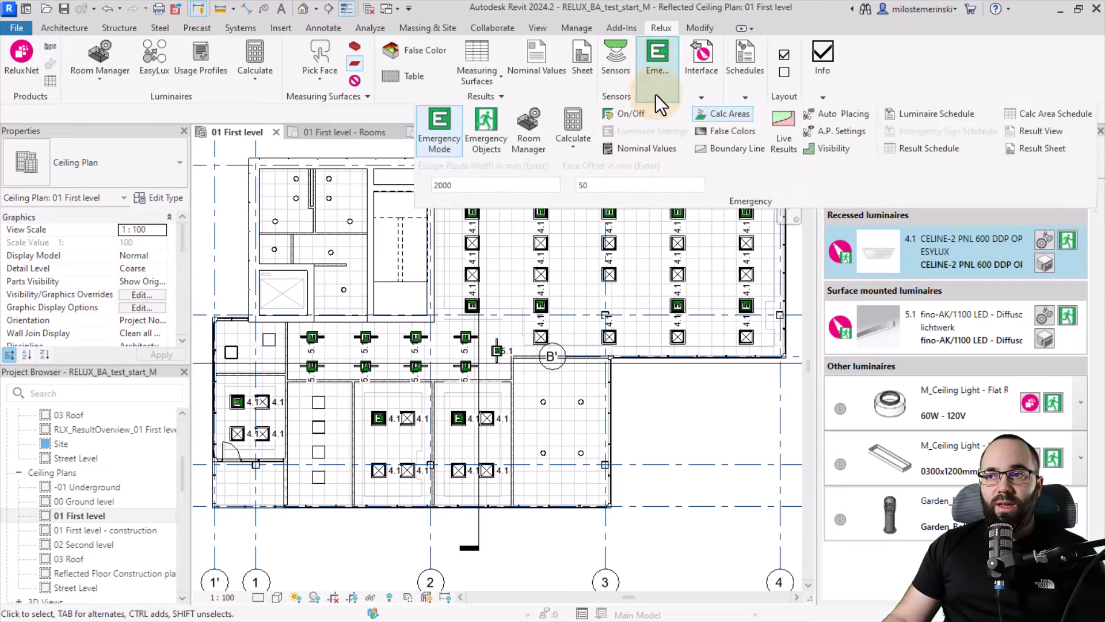
pyautogui.click(487, 138)
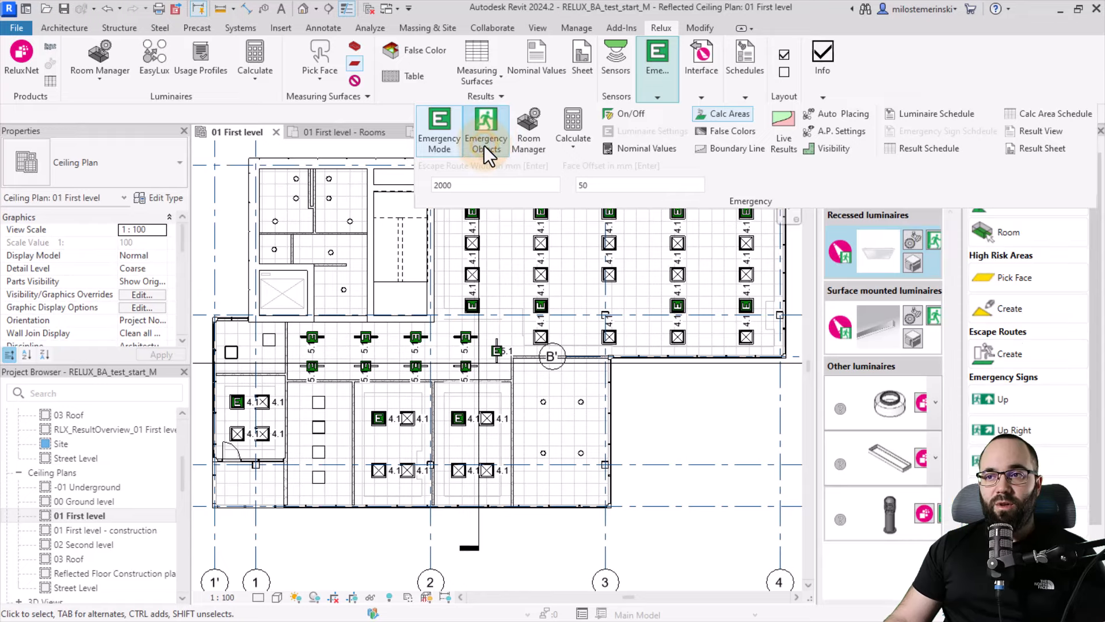
pyautogui.click(794, 270)
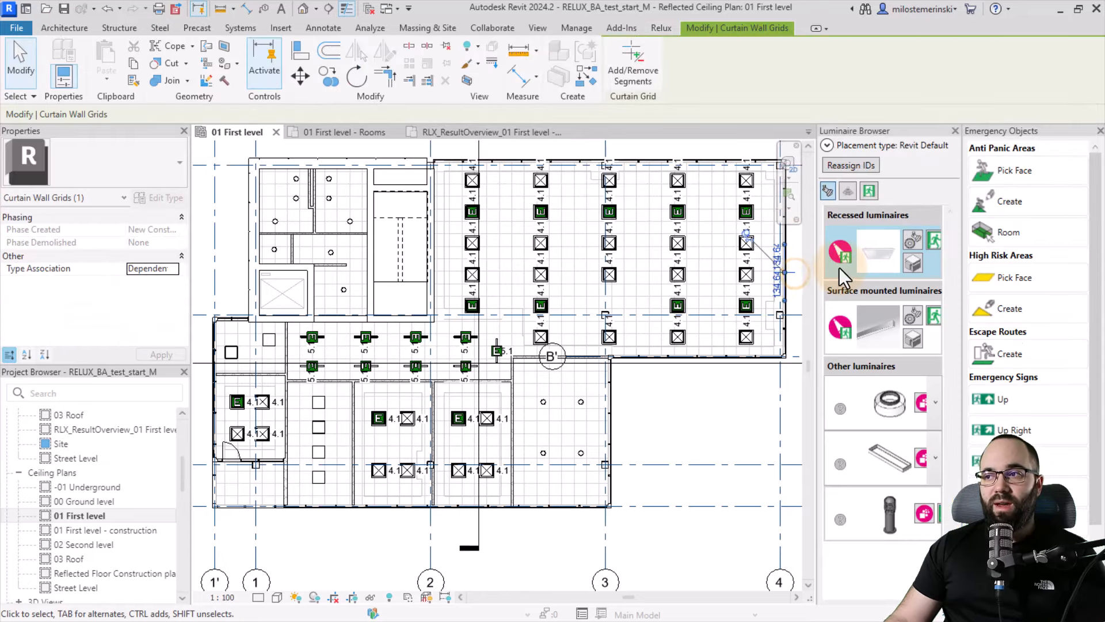
pyautogui.press('Escape')
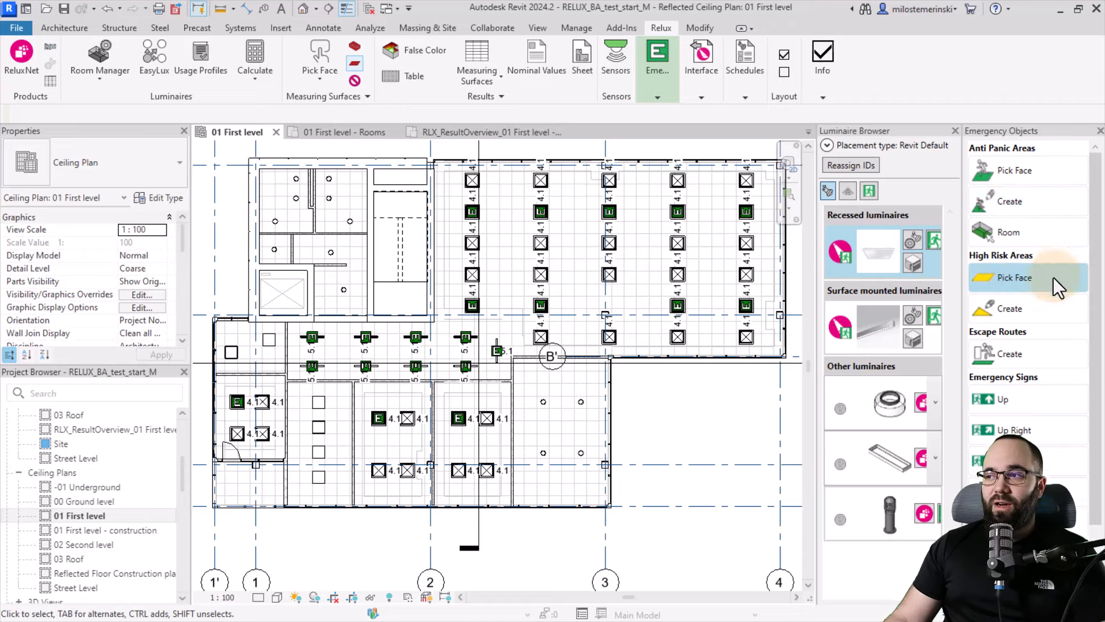
pyautogui.scroll(-3, 1052, 277)
pyautogui.click(1031, 294)
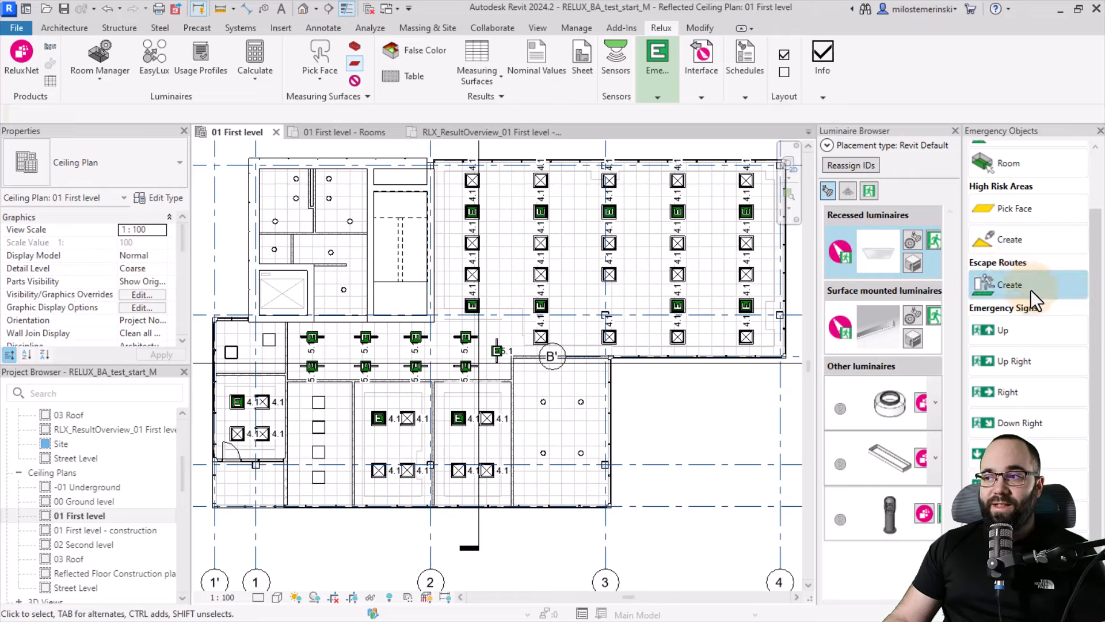
pyautogui.scroll(3, 1036, 342)
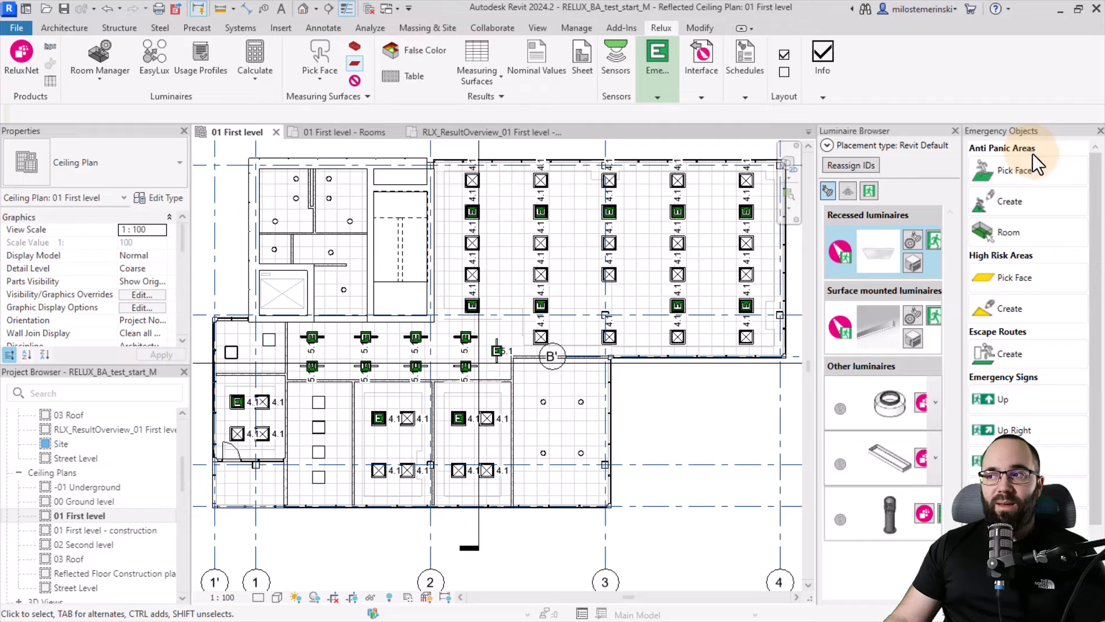
# - Create a room-based anti panic area for the lobby in the 01 First level ceiling plan
pyautogui.click(1006, 233)
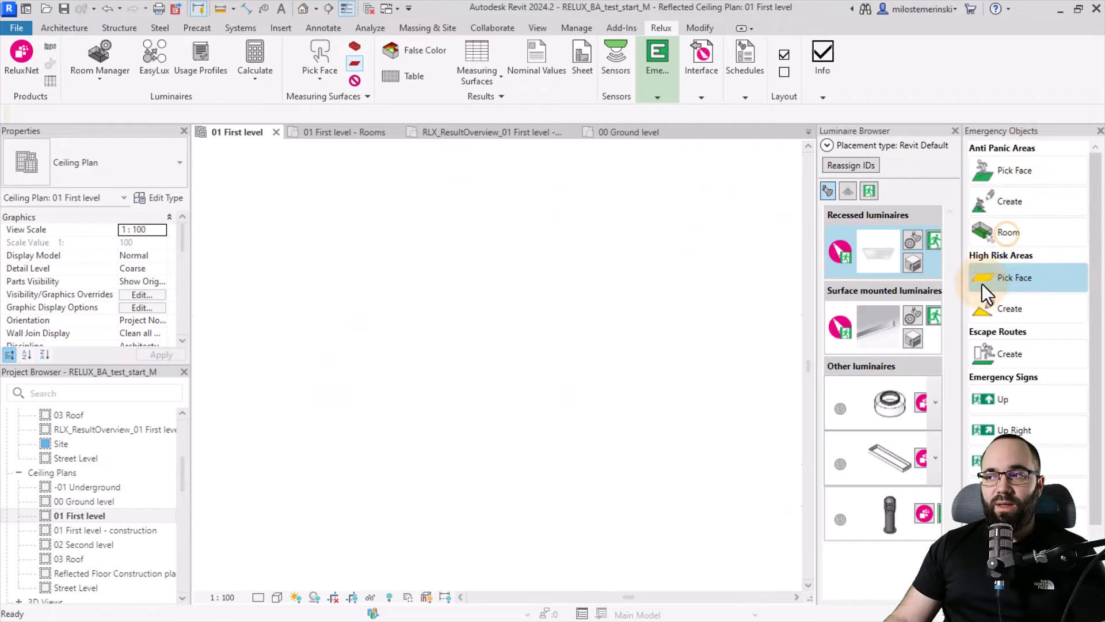
pyautogui.click(641, 319)
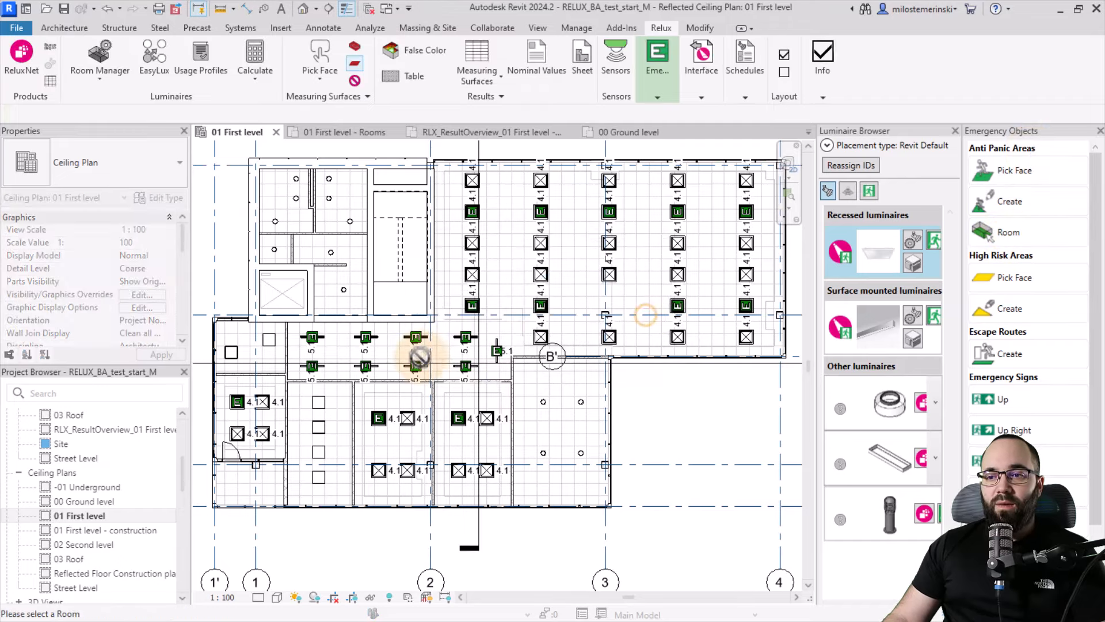
pyautogui.click(353, 354)
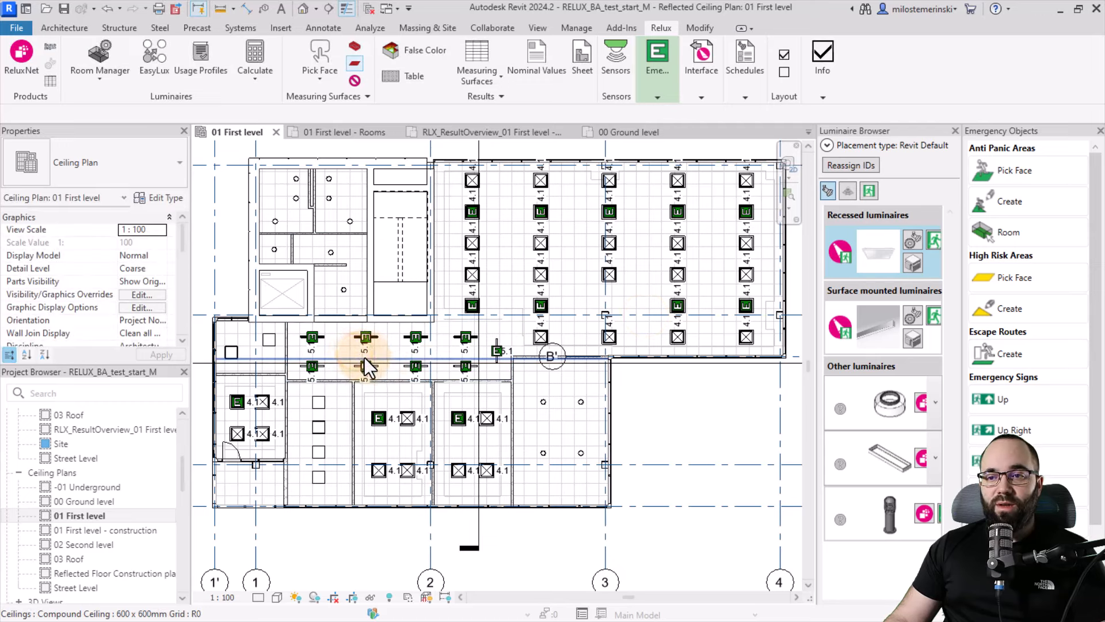
pyautogui.click(706, 404)
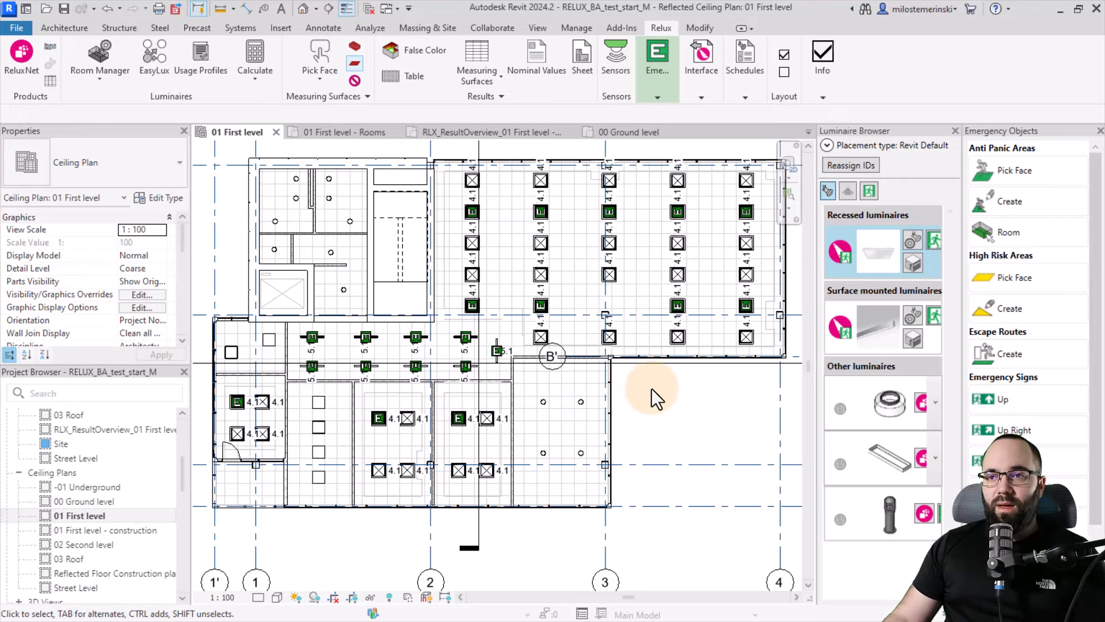
# - Select the Lobby in the 01 First level - Rooms plan and run the emergency lighting calculation for it
pyautogui.click(357, 133)
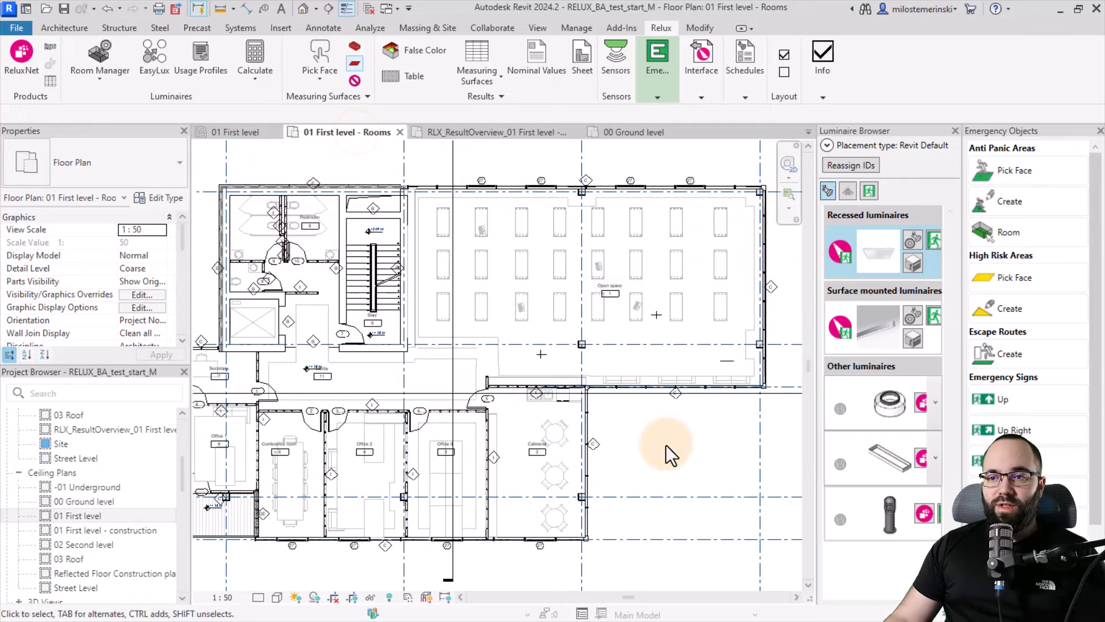
pyautogui.moveTo(665, 445); pyautogui.dragTo(702, 429, button='middle')
pyautogui.scroll(2, 403, 364)
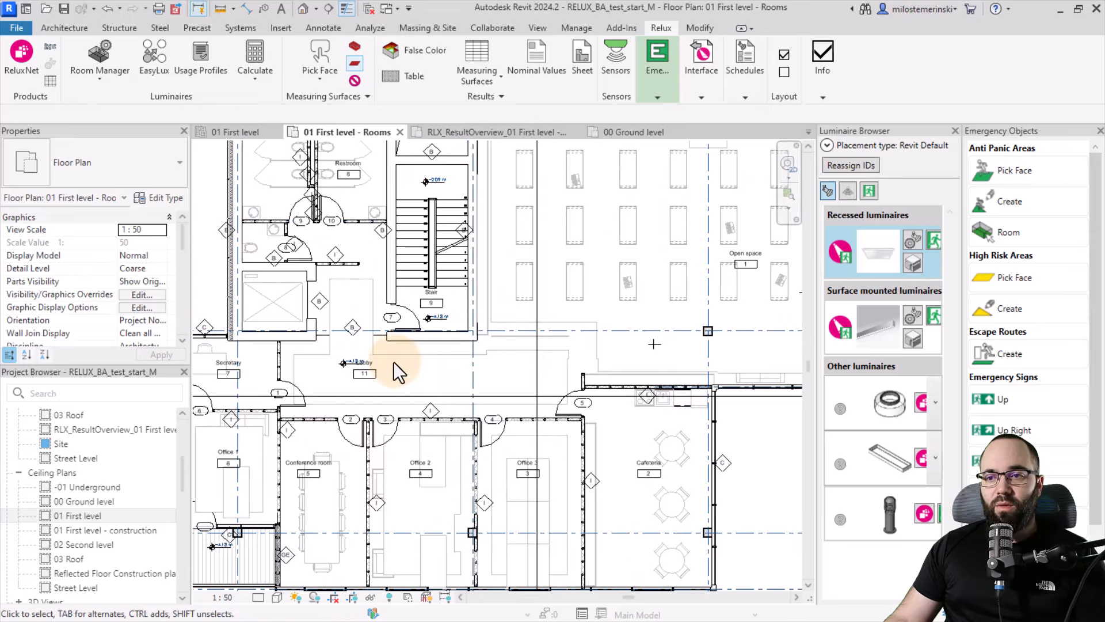
pyautogui.click(379, 360)
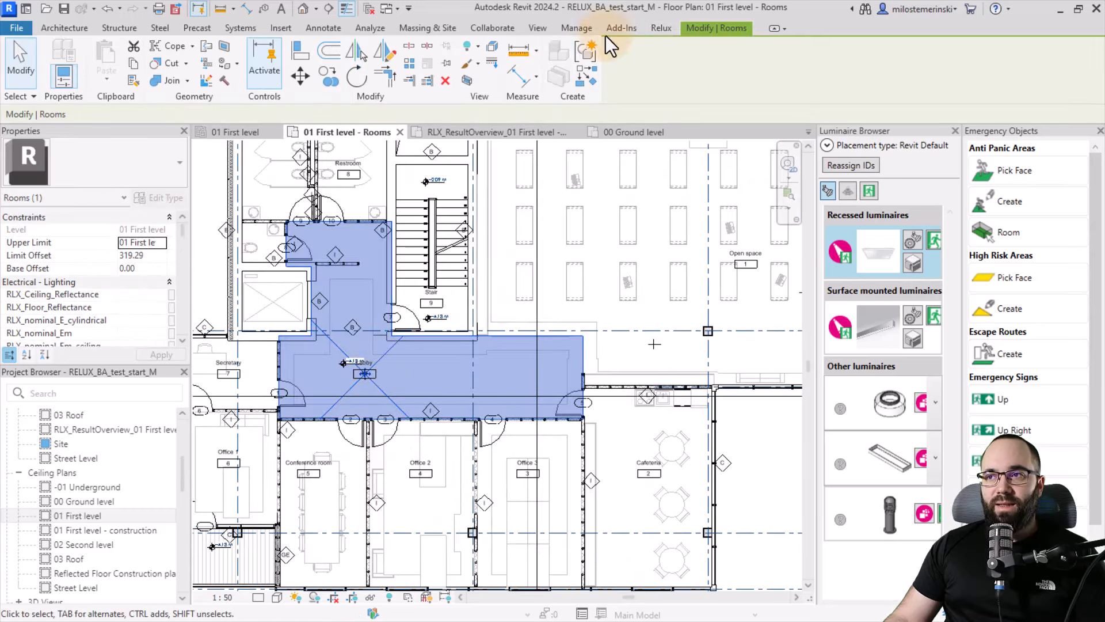
pyautogui.click(660, 27)
pyautogui.click(655, 68)
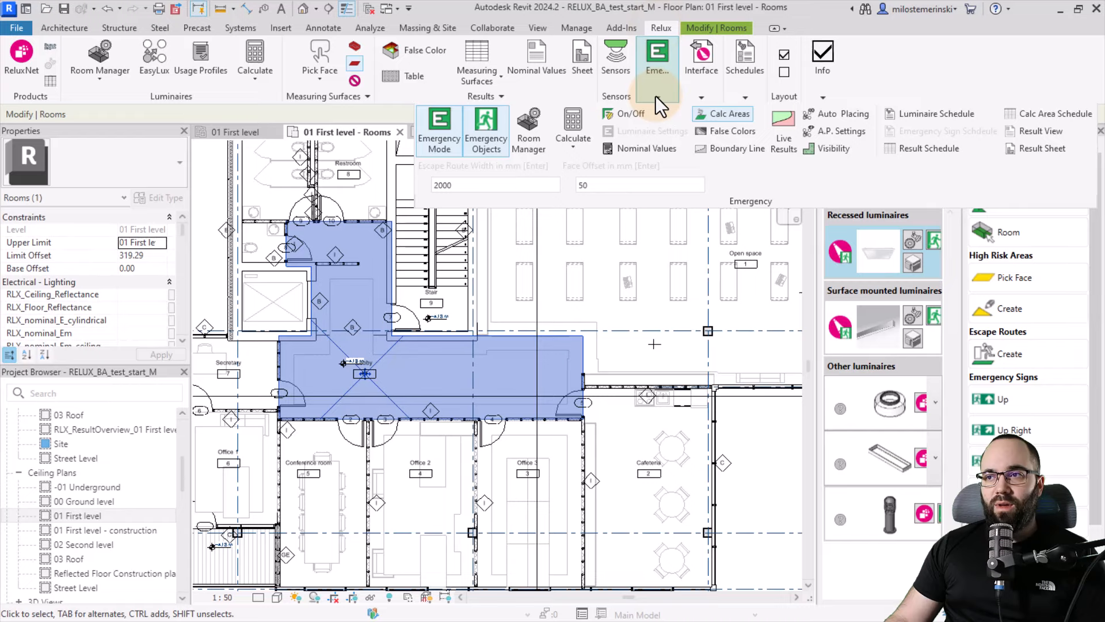
pyautogui.click(573, 123)
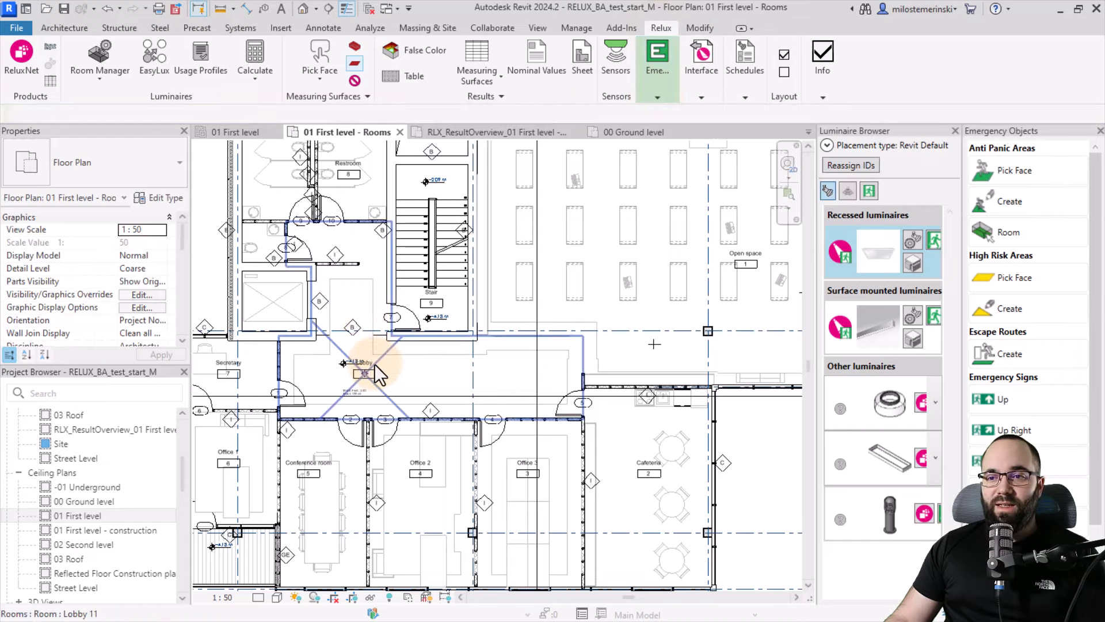
# - Turn on the emergency Boundary Line display and Live Results for the Lobby, then clear the room selection
pyautogui.click(374, 364)
pyautogui.click(660, 27)
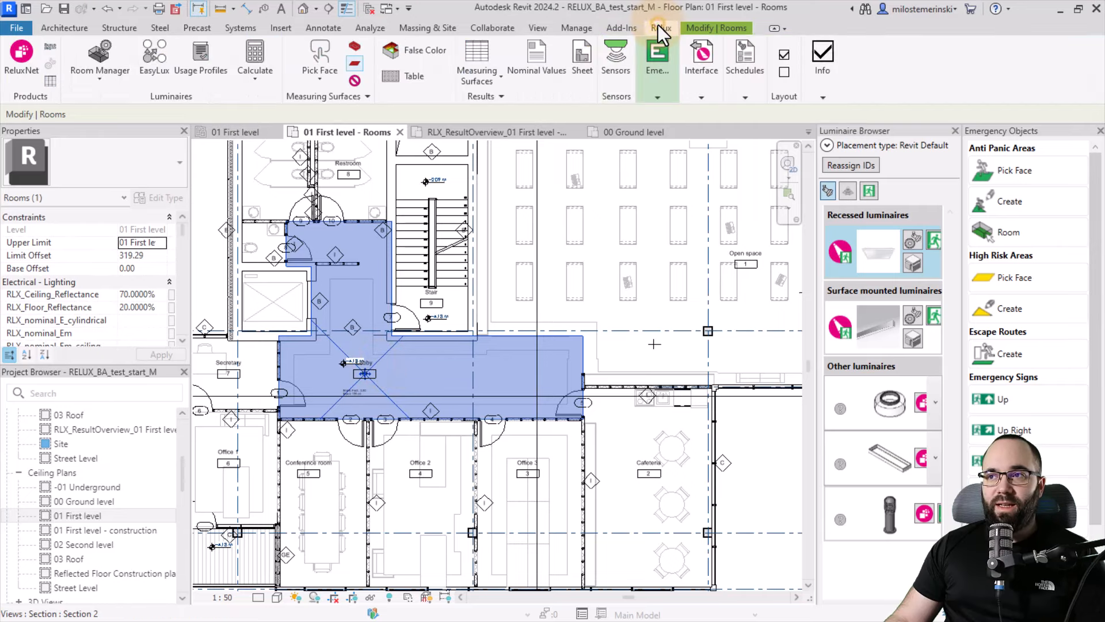
pyautogui.click(657, 98)
pyautogui.click(702, 97)
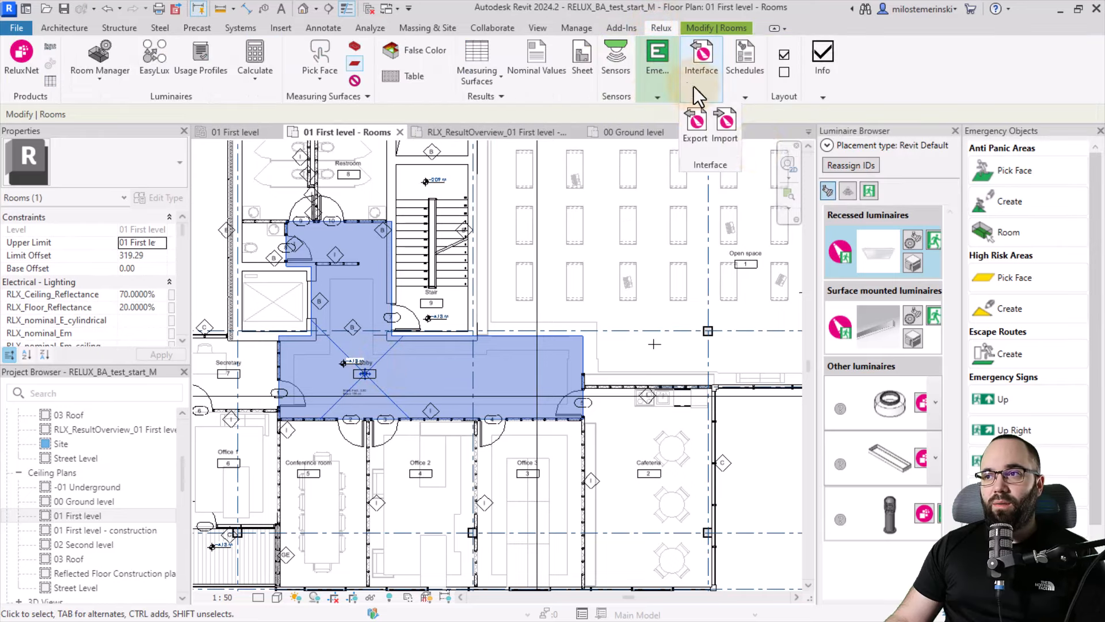
pyautogui.click(658, 97)
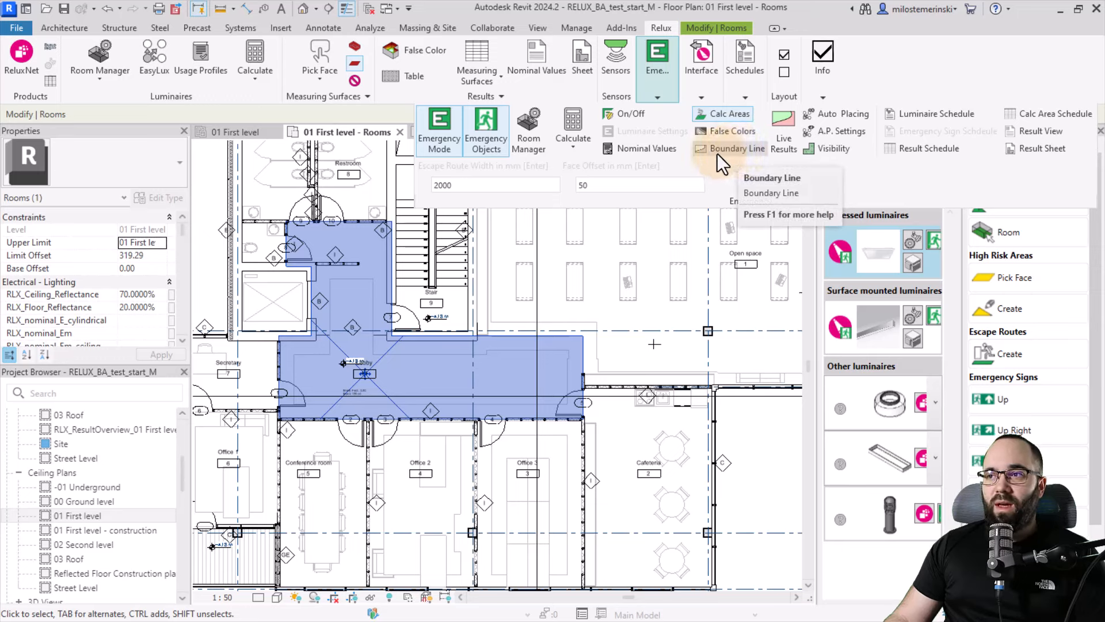
pyautogui.click(751, 150)
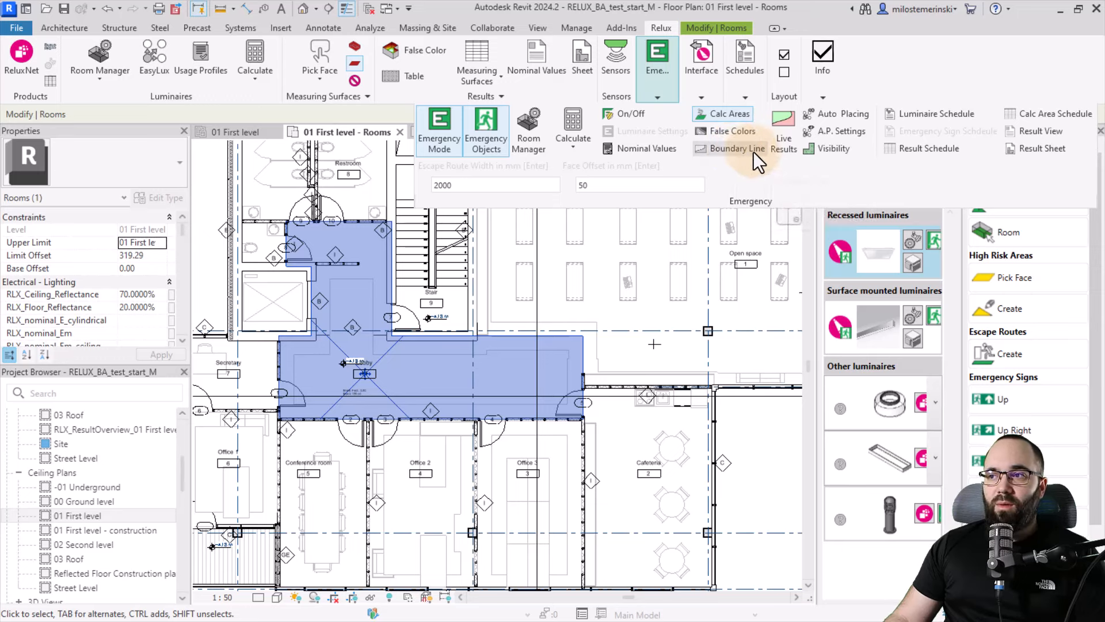
pyautogui.click(785, 150)
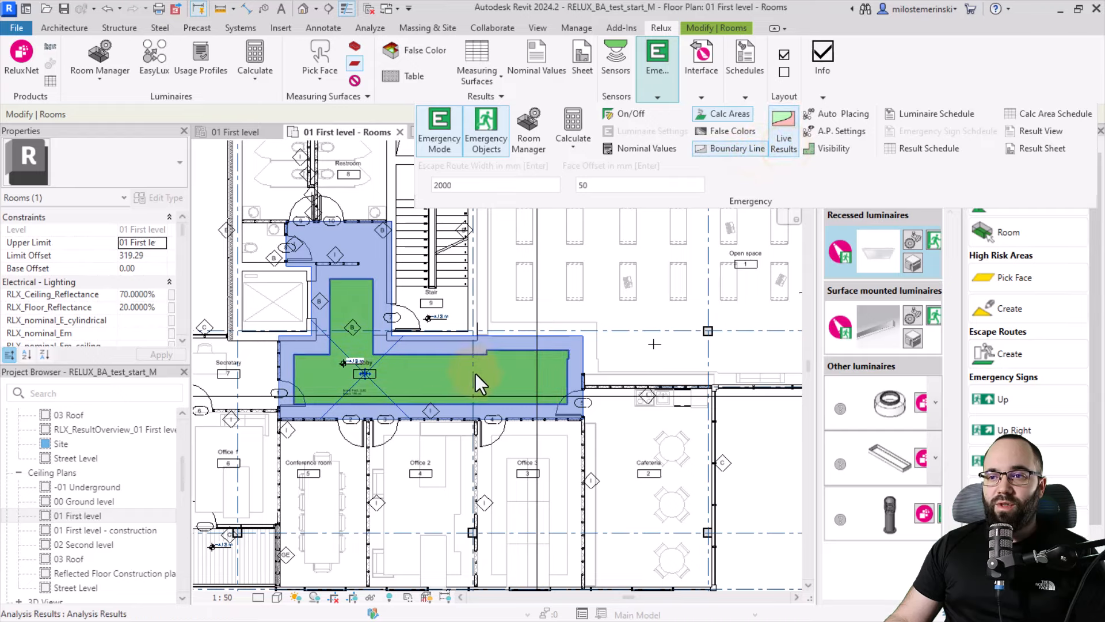
pyautogui.scroll(2, 409, 372)
pyautogui.press('Escape')
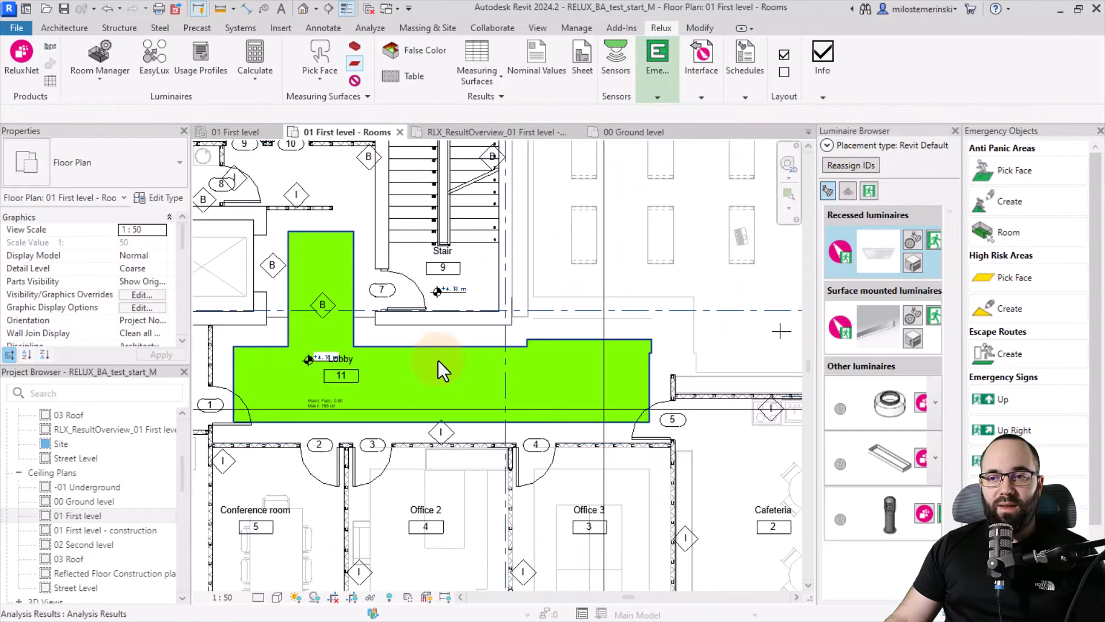
# - Set the Rooms plan's view range to a top offset of 350 and a cut plane offset of 310
pyautogui.scroll(-2, 438, 363)
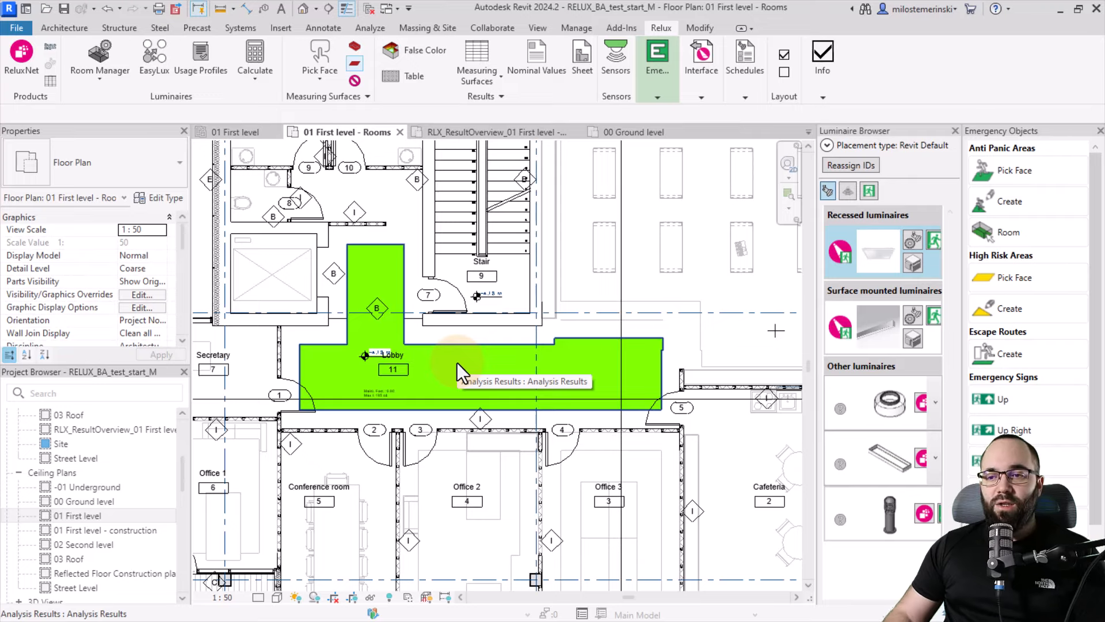
pyautogui.scroll(-1, 455, 364)
pyautogui.scroll(1, 468, 367)
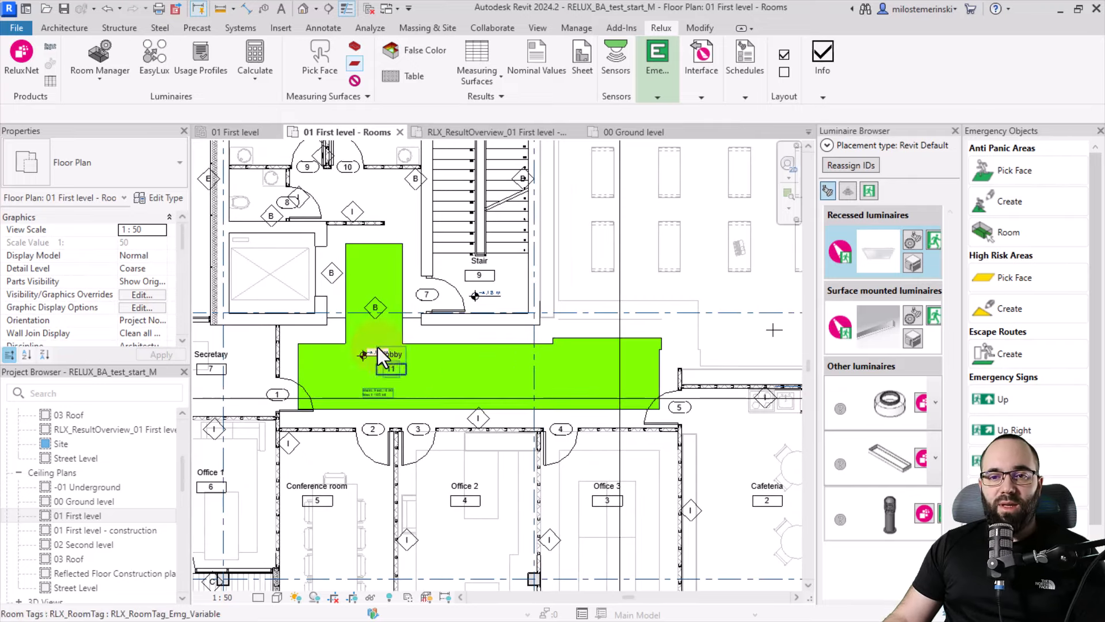
pyautogui.scroll(-5, 129, 292)
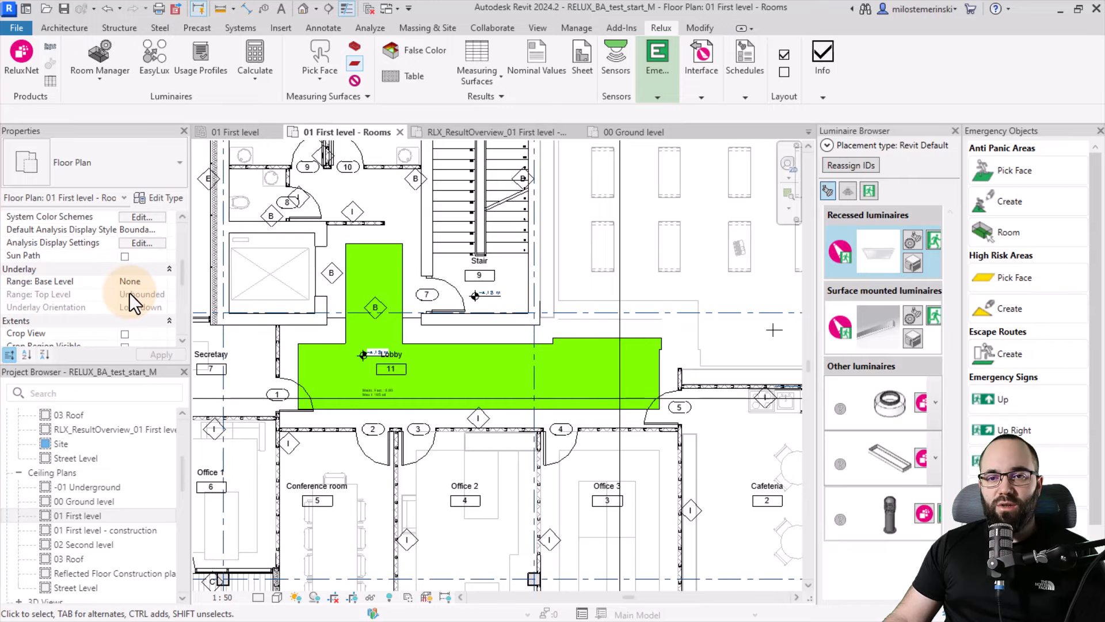
pyautogui.scroll(-2, 129, 296)
pyautogui.click(138, 308)
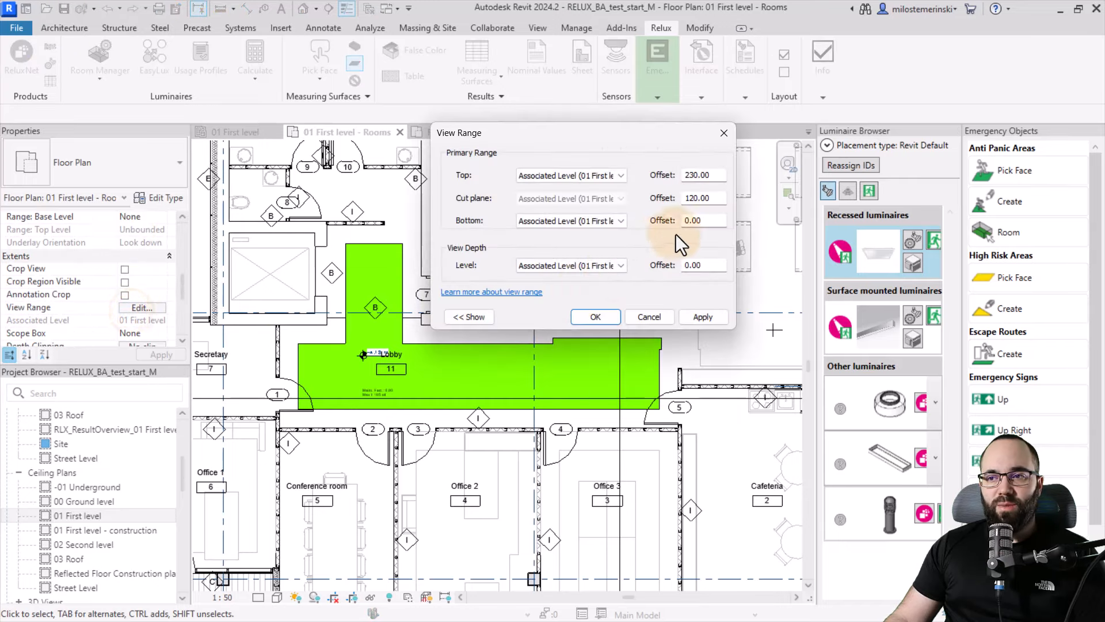
pyautogui.write('350')
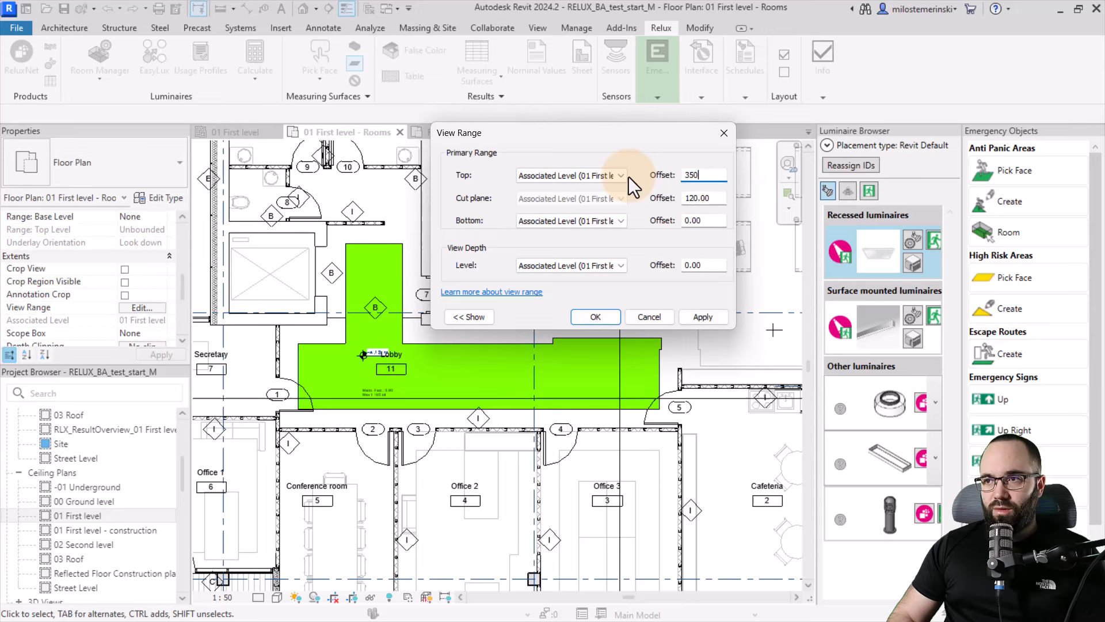
pyautogui.doubleClick(720, 197)
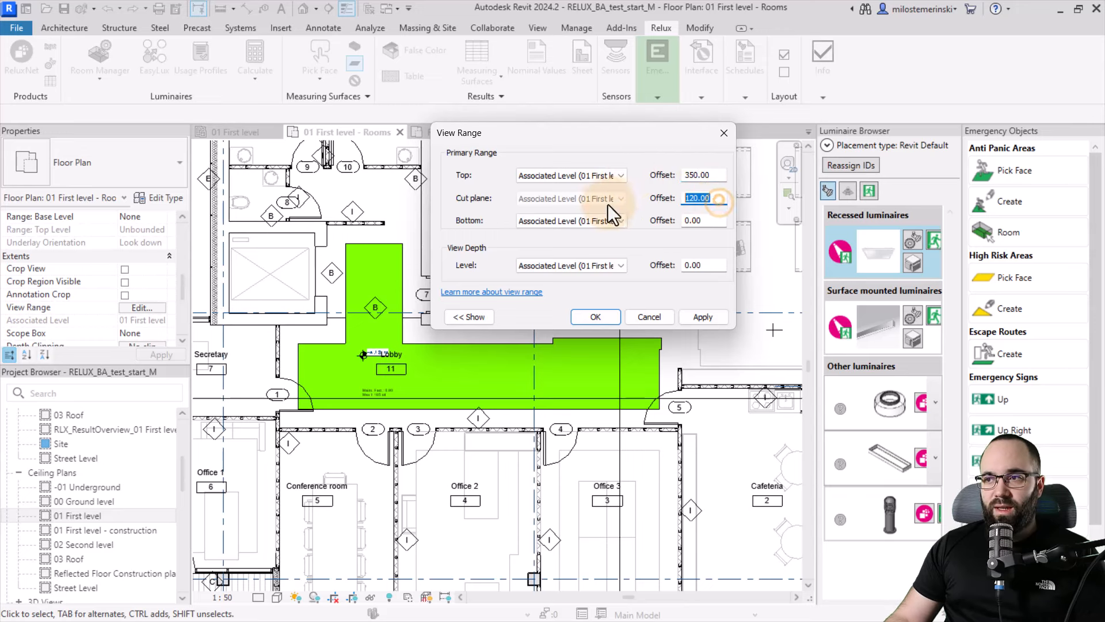
pyautogui.write('310')
pyautogui.click(703, 317)
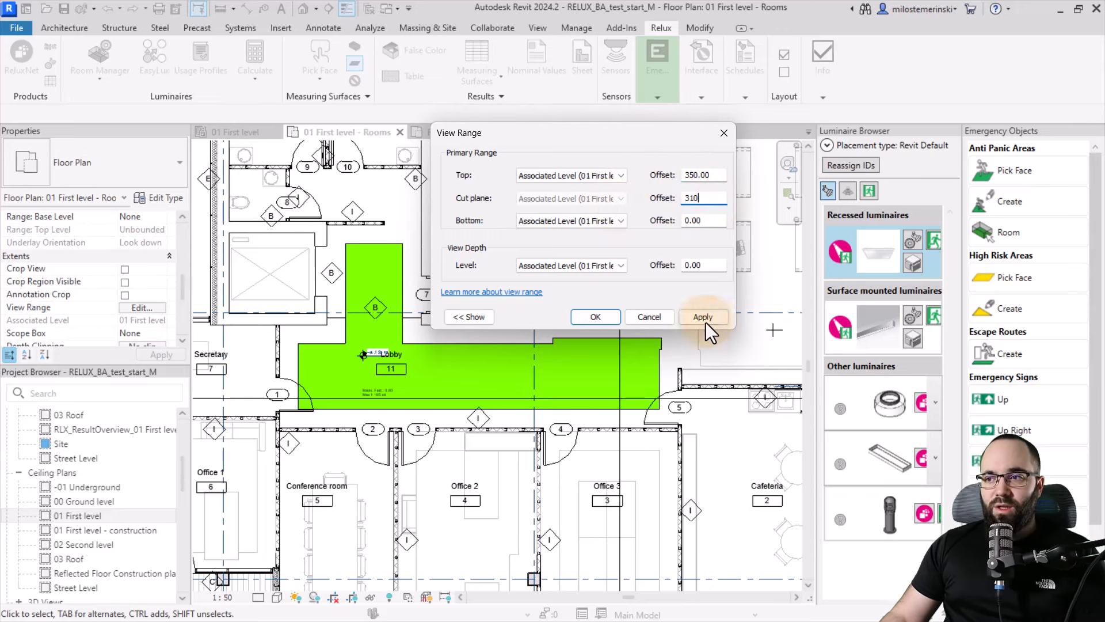
pyautogui.click(594, 318)
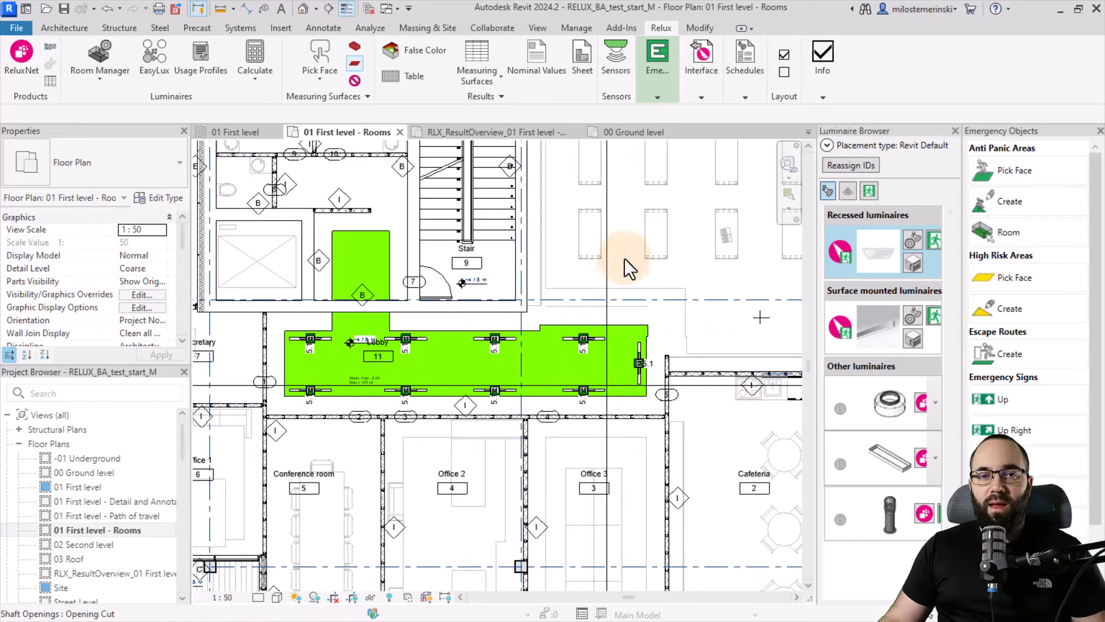
# - Use the emergency On/Off tool to switch off emergency lighting for the Lobby's first three upper-row and first two lower-row luminaires
pyautogui.click(655, 95)
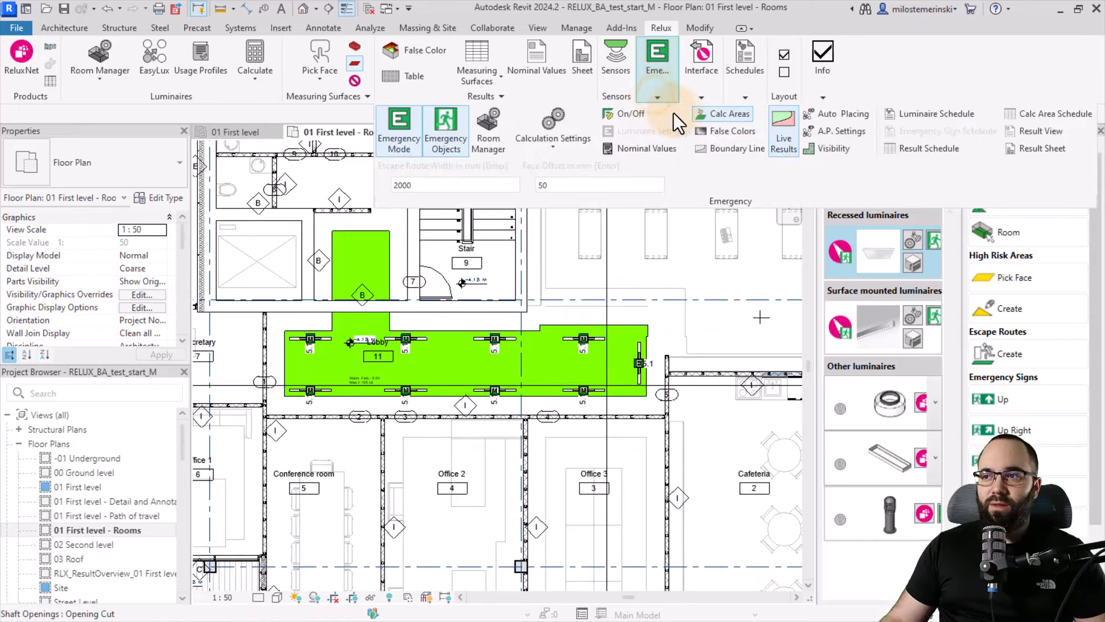
pyautogui.click(629, 116)
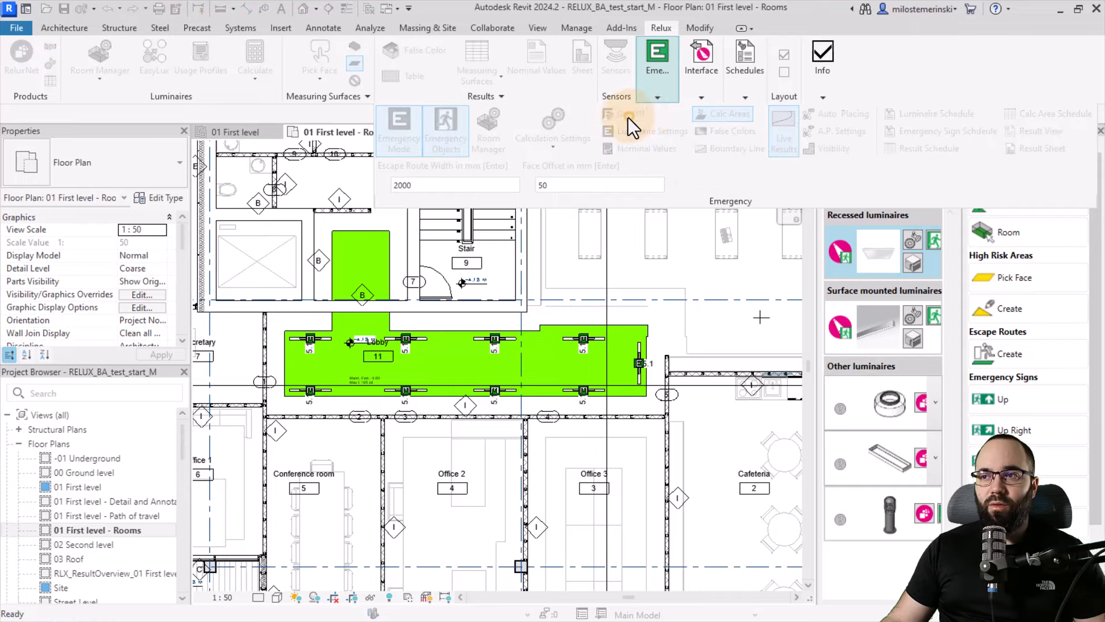
pyautogui.click(325, 342)
pyautogui.click(323, 388)
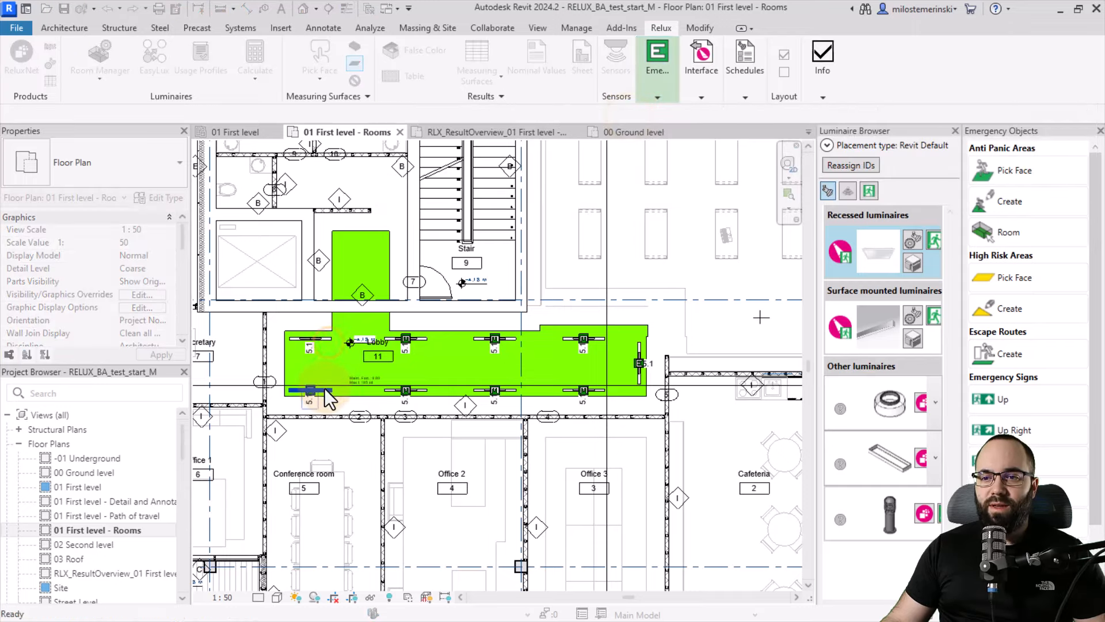
pyautogui.click(405, 391)
pyautogui.click(406, 340)
pyautogui.click(494, 340)
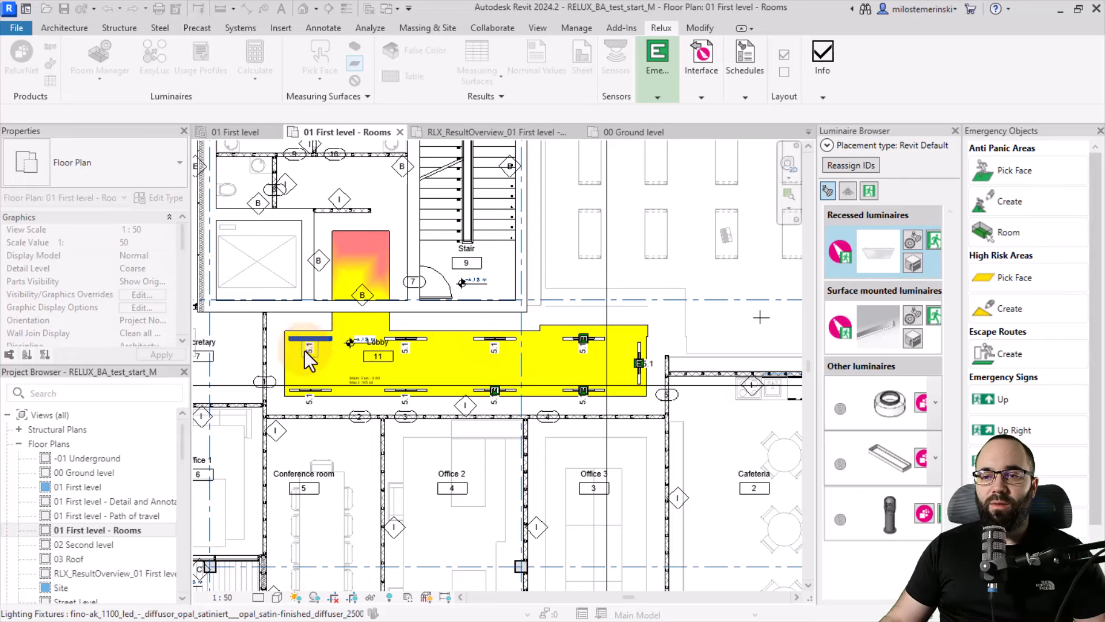
# - Switch emergency lighting back on for the first two upper-row luminaires and off for the far-end, last upper-row and last two lower-row ones
pyautogui.click(321, 339)
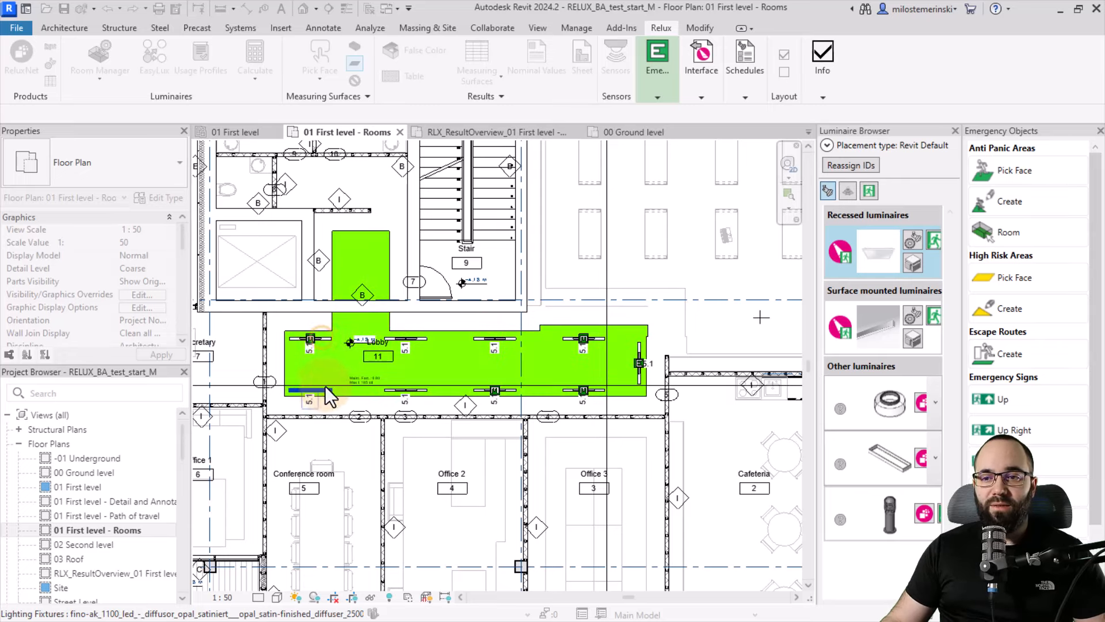
pyautogui.click(406, 345)
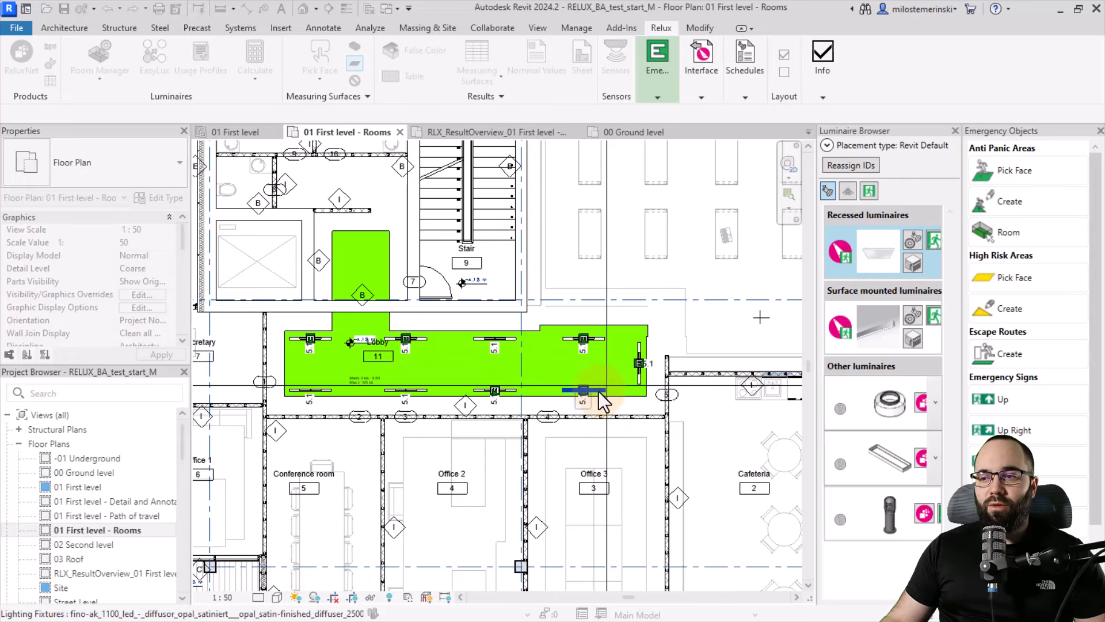
pyautogui.click(632, 380)
pyautogui.click(571, 341)
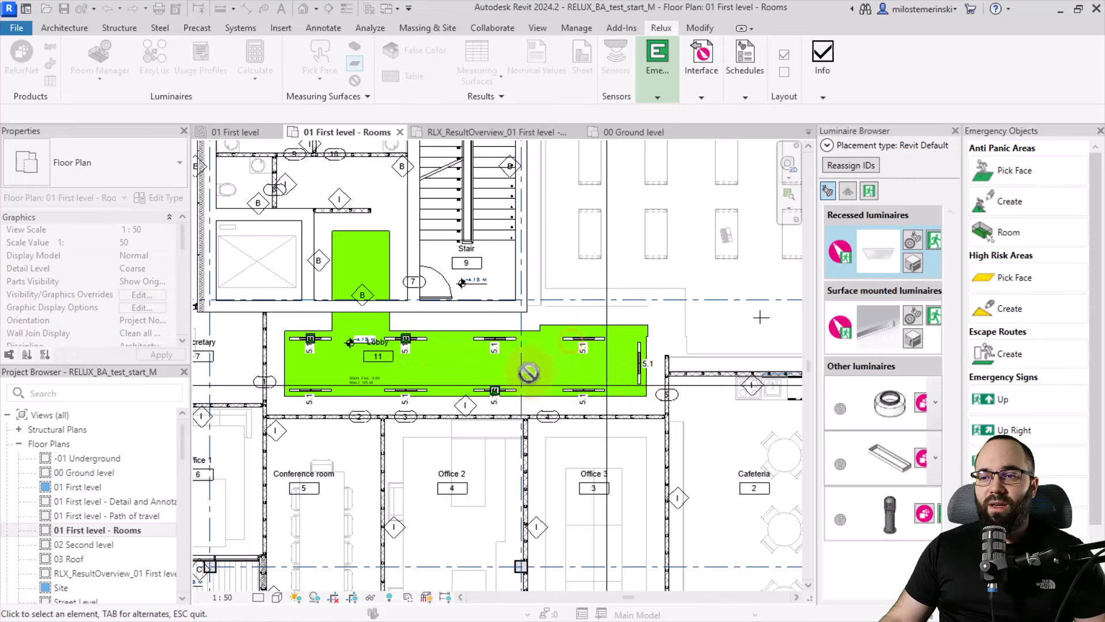
pyautogui.click(516, 397)
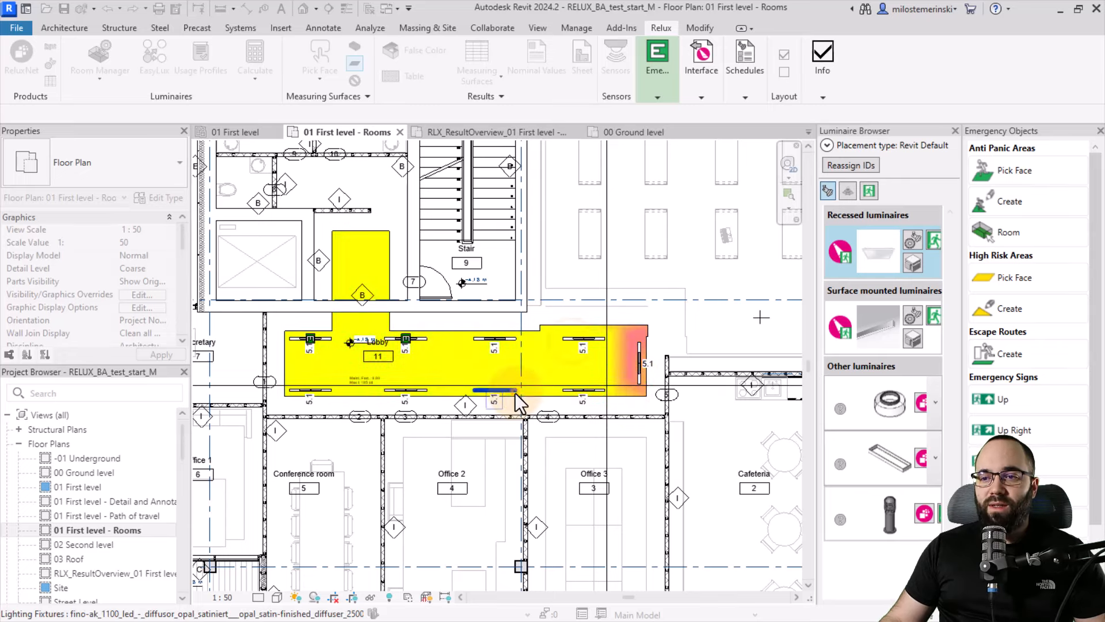
# - Restore emergency lighting on the last lower-row Lobby luminaire, and toggle the second upper-row one off and back on
pyautogui.click(608, 389)
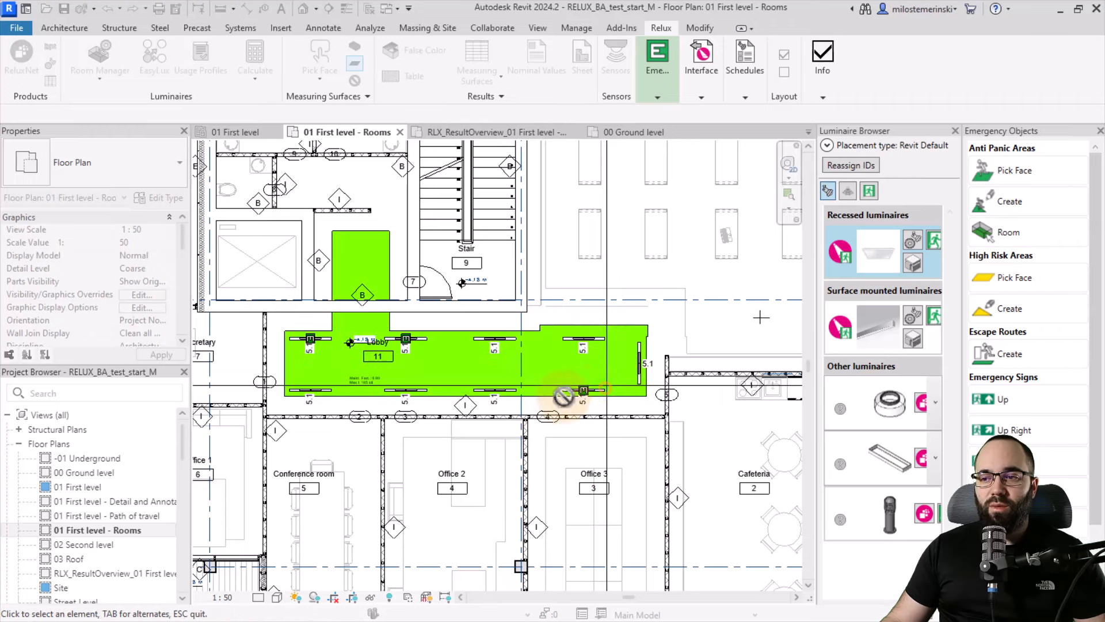
pyautogui.click(414, 340)
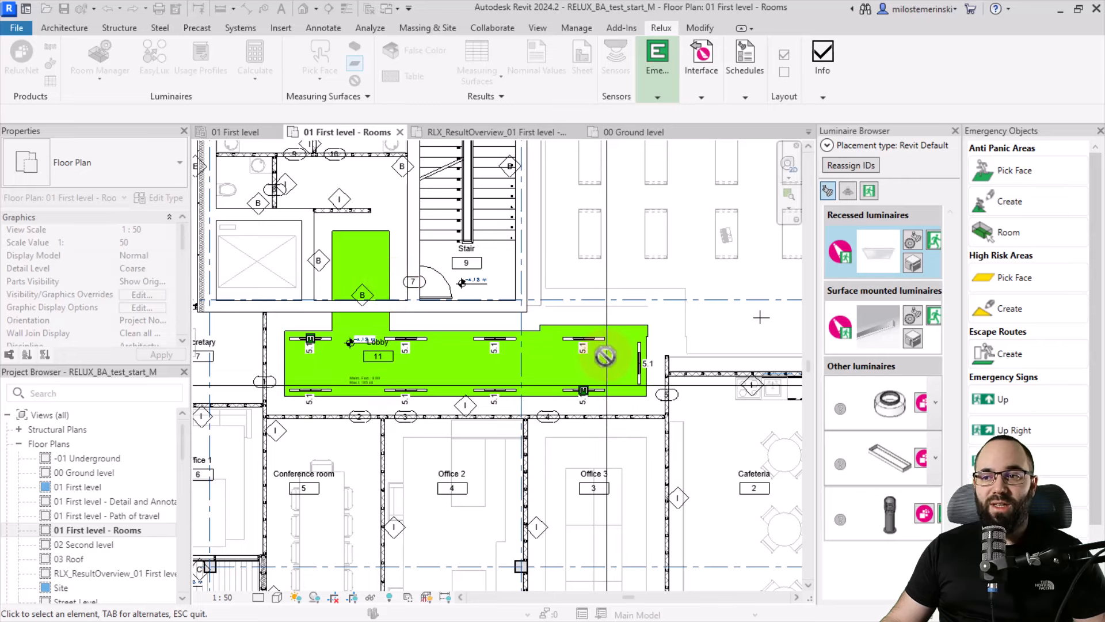
pyautogui.click(429, 345)
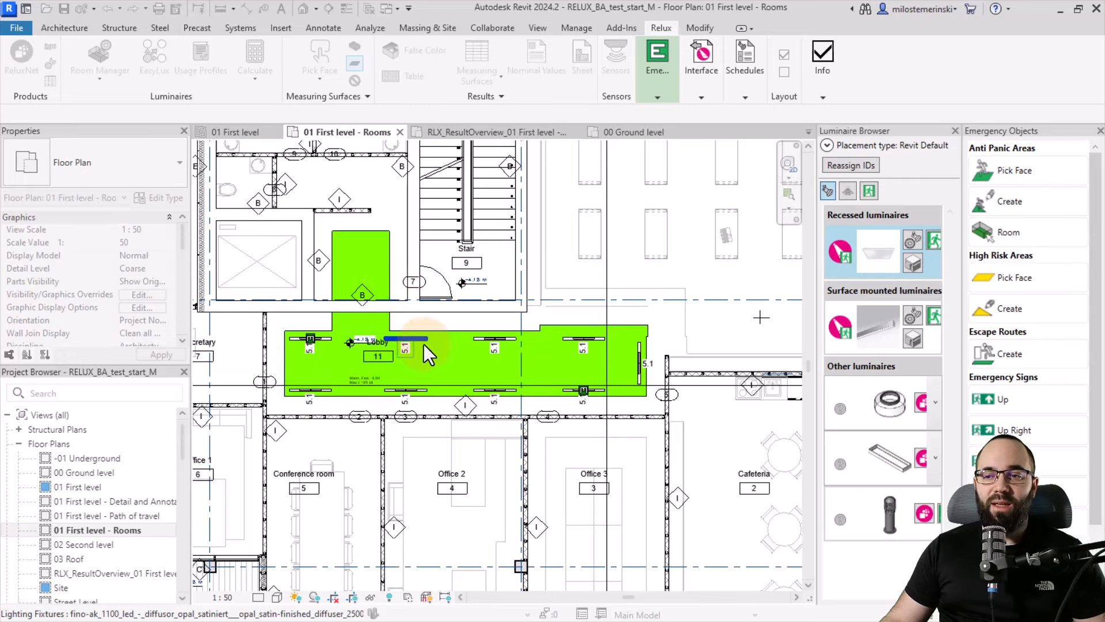
pyautogui.click(582, 344)
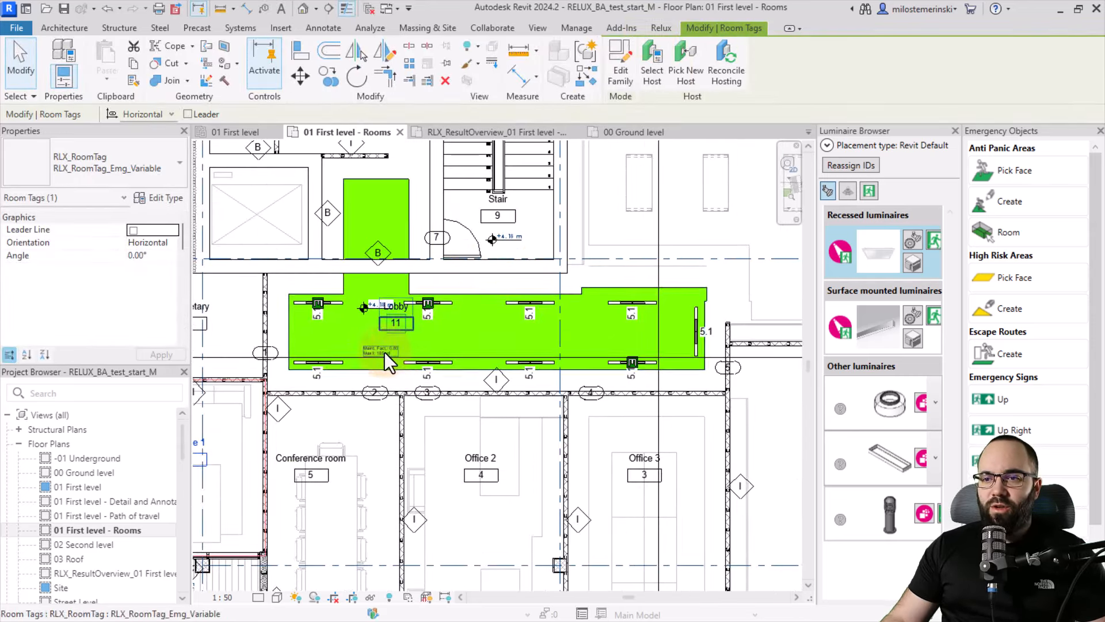
# - Select the Lobby room, turn off the emergency Calc Areas display and Live Results, and clear the selection
pyautogui.press('Tab')
pyautogui.click(409, 331)
pyautogui.click(648, 29)
pyautogui.moveTo(650, 89)
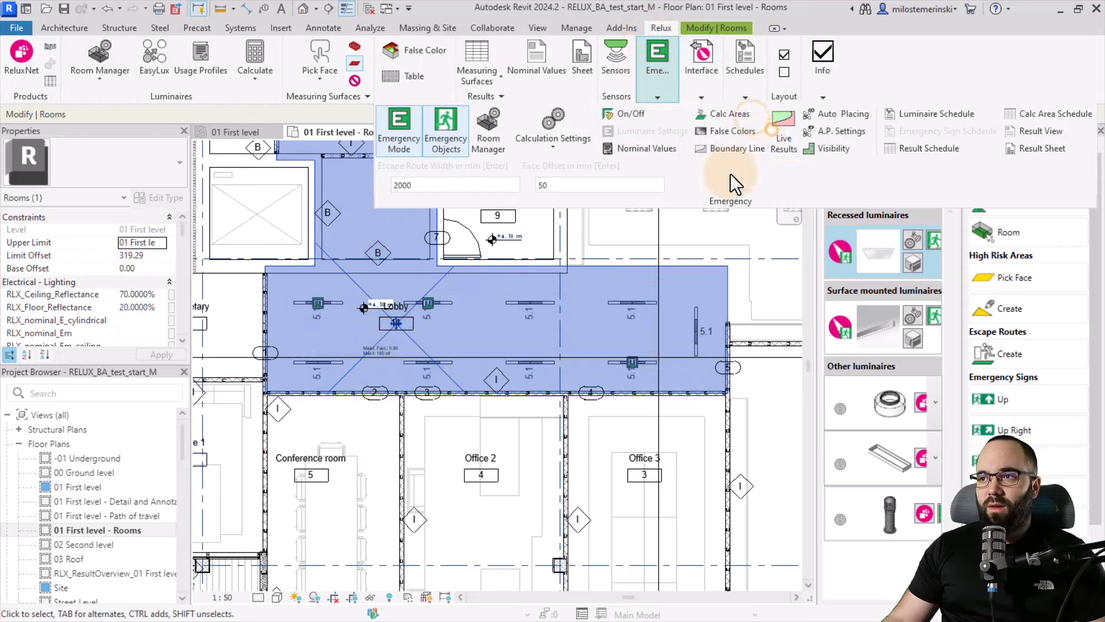
pyautogui.click(521, 288)
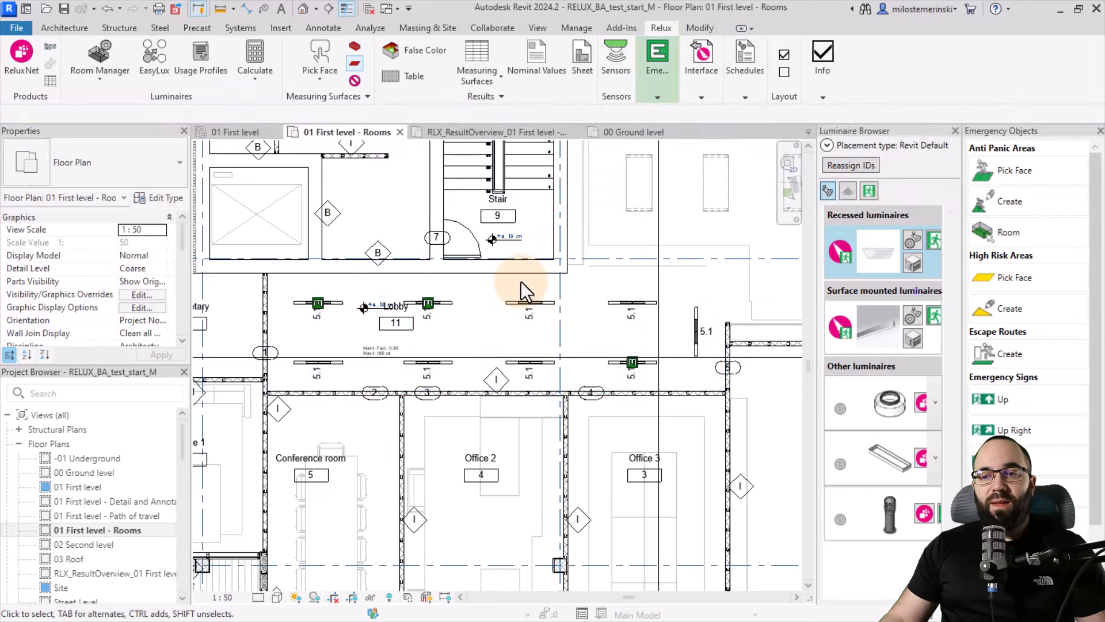
# - Select all instances of the Office 1 room tag visible in the view and change them to RLX_RoomTag_Em
pyautogui.scroll(-2, 521, 281)
pyautogui.moveTo(414, 432); pyautogui.dragTo(493, 368, button='middle')
pyautogui.scroll(3, 347, 362)
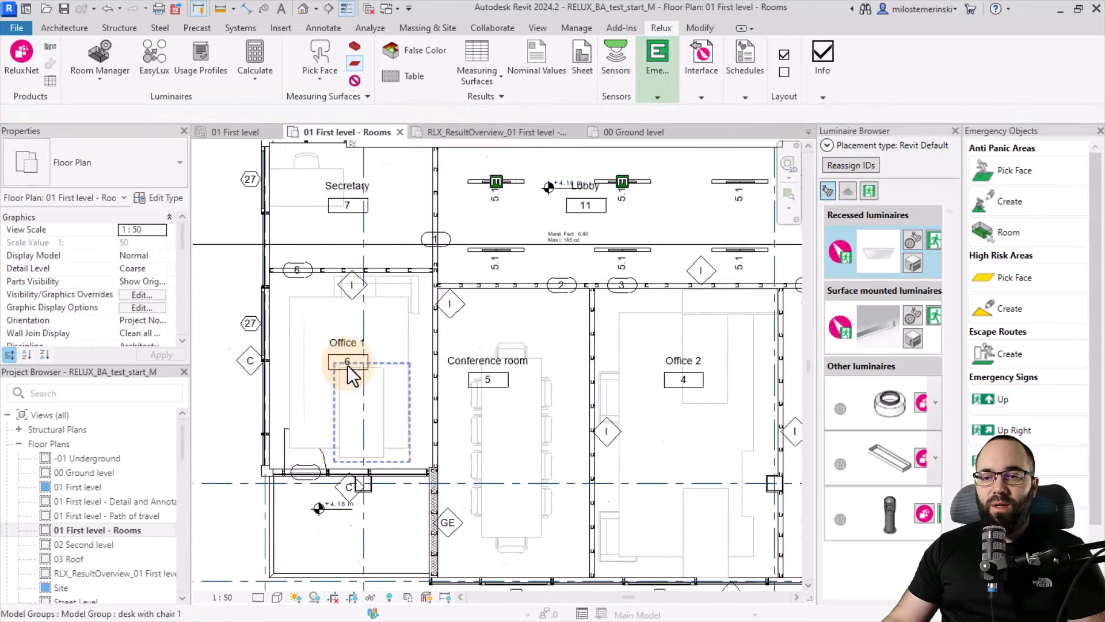
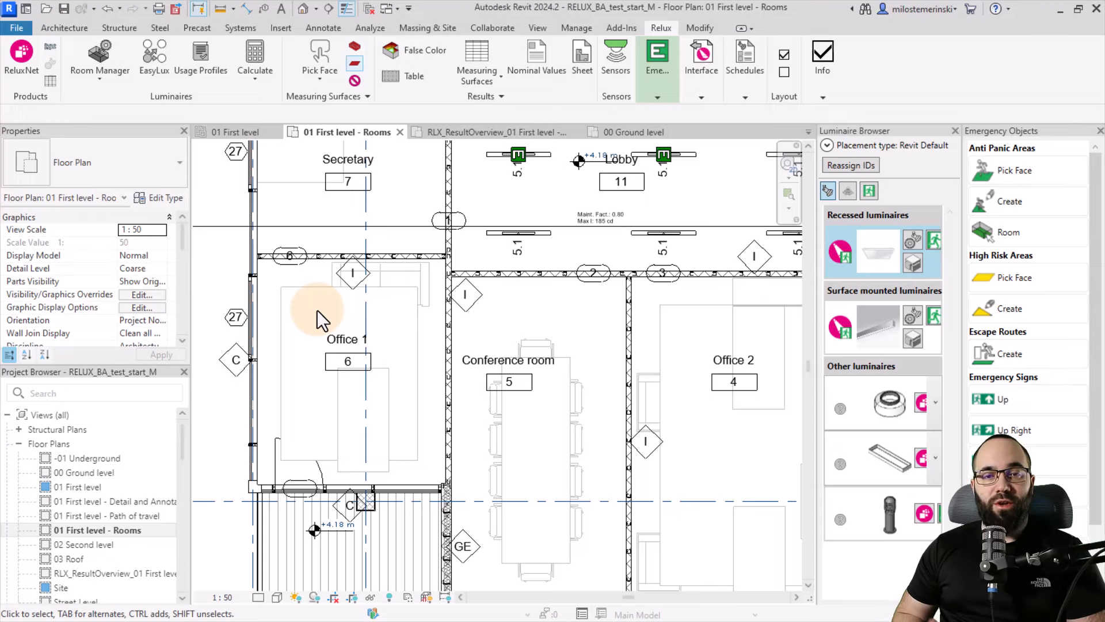
pyautogui.click(333, 358)
pyautogui.scroll(-2, 447, 337)
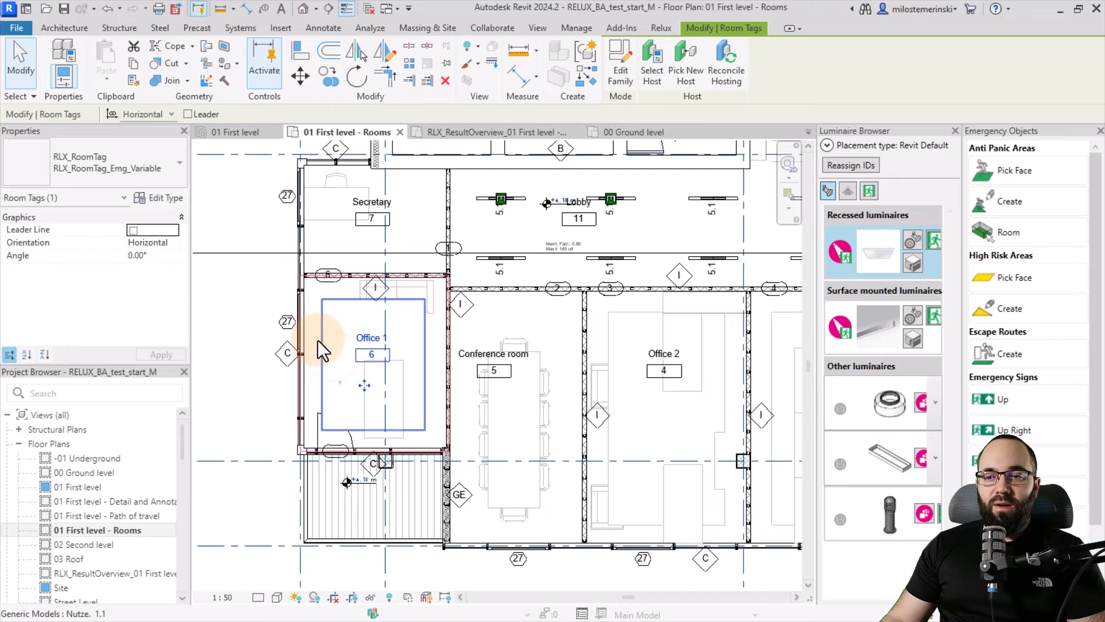
pyautogui.rightClick(226, 309)
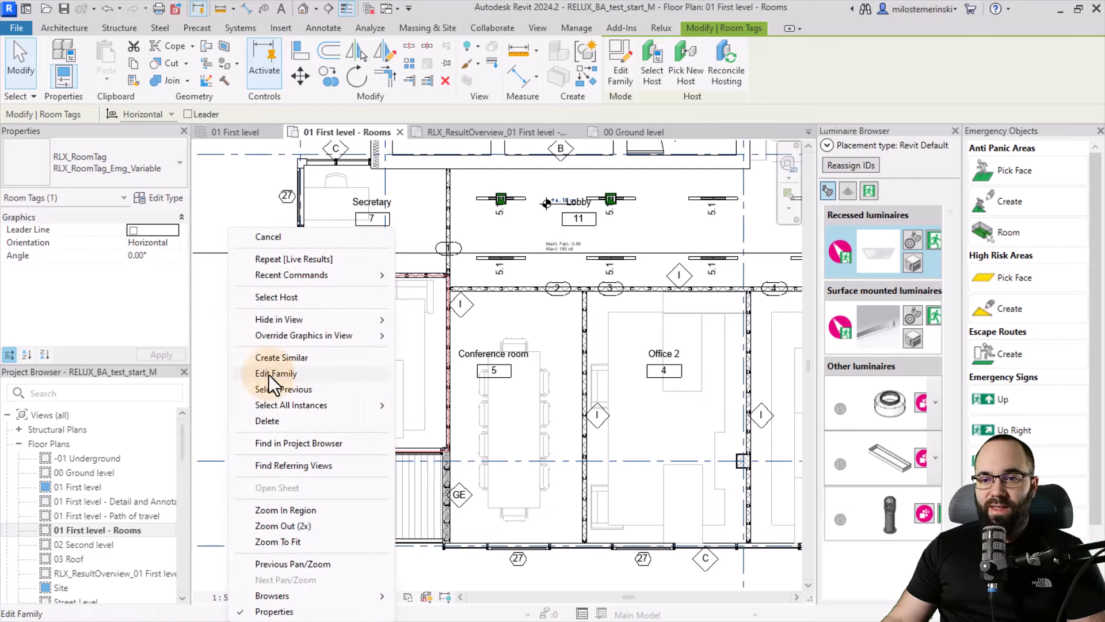
pyautogui.moveTo(297, 405)
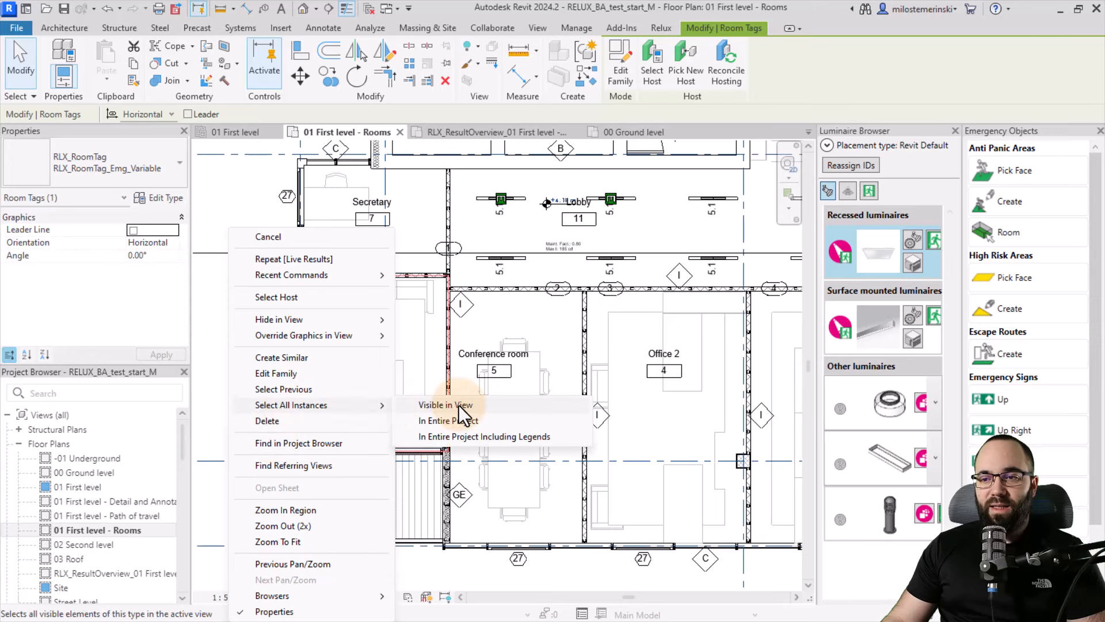
pyautogui.click(459, 405)
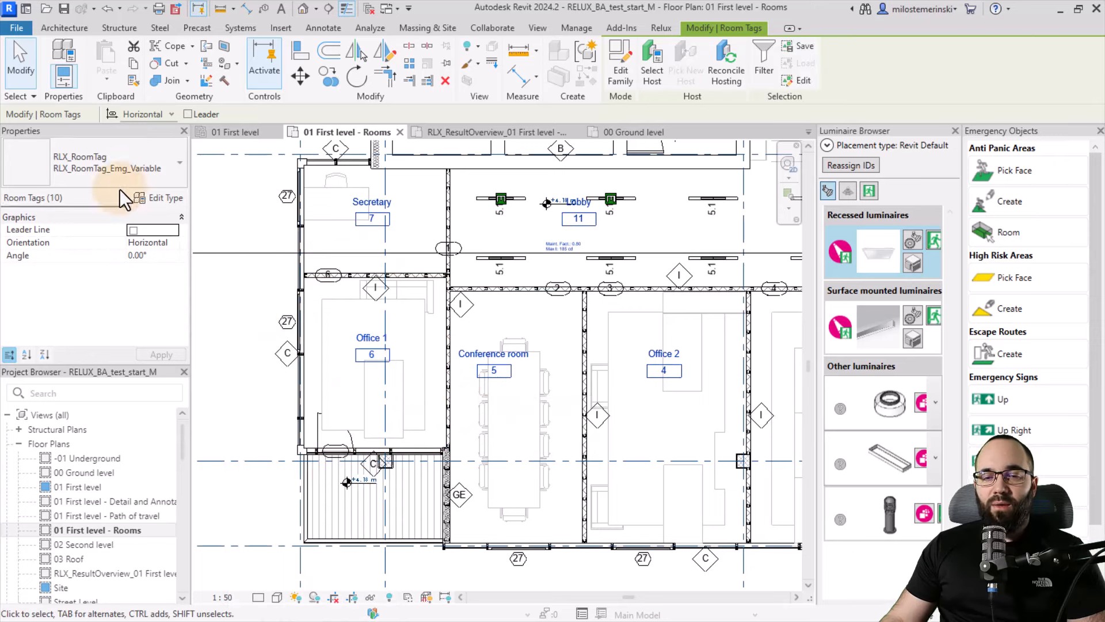
pyautogui.click(102, 163)
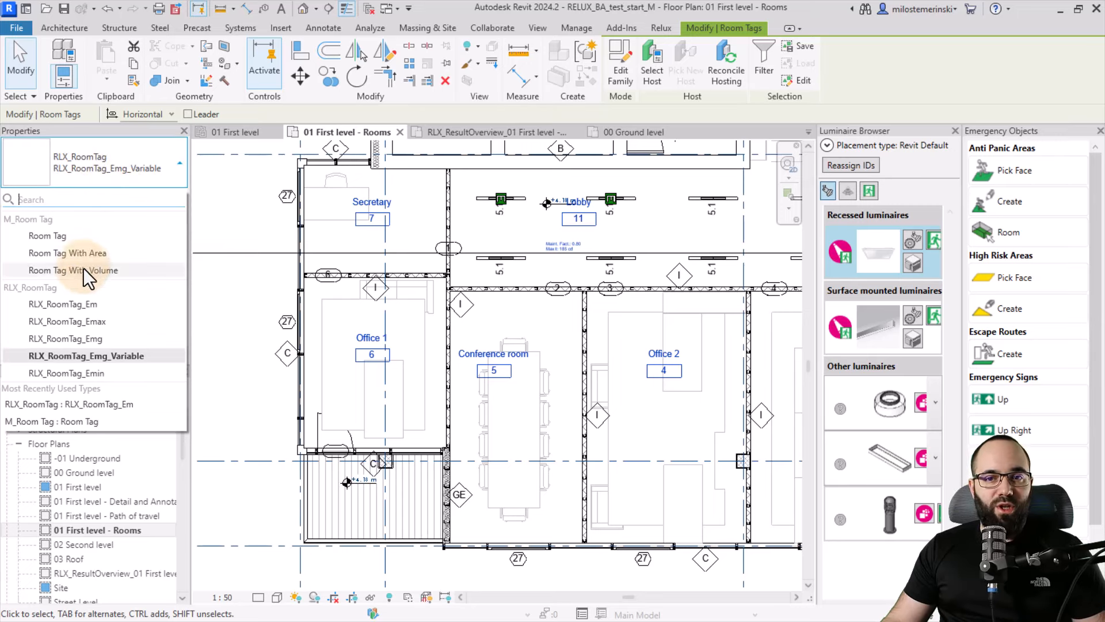
pyautogui.click(80, 304)
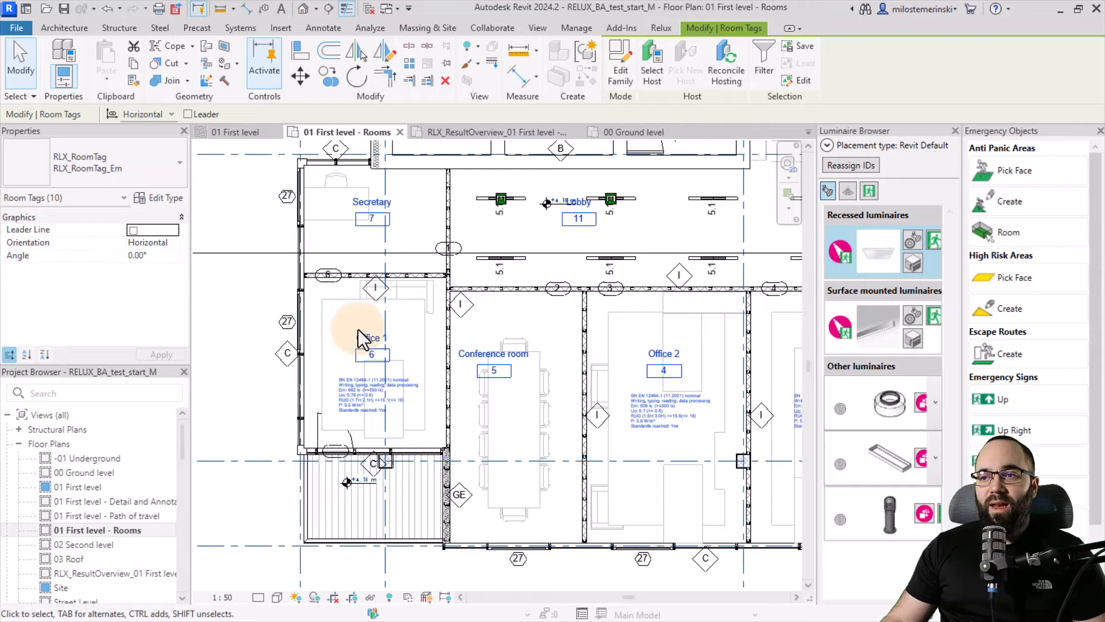
pyautogui.scroll(-1, 358, 330)
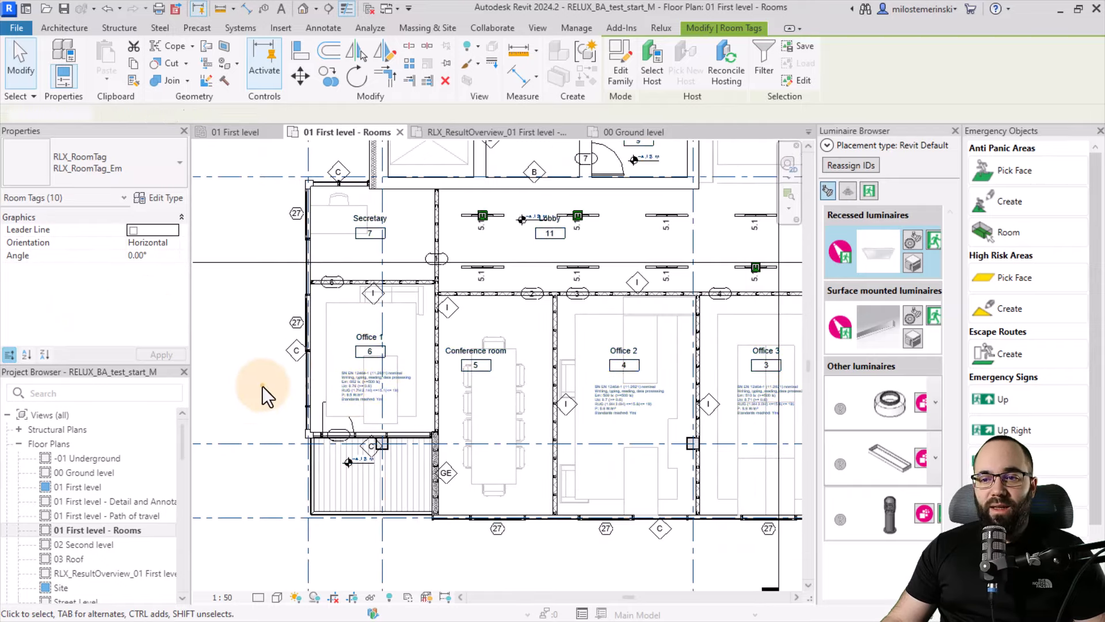
pyautogui.click(386, 388)
# - Examine the lighting standard results in the room tags of Office 1, Office 2, Office 3 and Open space
pyautogui.scroll(5, 386, 388)
pyautogui.moveTo(326, 397); pyautogui.dragTo(361, 400, button='middle')
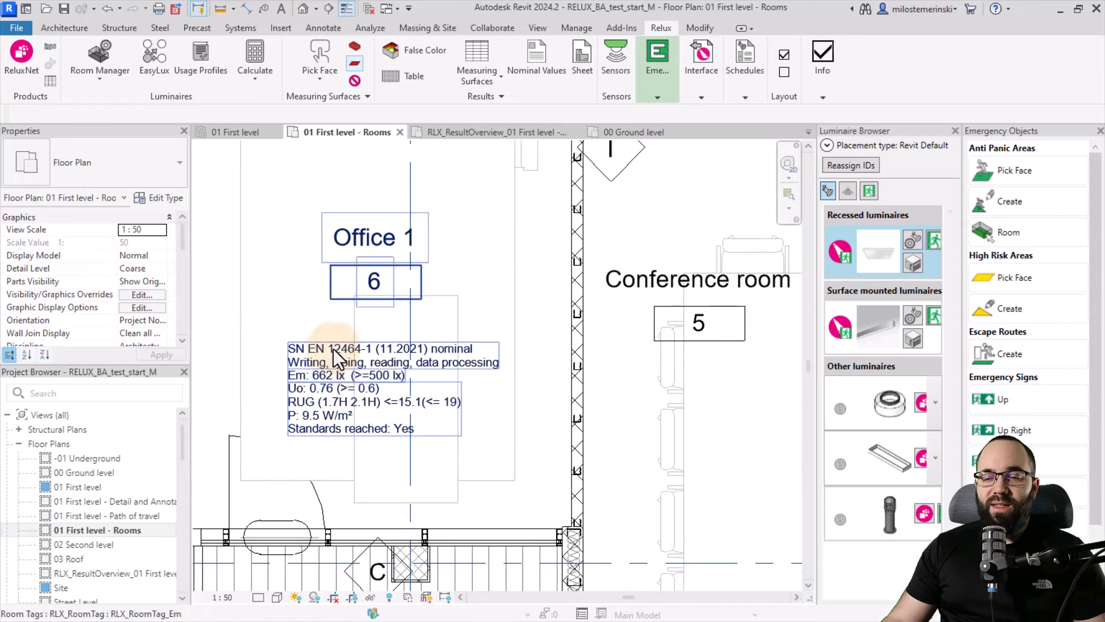
pyautogui.scroll(2, 297, 339)
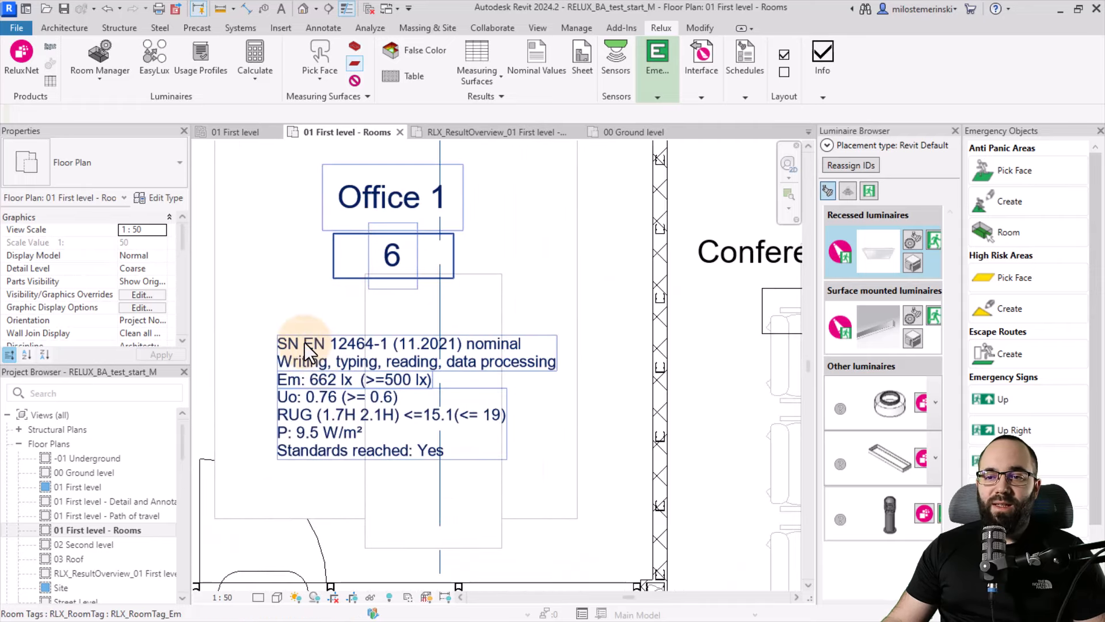
pyautogui.scroll(-1, 308, 342)
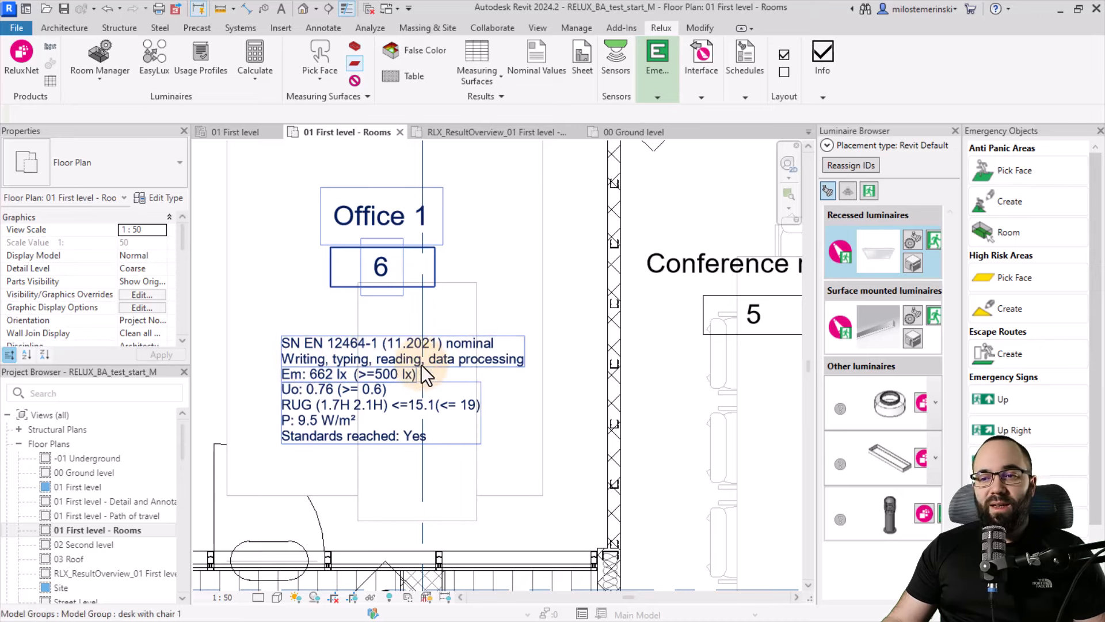
pyautogui.scroll(-1, 340, 374)
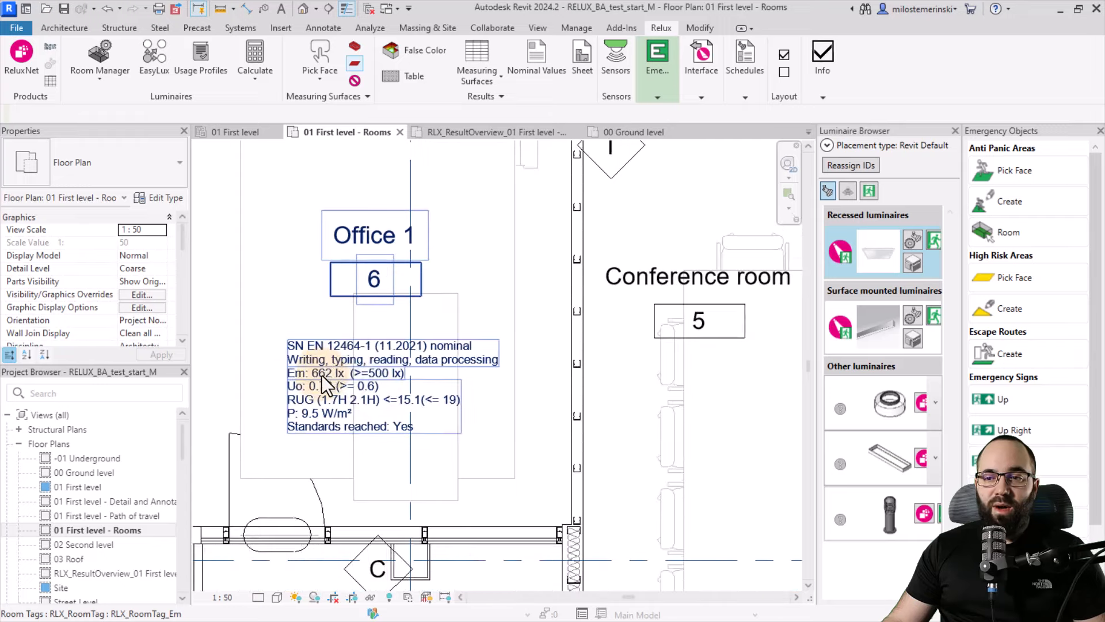
pyautogui.scroll(1, 363, 391)
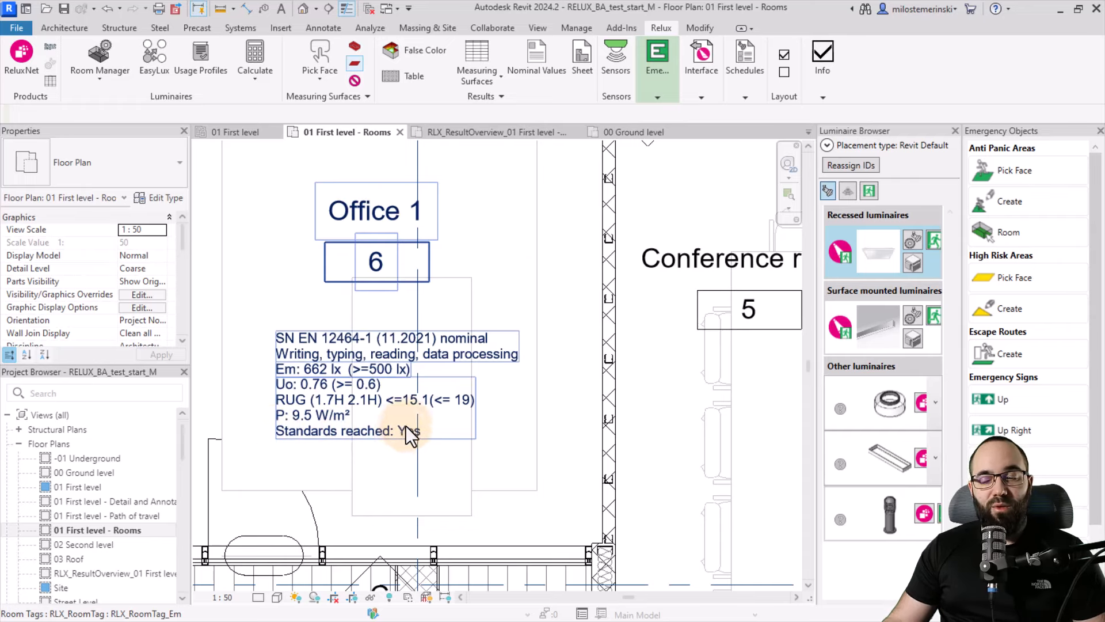
pyautogui.scroll(-4, 405, 428)
pyautogui.moveTo(667, 464); pyautogui.dragTo(400, 447, button='middle')
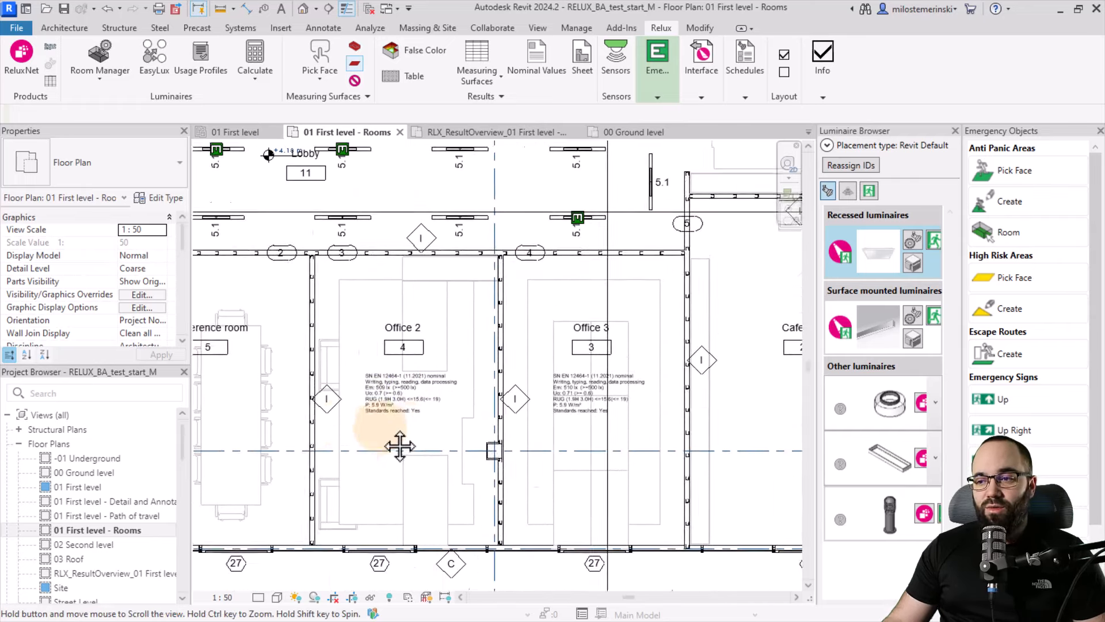
pyautogui.moveTo(399, 447); pyautogui.dragTo(344, 445)
pyautogui.scroll(2, 583, 399)
pyautogui.scroll(-4, 460, 441)
pyautogui.moveTo(603, 343); pyautogui.dragTo(361, 540, button='middle')
pyautogui.scroll(3, 482, 395)
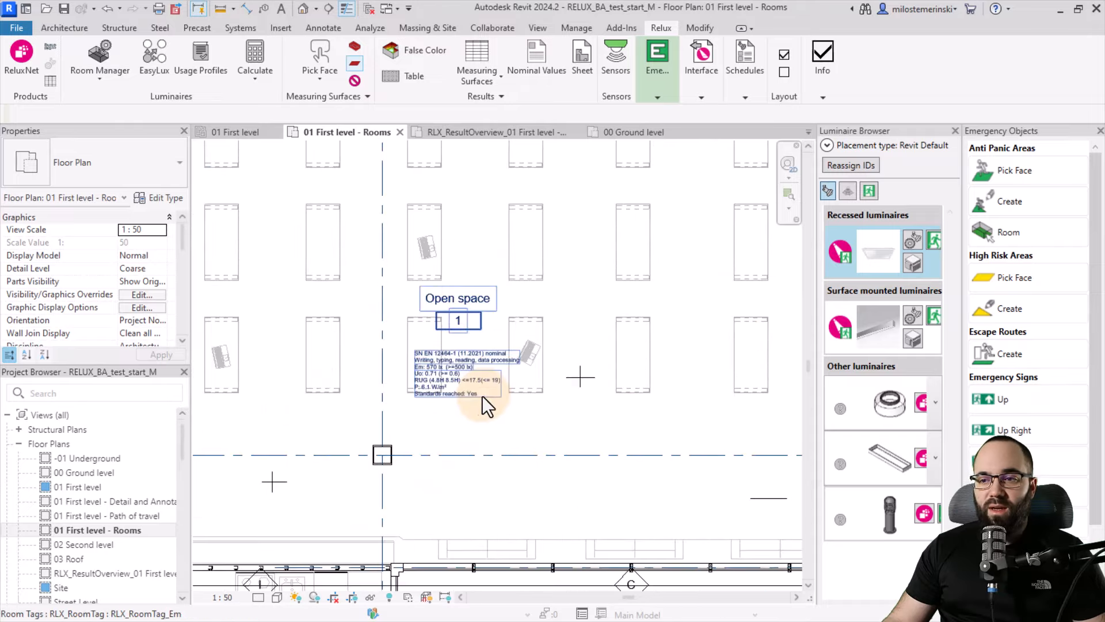
pyautogui.scroll(-5, 481, 396)
pyautogui.moveTo(437, 438); pyautogui.dragTo(475, 380, button='middle')
pyautogui.scroll(2, 275, 446)
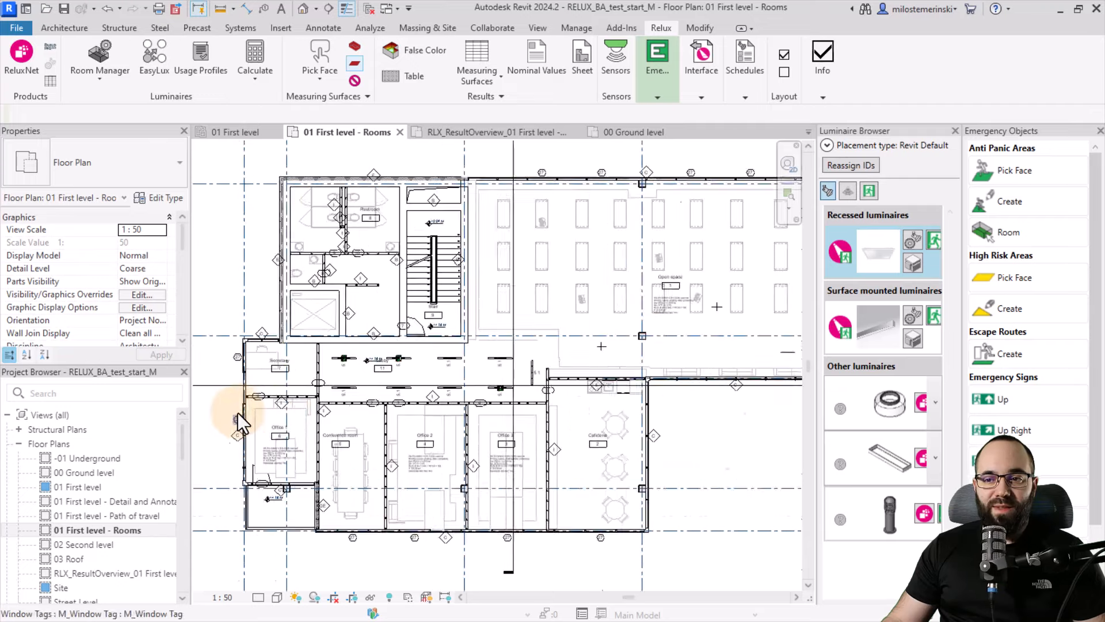
# - Change the Lobby's room tag type to RLX_RoomTag_Emg and clear the selection
pyautogui.scroll(2, 237, 412)
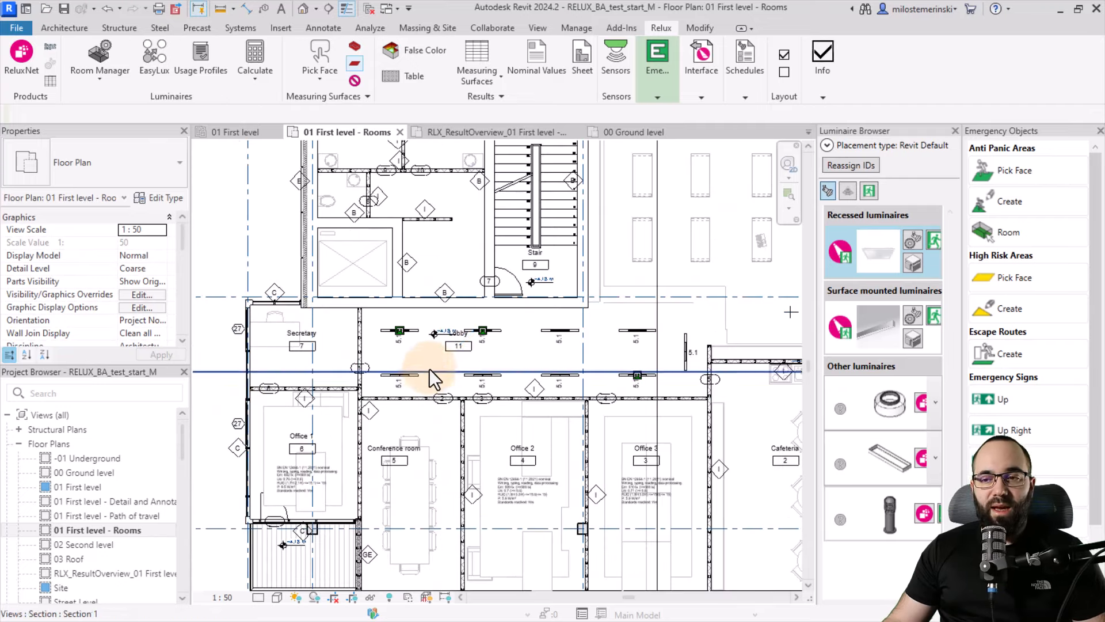
pyautogui.click(451, 353)
pyautogui.click(86, 159)
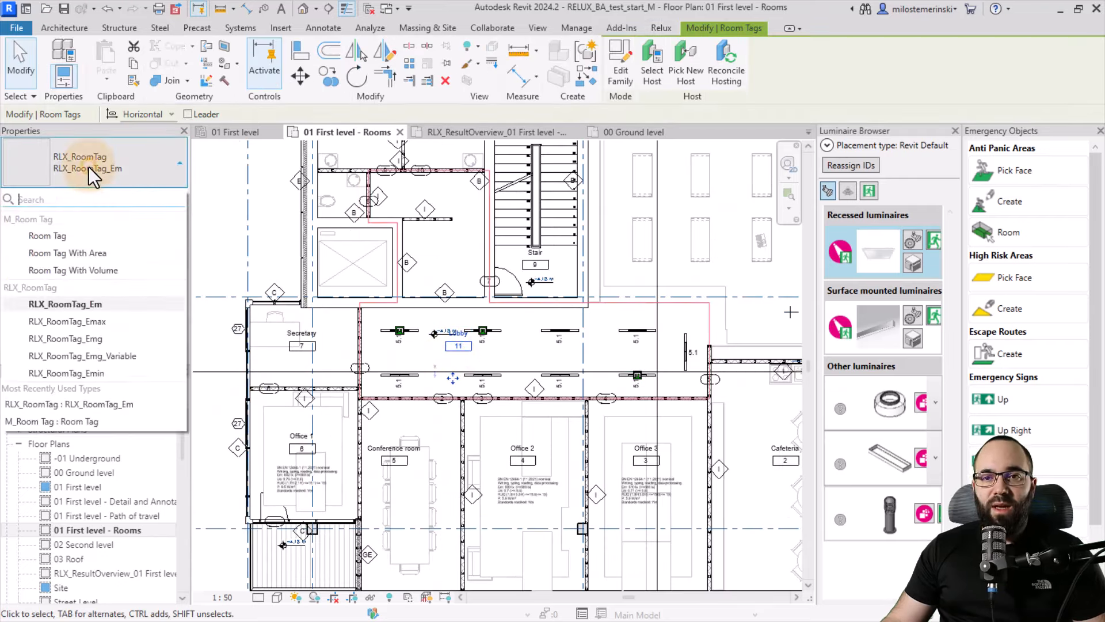
pyautogui.click(99, 340)
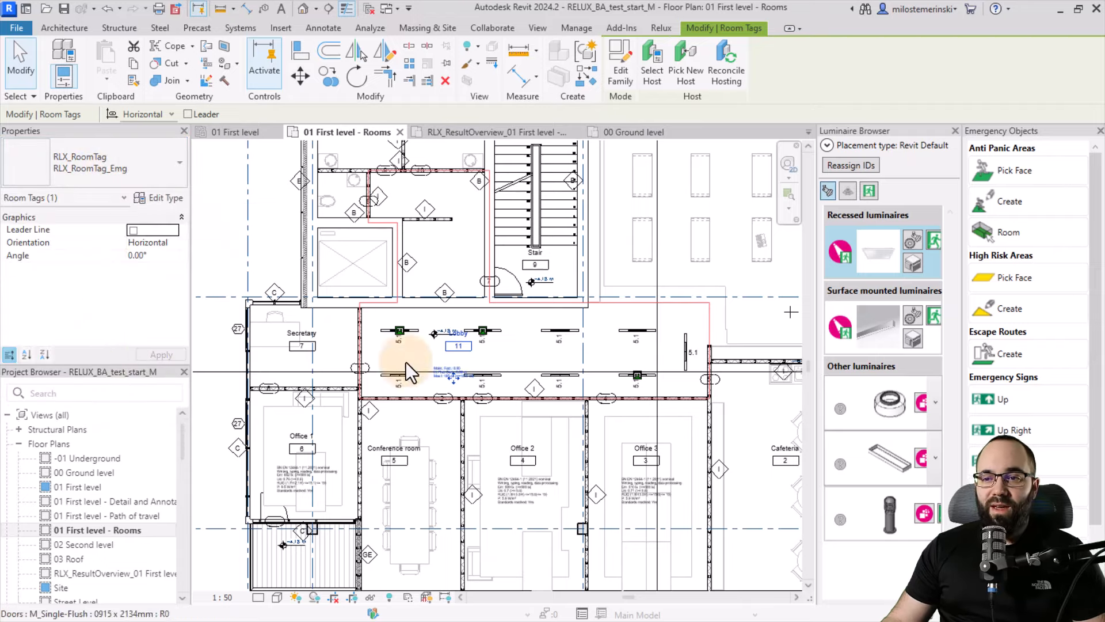
pyautogui.scroll(5, 405, 362)
pyautogui.press('Escape')
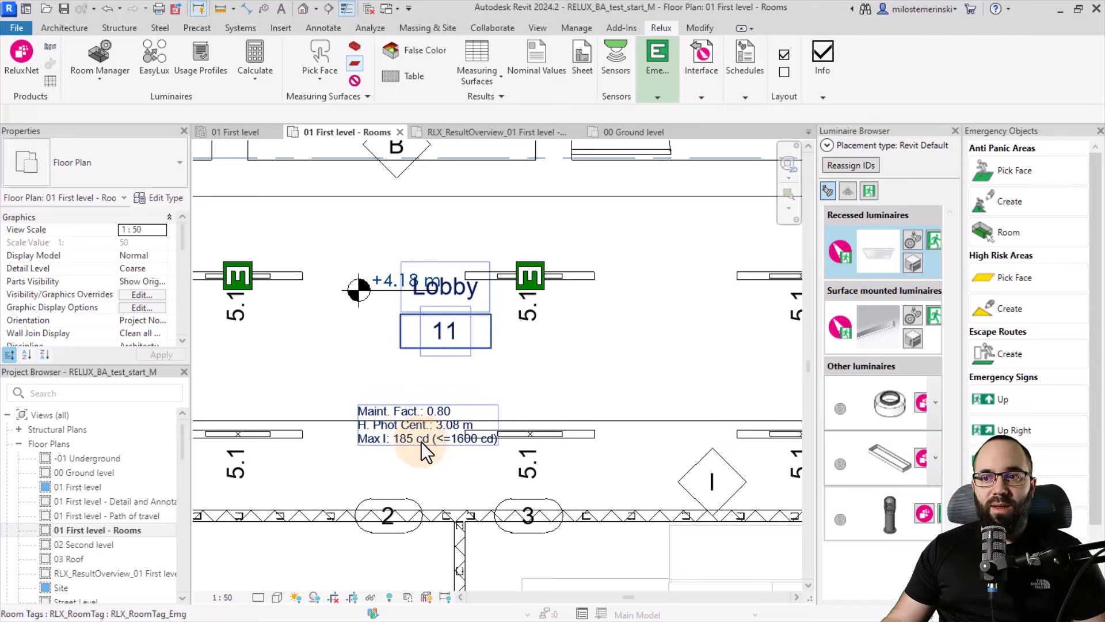
# - Turn off Emergency Mode and the Emergency Objects display, leaving nothing selected in the Rooms plan
pyautogui.scroll(-2, 405, 428)
pyautogui.scroll(3, 382, 405)
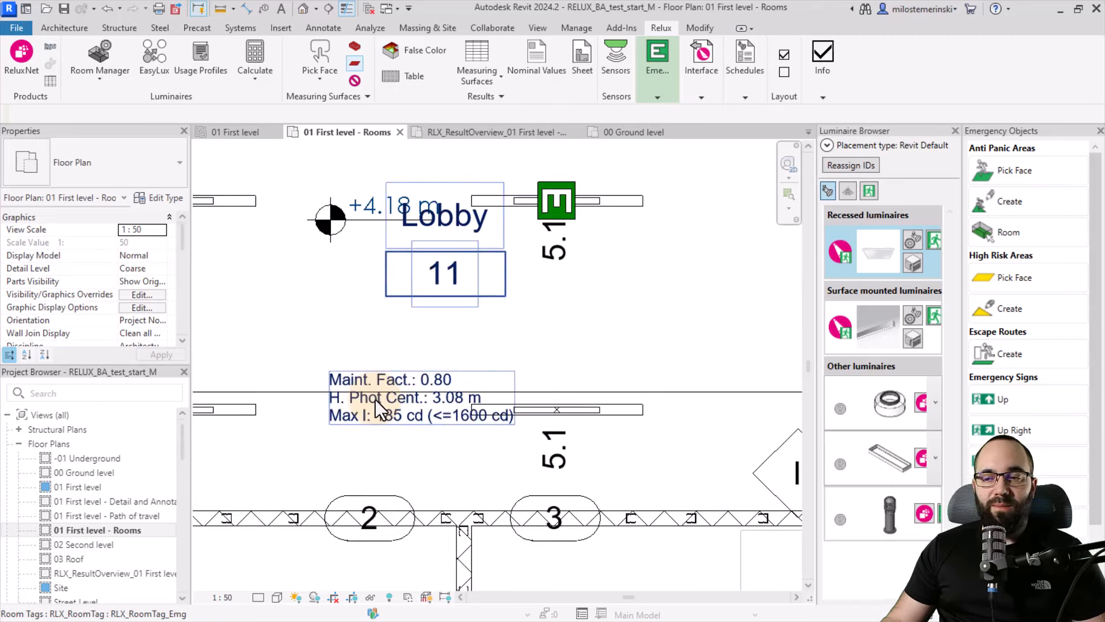
pyautogui.scroll(-6, 380, 382)
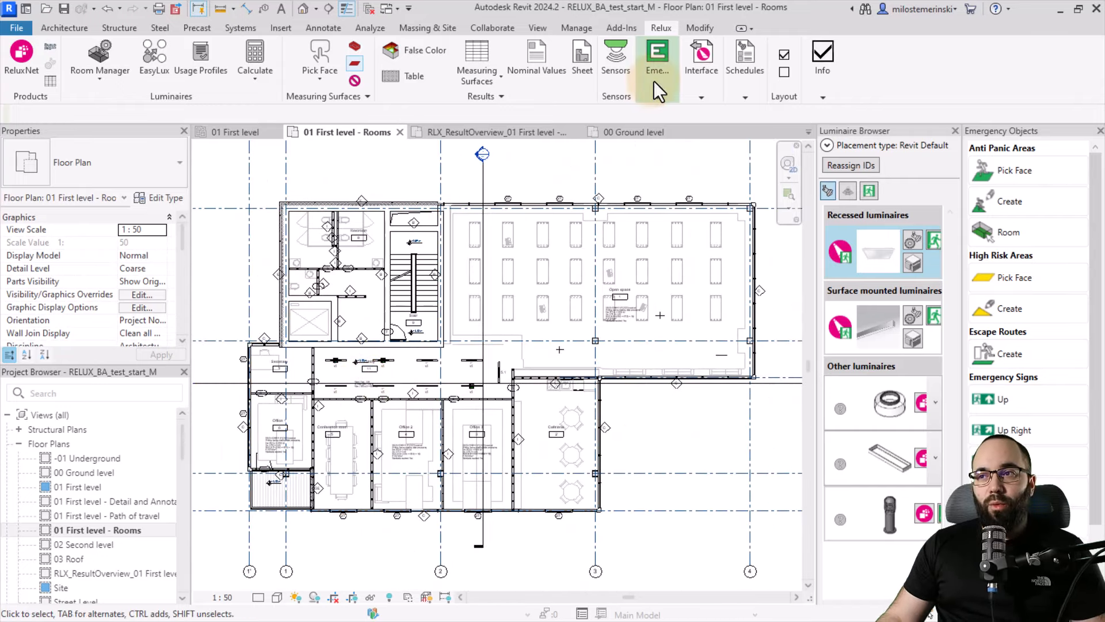
pyautogui.click(659, 70)
pyautogui.click(642, 83)
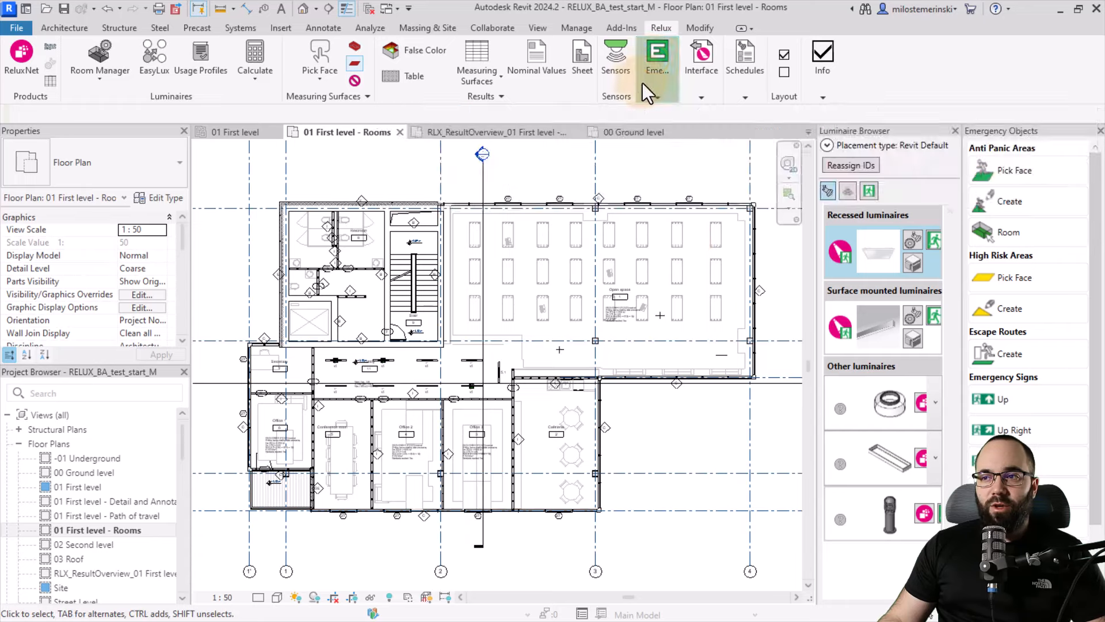
pyautogui.click(642, 84)
pyautogui.click(652, 80)
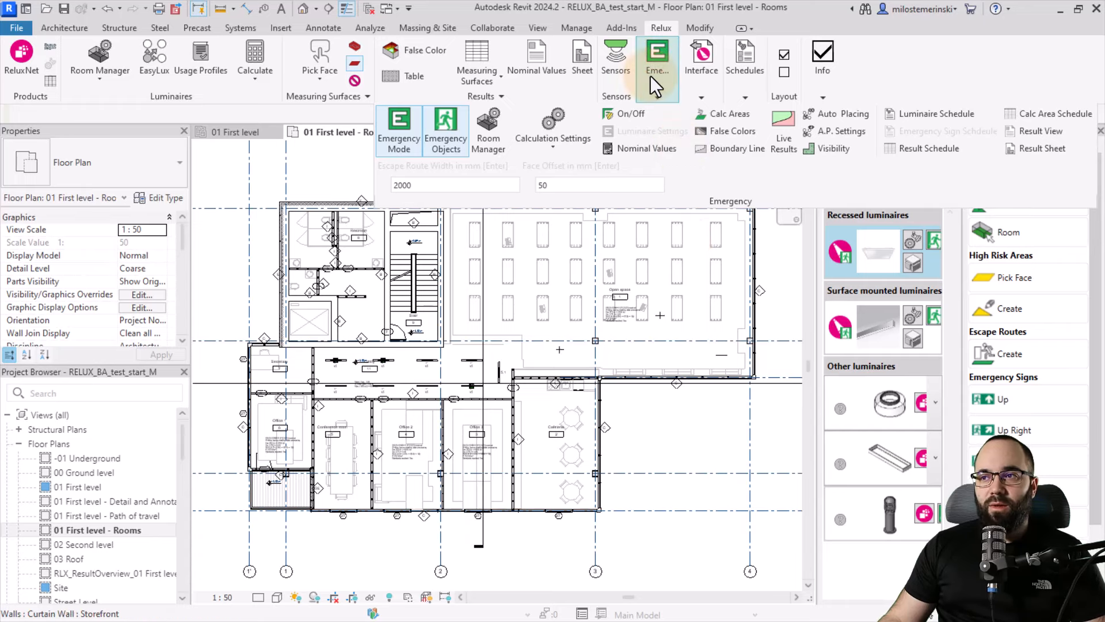
pyautogui.click(388, 143)
pyautogui.click(440, 149)
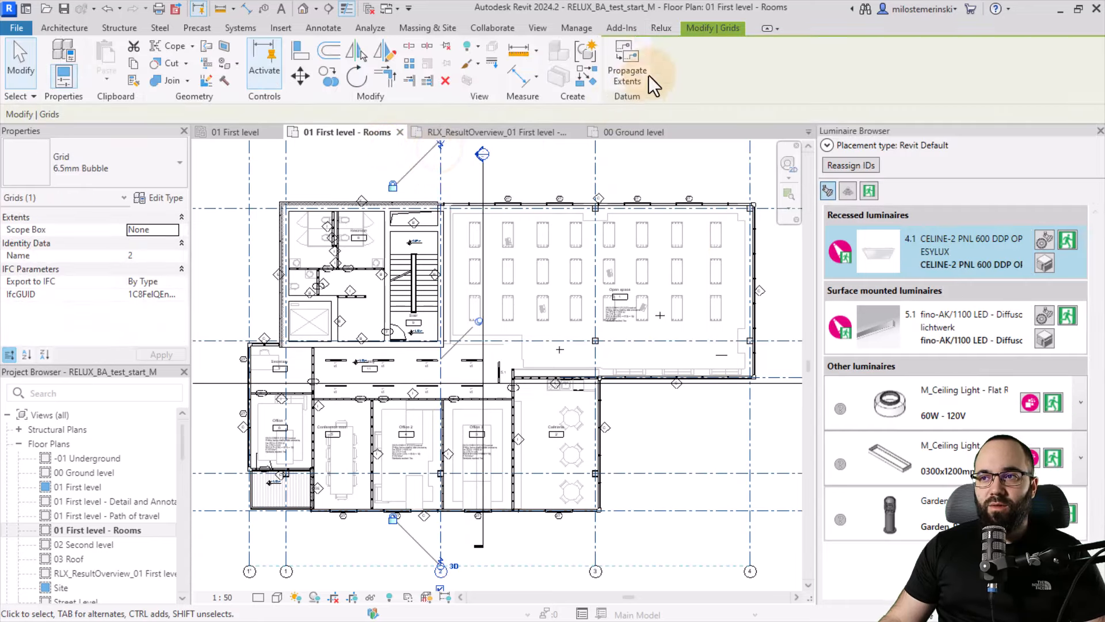
pyautogui.click(662, 27)
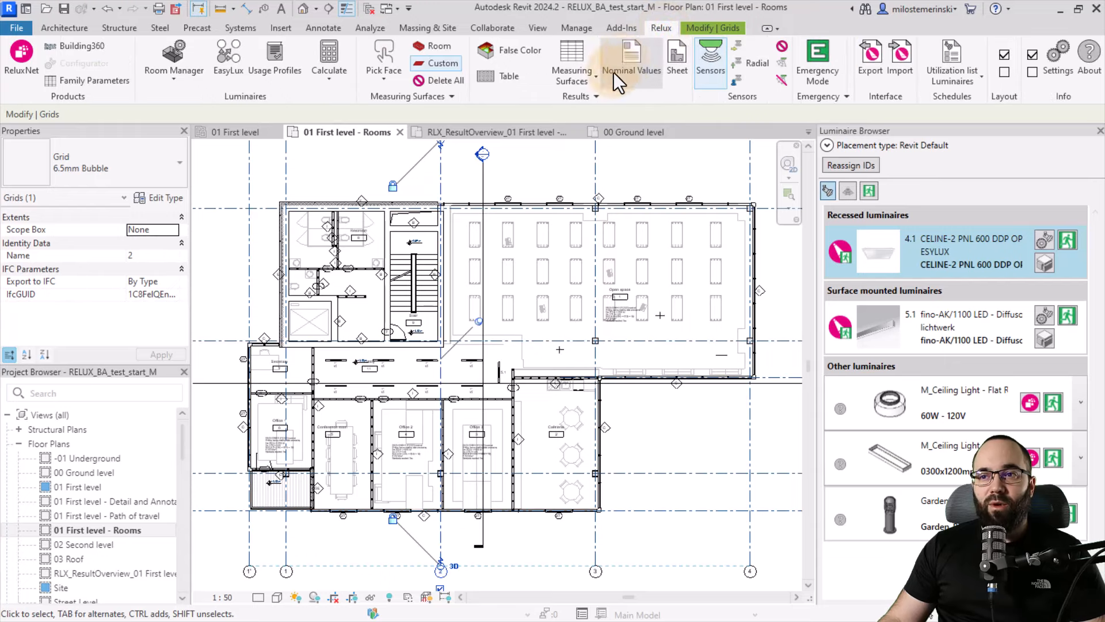
pyautogui.click(684, 169)
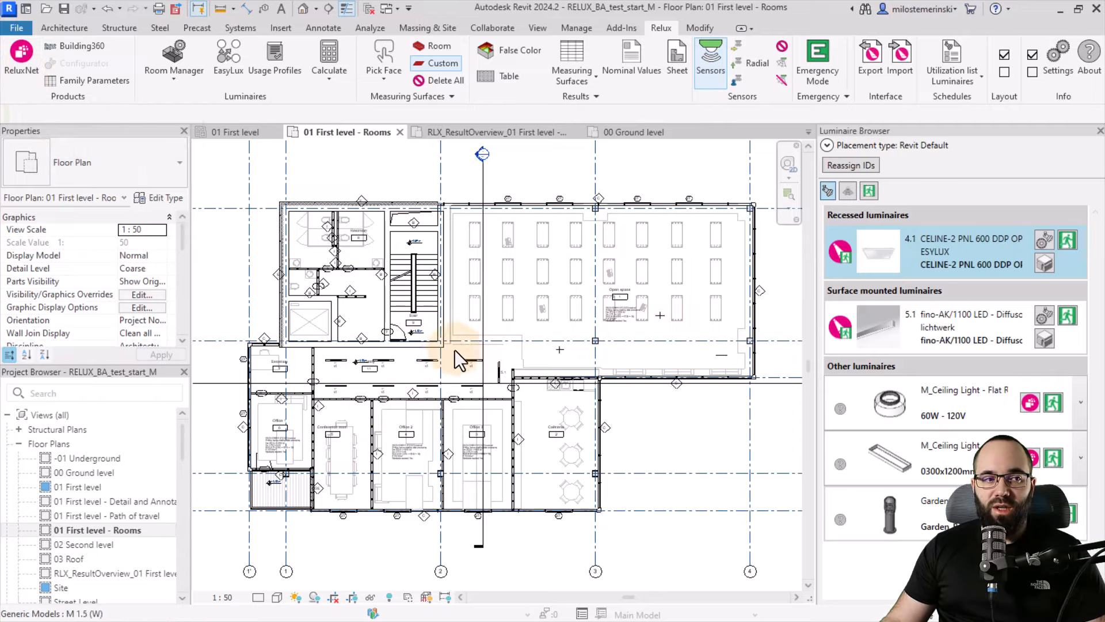
# - Set the Rooms plan's view range to a top offset of 206 and a cut plane offset of 120
pyautogui.scroll(2, 420, 382)
pyautogui.scroll(-3, 423, 382)
pyautogui.scroll(-5, 130, 283)
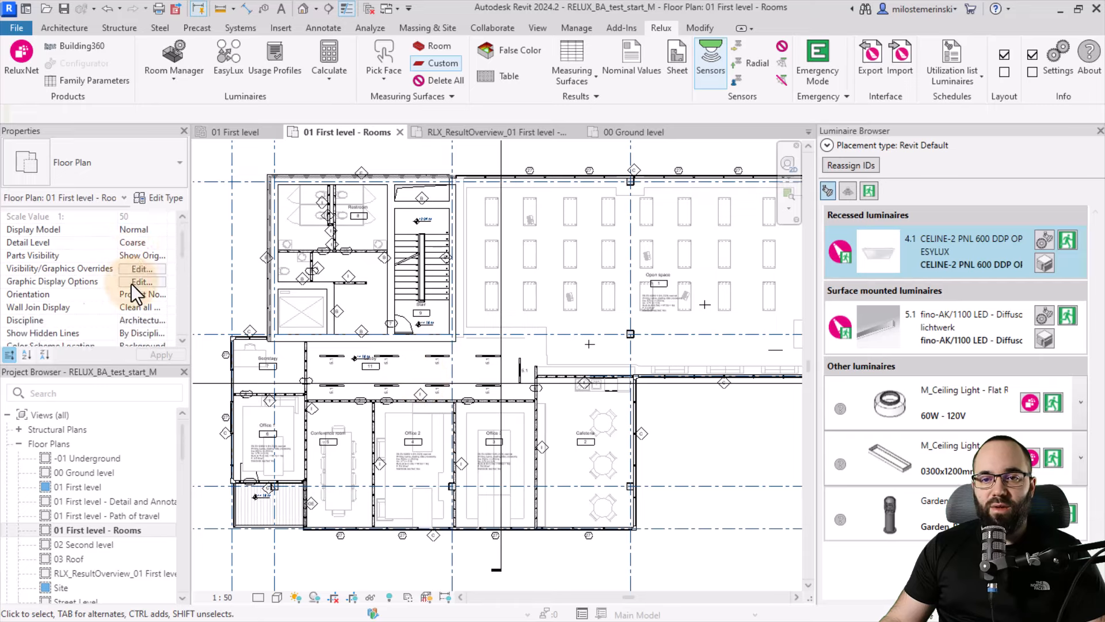
pyautogui.scroll(-1, 130, 283)
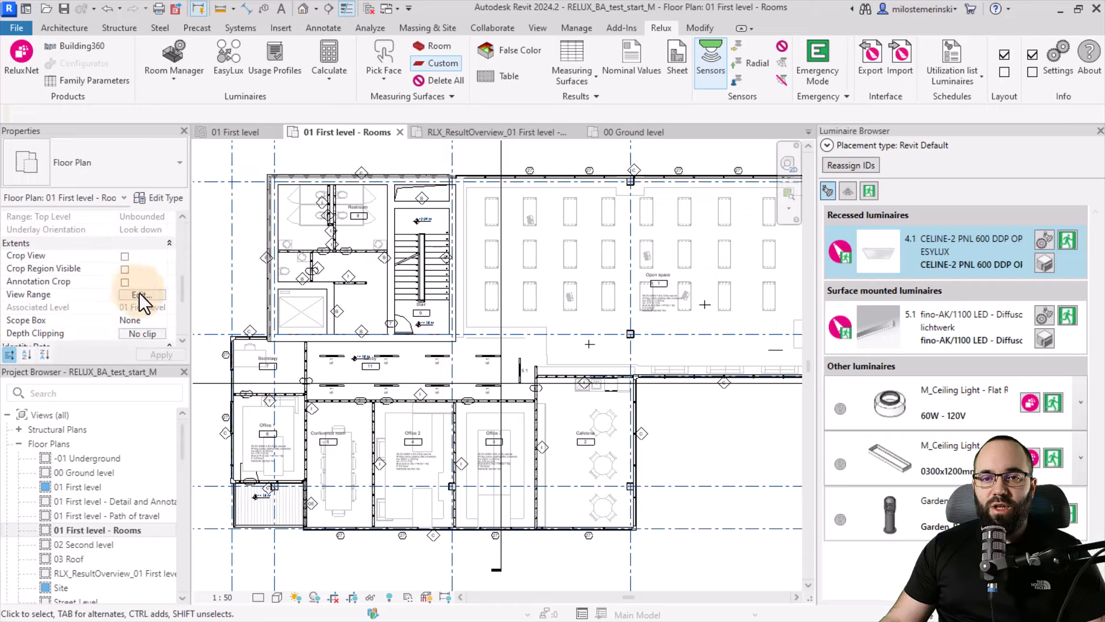
pyautogui.click(141, 294)
pyautogui.moveTo(714, 179); pyautogui.dragTo(651, 179)
pyautogui.write('260')
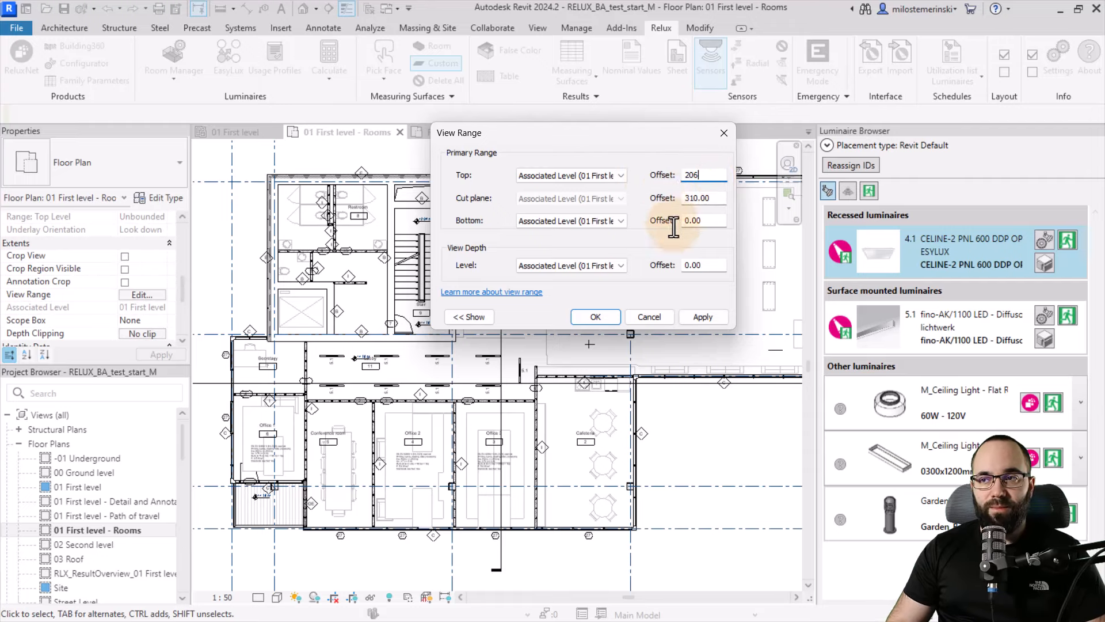
pyautogui.press('Tab')
pyautogui.write('120')
pyautogui.click(595, 317)
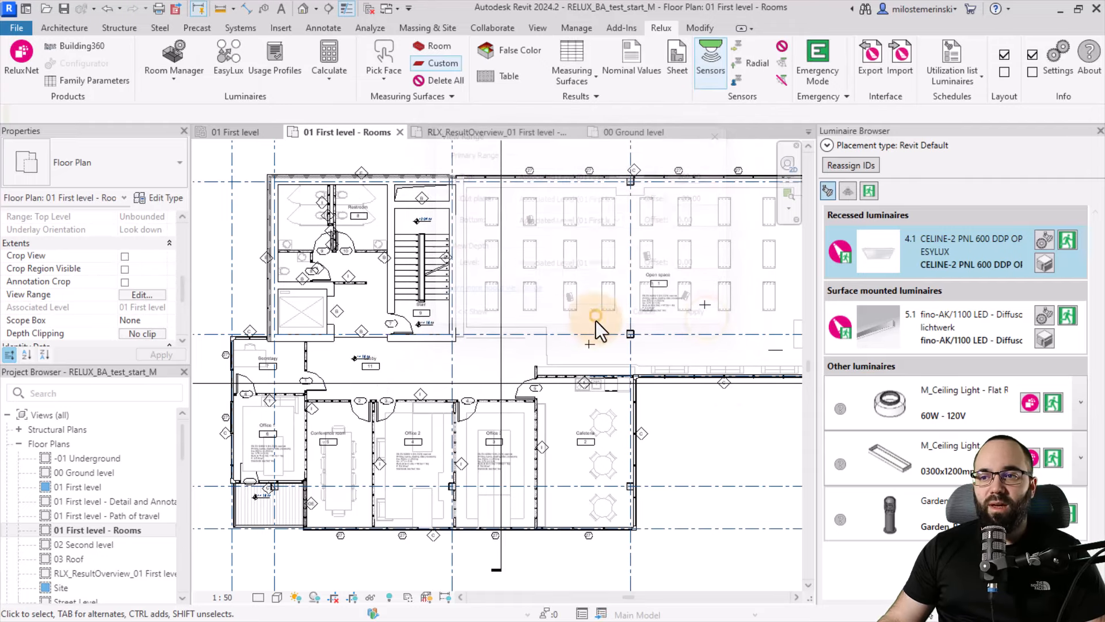
# - Open an enlarged ReluxNet catalogue, filter it to sensors and open B.E.G. LUXOMAT's Ceiling mounted occupancy detectors family
pyautogui.click(26, 63)
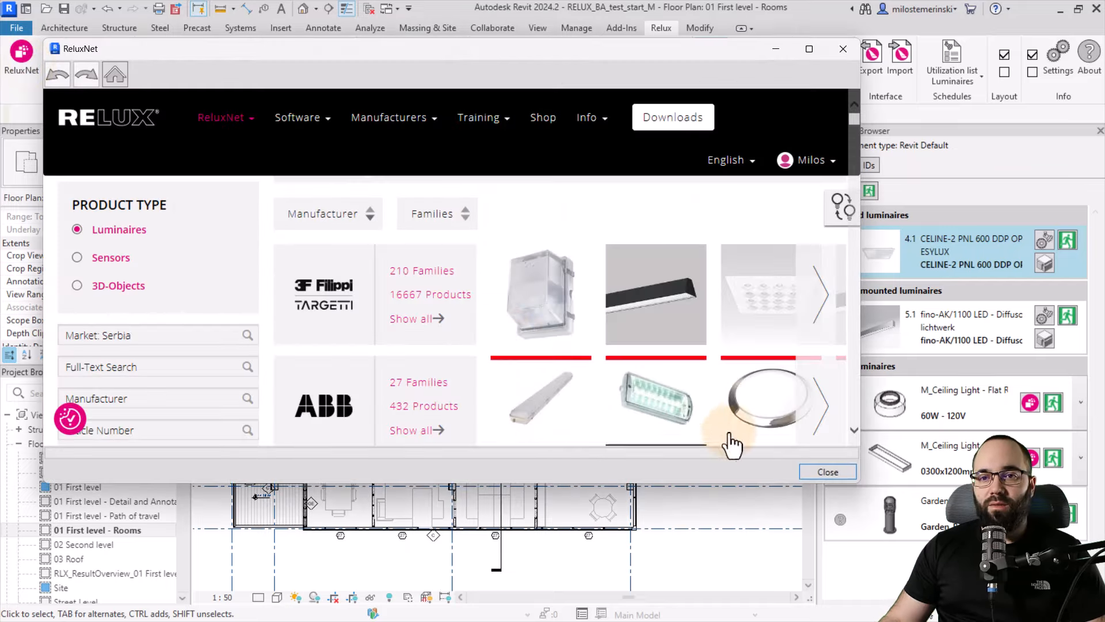
pyautogui.moveTo(857, 485); pyautogui.dragTo(1020, 584)
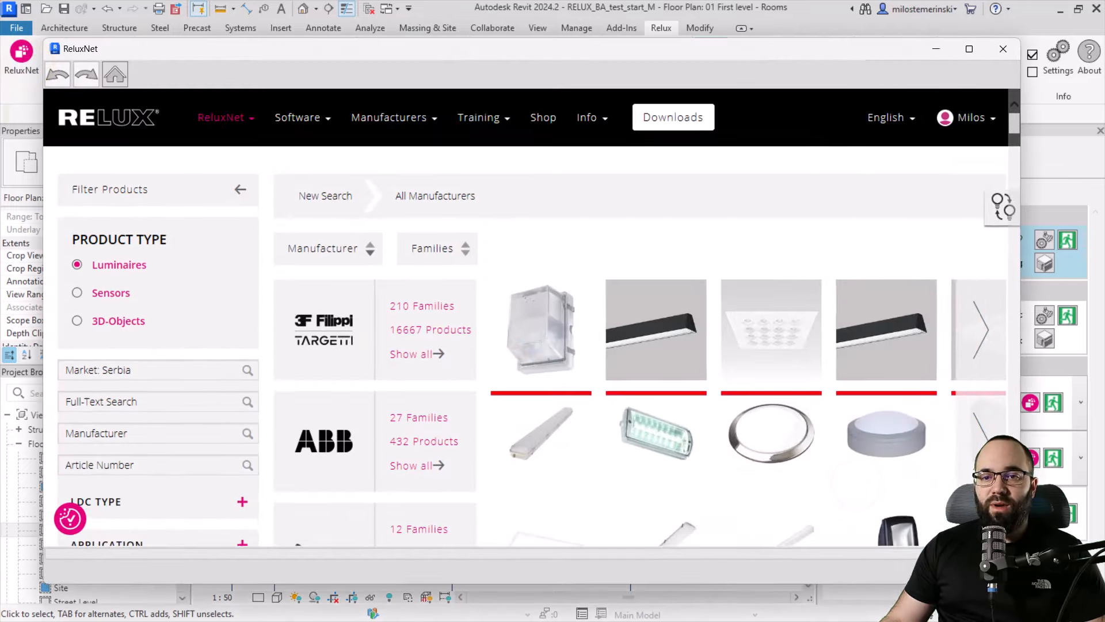
pyautogui.moveTo(300, 51); pyautogui.dragTo(276, 31)
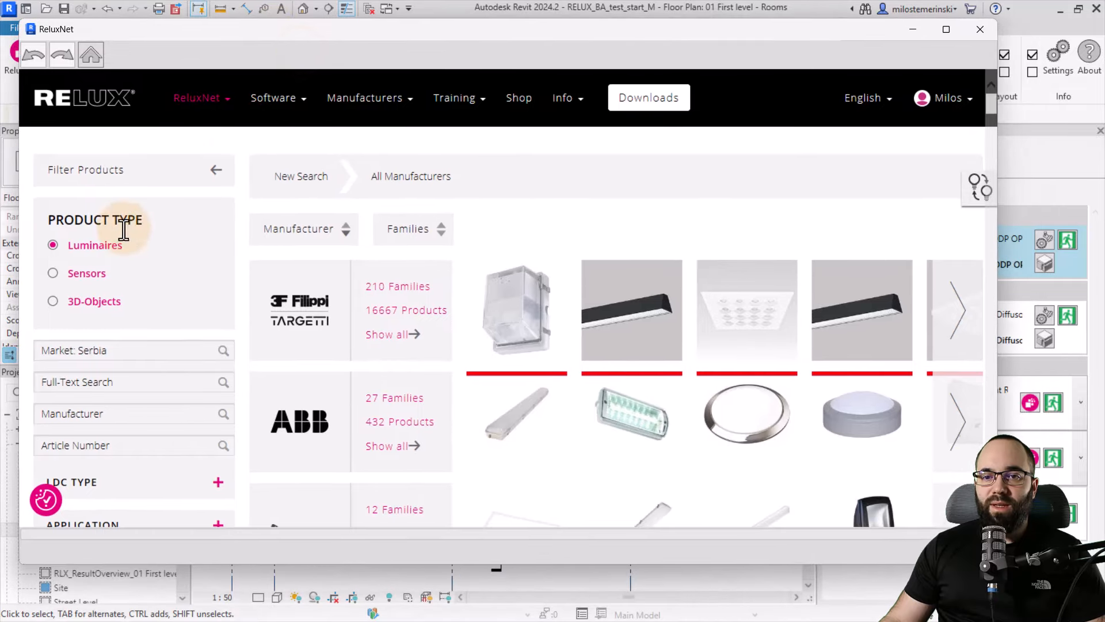
pyautogui.click(81, 276)
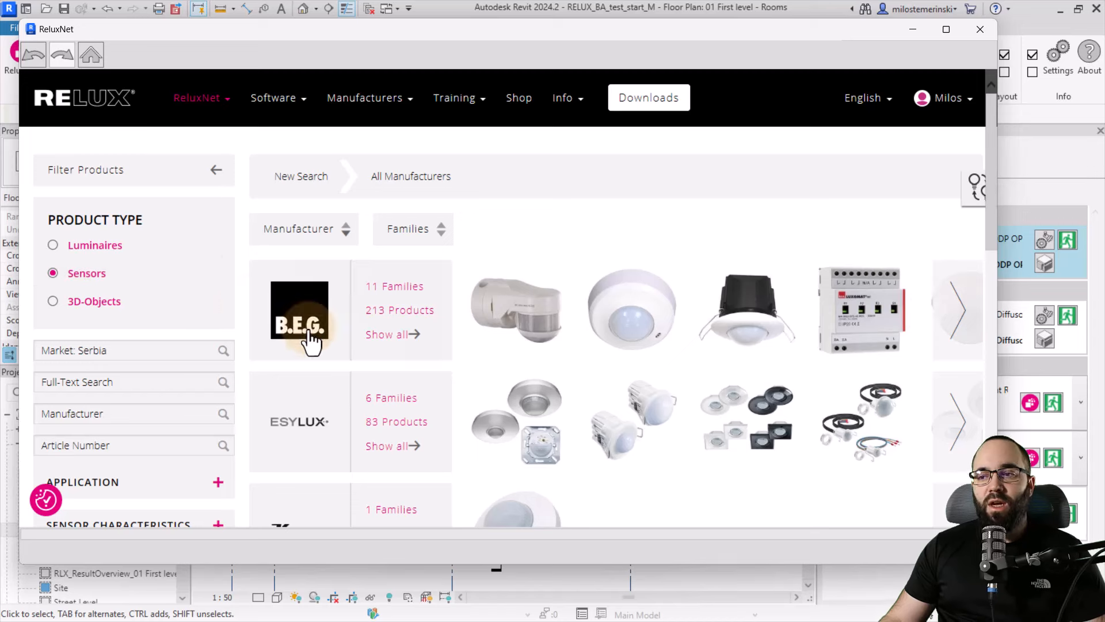
pyautogui.click(640, 294)
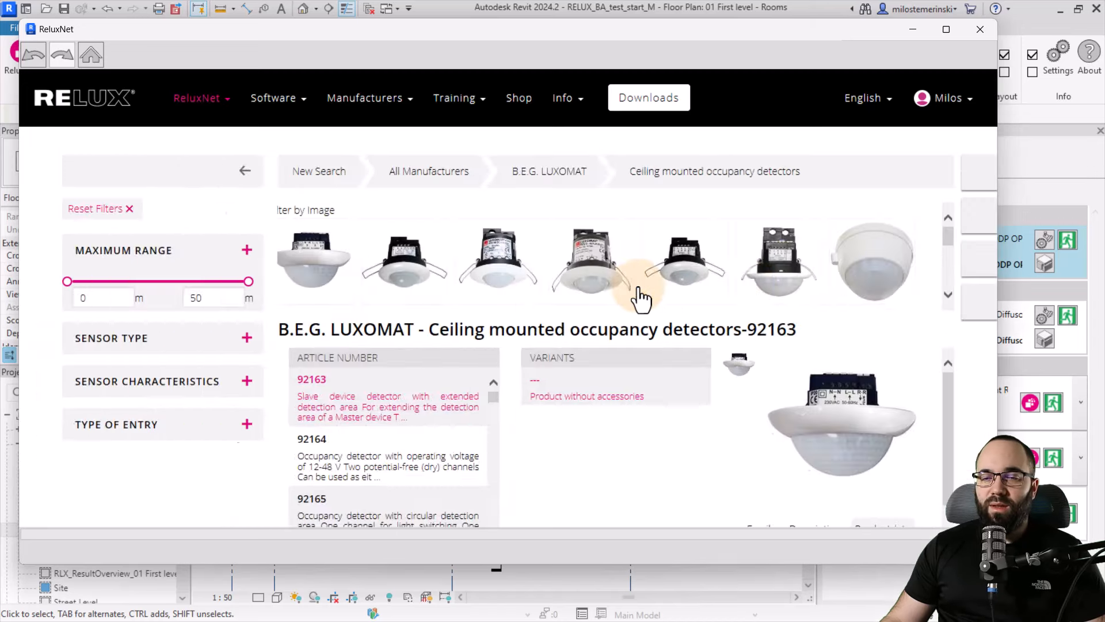
pyautogui.scroll(-1, 707, 320)
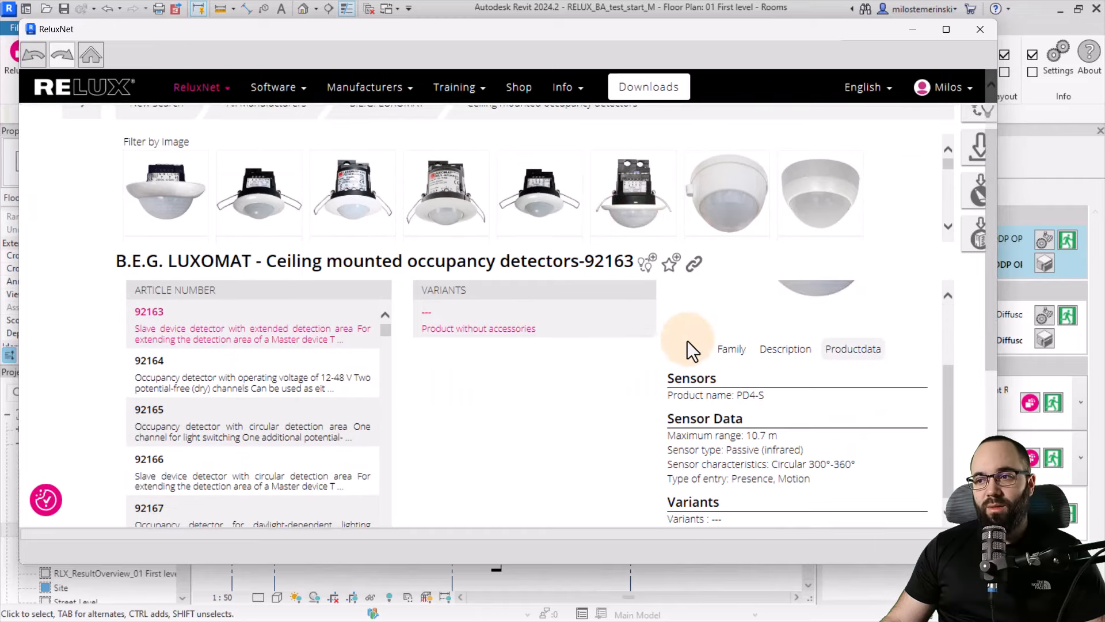
# - View the detection diagram of B.E.G. detector 92163, load the sensor into the project and show it in the Sensor Browser
pyautogui.click(690, 252)
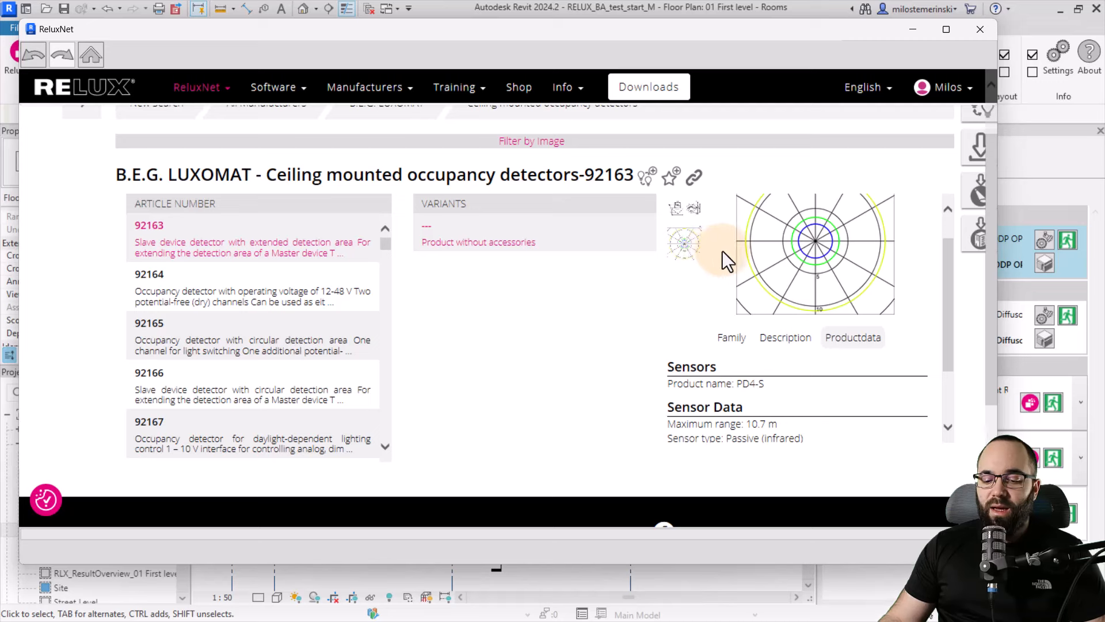
pyautogui.scroll(1, 818, 270)
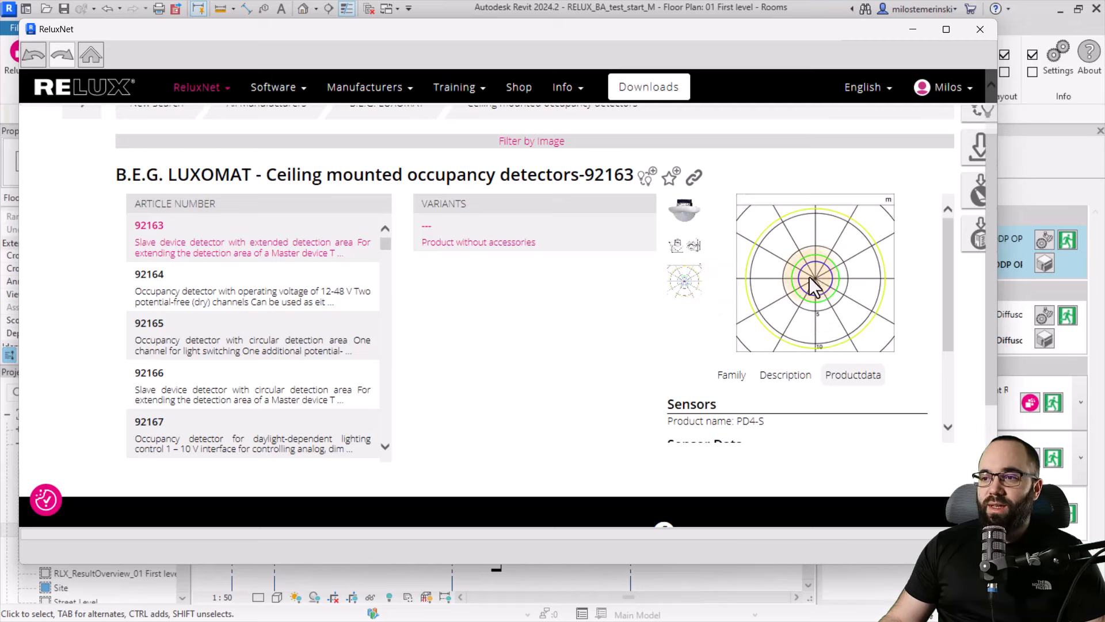
pyautogui.scroll(-1, 810, 276)
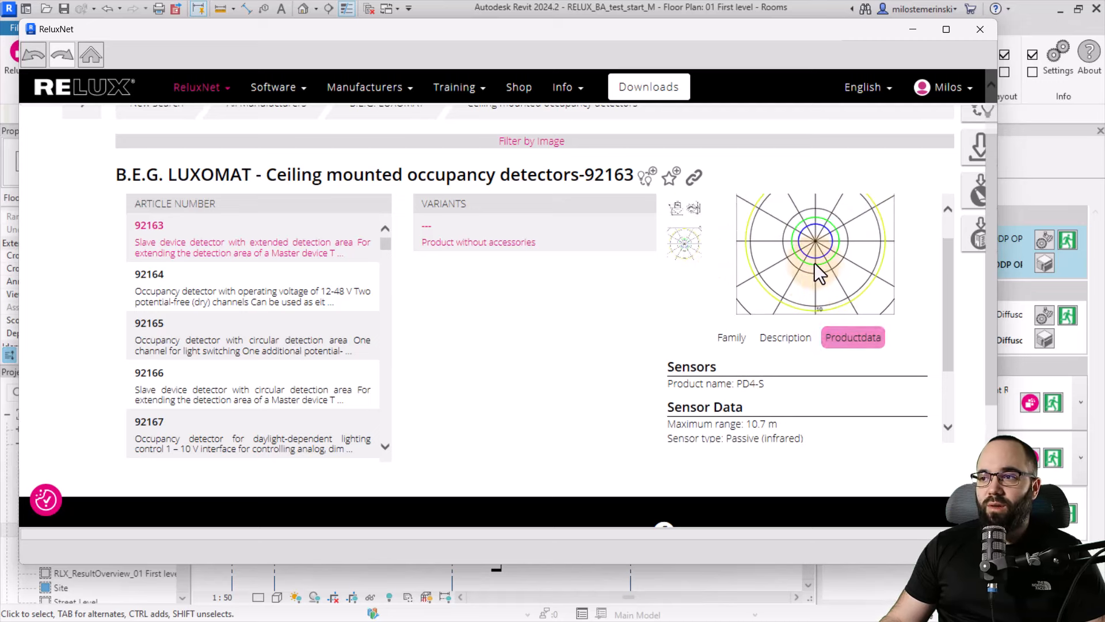
pyautogui.click(979, 253)
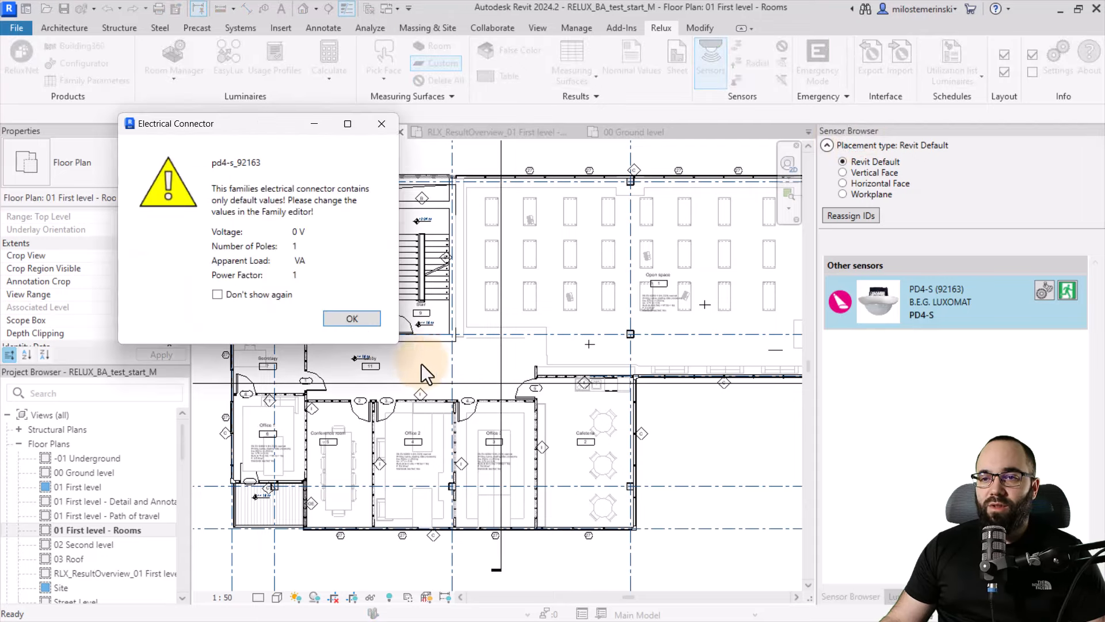
pyautogui.click(365, 322)
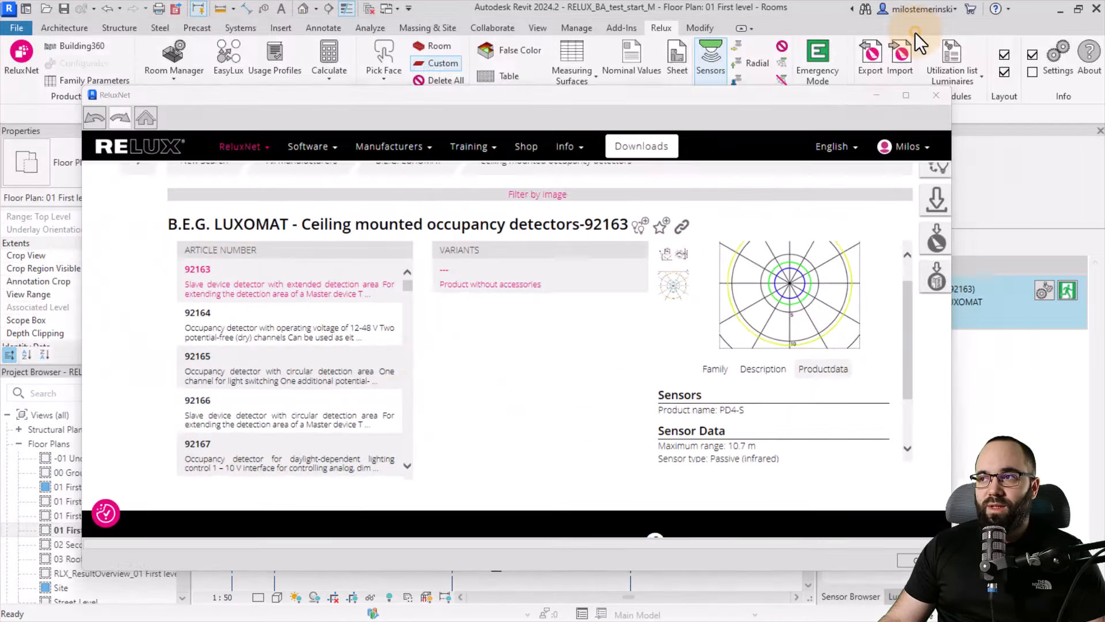
pyautogui.click(914, 32)
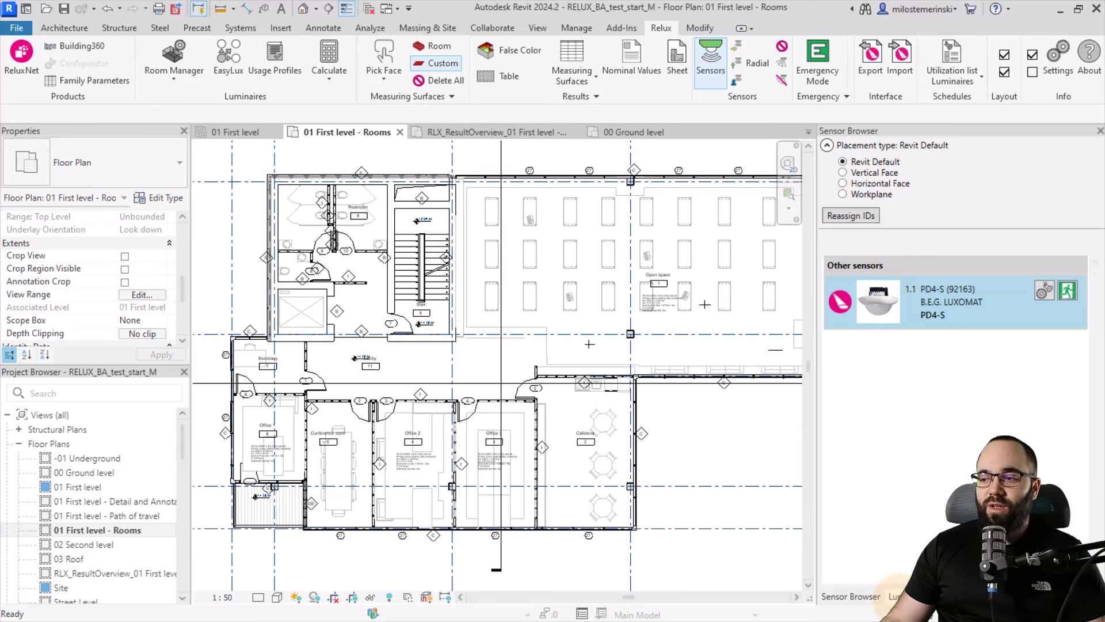
pyautogui.click(895, 597)
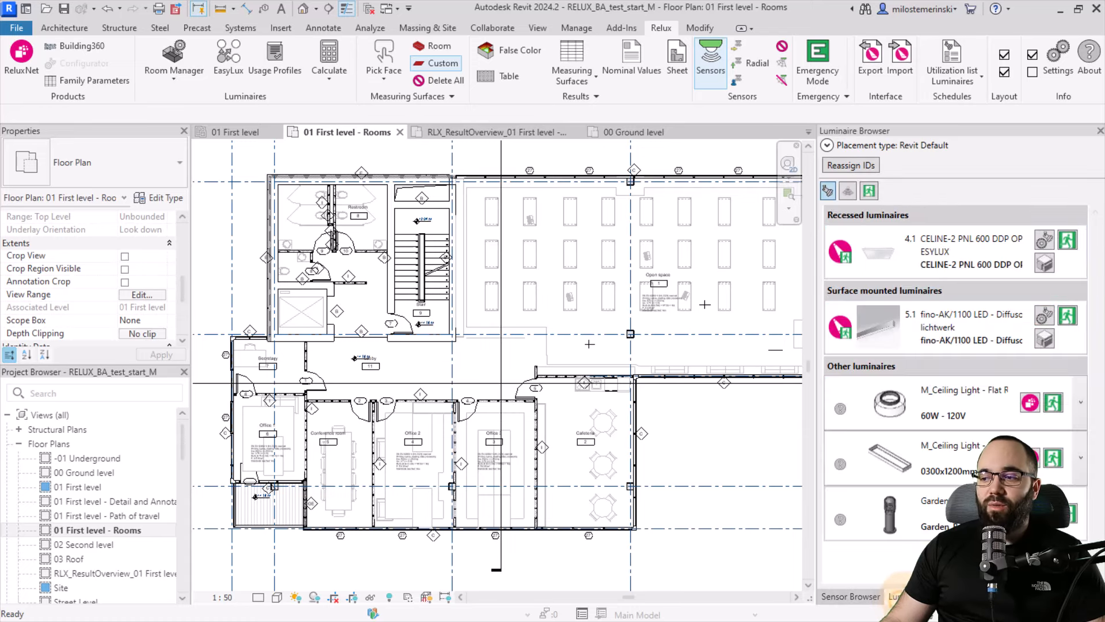
pyautogui.click(858, 597)
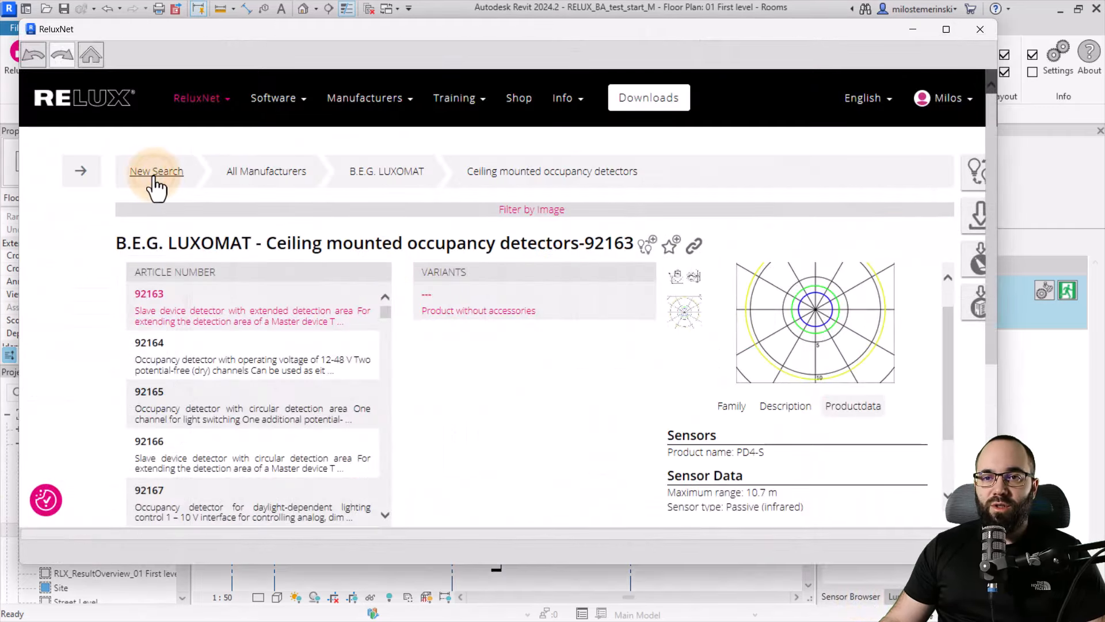
# - Start a new sensor search in ReluxNet and open Steinel's Dual HF family
pyautogui.click(156, 176)
pyautogui.scroll(-5, 402, 371)
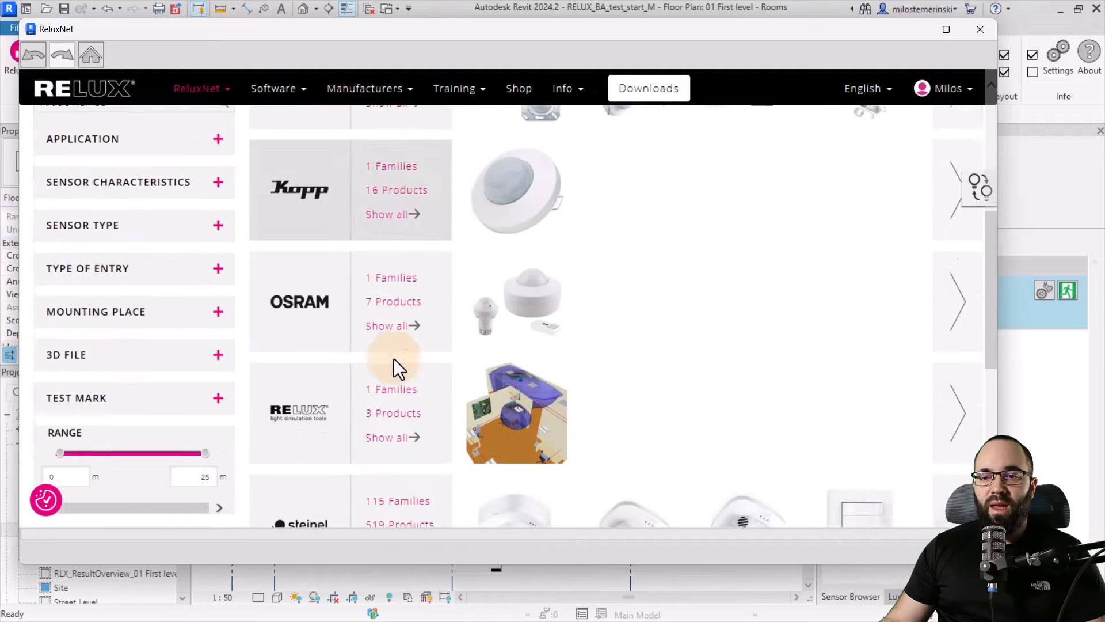
pyautogui.scroll(-3, 394, 359)
pyautogui.scroll(-1, 393, 368)
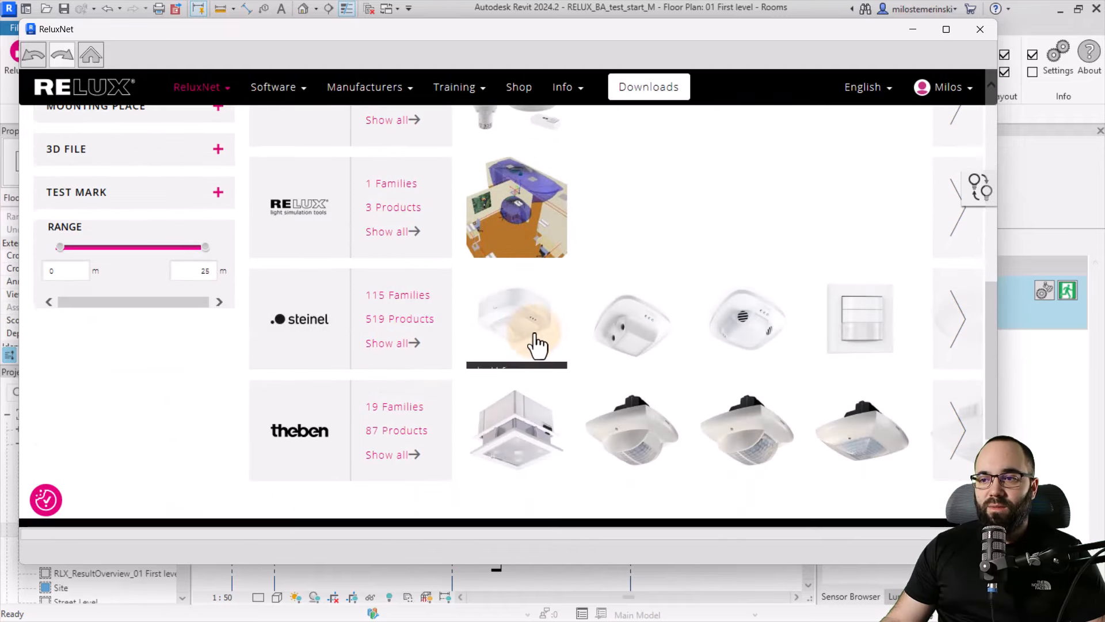
pyautogui.click(514, 333)
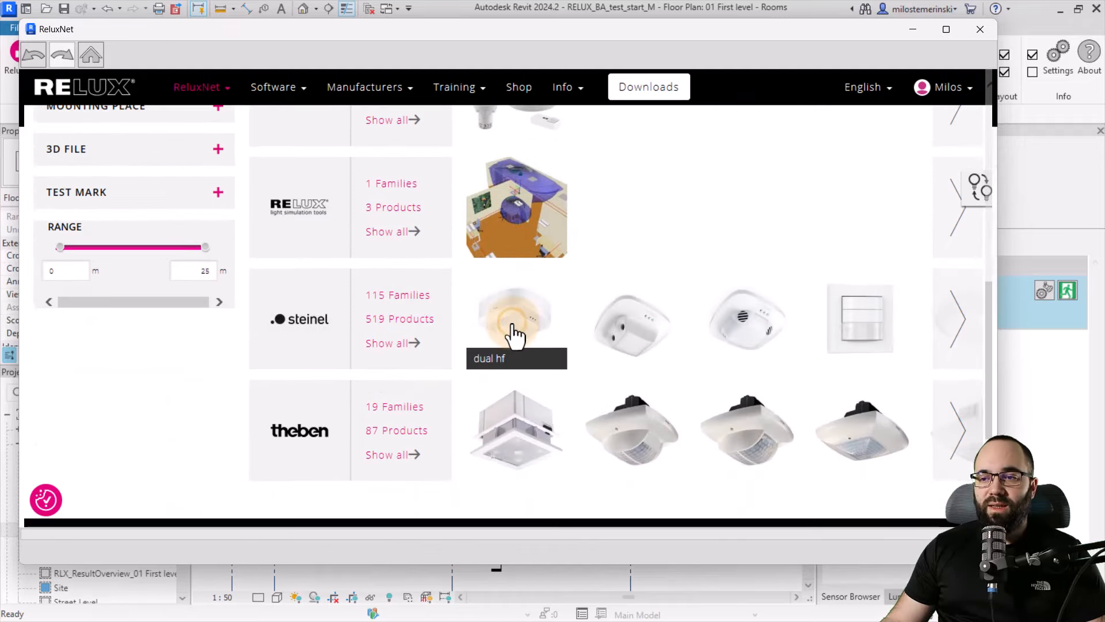
pyautogui.scroll(-4, 649, 340)
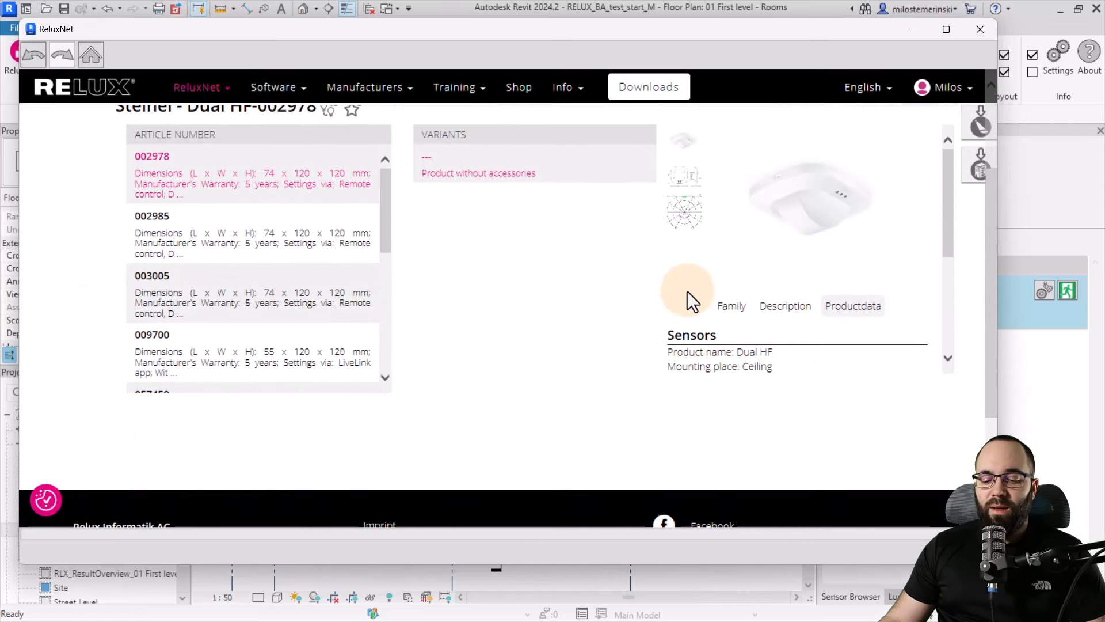
# - View the detection diagram of Steinel Dual HF 002978, load the sensor into the project and close ReluxNet
pyautogui.click(685, 217)
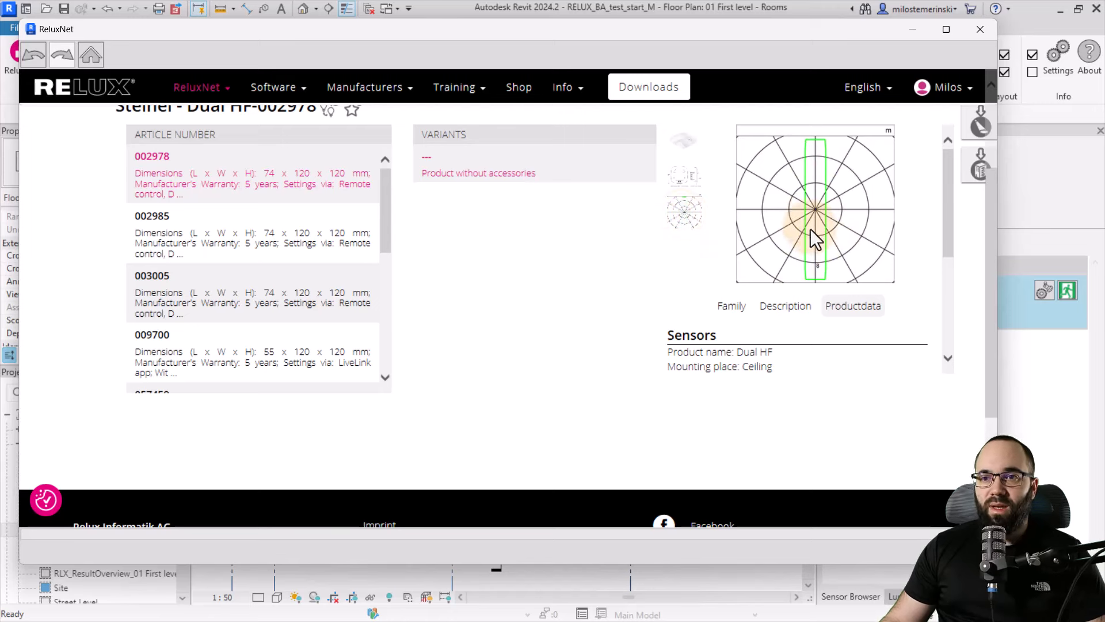
pyautogui.click(978, 172)
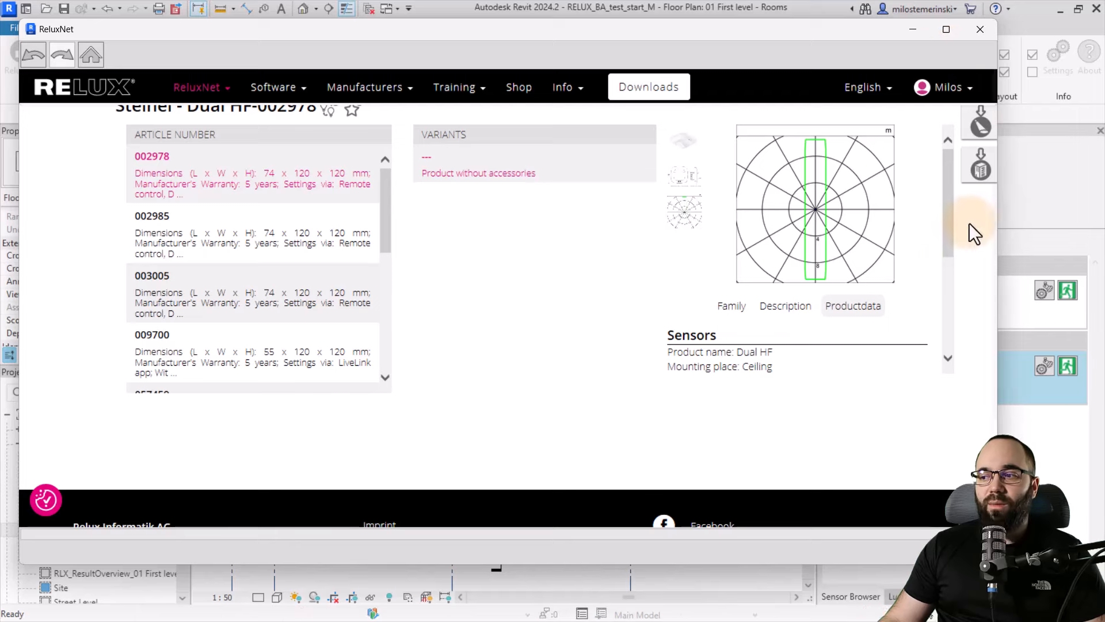
pyautogui.click(980, 29)
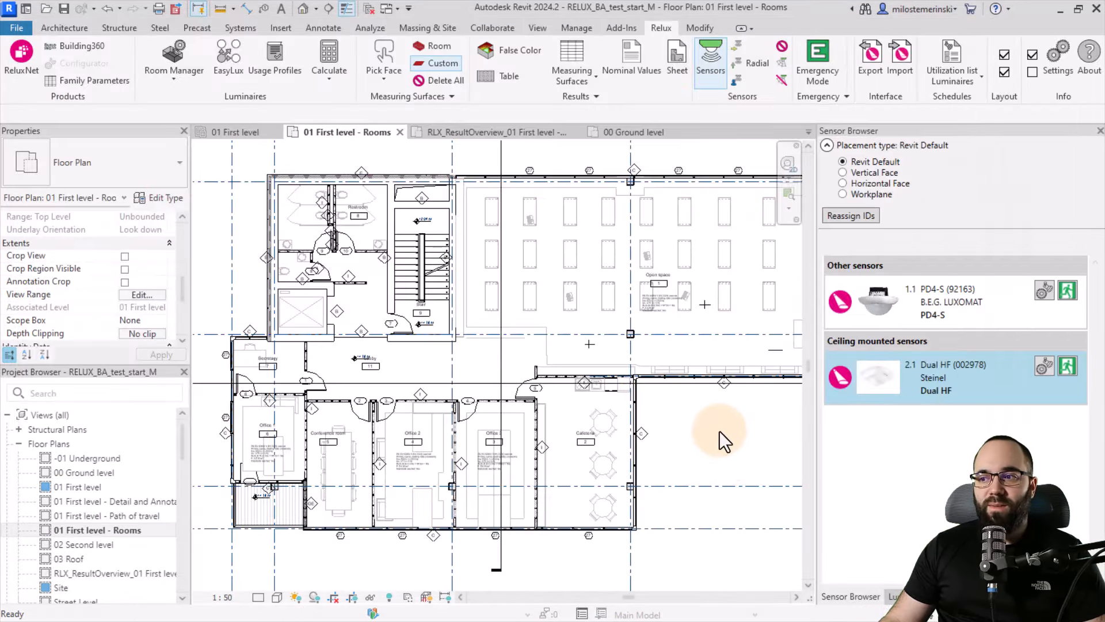
# - Open the 01 First level reflected ceiling plan
pyautogui.scroll(-1, 678, 443)
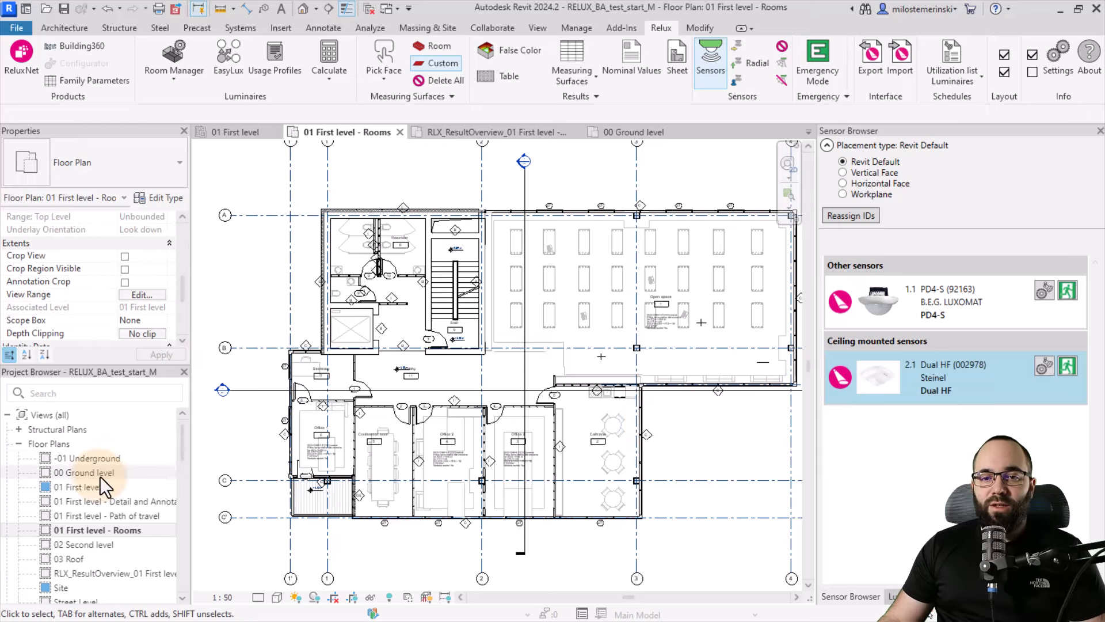
pyautogui.scroll(-3, 99, 476)
pyautogui.scroll(-2, 99, 474)
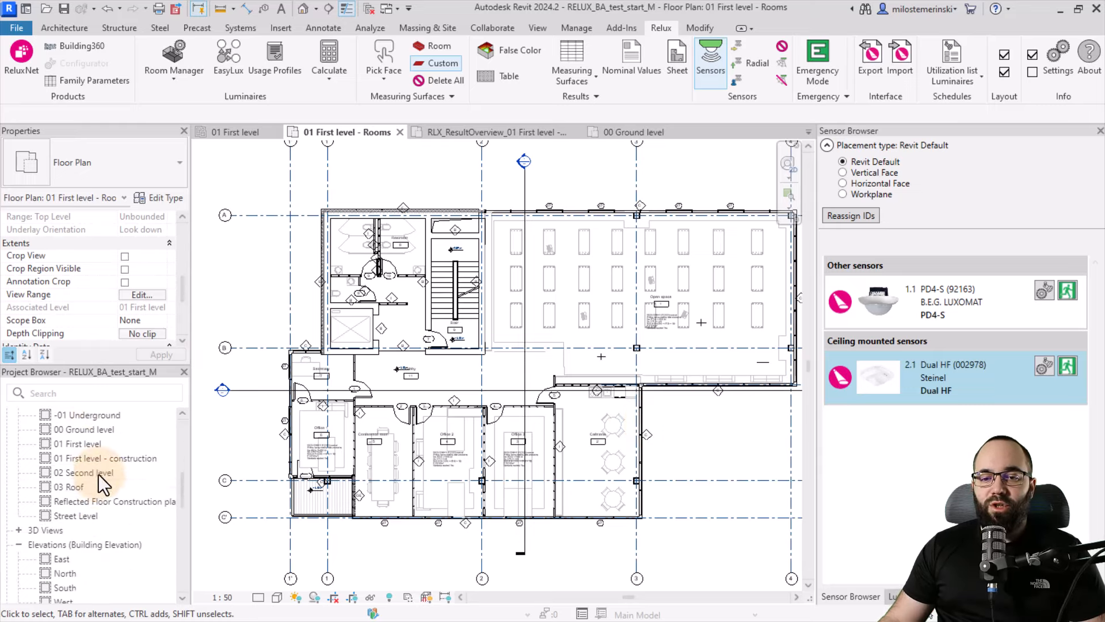
pyautogui.click(91, 447)
pyautogui.doubleClick(91, 447)
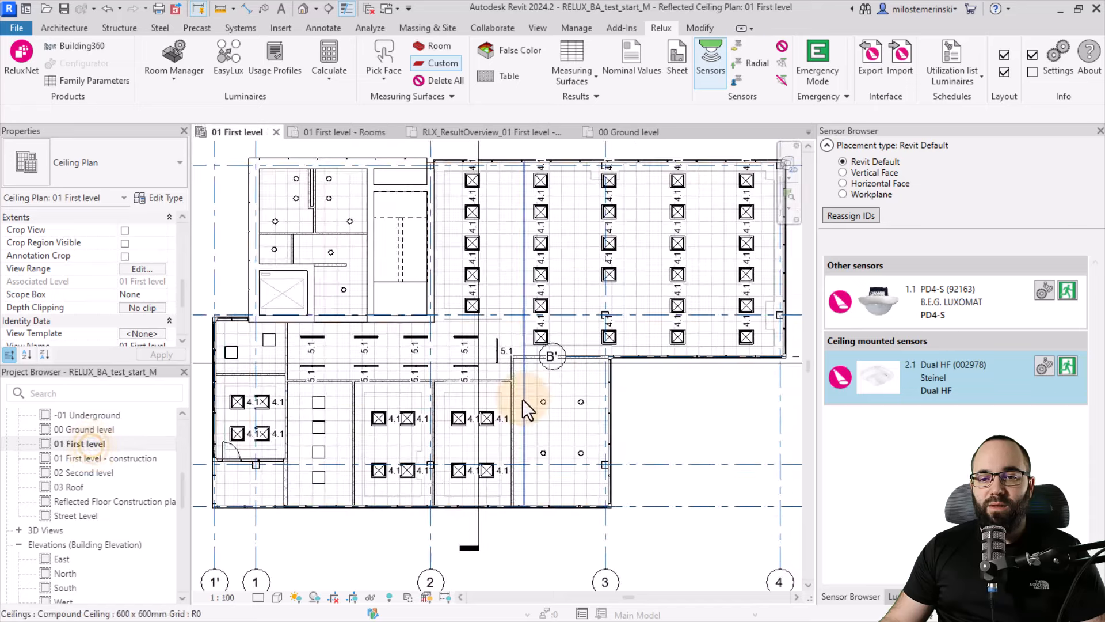
# - Place a PD4-S (92163) sensor on the large open space's ceiling between grids 2 and 3, and hide its detection area
pyautogui.moveTo(673, 412); pyautogui.dragTo(672, 419, button='middle')
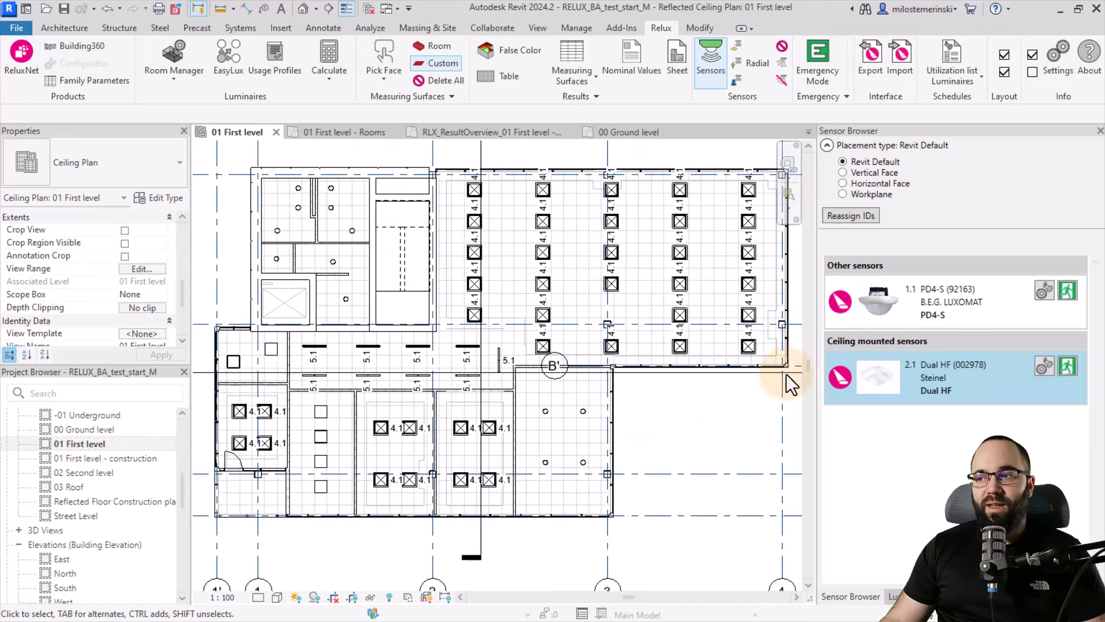
pyautogui.click(848, 304)
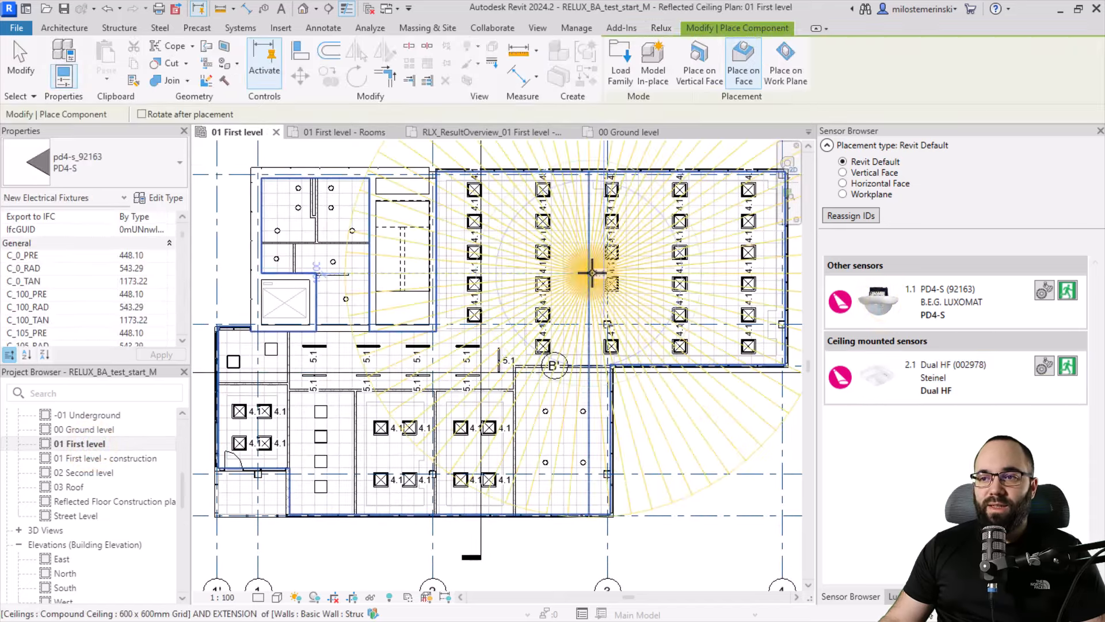
pyautogui.moveTo(516, 275); pyautogui.dragTo(501, 313, button='middle')
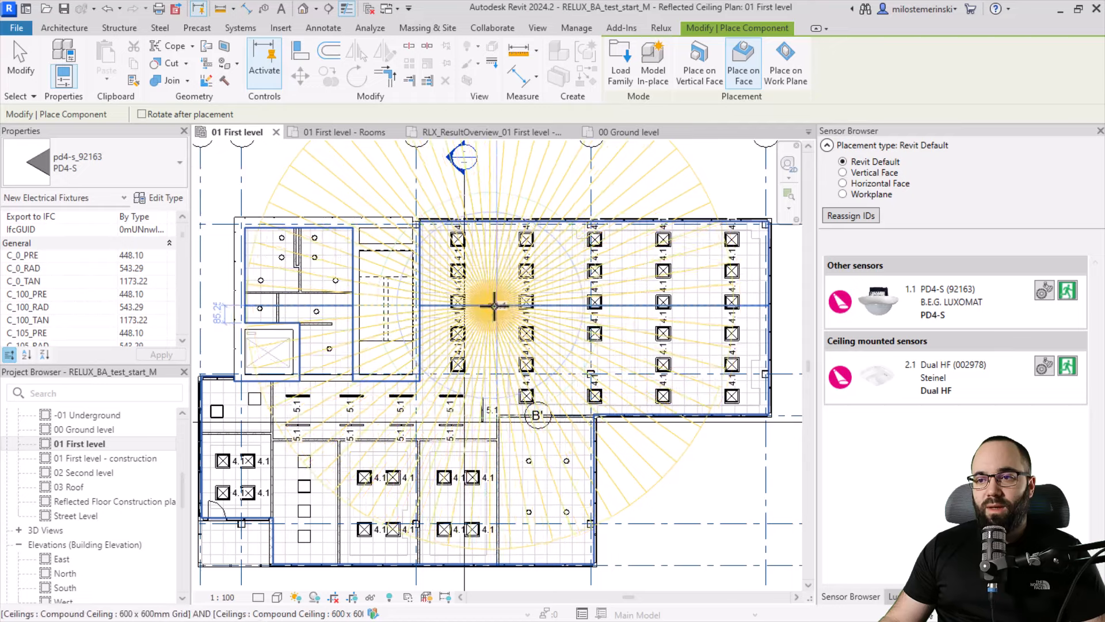
pyautogui.click(502, 305)
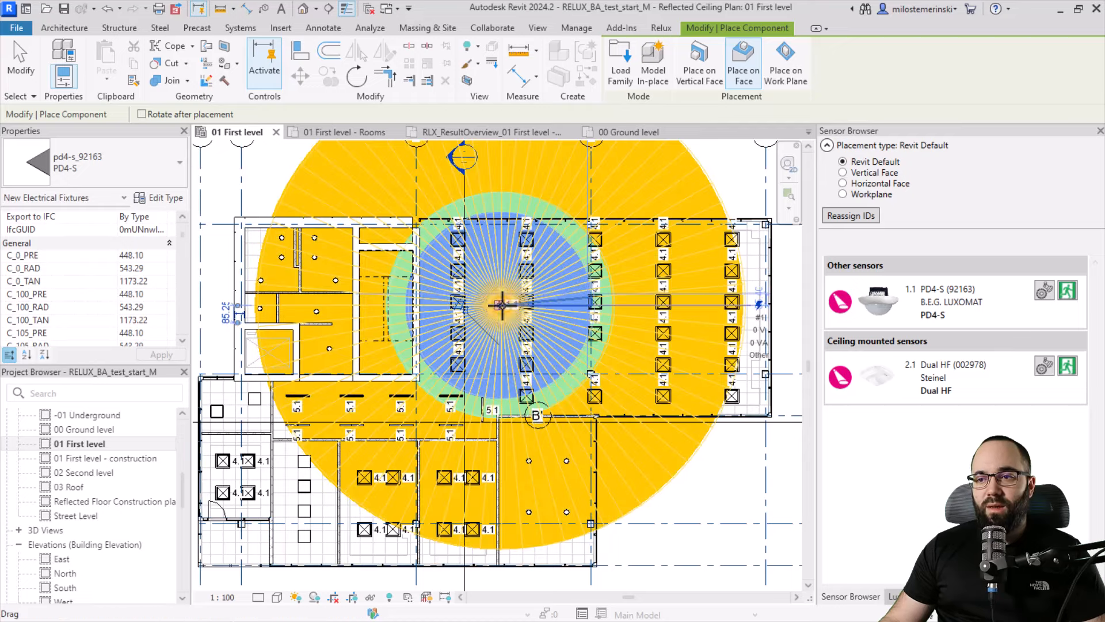
pyautogui.scroll(-1, 478, 357)
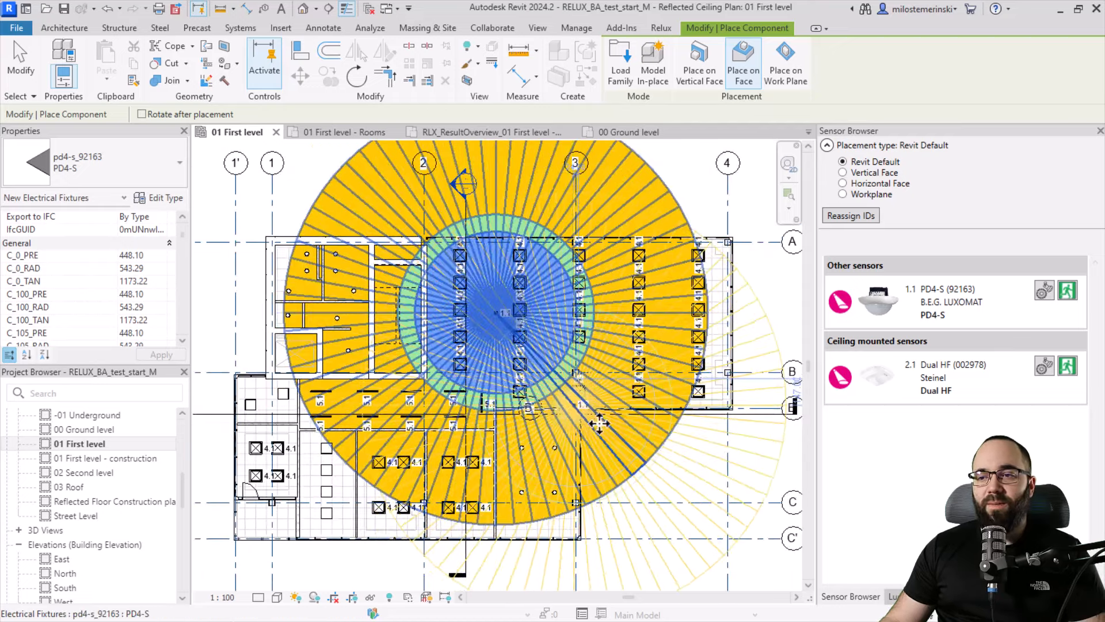
pyautogui.scroll(1, 576, 409)
pyautogui.press('Escape')
pyautogui.press('Escape')
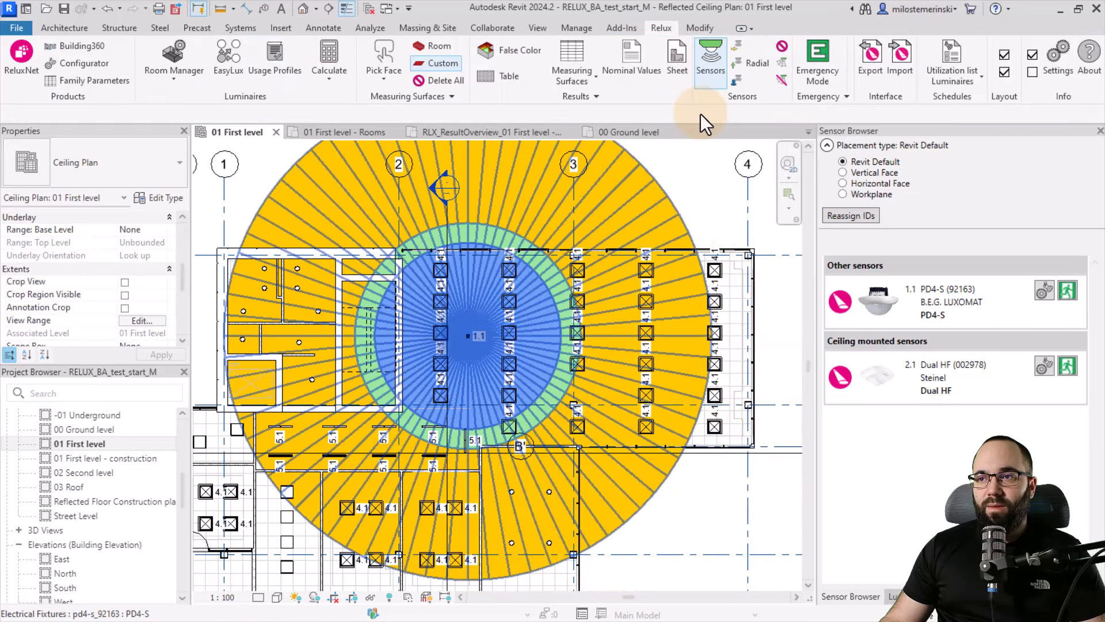
pyautogui.click(782, 47)
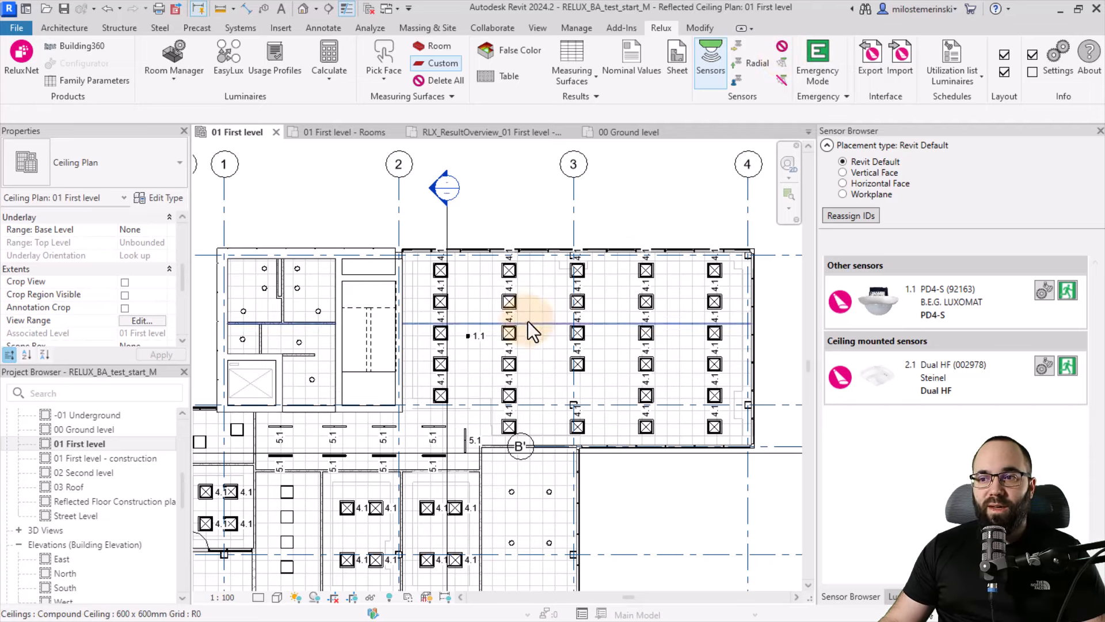
# - Place a second PD4-S (92163) sensor between grids 3 and 4, aligned horizontally with the first one in the open space
pyautogui.click(876, 304)
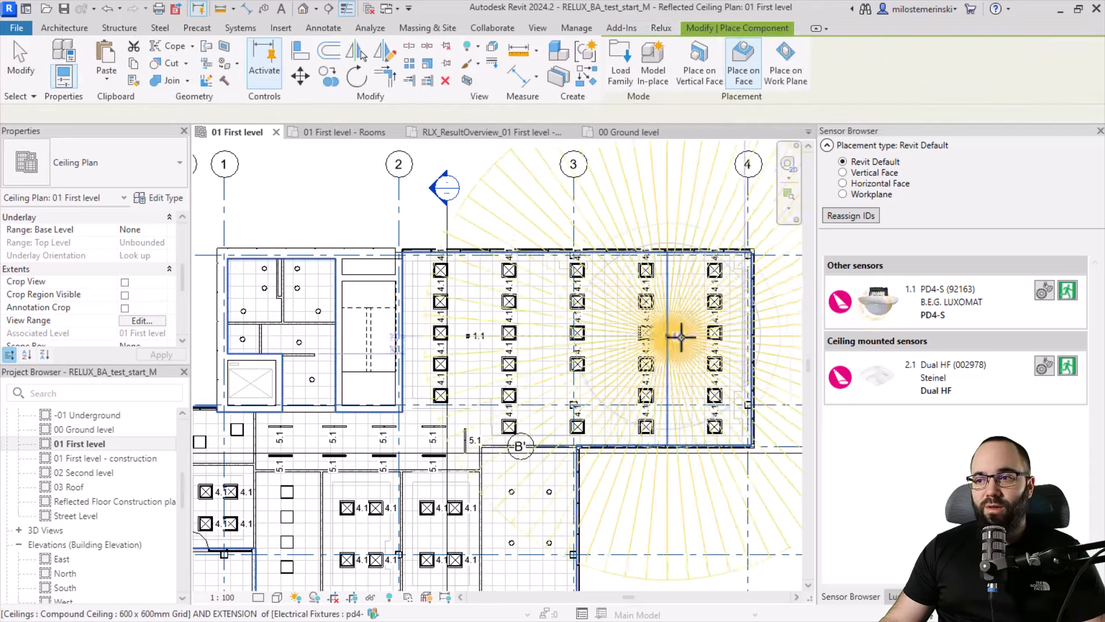
pyautogui.scroll(2, 681, 341)
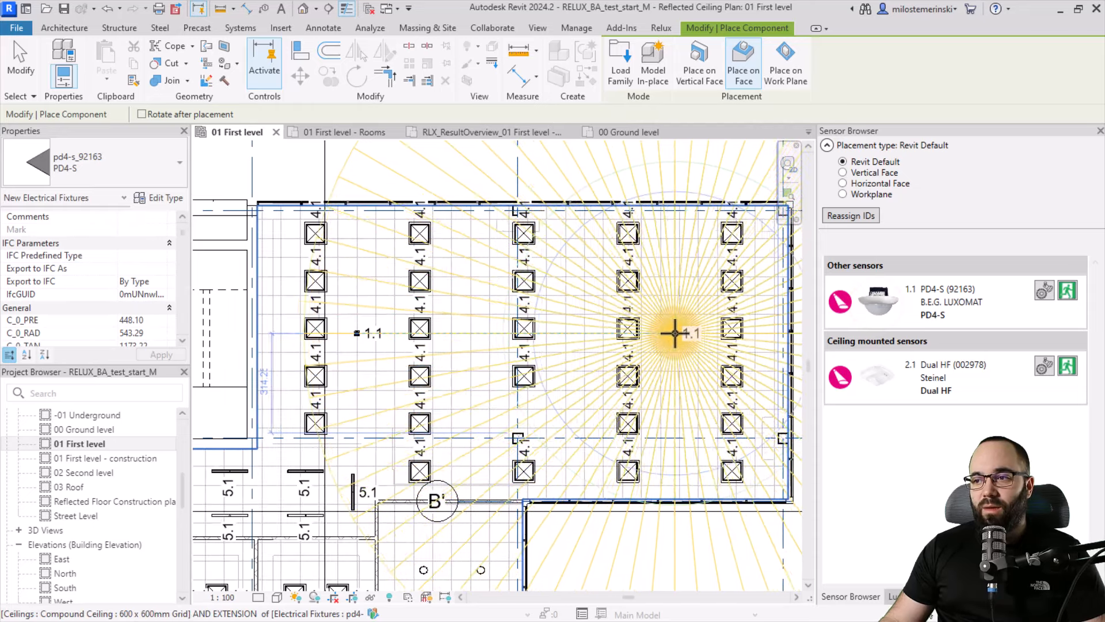
pyautogui.click(678, 333)
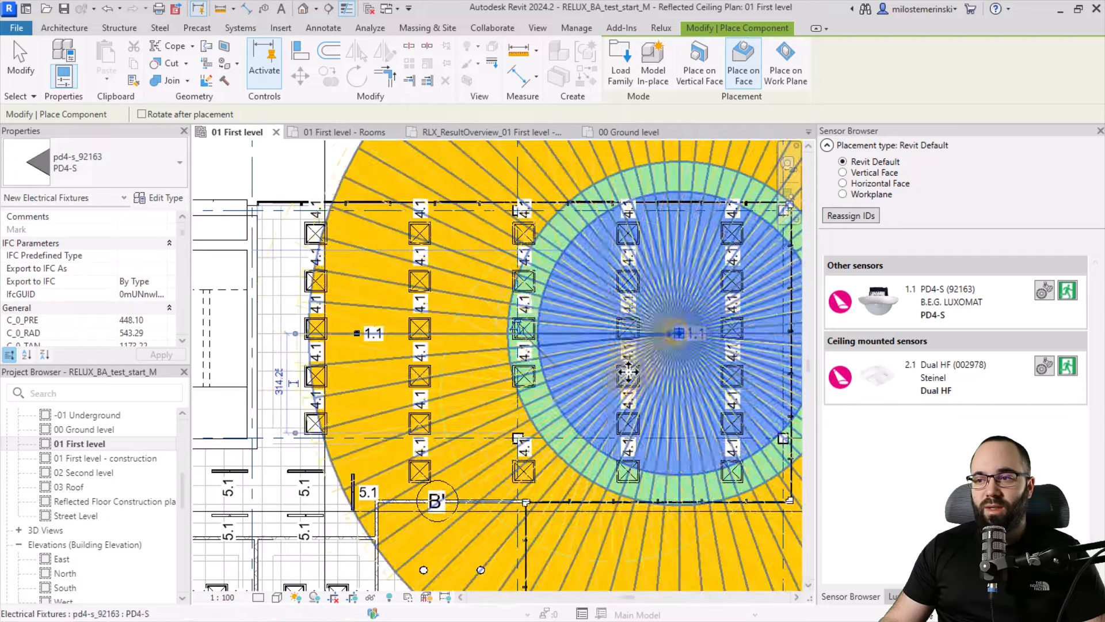
pyautogui.scroll(-2, 563, 325)
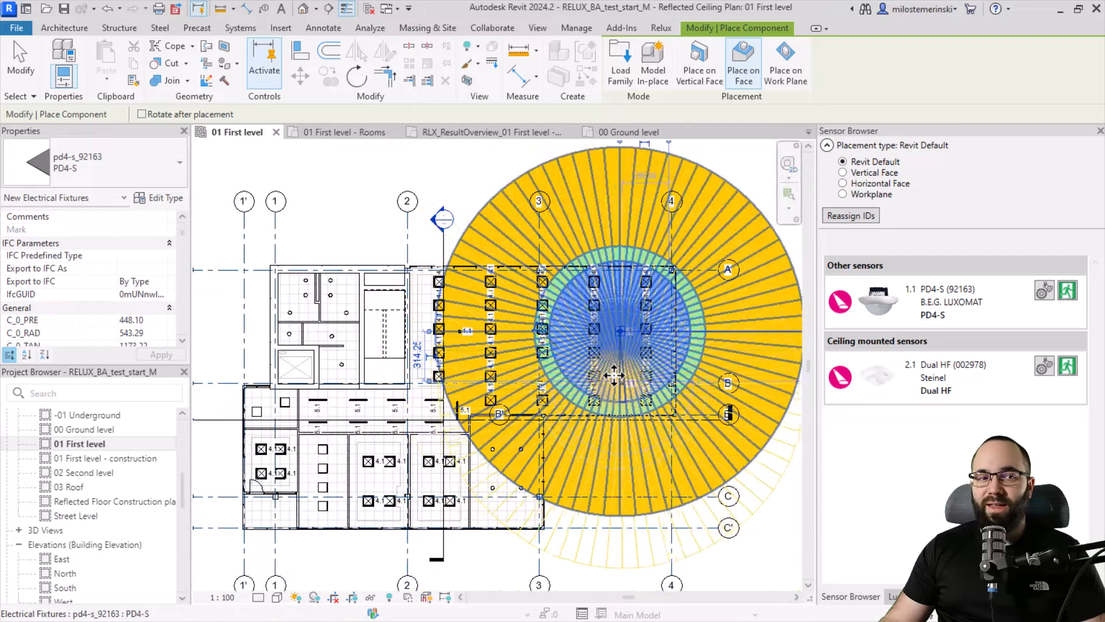
pyautogui.press('Escape')
pyautogui.click(606, 436)
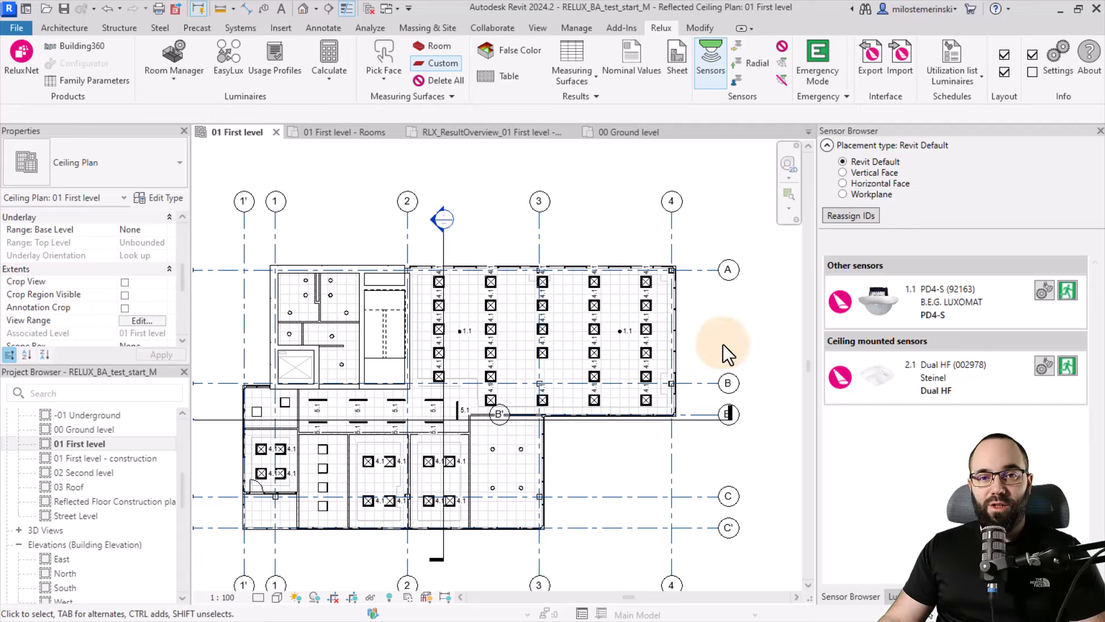
# - Place a Dual HF (002978) sensor in the middle of the corridor, rotated so its detection area runs along the corridor
pyautogui.click(871, 375)
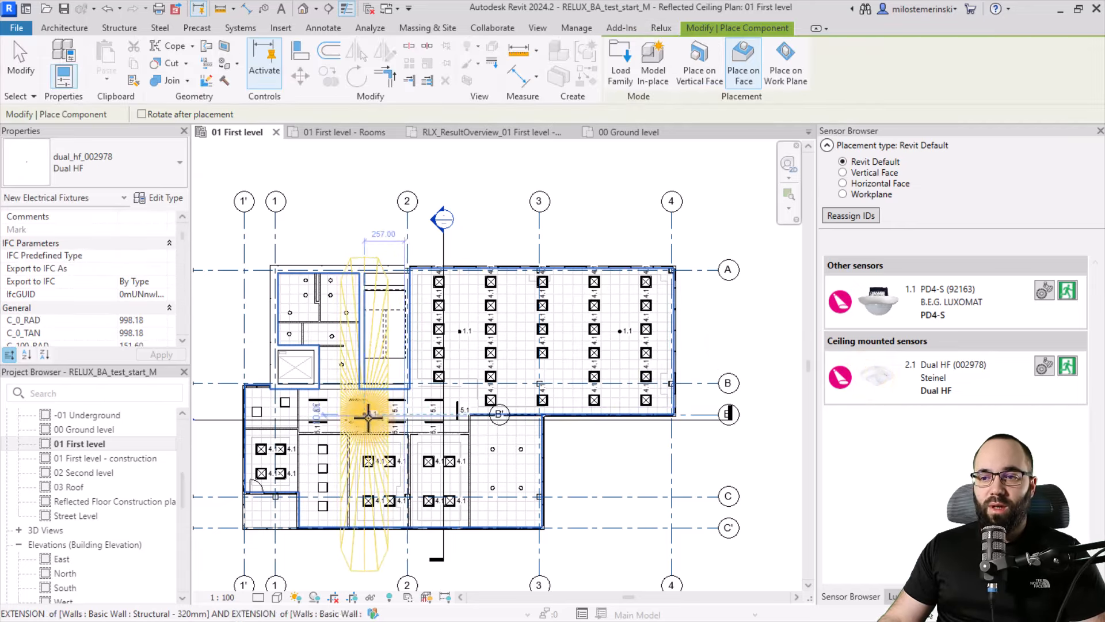
pyautogui.scroll(3, 397, 413)
pyautogui.scroll(-3, 430, 403)
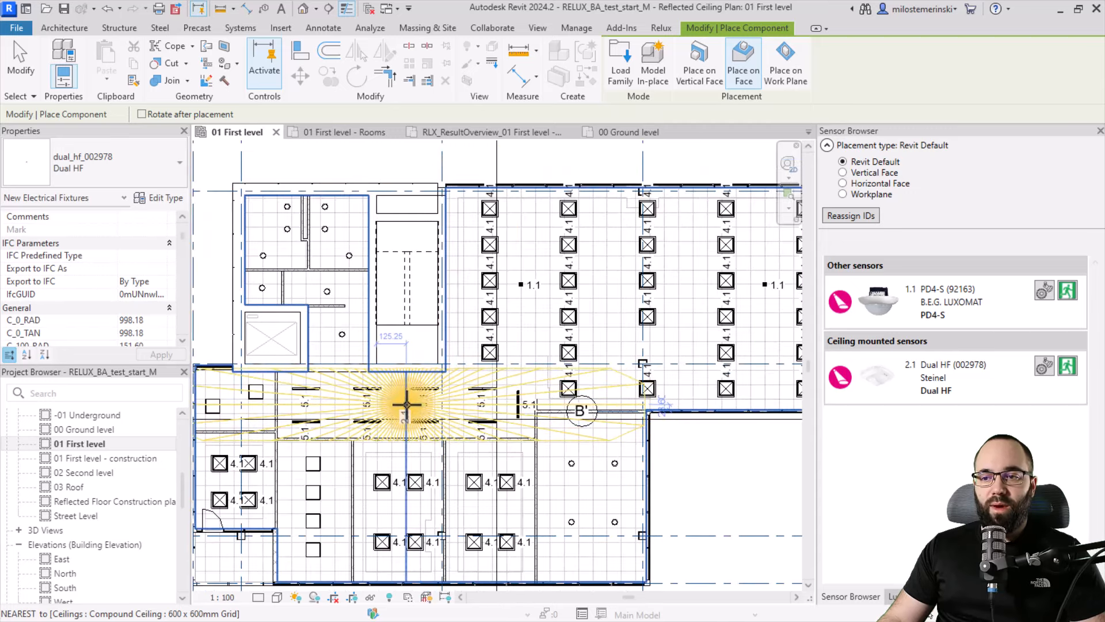
pyautogui.scroll(3, 406, 403)
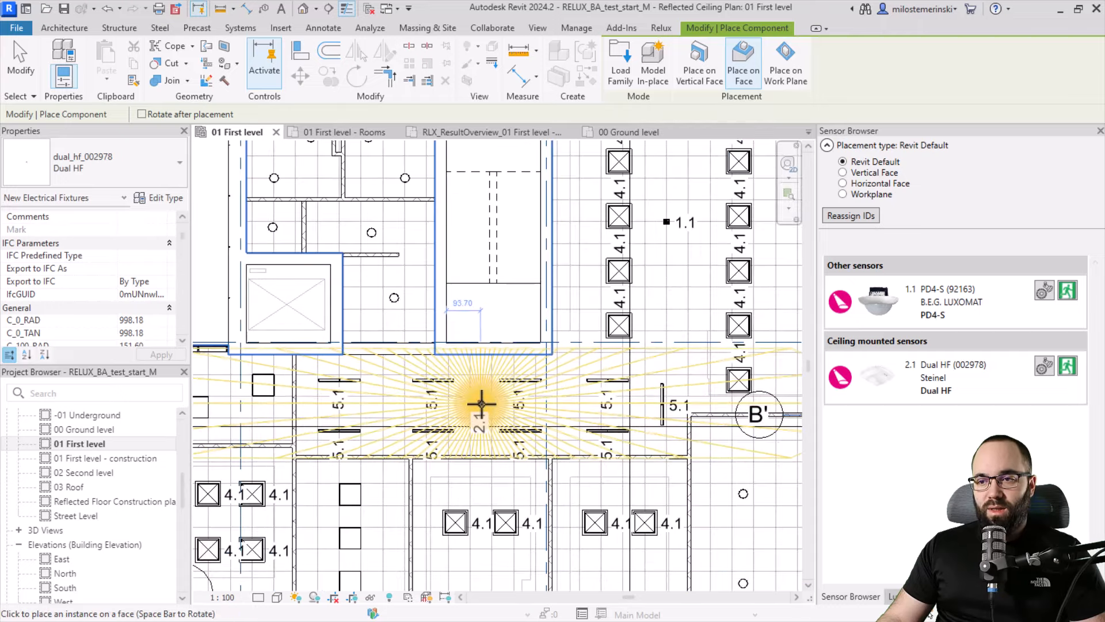
pyautogui.click(482, 404)
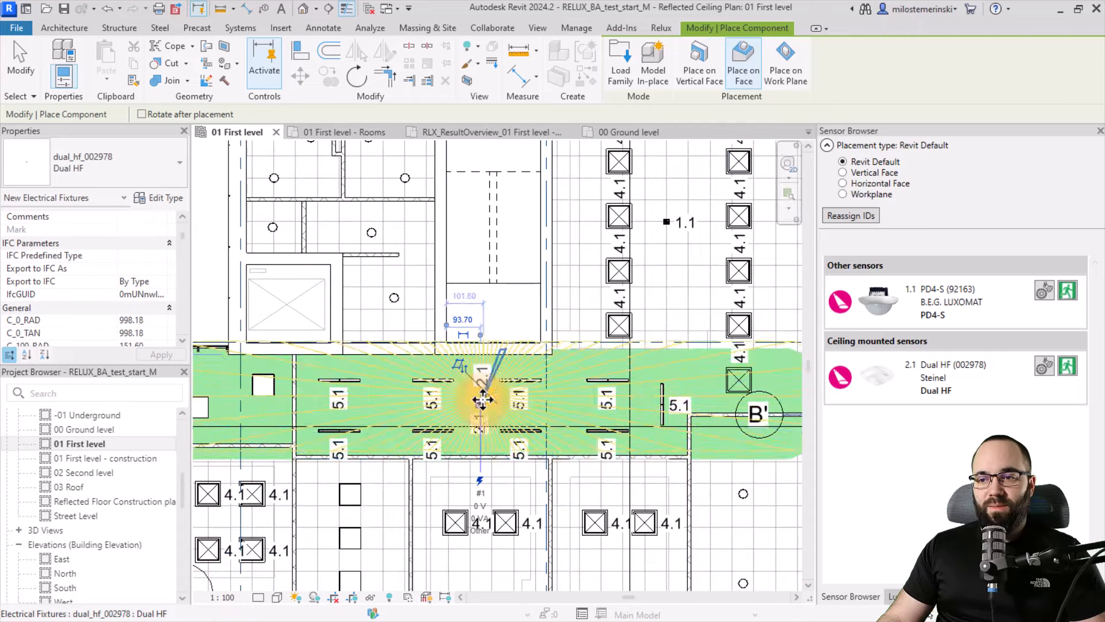
pyautogui.scroll(-3, 476, 394)
pyautogui.press('Escape')
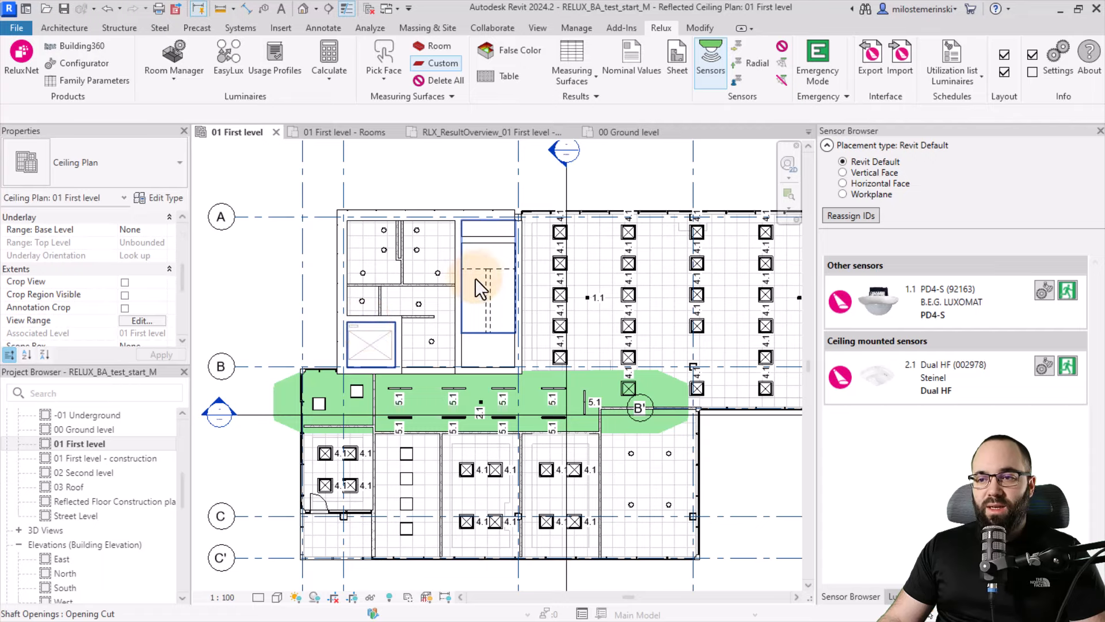
pyautogui.scroll(-2, 474, 279)
pyautogui.scroll(1, 592, 208)
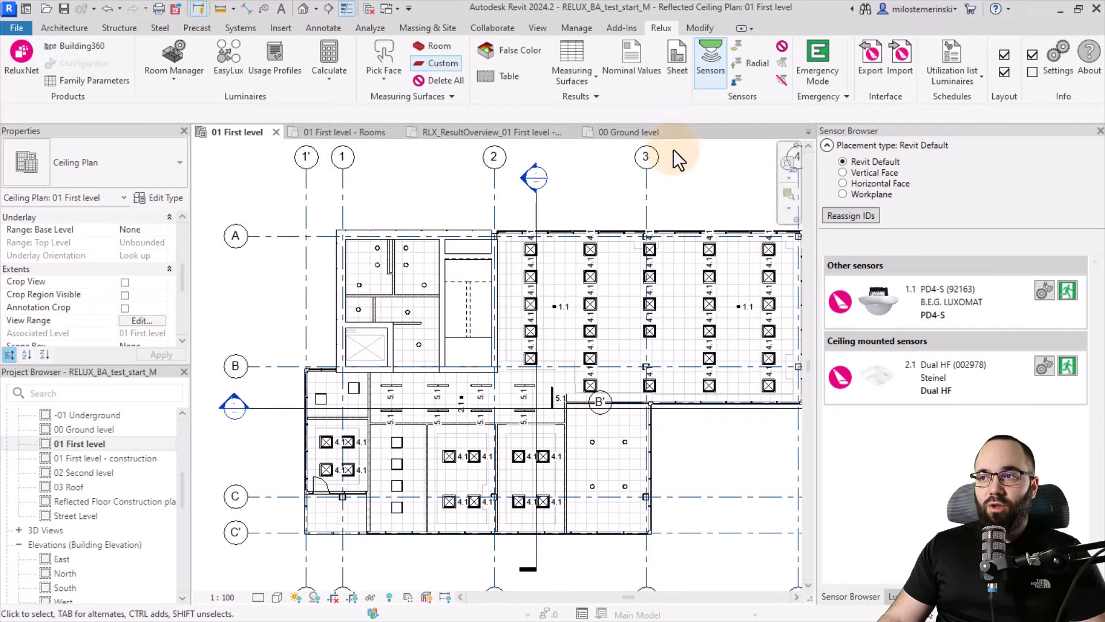
# - Turn on the room-bounded sensor detection areas, including Radial, and examine the coverage in the open space and corridor
pyautogui.click(738, 65)
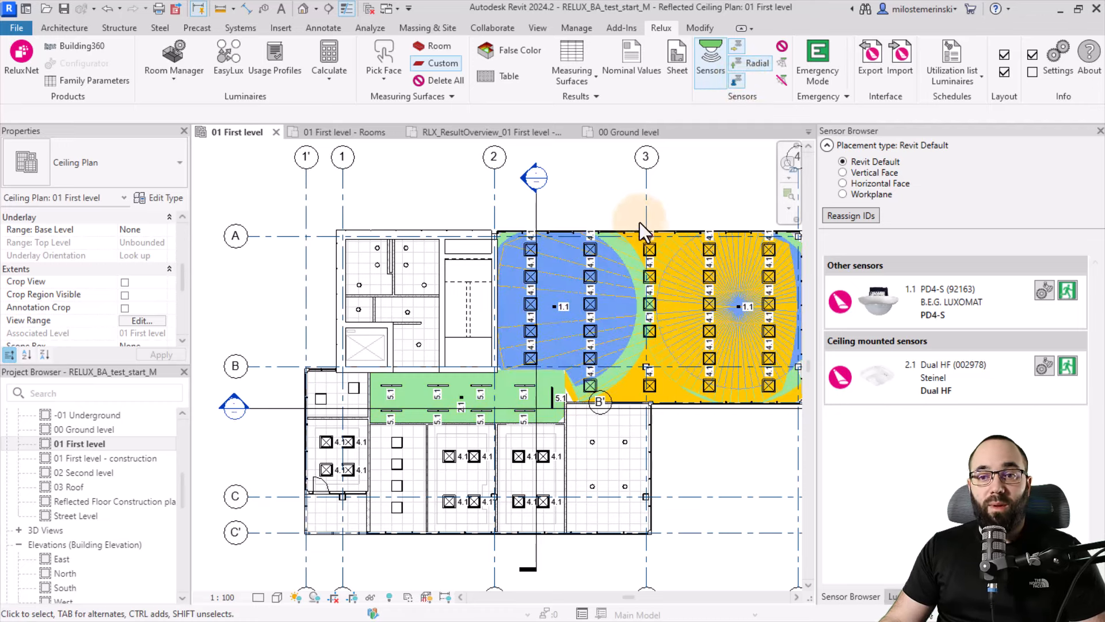
pyautogui.scroll(2, 613, 206)
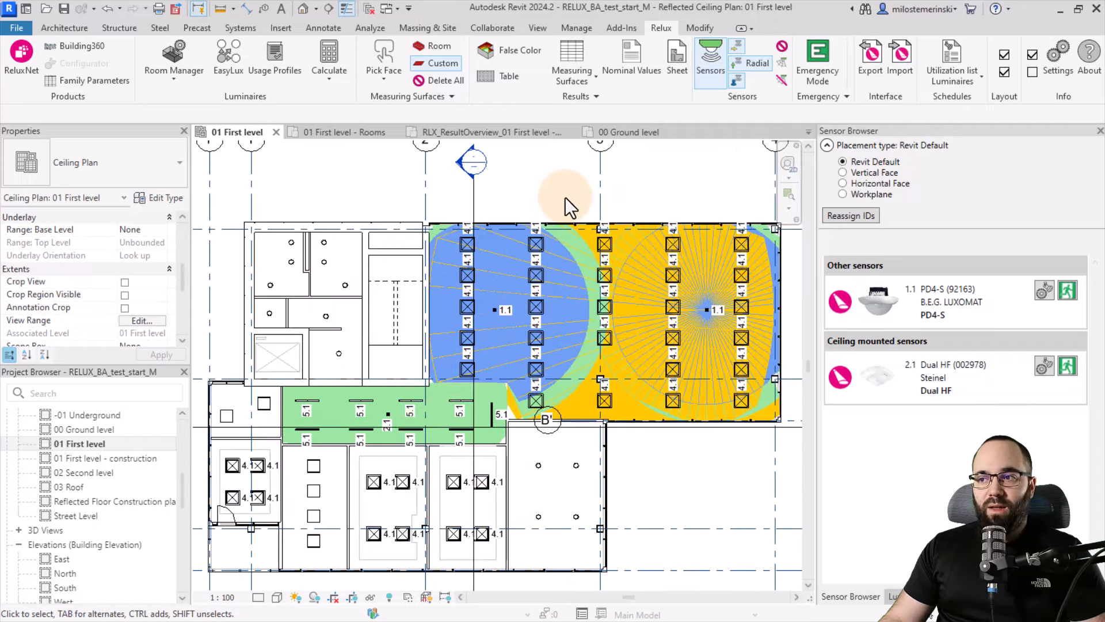
pyautogui.scroll(2, 611, 352)
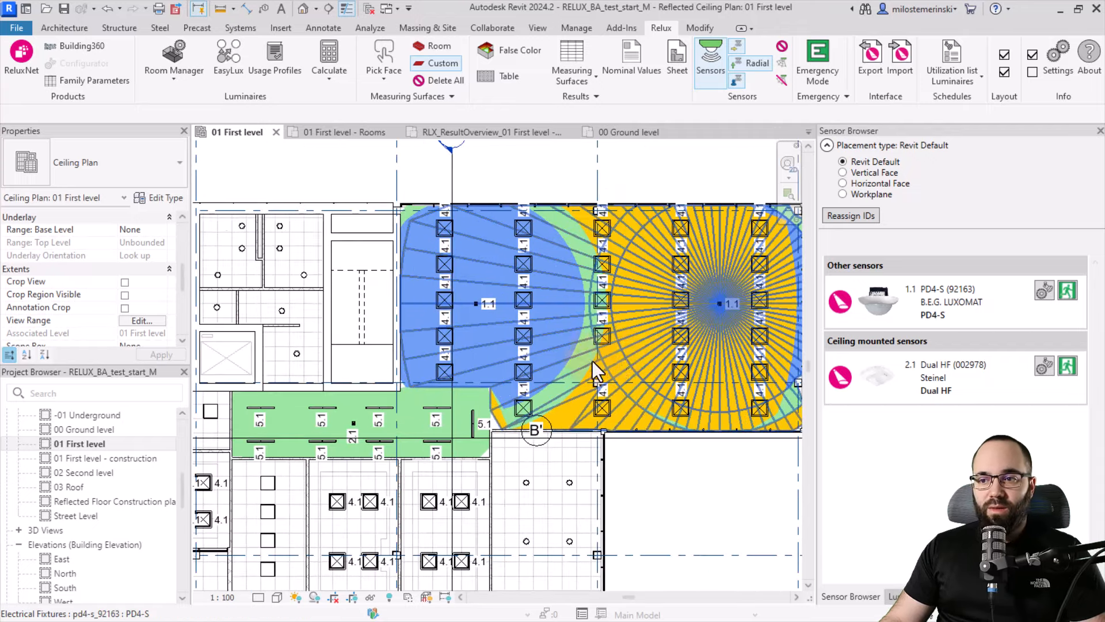
pyautogui.scroll(-1, 309, 421)
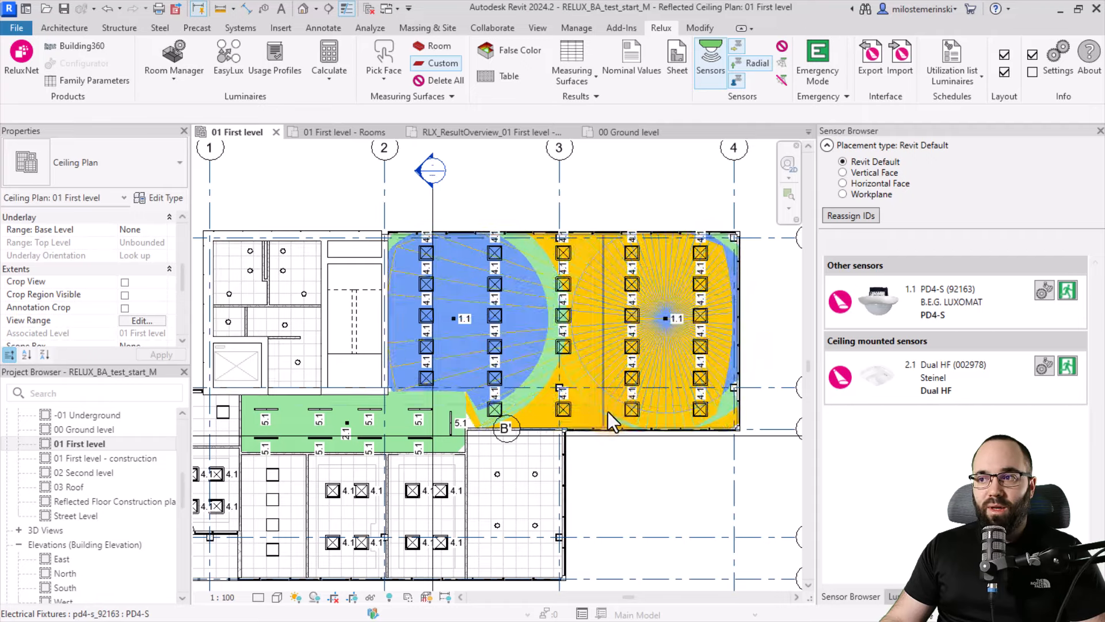
pyautogui.scroll(1, 385, 401)
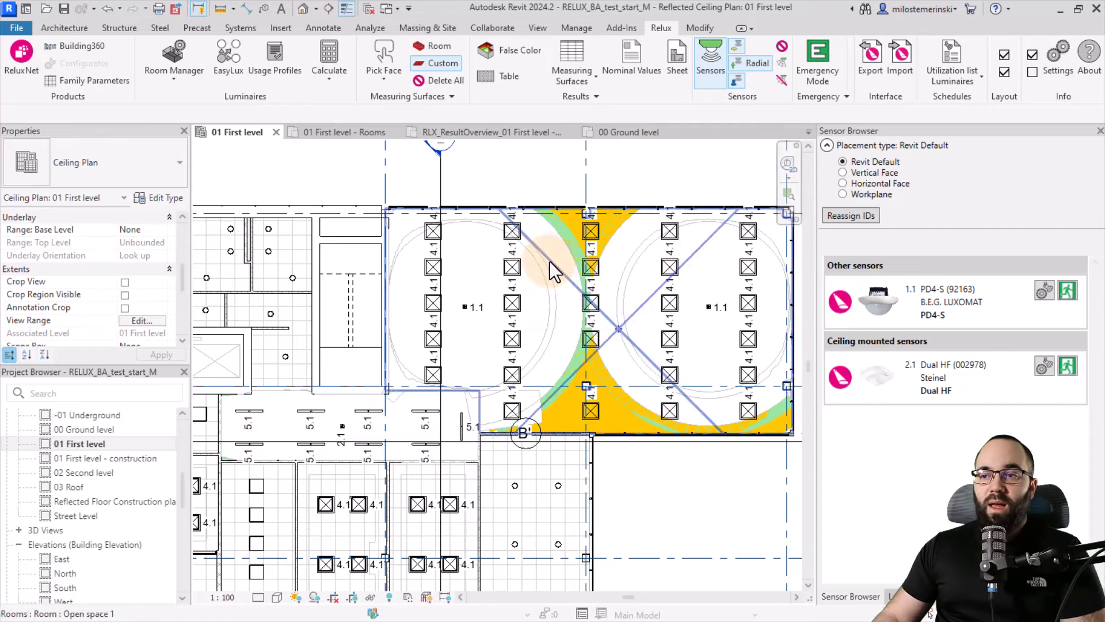
pyautogui.click(369, 403)
pyautogui.moveTo(645, 485); pyautogui.dragTo(663, 472, button='middle')
pyautogui.click(614, 469)
pyautogui.scroll(-2, 613, 469)
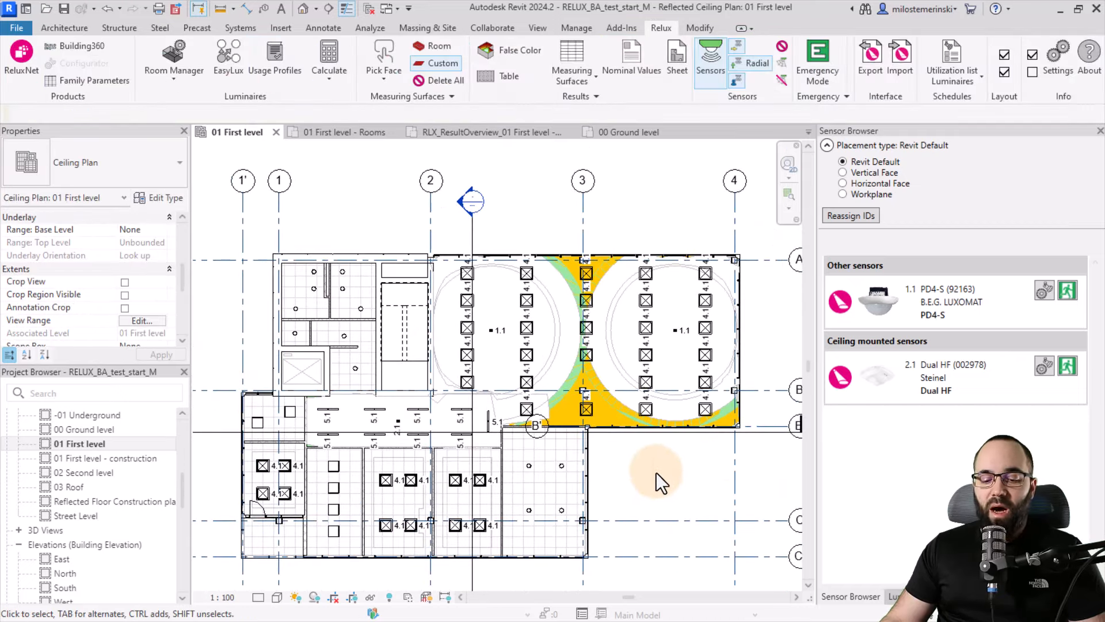
# - Create a perspective camera view from the corridor's west end looking northeast towards the open space
pyautogui.click(315, 8)
pyautogui.click(318, 41)
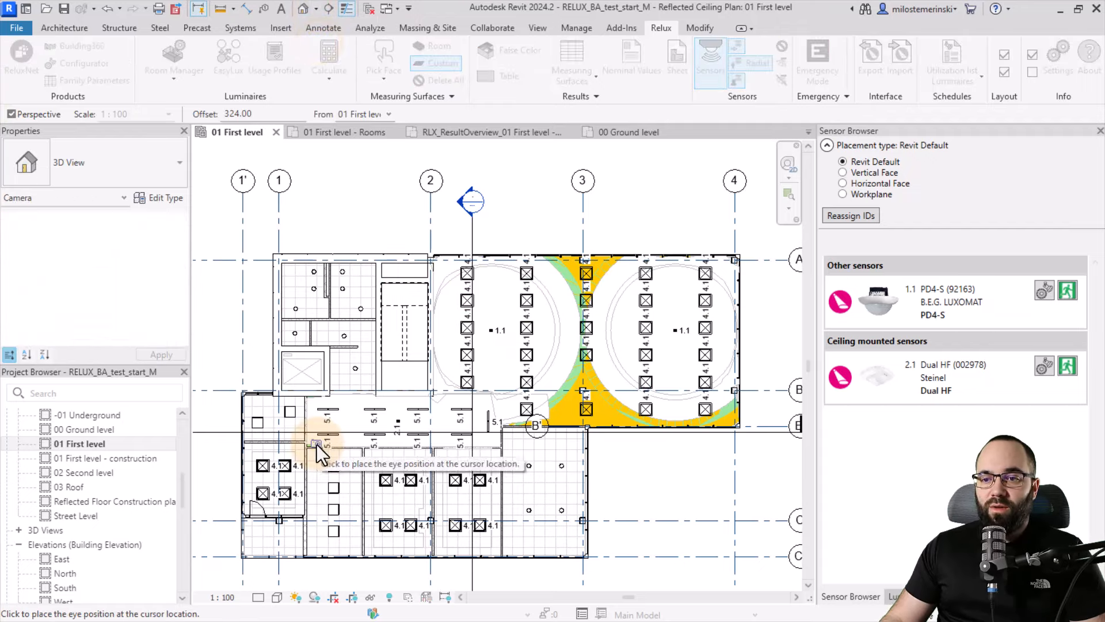
pyautogui.scroll(2, 316, 444)
pyautogui.click(313, 443)
pyautogui.scroll(-2, 316, 441)
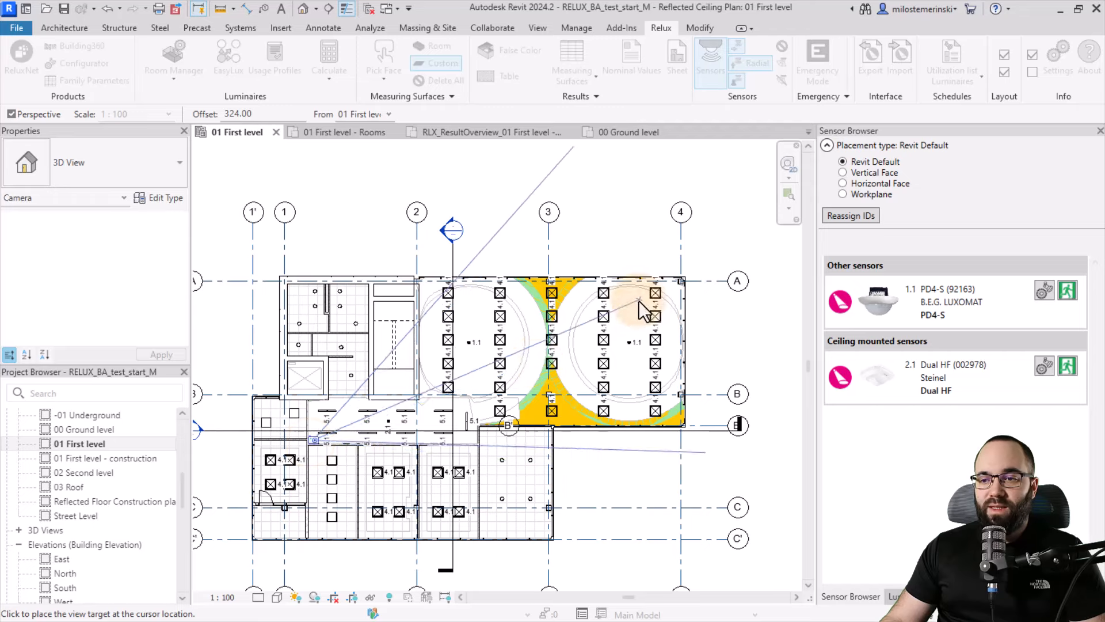
pyautogui.click(730, 305)
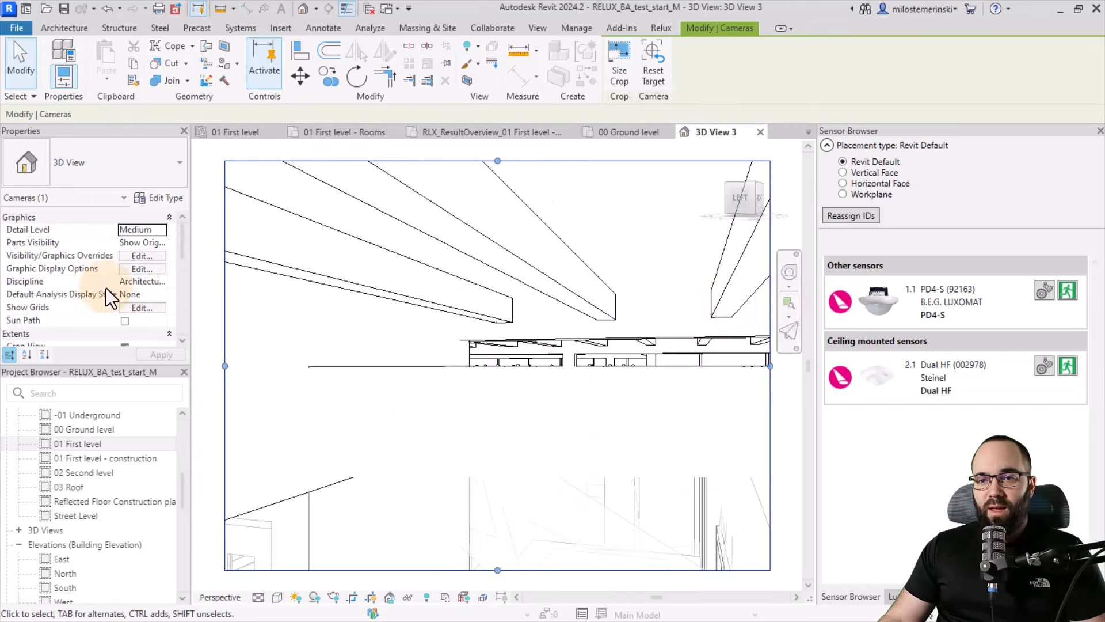
# - Set the camera's eye and target elevations to 500 and switch the perspective view to a shaded visual style
pyautogui.scroll(-6, 115, 293)
pyautogui.scroll(3, 137, 311)
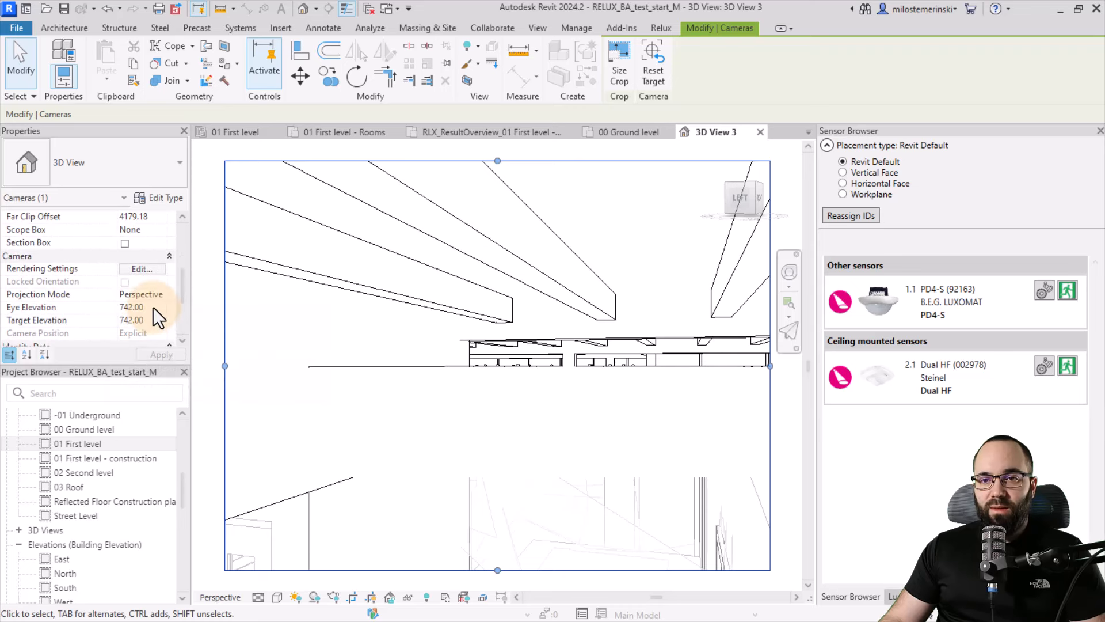
pyautogui.click(153, 306)
pyautogui.write('400')
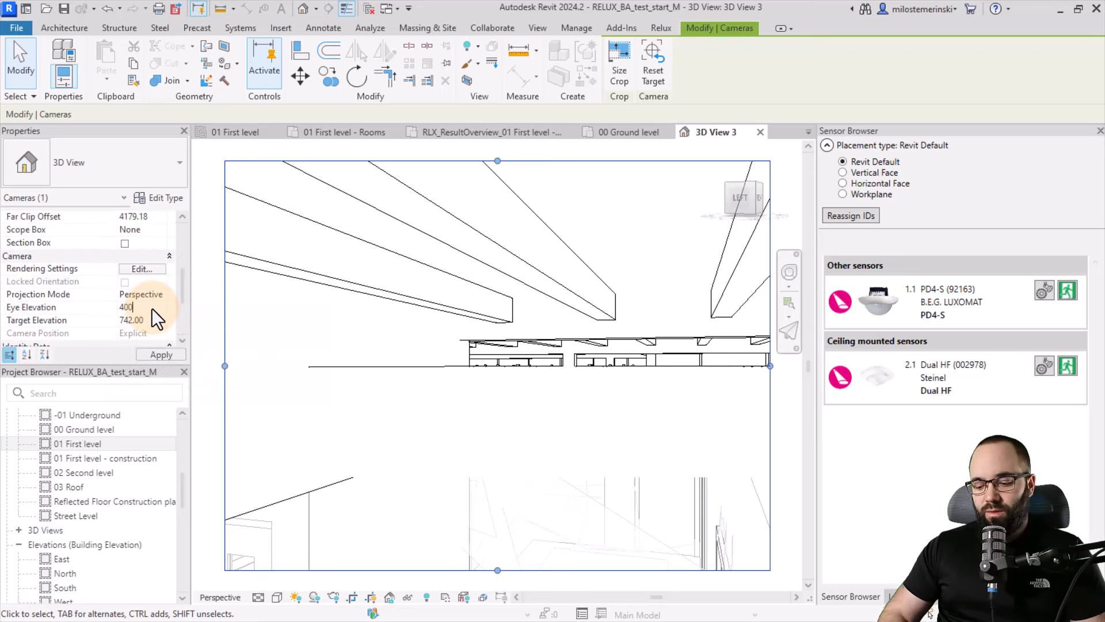
pyautogui.press('Return')
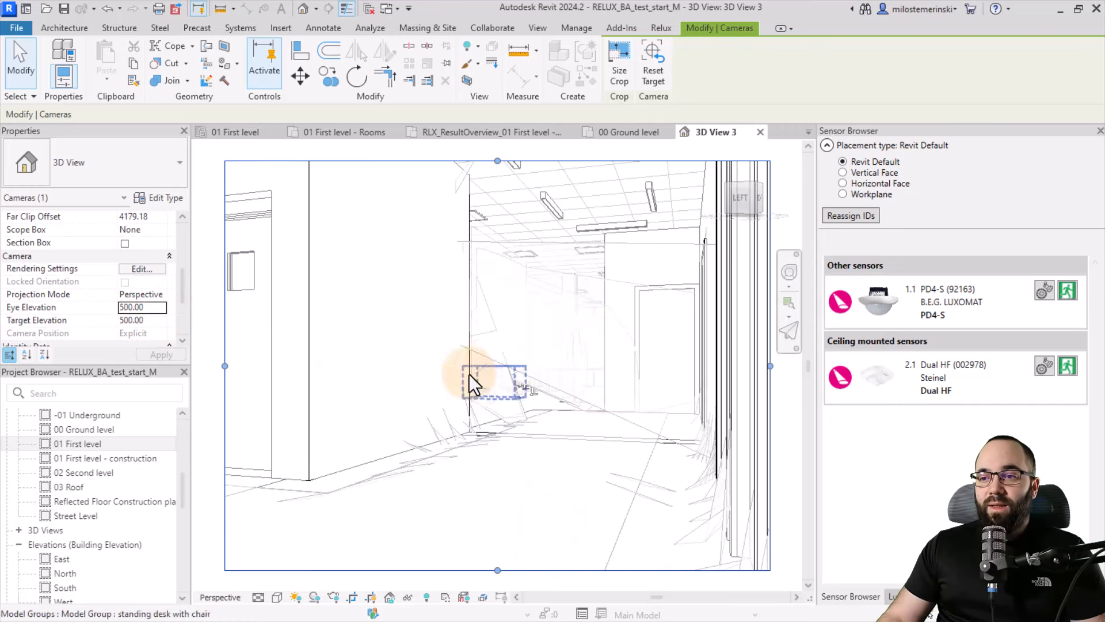
pyautogui.click(277, 597)
pyautogui.click(302, 543)
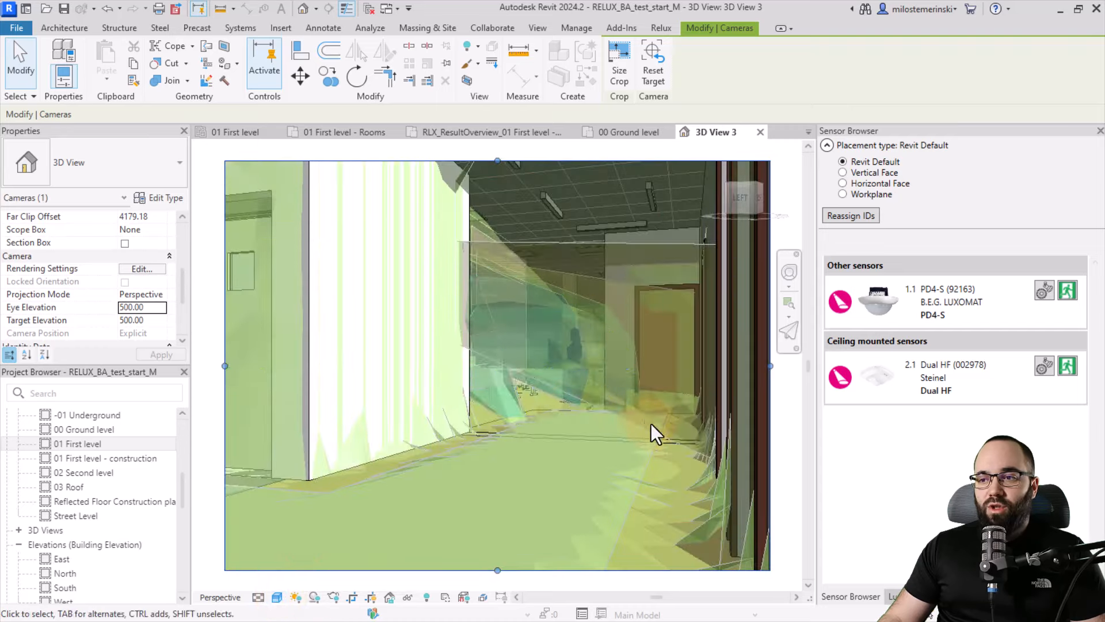
# - Examine the sensor detection volumes in the camera view by selecting the presence (PRE) and radial (RAD) ones individually
pyautogui.click(700, 486)
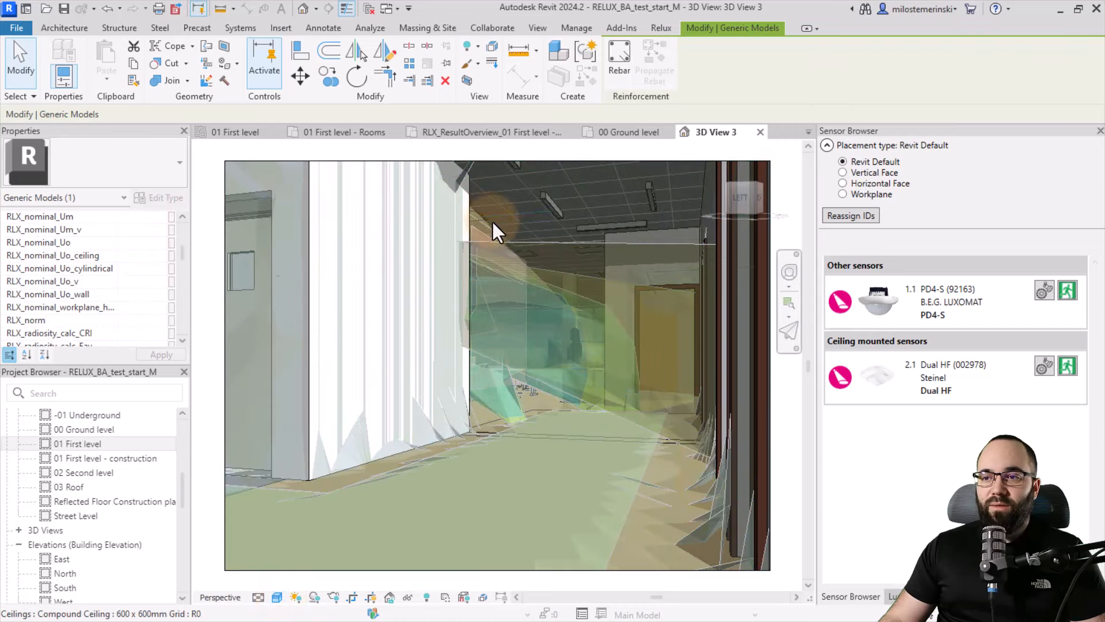
pyautogui.press('Escape')
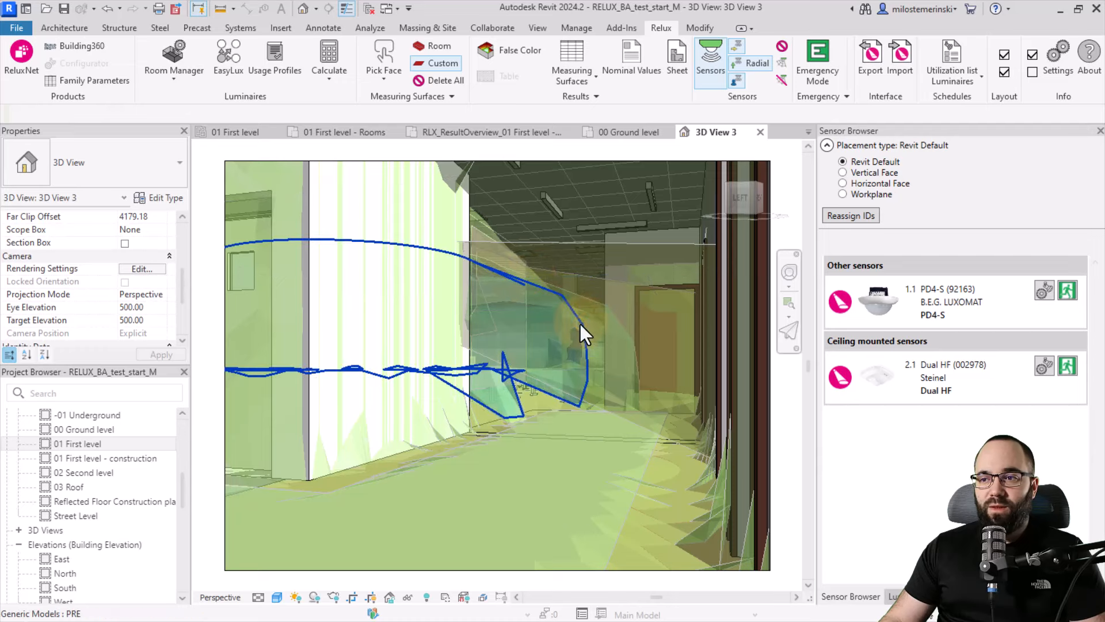
pyautogui.click(580, 323)
pyautogui.press('Escape')
pyautogui.click(619, 323)
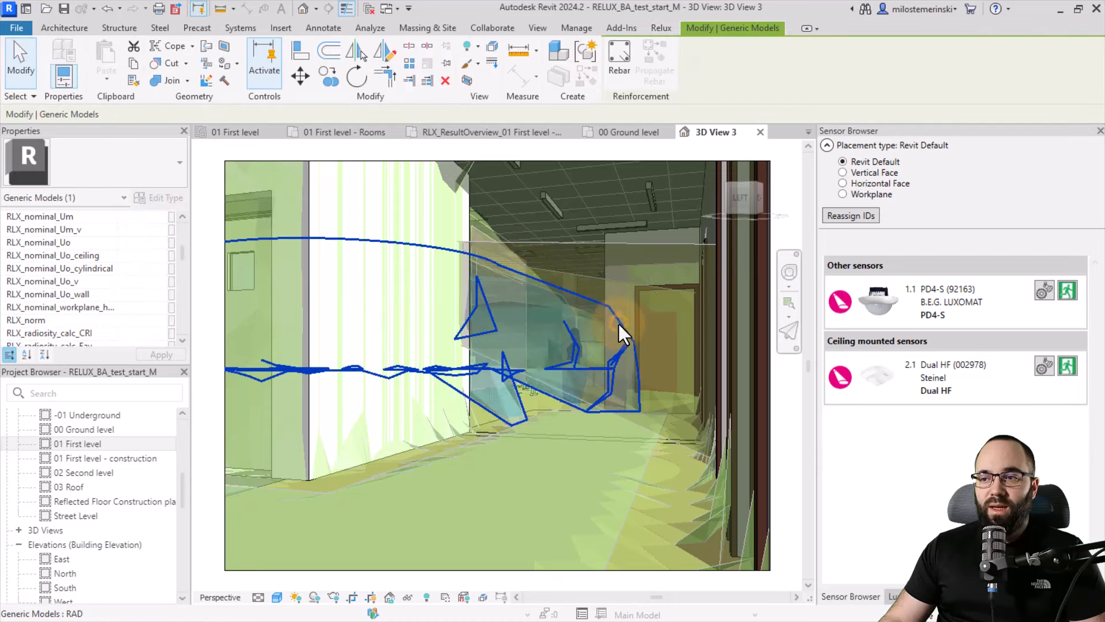
pyautogui.press('Escape')
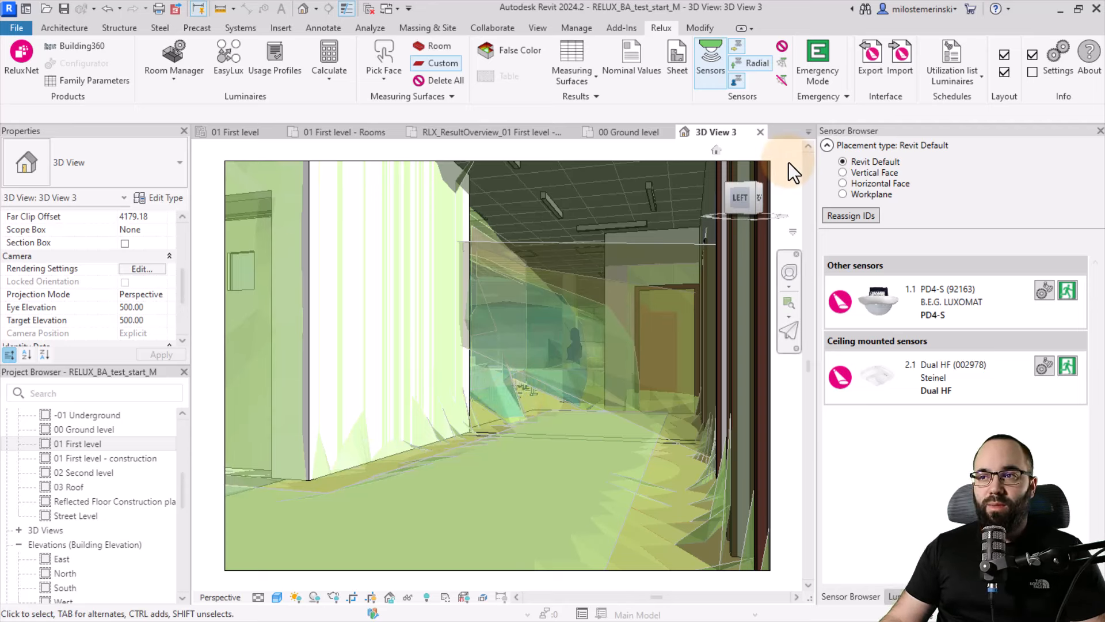
# - Generate the measuring surfaces results schedule and look through the illuminance and uniformity values listed per room
pyautogui.click(571, 66)
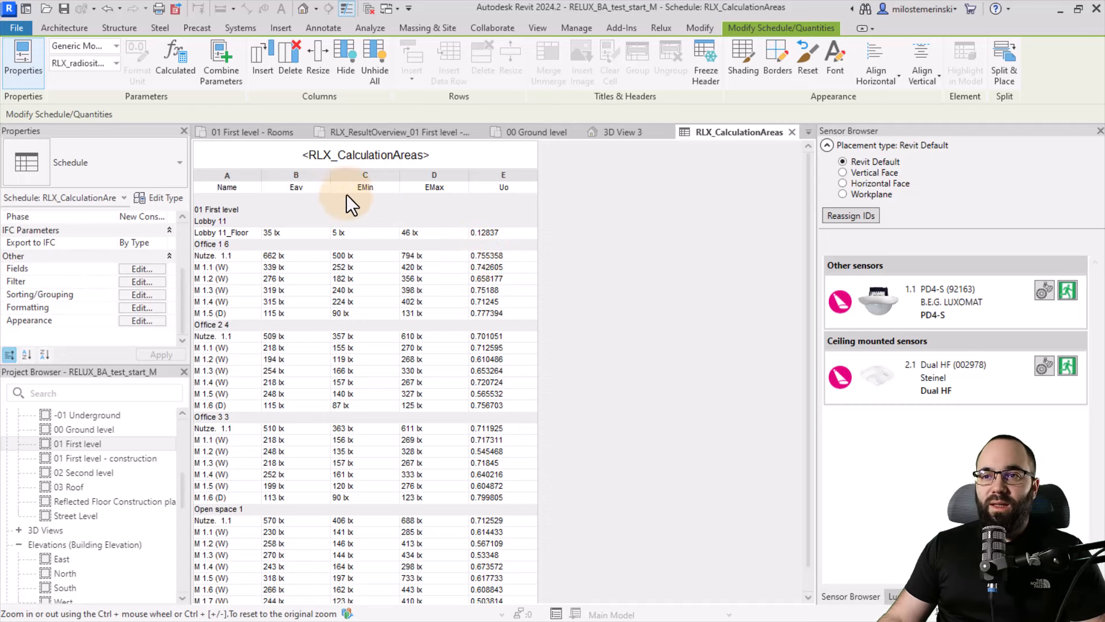
pyautogui.scroll(-1, 355, 287)
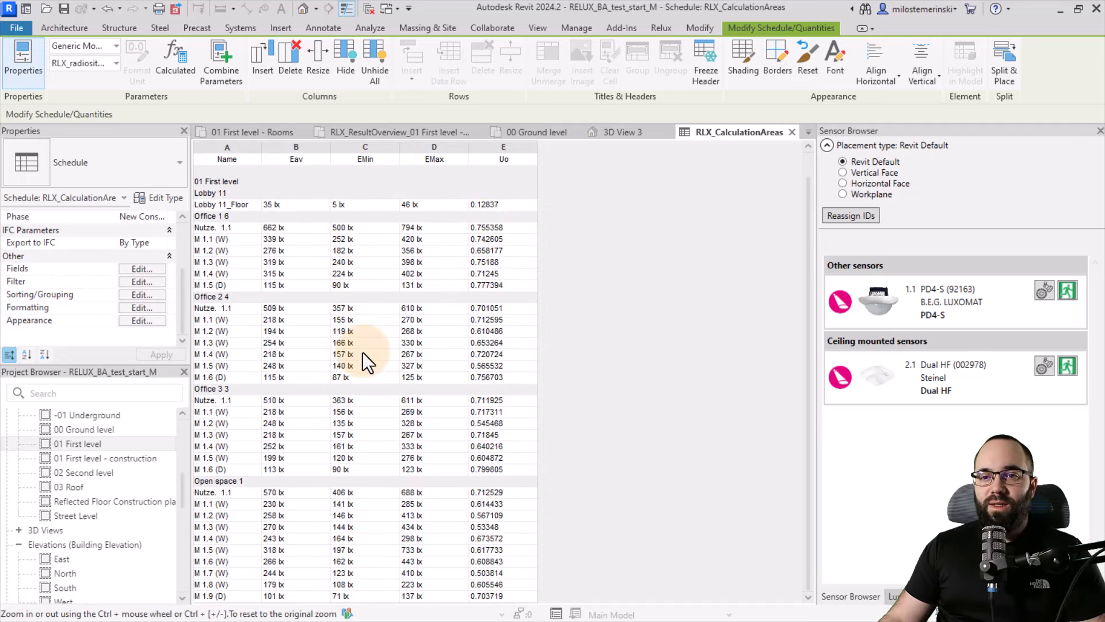
pyautogui.scroll(1, 362, 351)
pyautogui.scroll(-1, 354, 291)
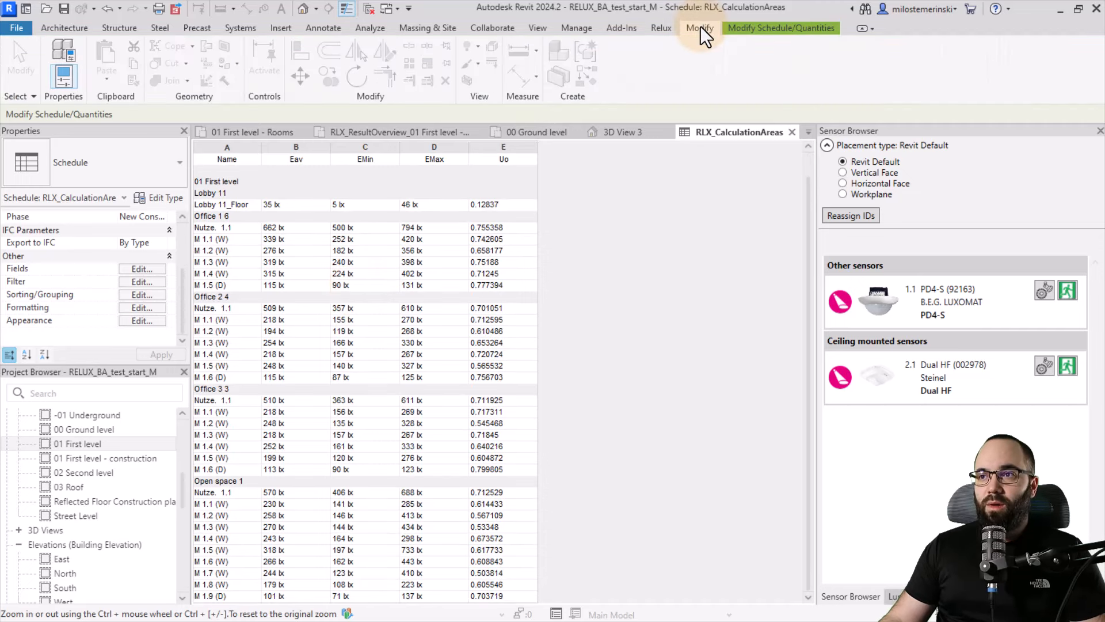
# - Generate the room-based radiosity results schedule for the normal lighting calculation and review its result columns
pyautogui.click(660, 29)
pyautogui.click(583, 81)
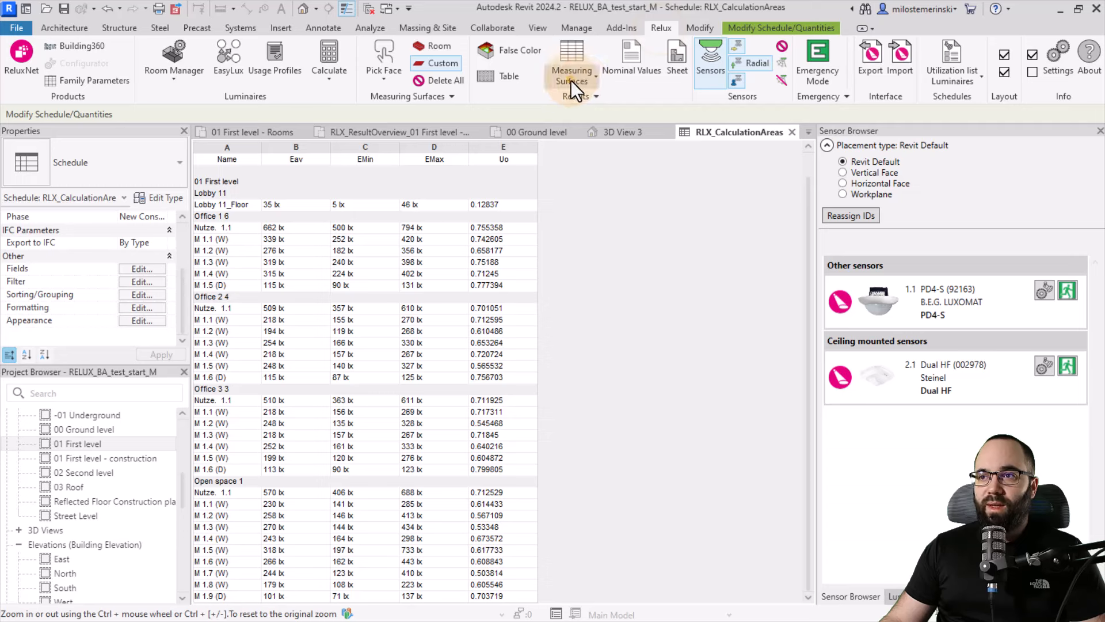
pyautogui.click(583, 141)
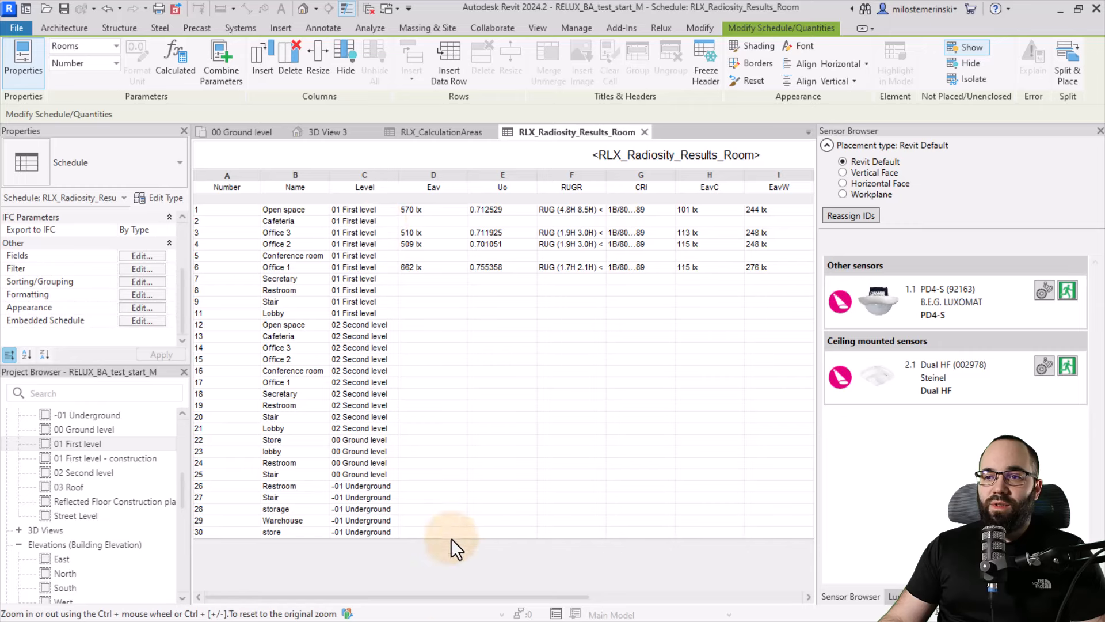
pyautogui.moveTo(443, 595); pyautogui.dragTo(406, 586)
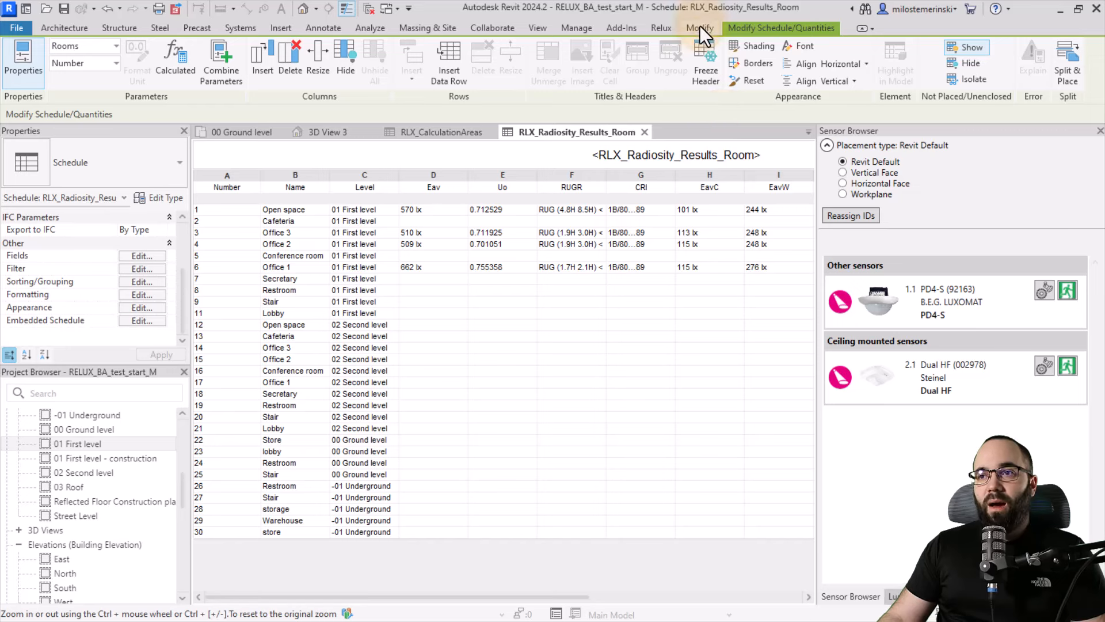
# - Generate the emergency lighting Calc Area Schedule and review its nominal and calculated value columns for the lobby floor
pyautogui.click(667, 29)
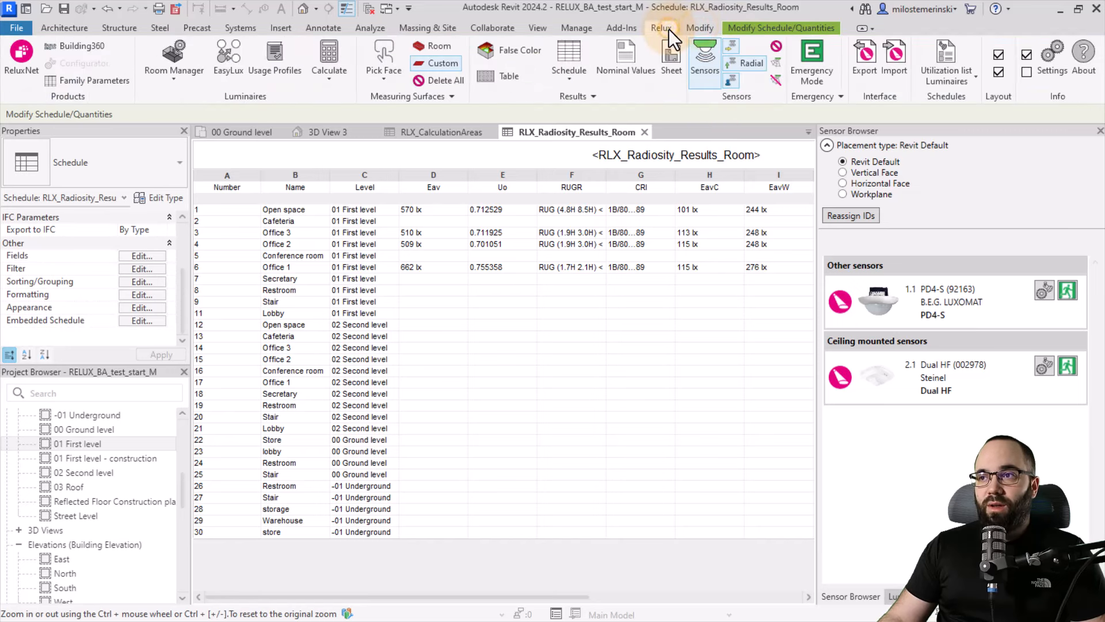
pyautogui.click(813, 57)
pyautogui.moveTo(675, 93)
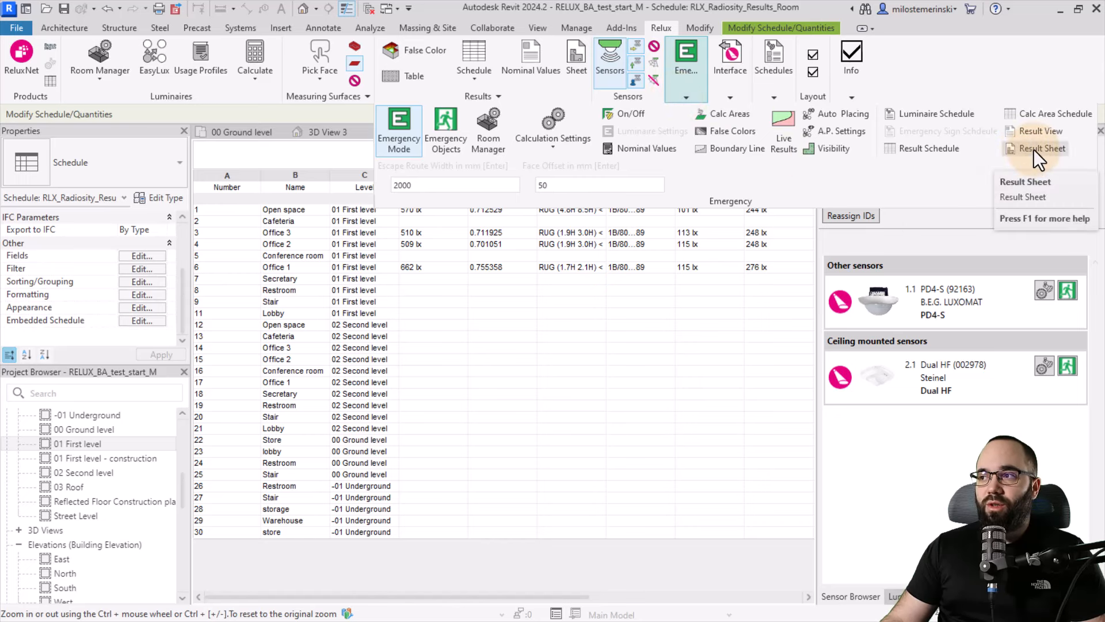
pyautogui.click(1034, 118)
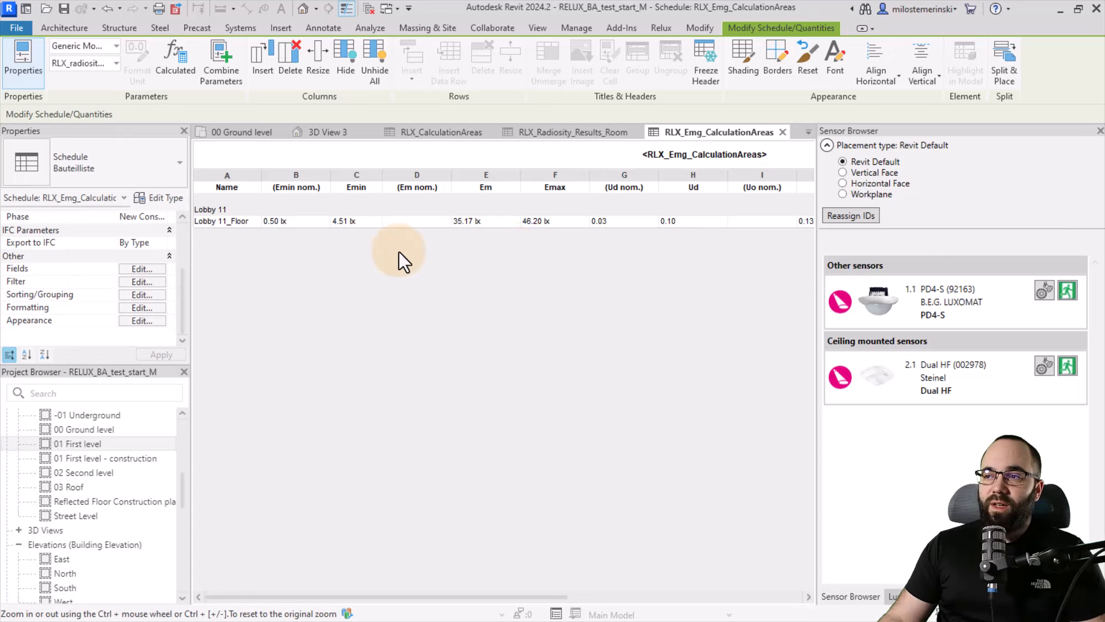
pyautogui.moveTo(395, 597); pyautogui.dragTo(312, 501)
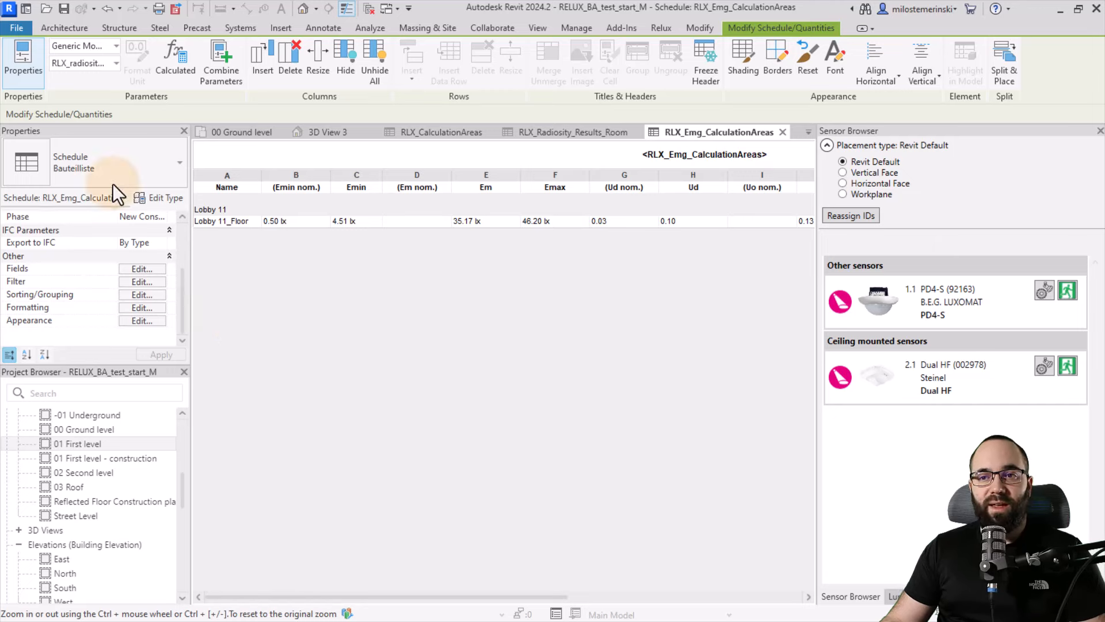
# - Generate the emergency lighting Result Schedule listing the emergency calculation results by room
pyautogui.click(660, 28)
pyautogui.click(688, 95)
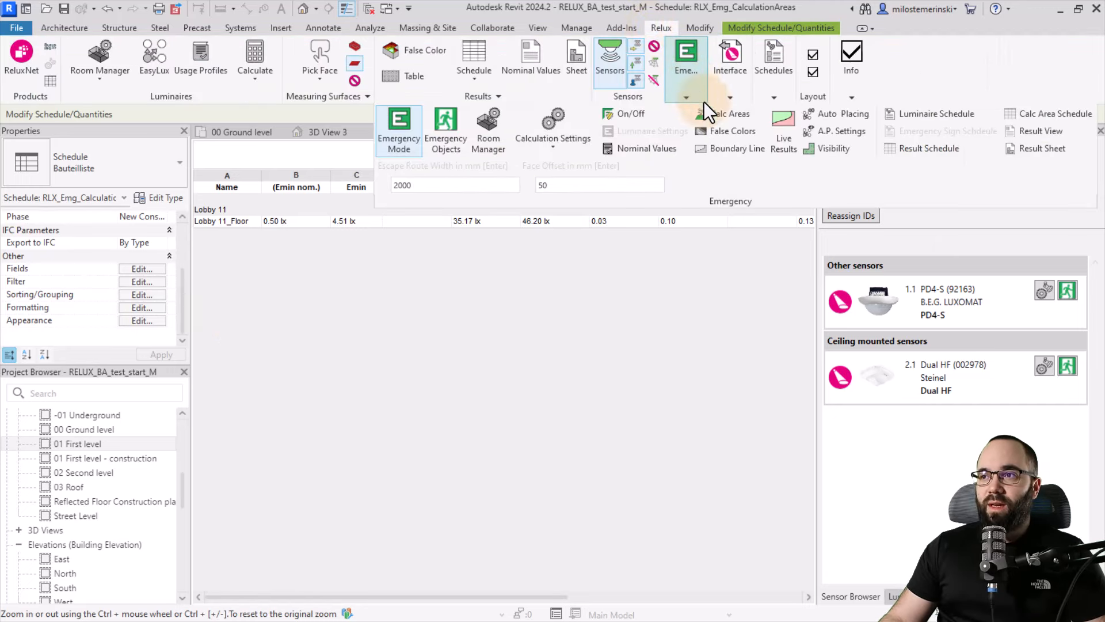
pyautogui.click(921, 150)
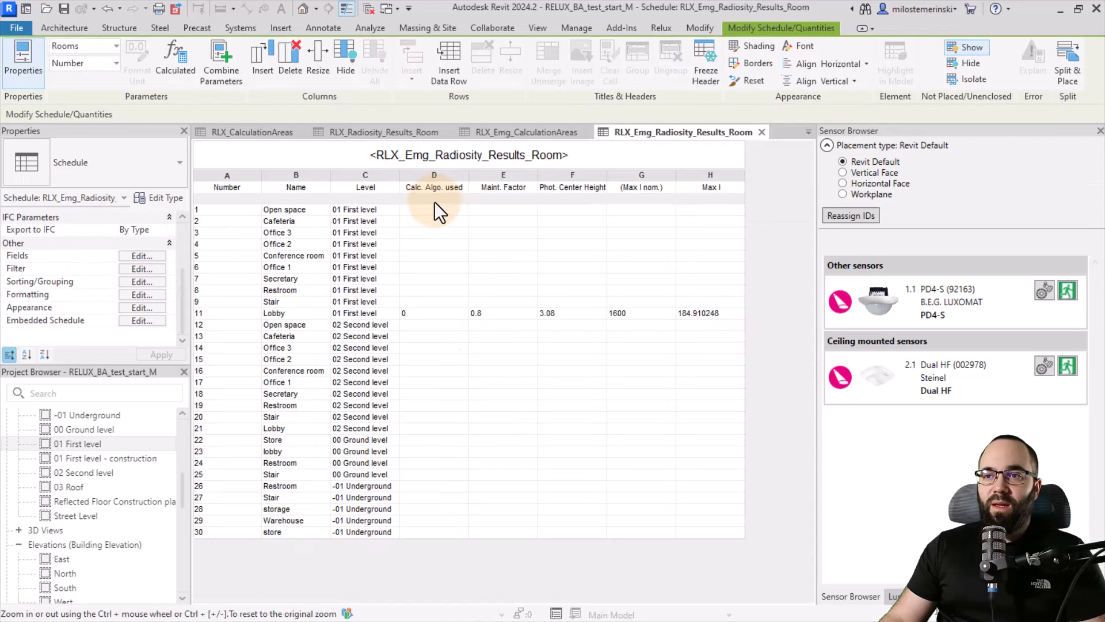